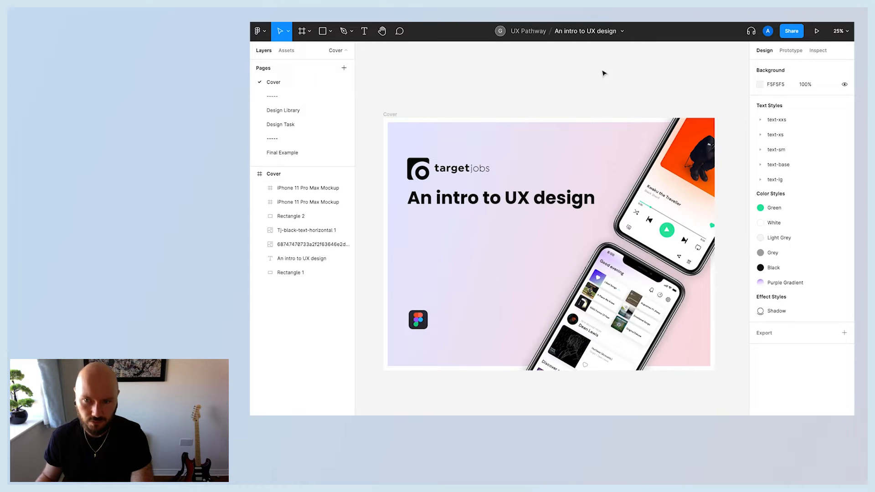
scroll(615, 89, left, 2)
scroll(592, 87, left, 5)
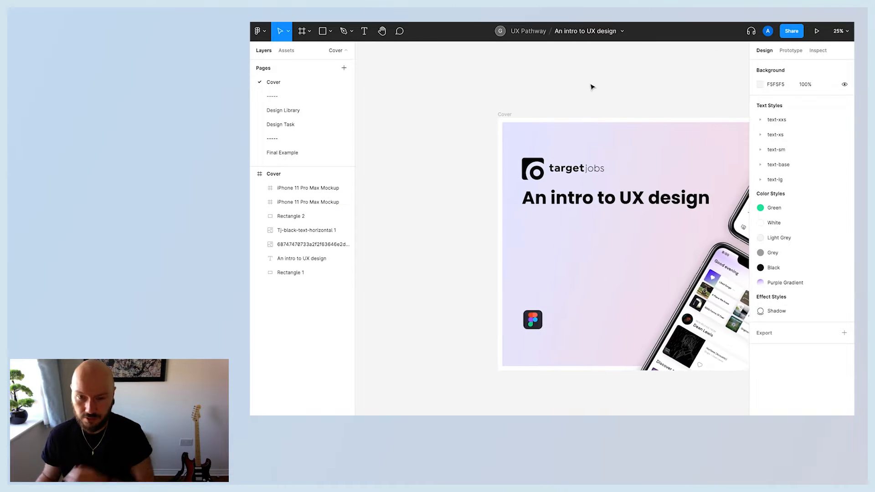
scroll(562, 86, right, 6)
scroll(562, 86, right, 1)
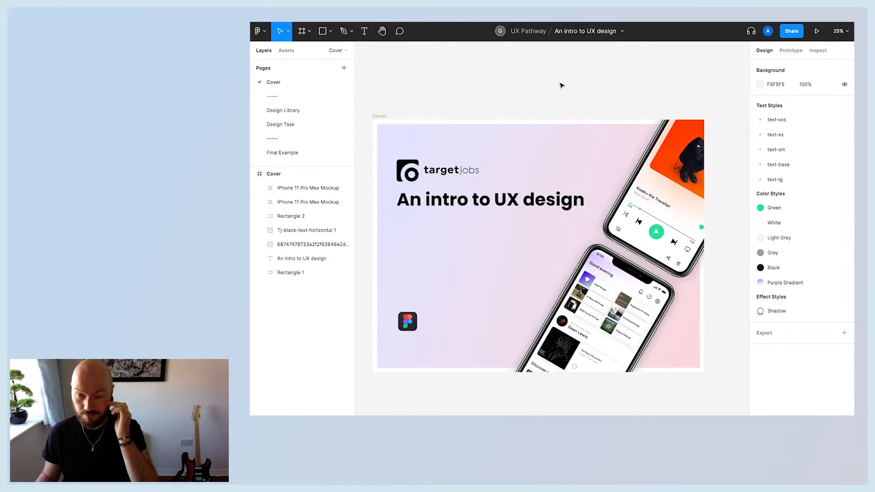
scroll(562, 86, left, 3)
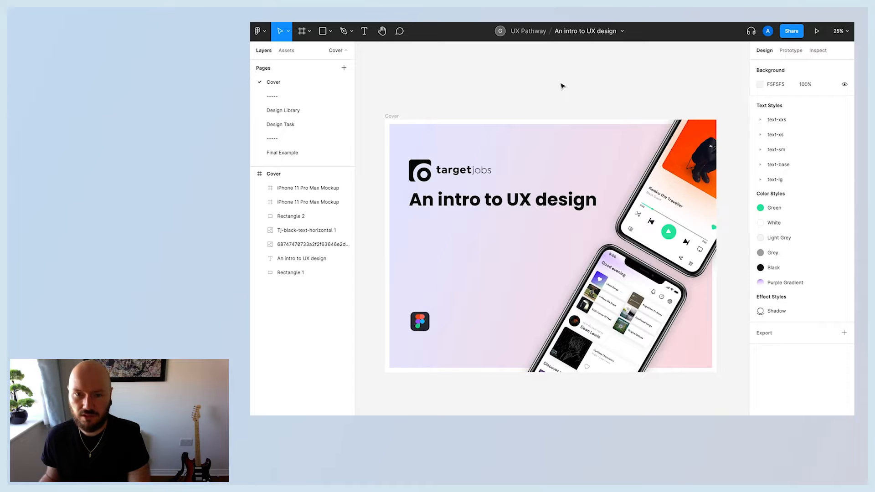
scroll(562, 86, up, 1)
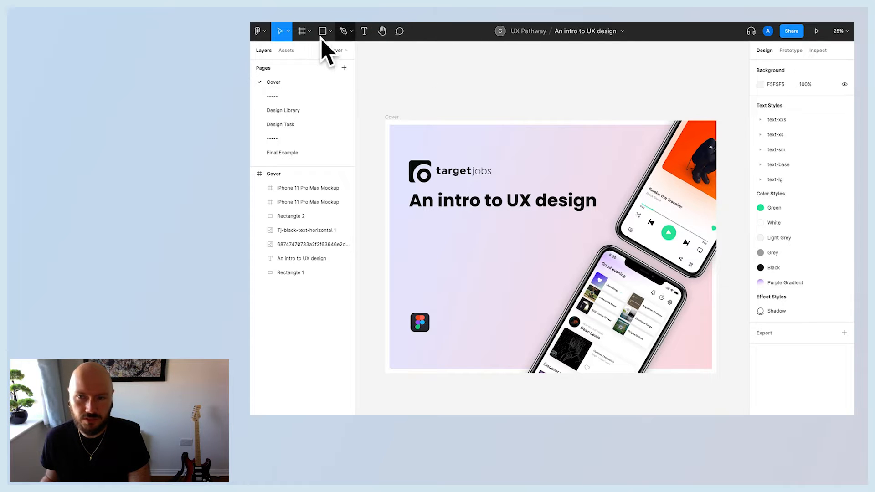
Browse the toolbar's frame, move, shape, text and pen tools and their options.
click(301, 35)
click(310, 31)
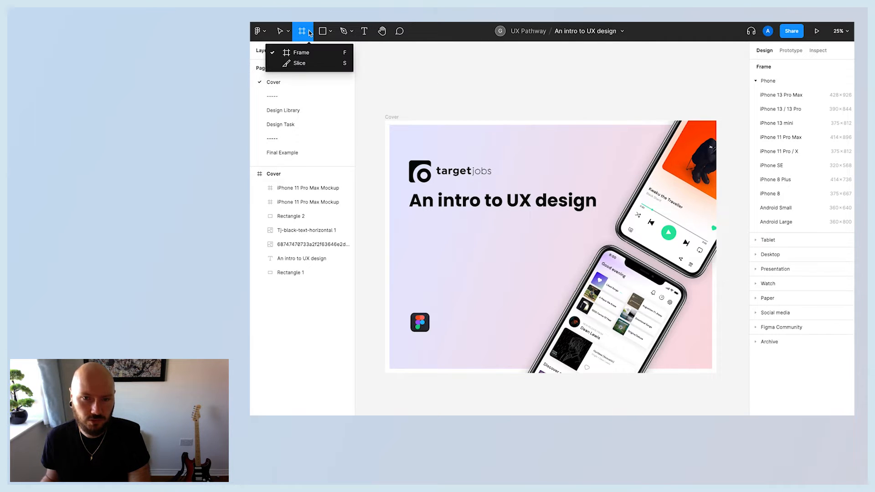
click(285, 32)
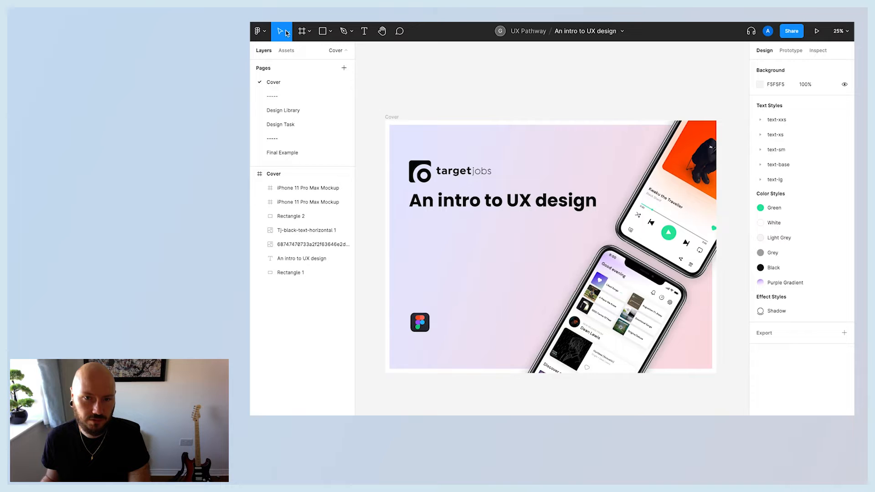
click(288, 32)
click(331, 31)
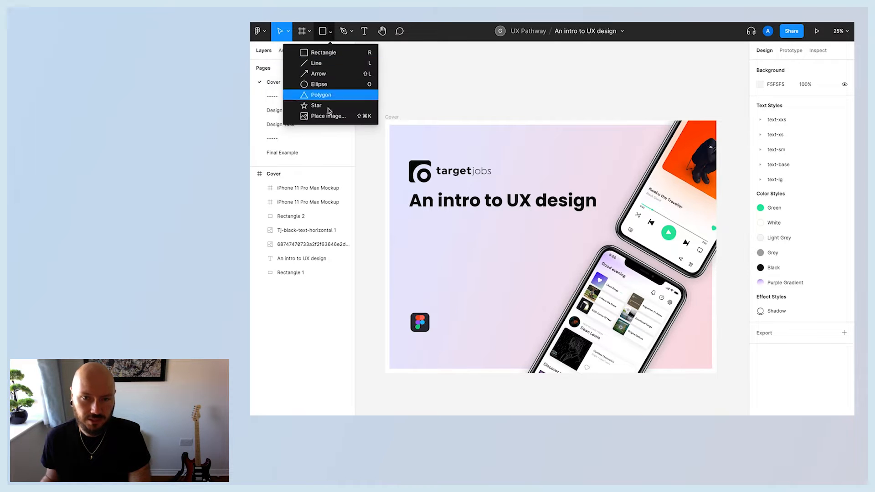
click(365, 31)
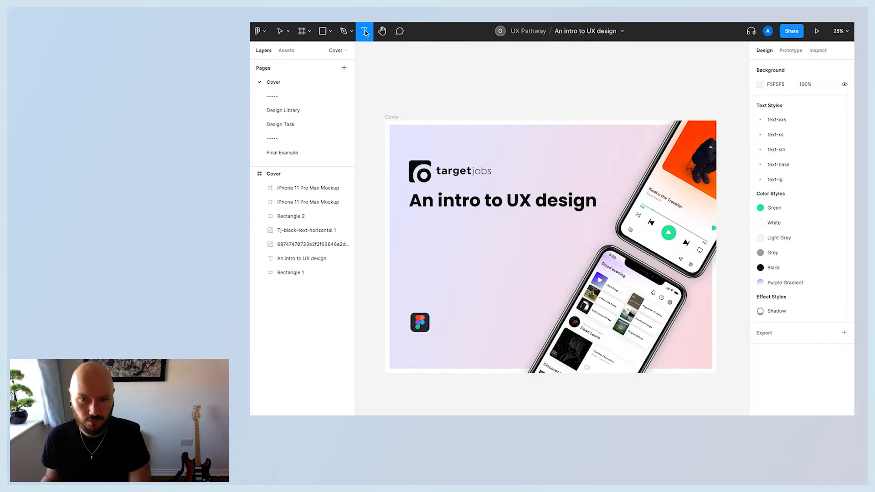
click(344, 31)
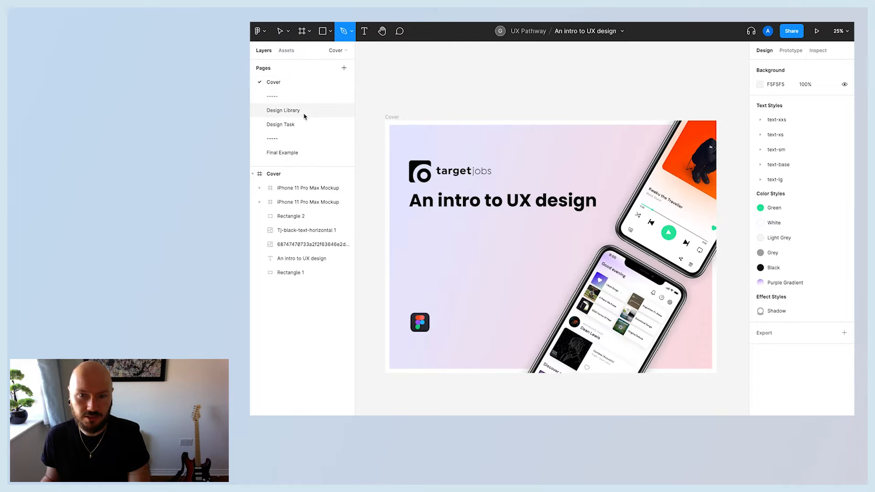
Inspect the Cover page layers, expanding an iPhone mockup and selecting the logo, image and rectangle layers.
click(260, 202)
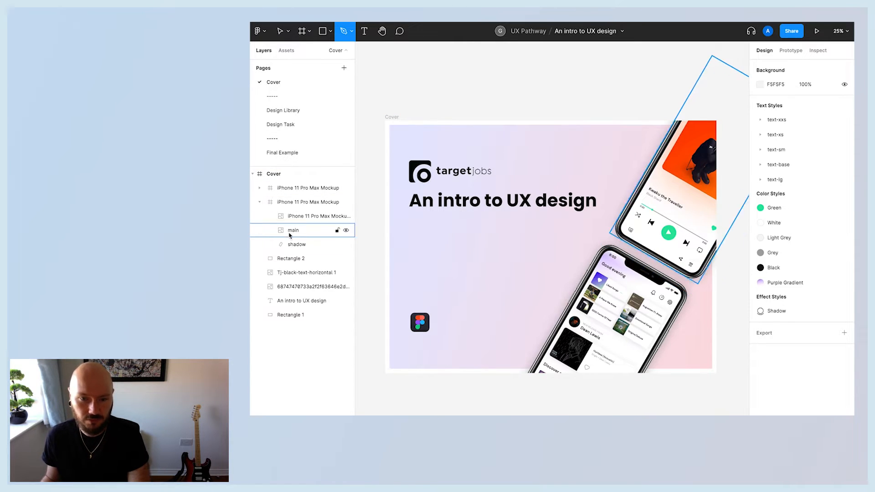
click(260, 202)
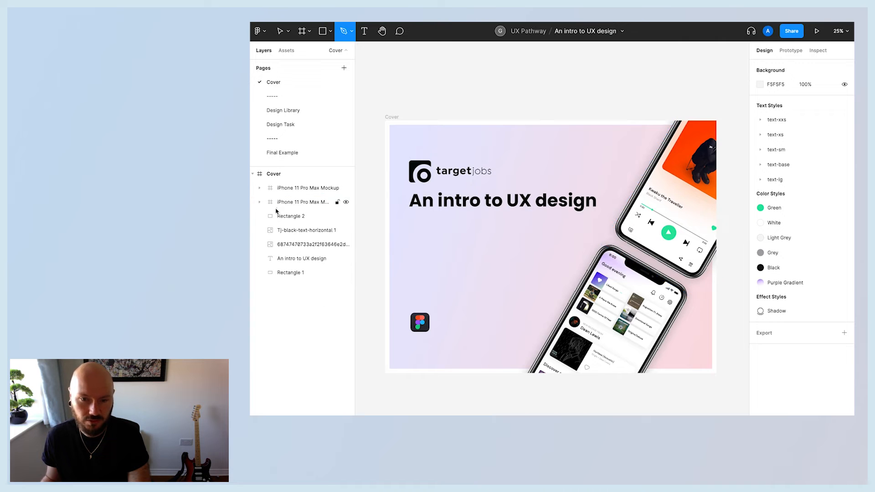
click(287, 231)
click(292, 246)
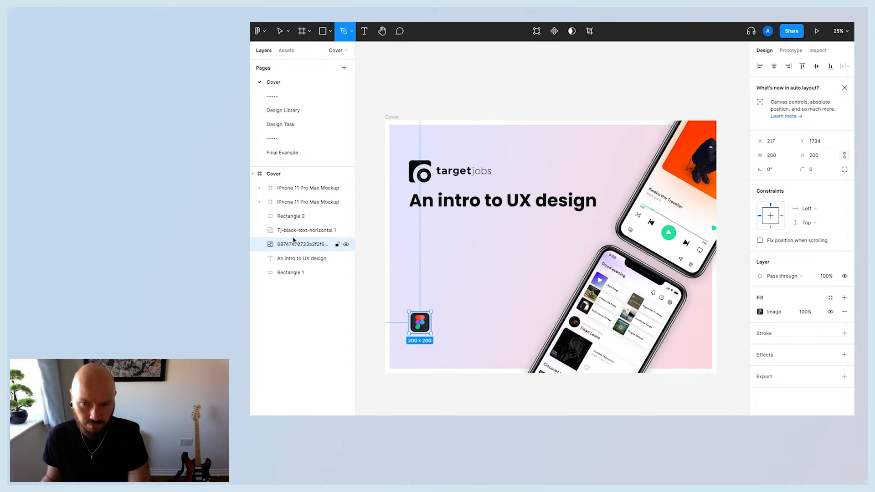
click(290, 217)
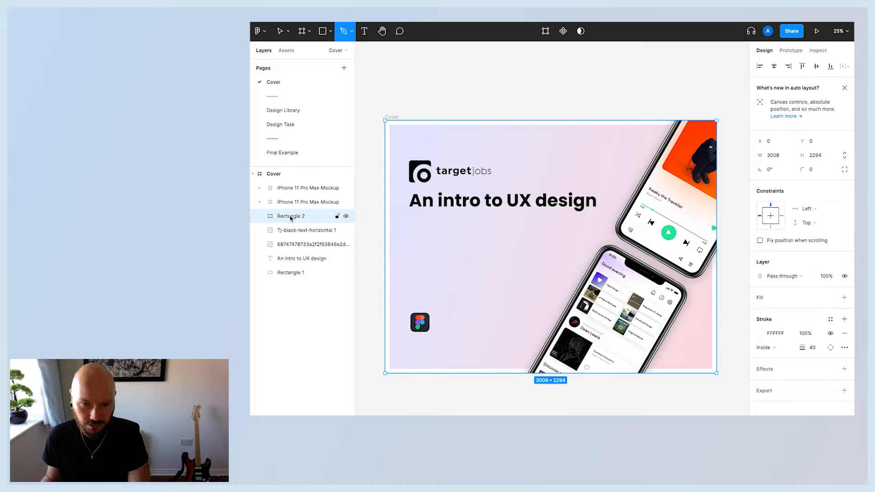
Open the local component assets and expand the Icon components.
click(287, 50)
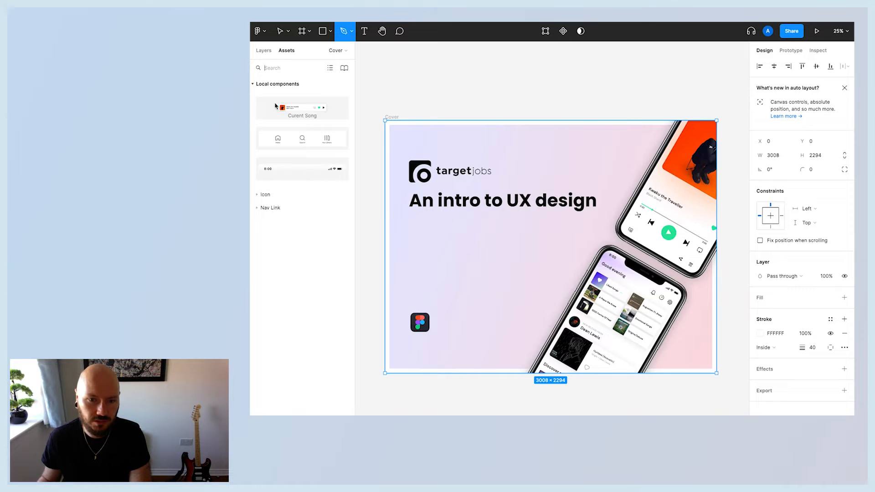
click(254, 196)
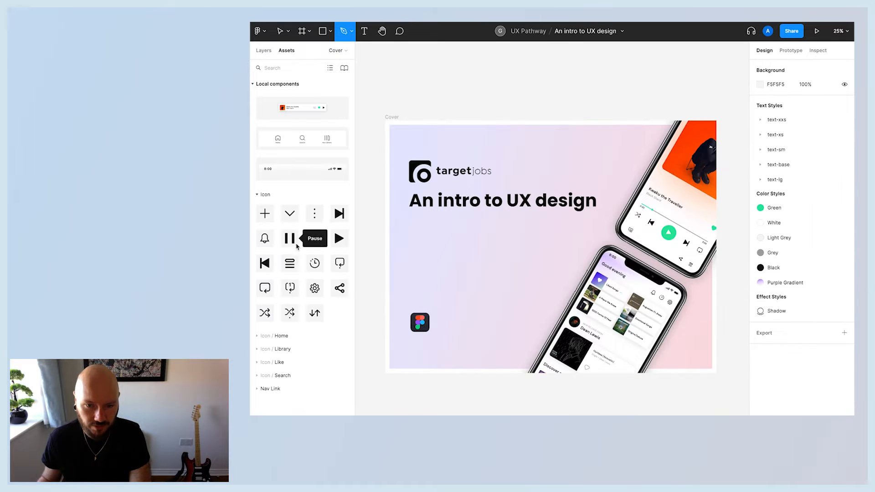
Place the Next icon component on the canvas above the cover, then delete it.
drag(343, 214, 423, 106)
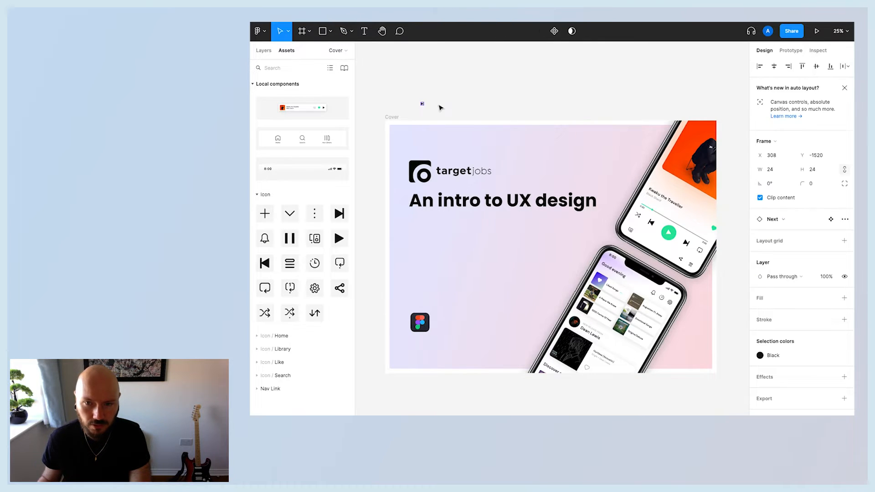
click(445, 104)
click(423, 105)
key(Delete)
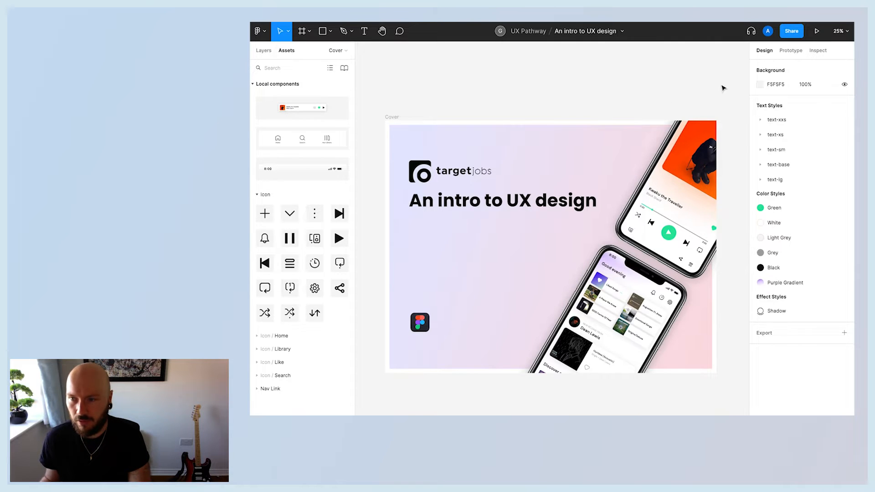
Select the Cover frame and review its design and prototype properties.
click(392, 117)
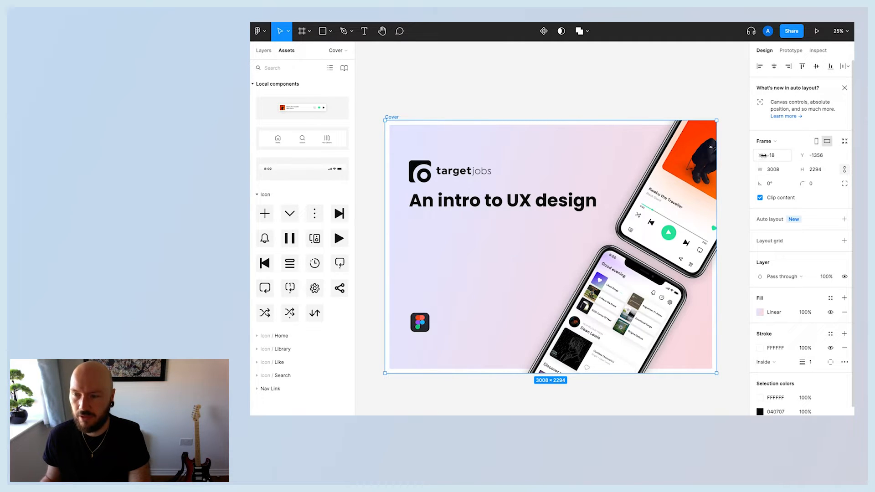
scroll(792, 307, down, 2)
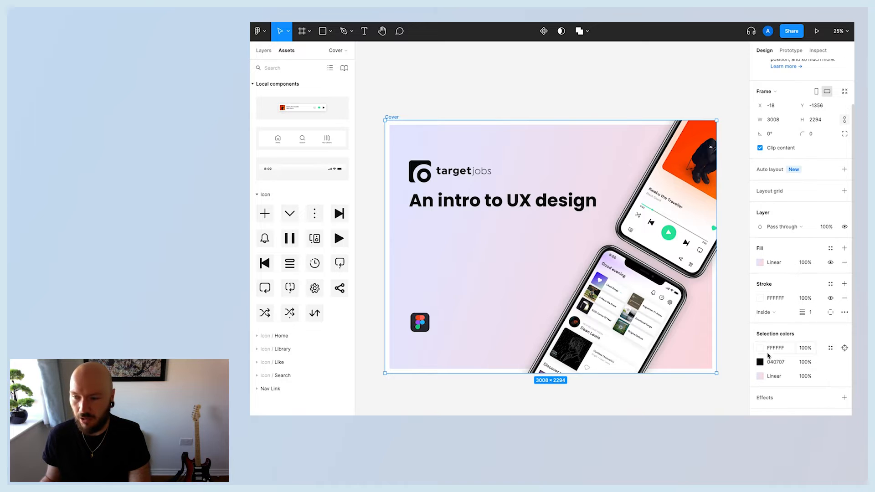
scroll(807, 260, up, 1)
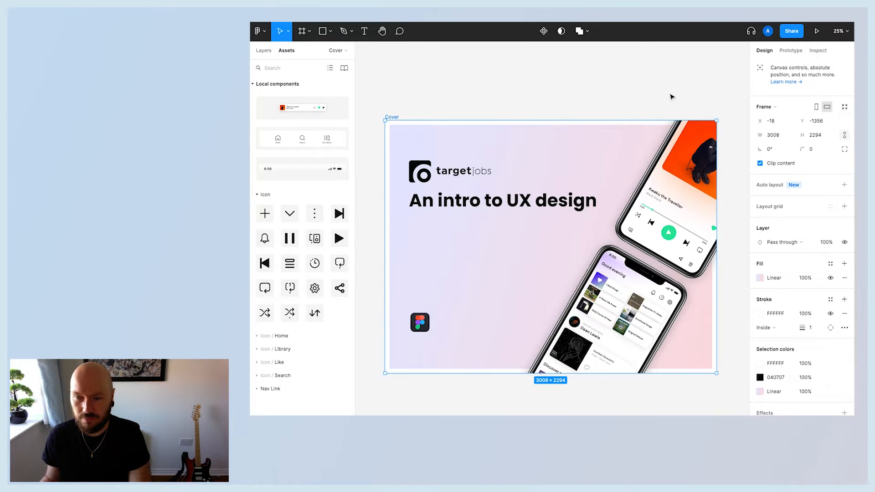
click(791, 50)
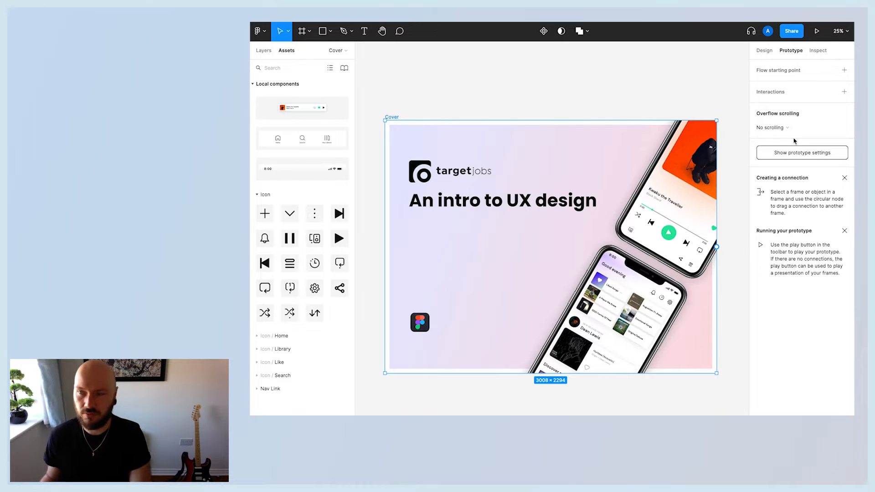
click(600, 82)
click(264, 52)
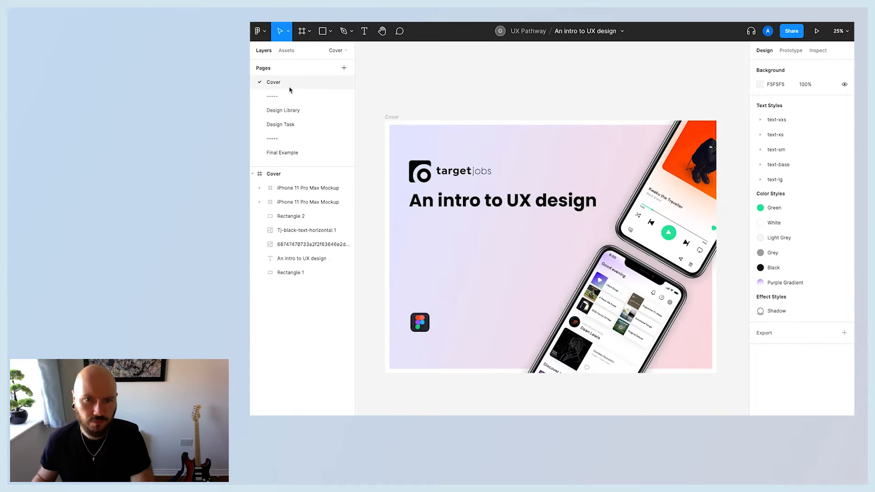
Open the Design Library page and view its assets.
click(291, 111)
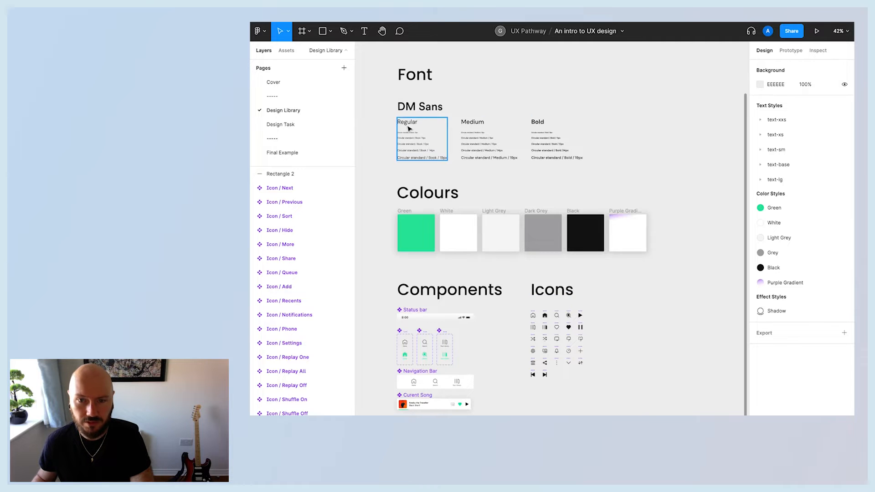
click(287, 53)
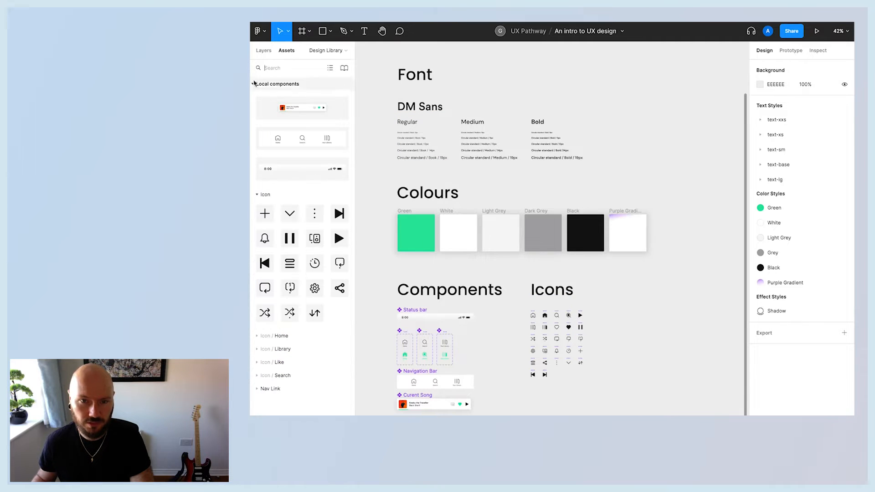
Open the Design Task page and survey its wireframes and design assets sections.
click(264, 51)
click(296, 127)
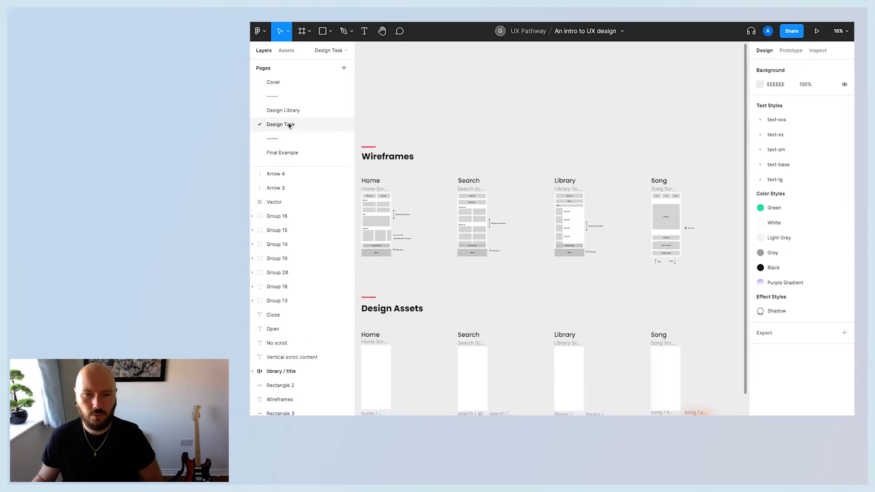
scroll(482, 325, down, 2)
scroll(484, 325, right, 2)
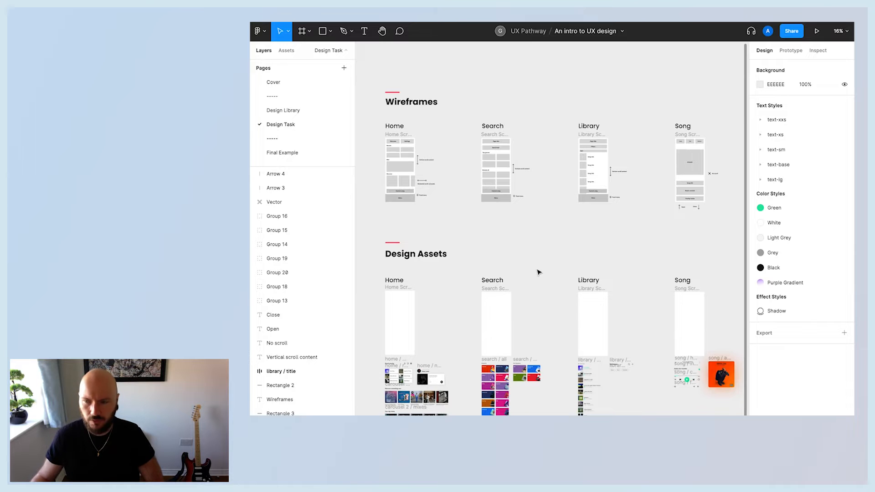
scroll(547, 262, up, 3)
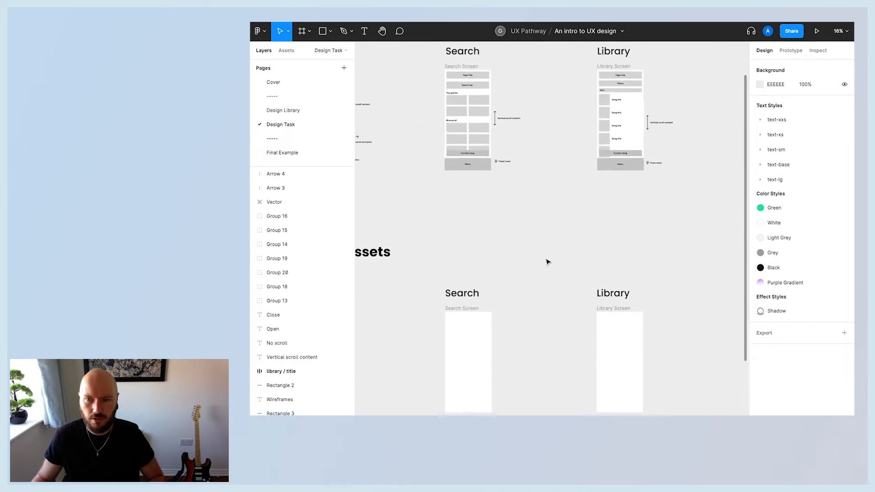
scroll(548, 262, up, 2)
scroll(548, 262, left, 2)
scroll(546, 275, down, 2)
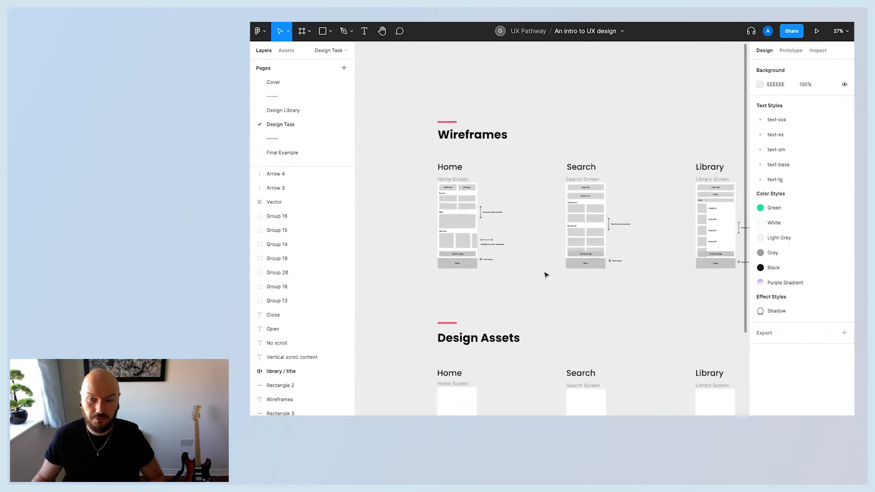
Examine the Home and Search screen wireframes and their annotations up close.
scroll(546, 275, up, 3)
scroll(547, 278, up, 2)
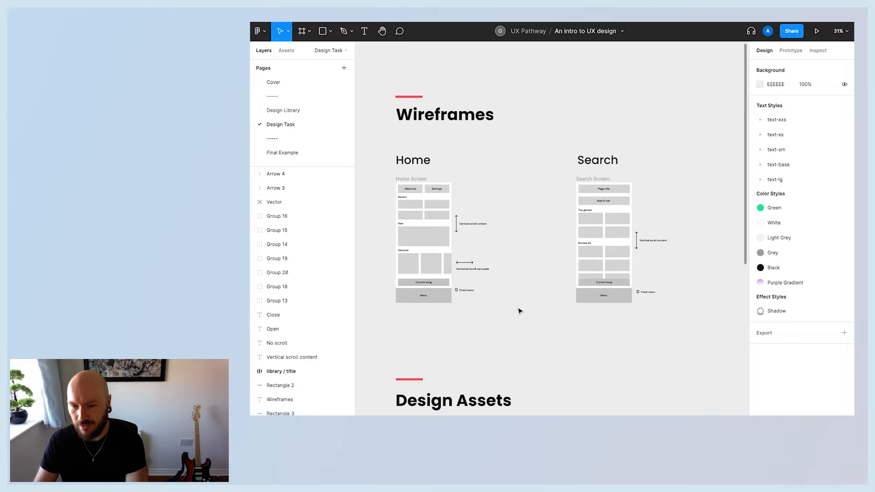
scroll(520, 312, up, 5)
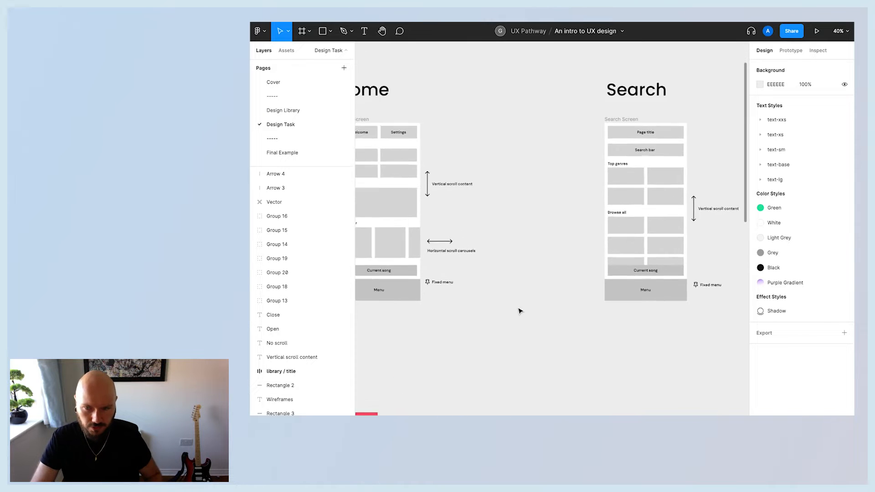
scroll(518, 309, left, 2)
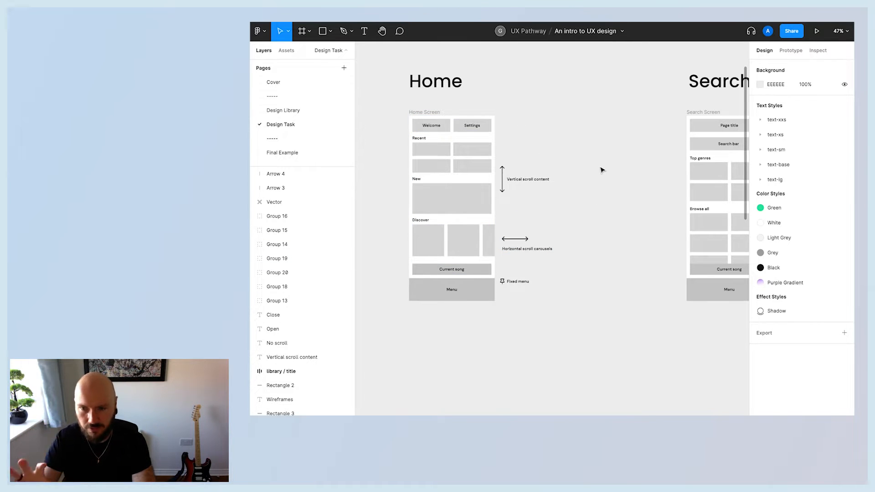
scroll(647, 208, right, 5)
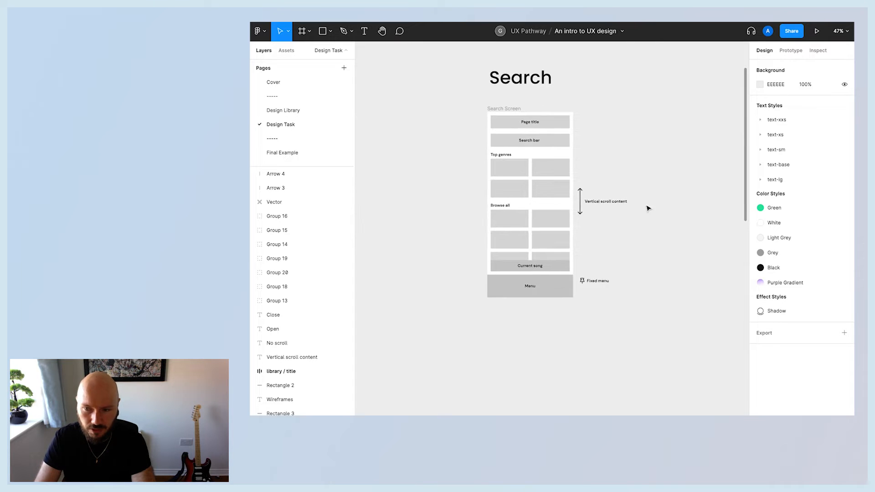
scroll(603, 165, left, 5)
scroll(547, 191, up, 1)
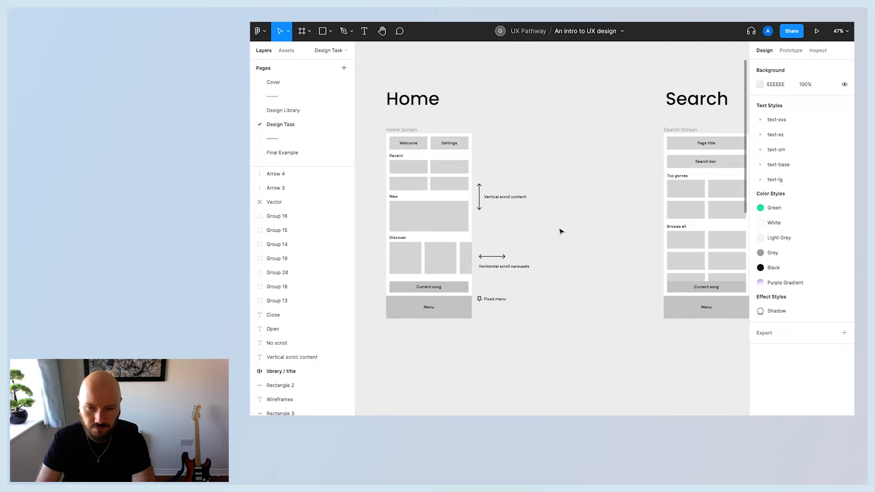
scroll(552, 163, left, 1)
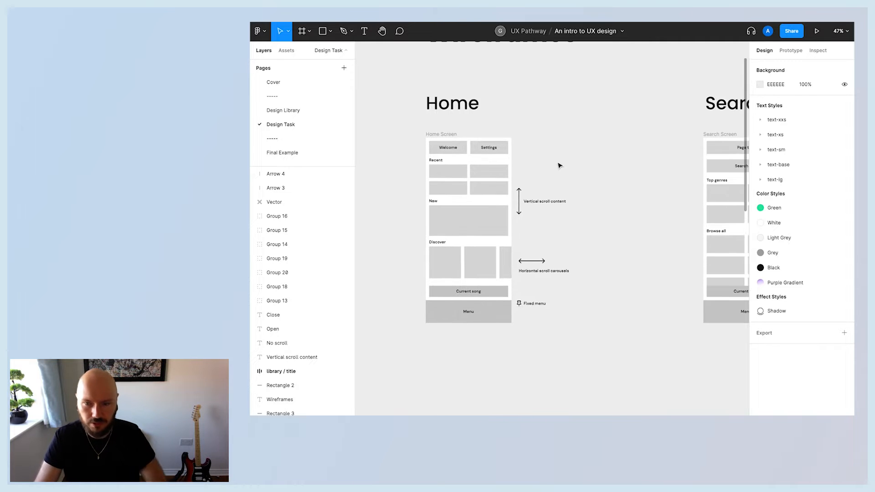
scroll(607, 180, right, 5)
scroll(643, 177, right, 3)
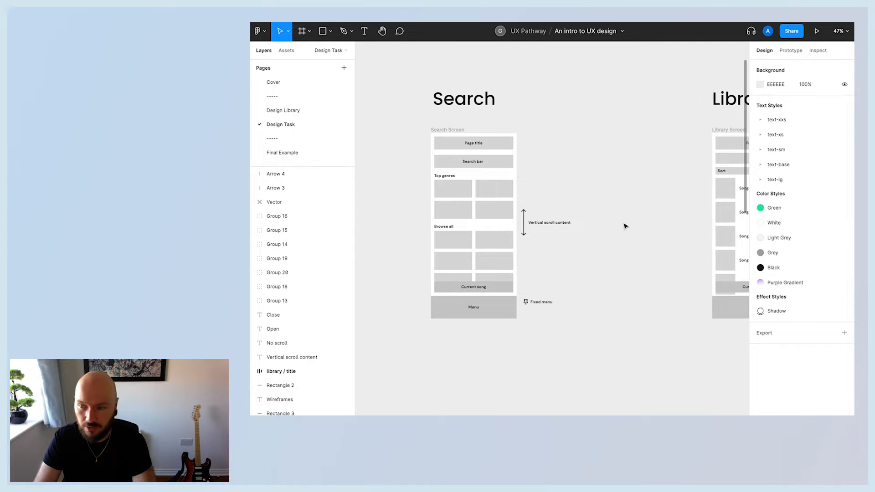
Pan across the Search, Library and Song screen wireframes and zoom back in on the Home wireframe.
scroll(625, 226, right, 6)
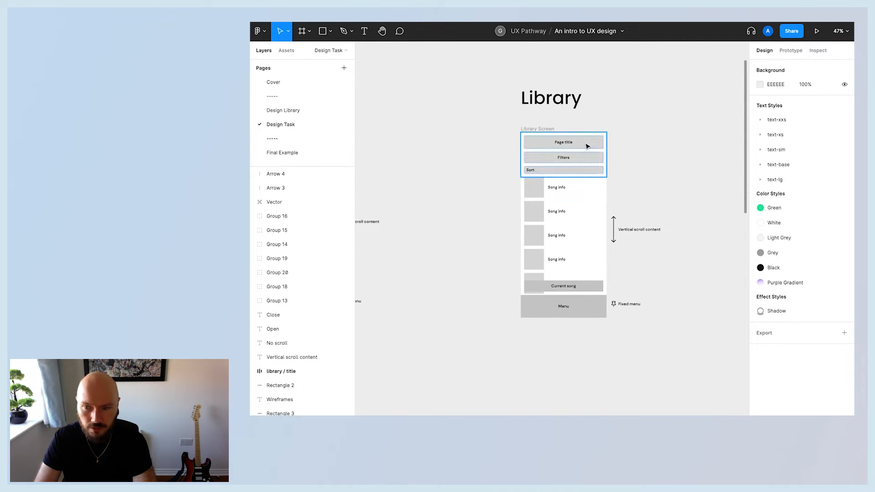
scroll(592, 146, right, 5)
scroll(592, 147, up, 3)
scroll(592, 147, down, 5)
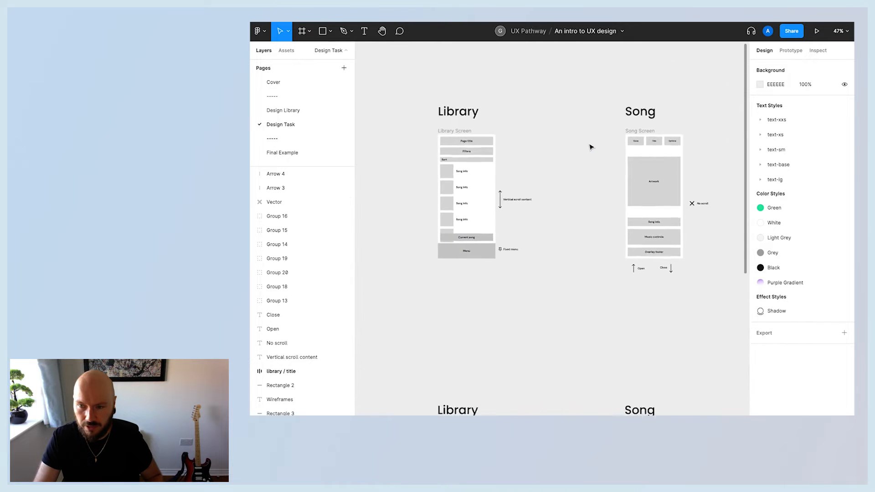
scroll(591, 147, down, 3)
scroll(591, 147, left, 7)
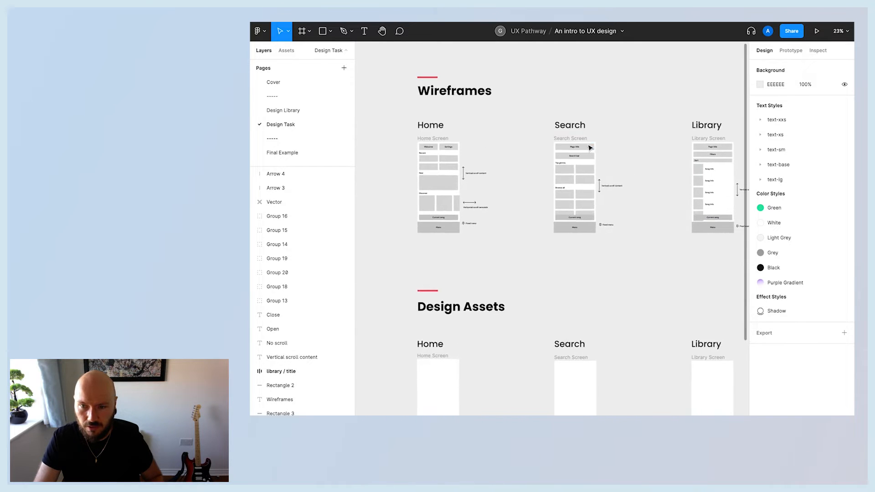
scroll(618, 151, right, 6)
scroll(596, 162, up, 3)
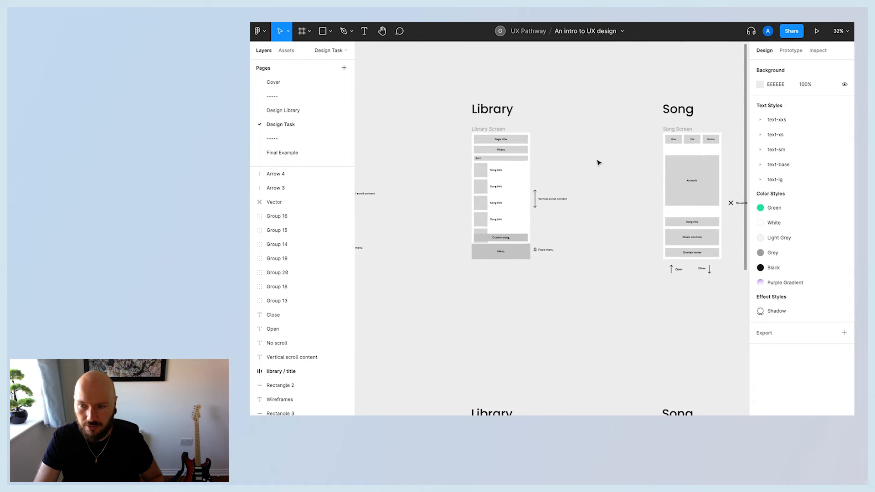
scroll(598, 162, left, 7)
scroll(599, 163, up, 1)
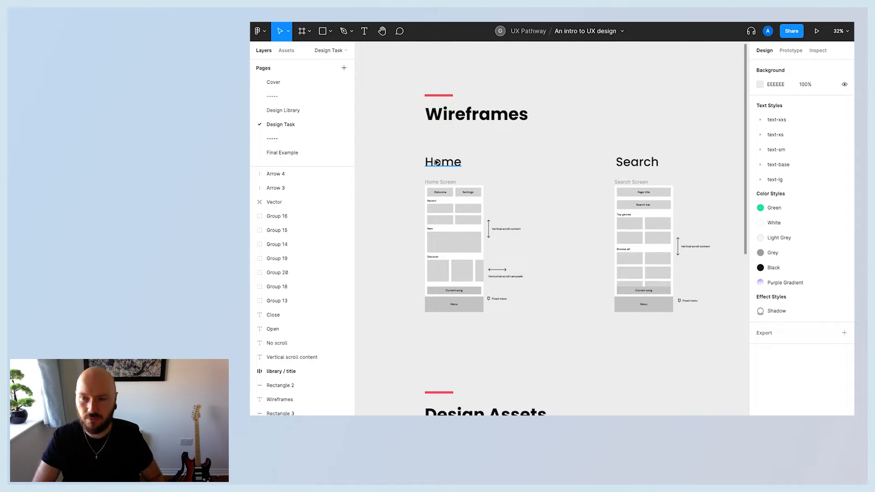
scroll(554, 184, up, 2)
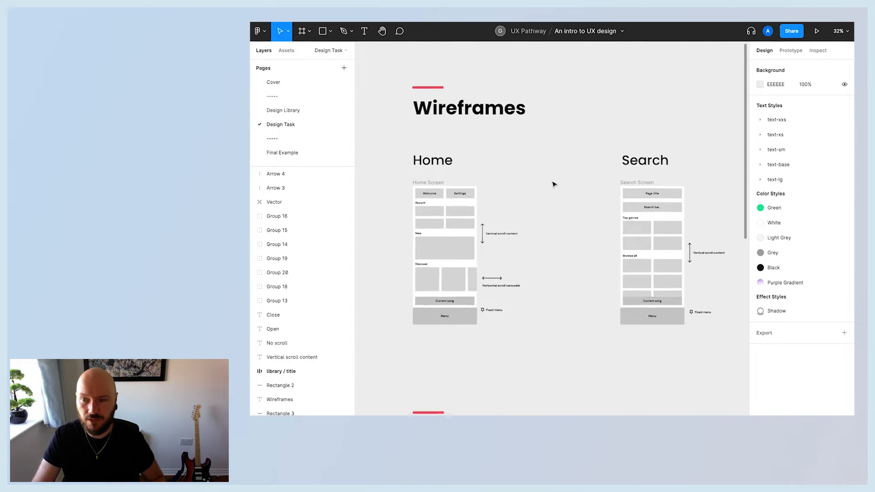
scroll(551, 184, down, 2)
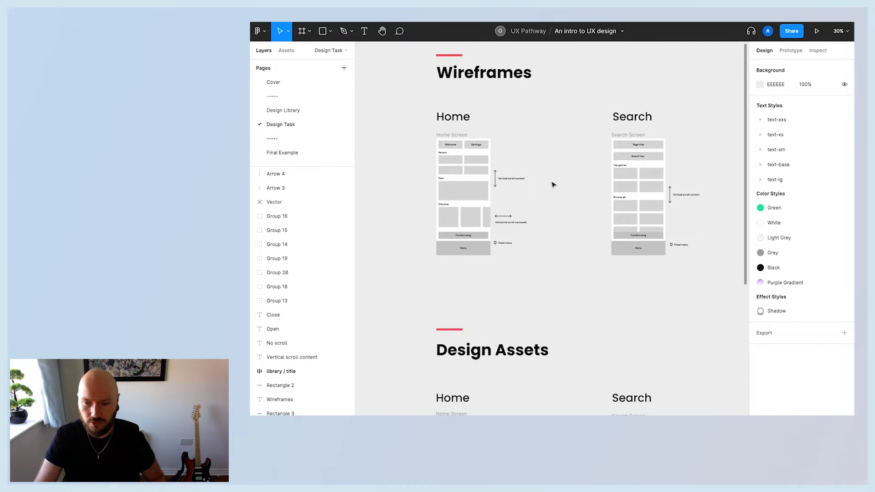
scroll(565, 231, down, 6)
scroll(565, 231, up, 5)
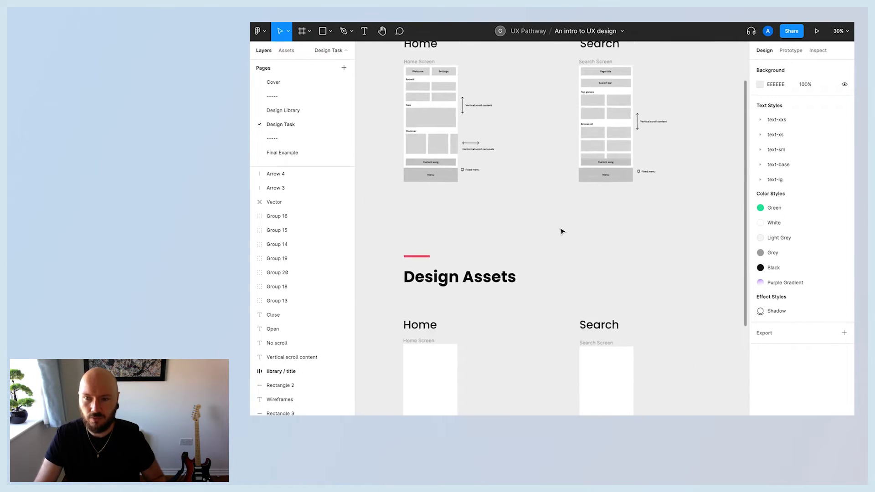
scroll(522, 233, up, 4)
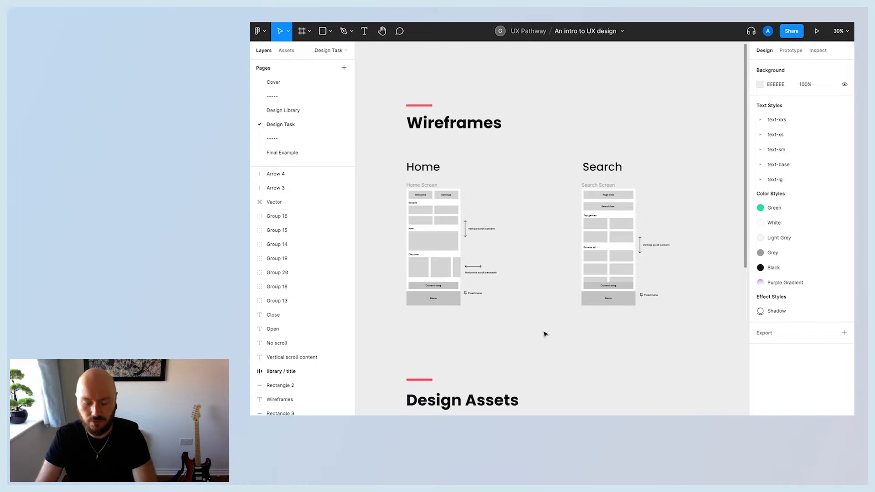
scroll(541, 339, up, 5)
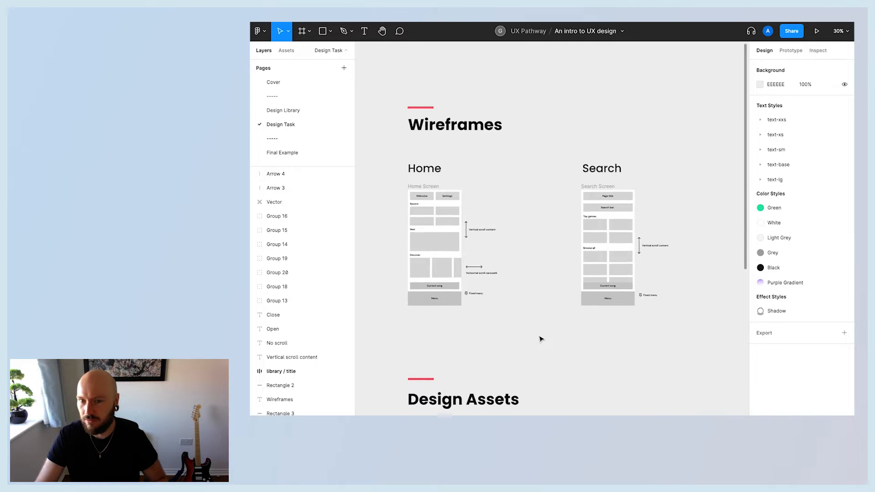
scroll(532, 335, left, 1)
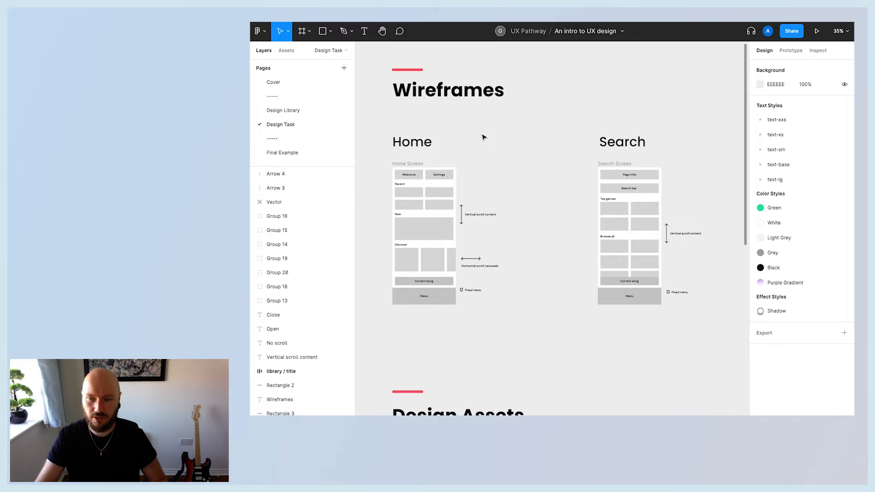
scroll(504, 170, up, 5)
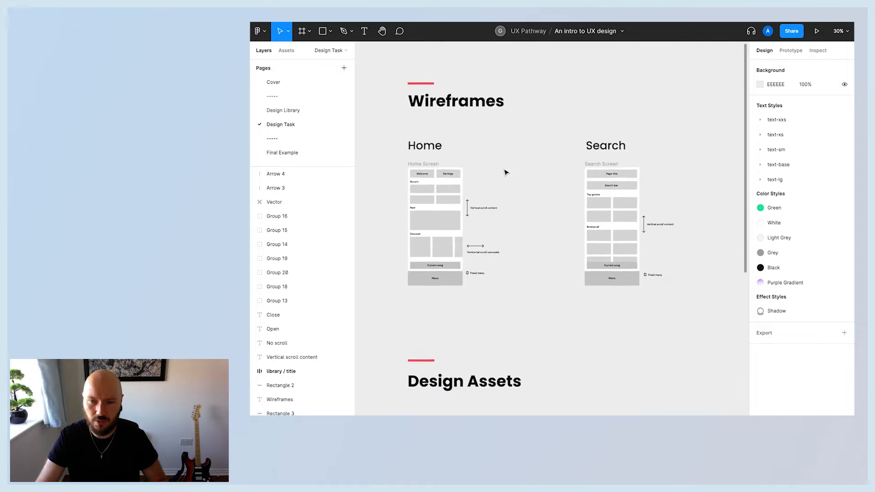
scroll(559, 173, up, 1)
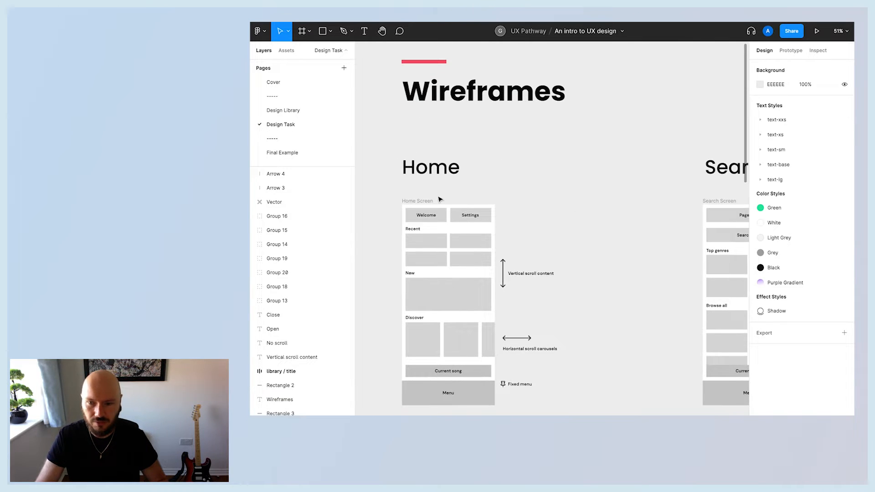
drag(546, 253, 568, 404)
click(565, 296)
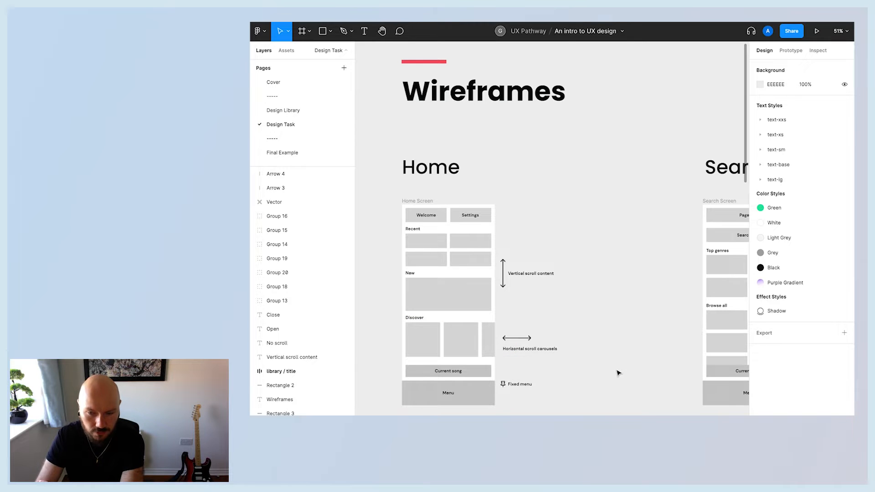
Examine the Library and Song wireframes up close and move down to the Design Assets section.
scroll(617, 371, down, 1)
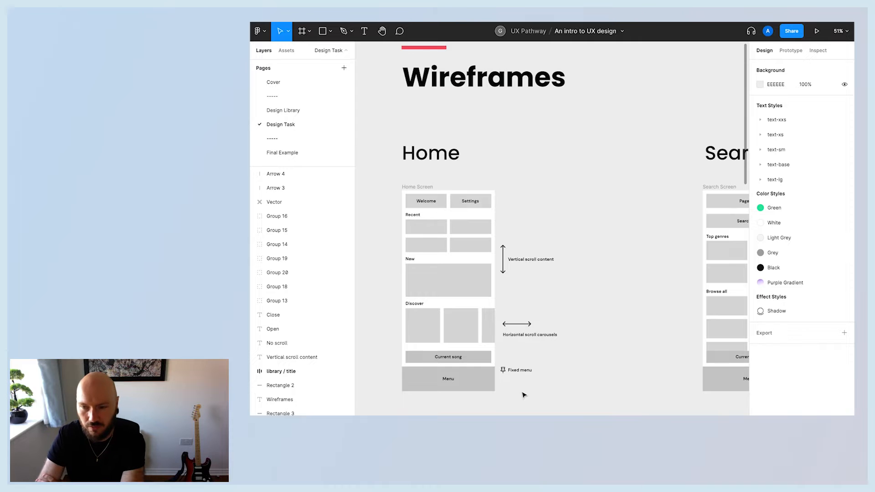
scroll(562, 394, right, 5)
scroll(659, 293, right, 5)
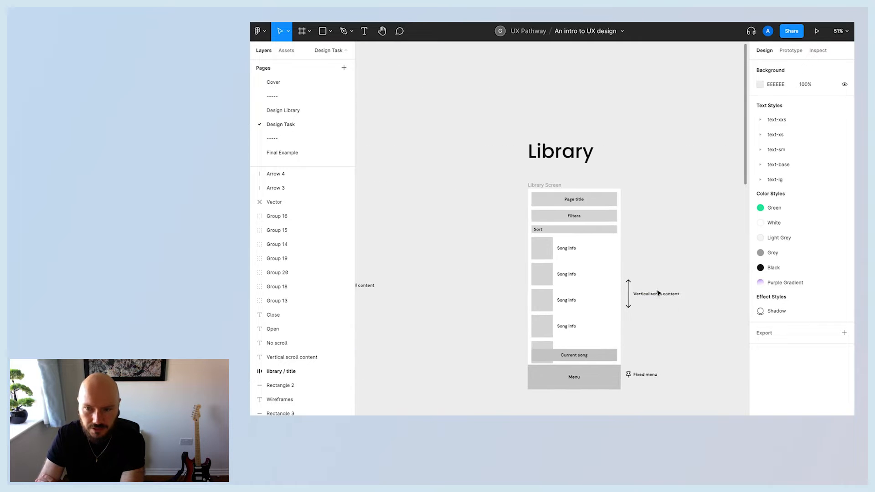
scroll(677, 235, right, 5)
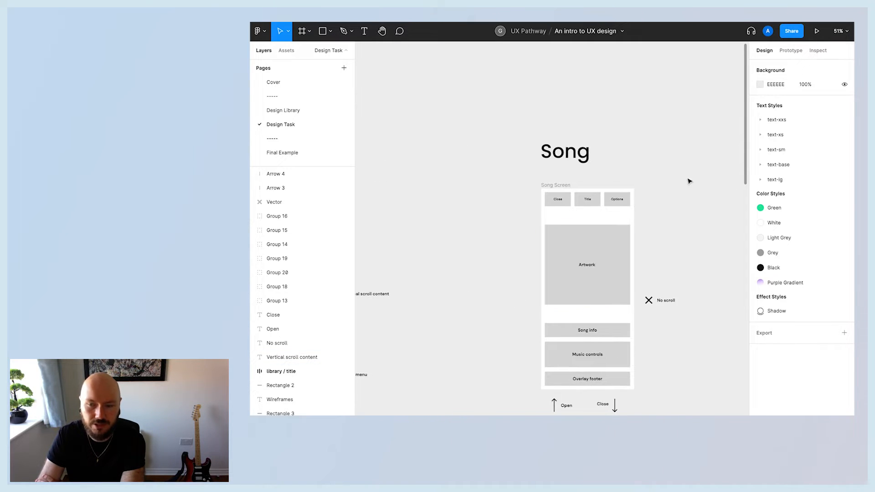
scroll(710, 317, up, 1)
scroll(707, 316, down, 5)
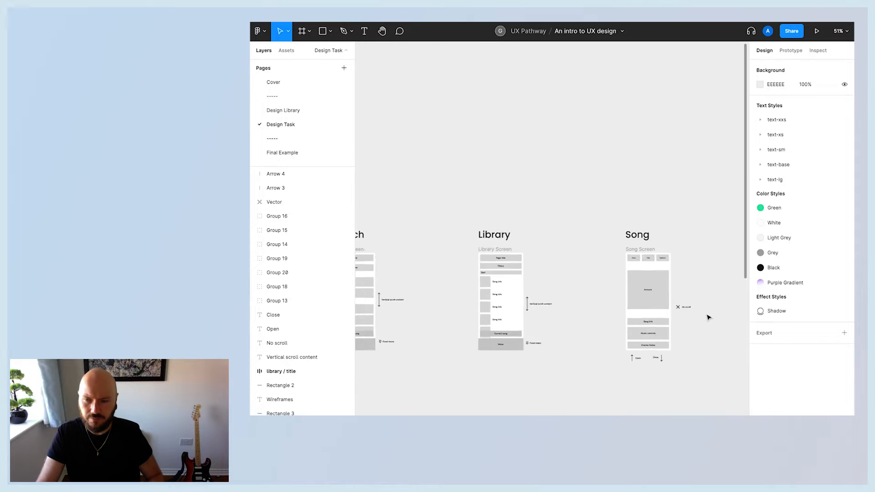
scroll(691, 319, left, 3)
scroll(692, 317, down, 2)
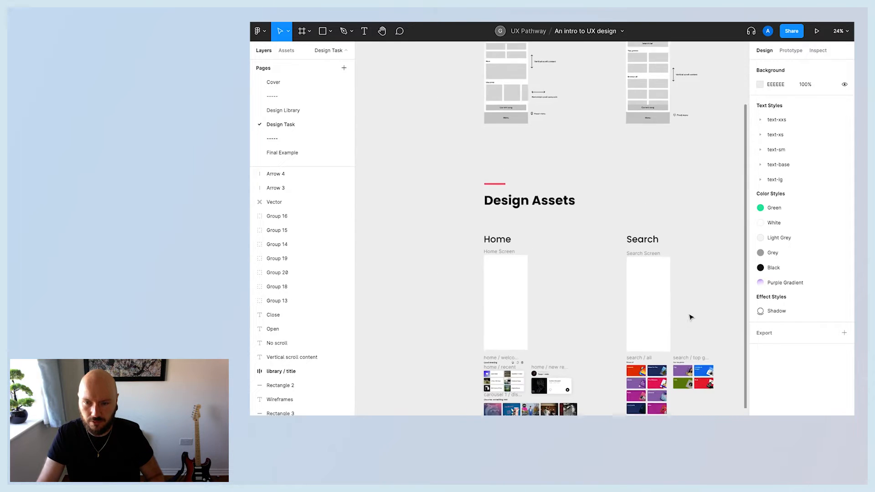
scroll(700, 315, down, 2)
Browse the Home and Search component assets in the Design Assets section at closer zoom.
scroll(696, 314, up, 2)
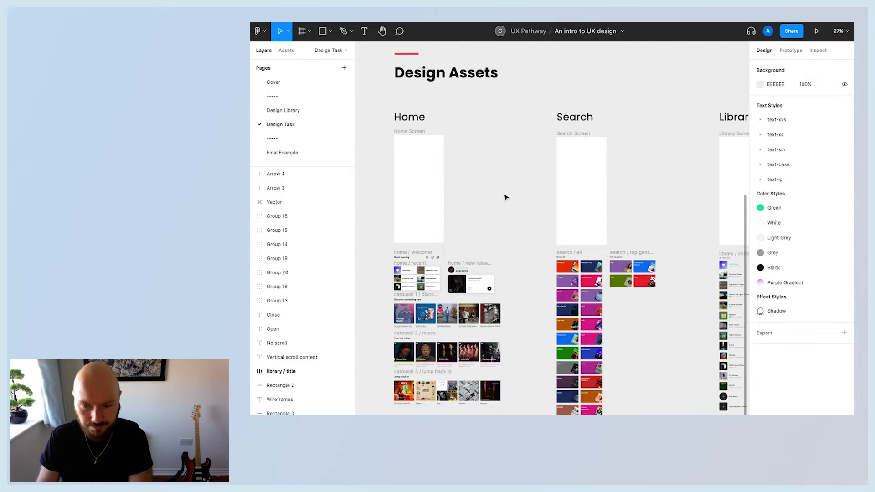
scroll(564, 179, up, 2)
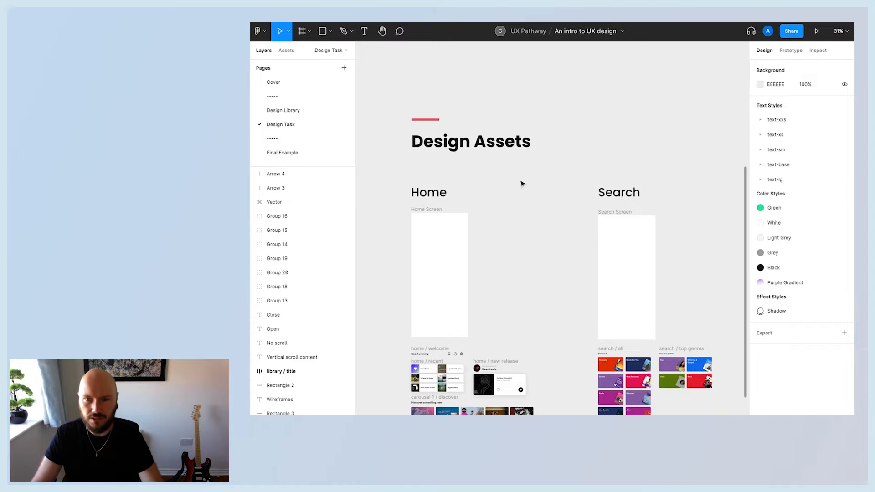
scroll(544, 198, down, 3)
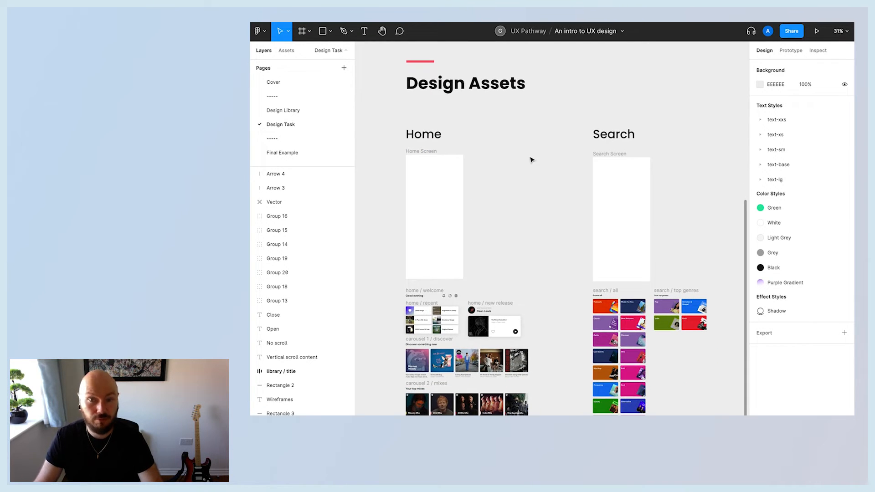
scroll(531, 158, up, 5)
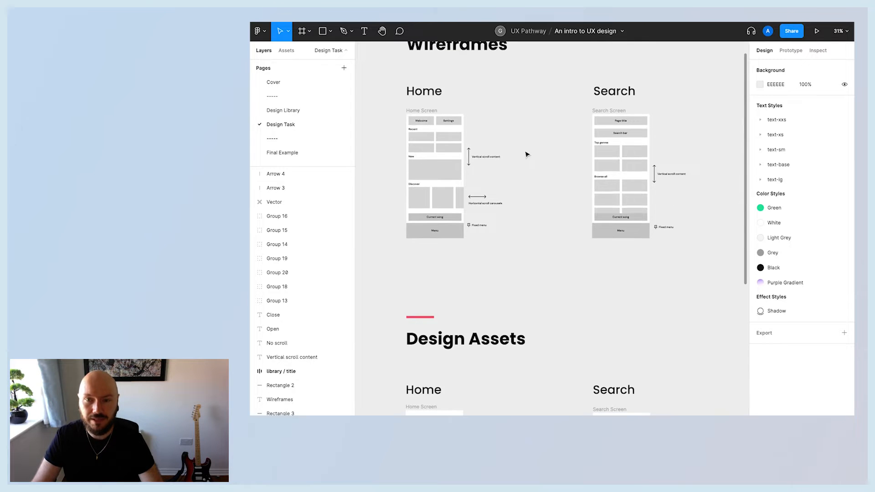
scroll(528, 155, right, 6)
scroll(557, 184, down, 10)
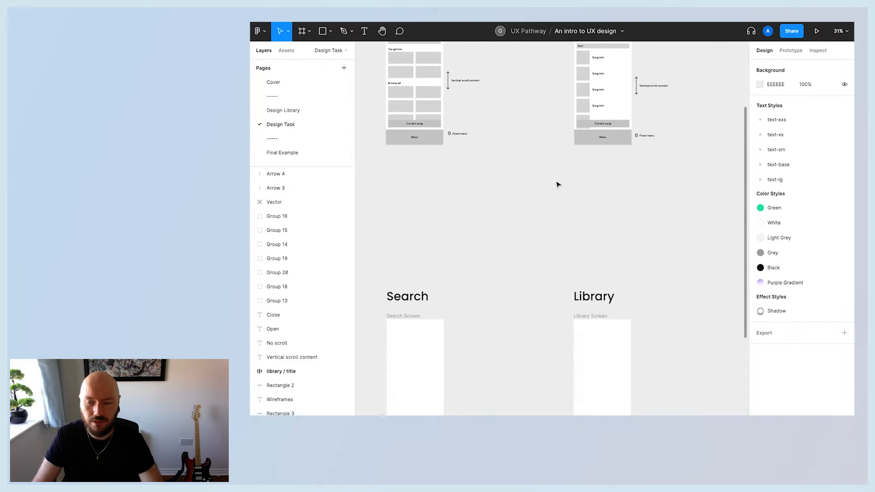
scroll(570, 237, up, 3)
scroll(586, 296, right, 1)
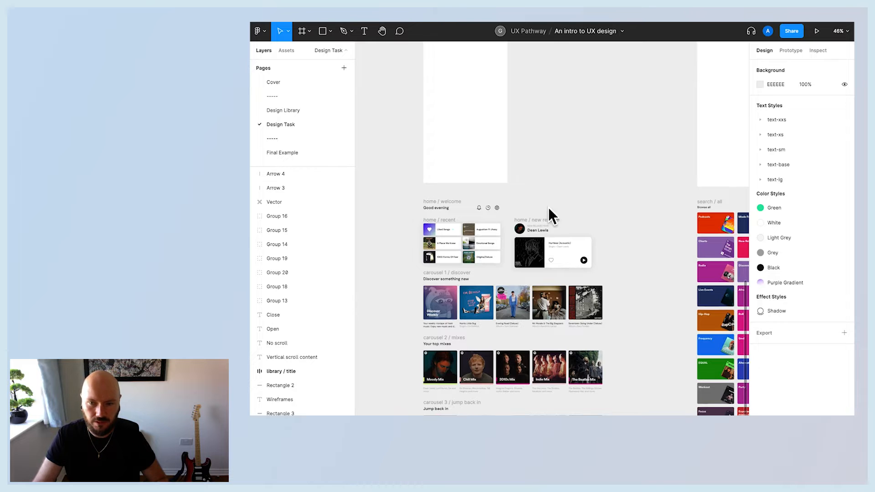
scroll(561, 210, up, 5)
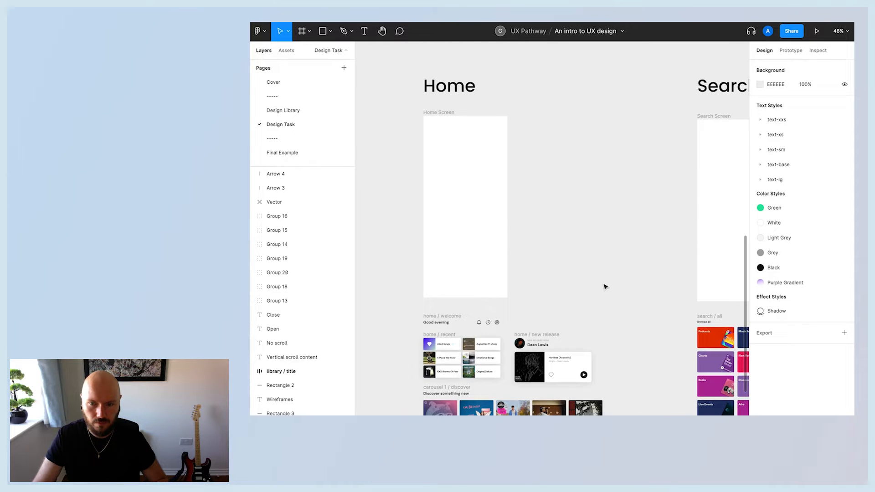
scroll(611, 288, down, 10)
scroll(455, 274, up, 4)
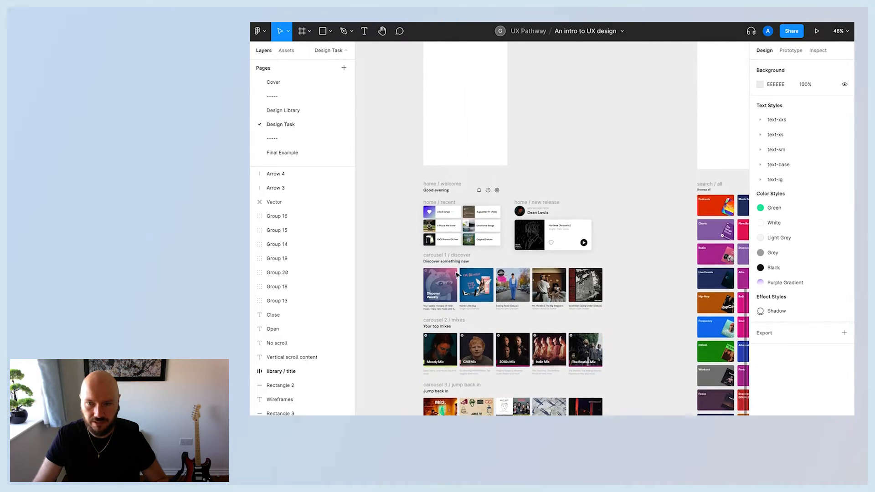
scroll(456, 274, up, 7)
click(456, 153)
click(567, 259)
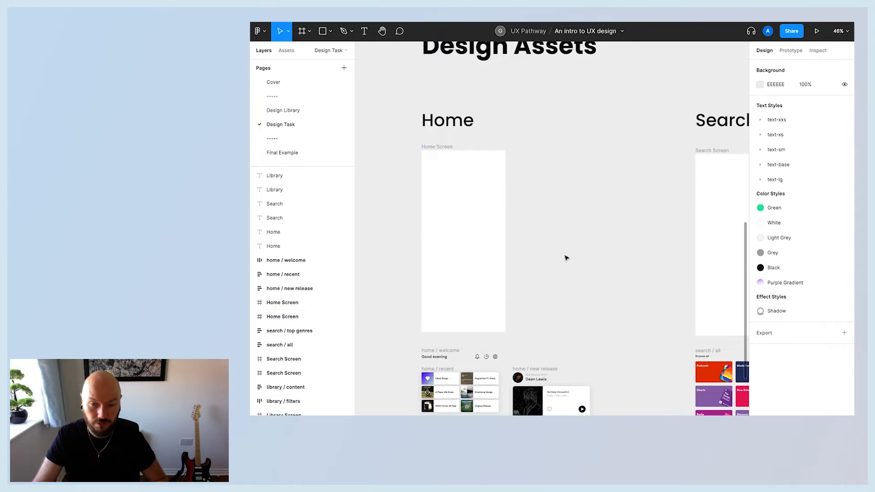
scroll(567, 259, down, 2)
scroll(573, 256, down, 5)
scroll(620, 263, down, 3)
scroll(619, 264, up, 5)
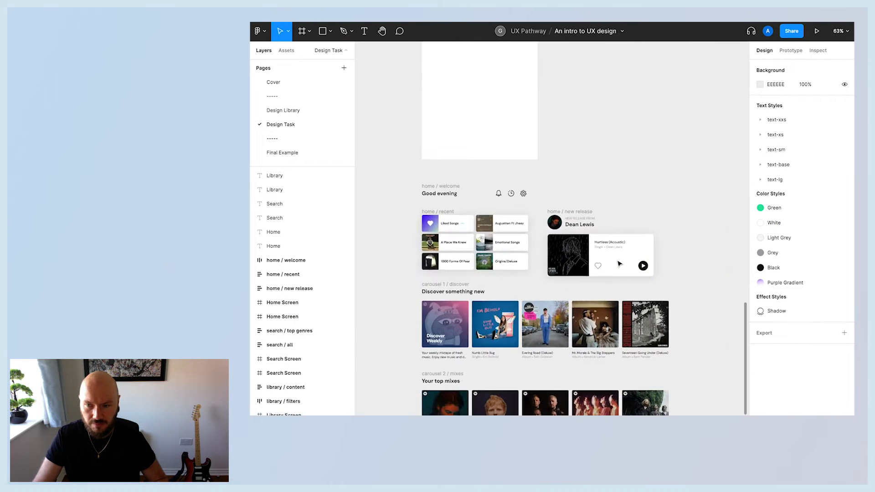
scroll(620, 264, up, 2)
scroll(618, 263, down, 1)
Inspect the home / recent component's layer hierarchy, expanding Row 1 and its Liked Songs card's Art, text and Dots layers.
click(429, 229)
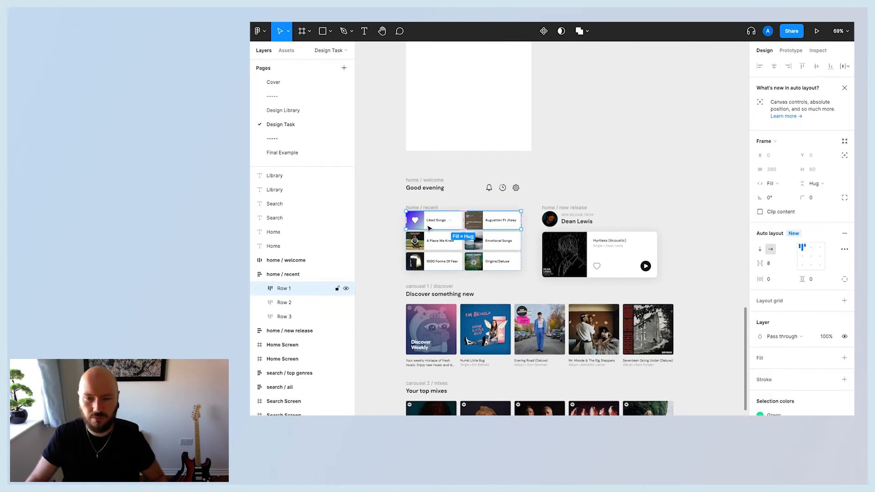
click(259, 289)
click(270, 303)
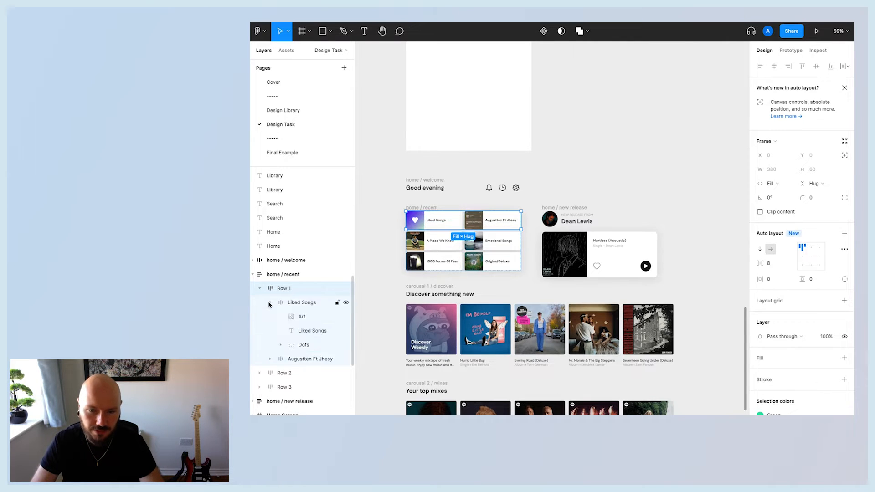
click(303, 331)
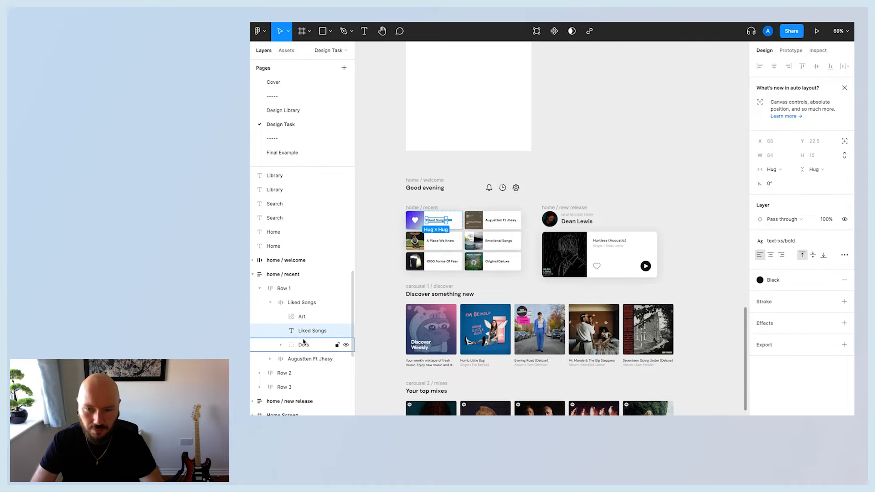
click(304, 342)
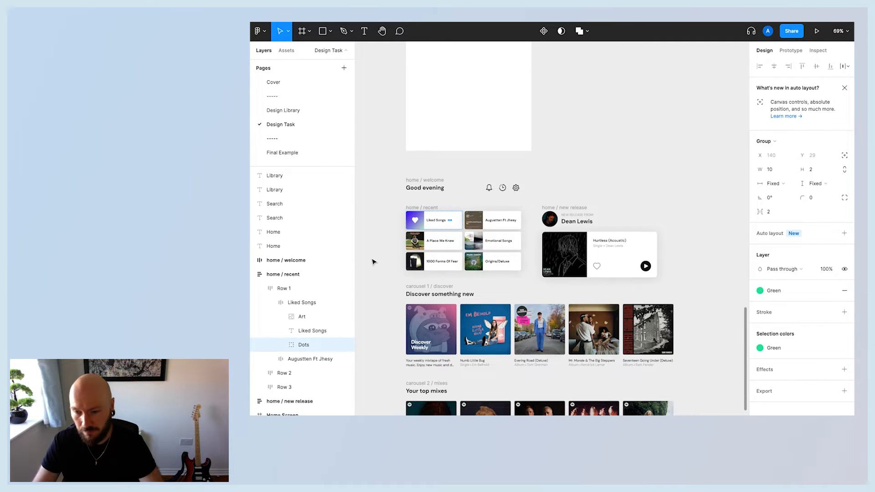
click(372, 262)
click(303, 344)
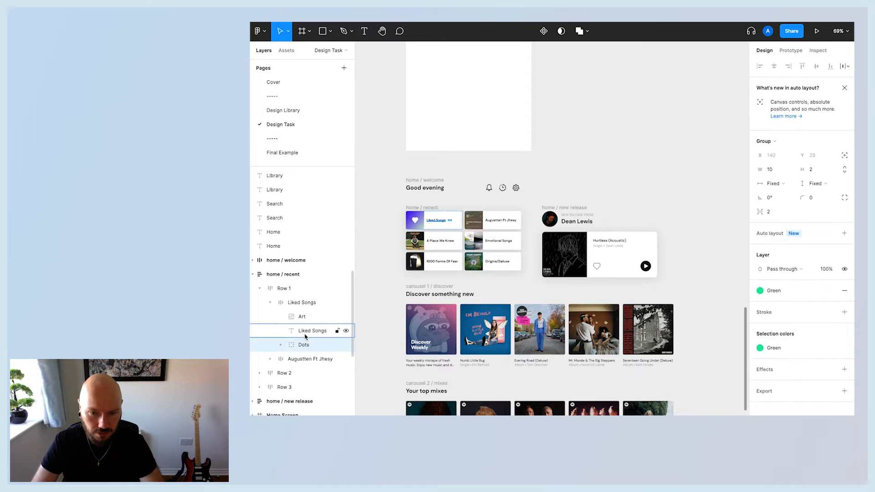
click(306, 330)
click(303, 317)
click(306, 304)
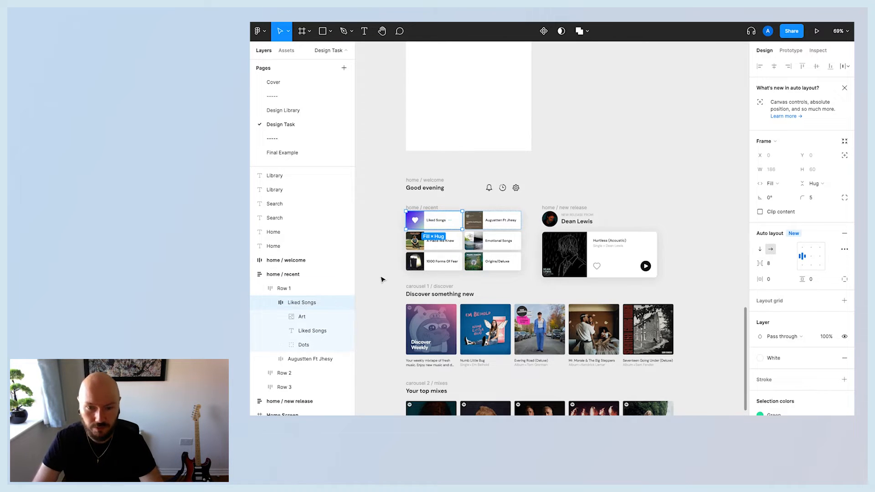
Zoom out to the Design Assets section and zoom in on the blank Home Screen frame, selecting it.
click(379, 283)
scroll(378, 283, down, 5)
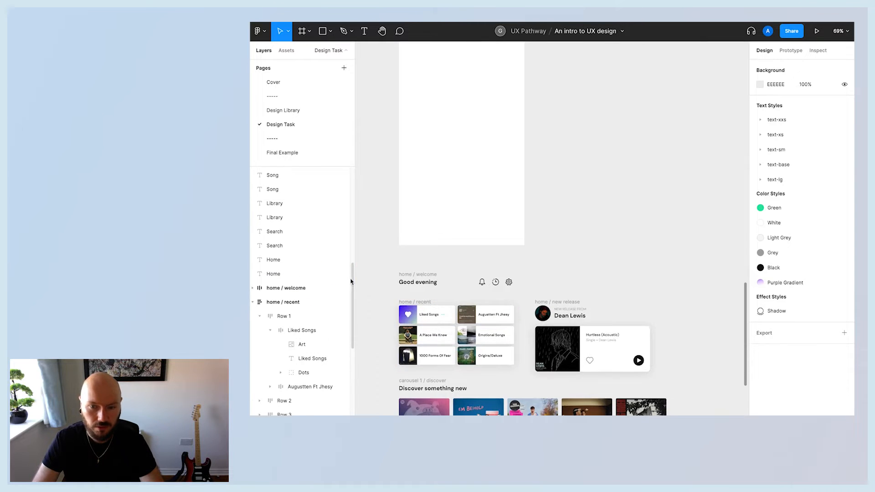
scroll(569, 252, up, 3)
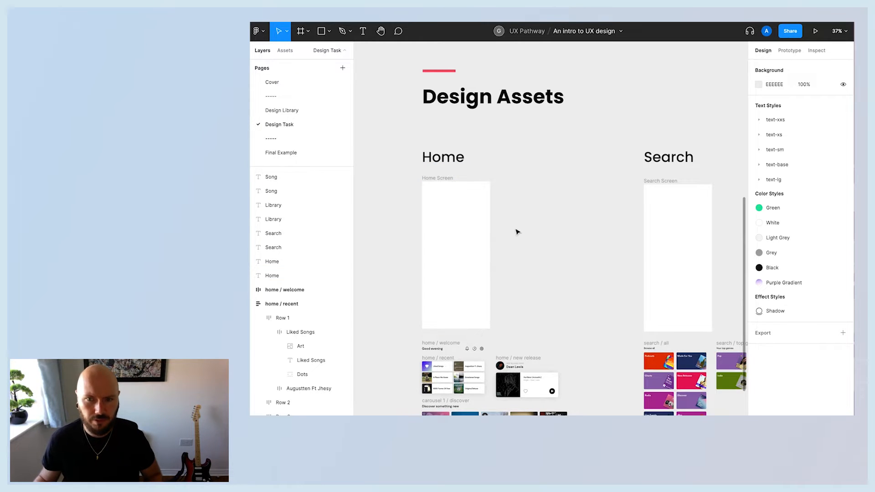
scroll(556, 226, up, 1)
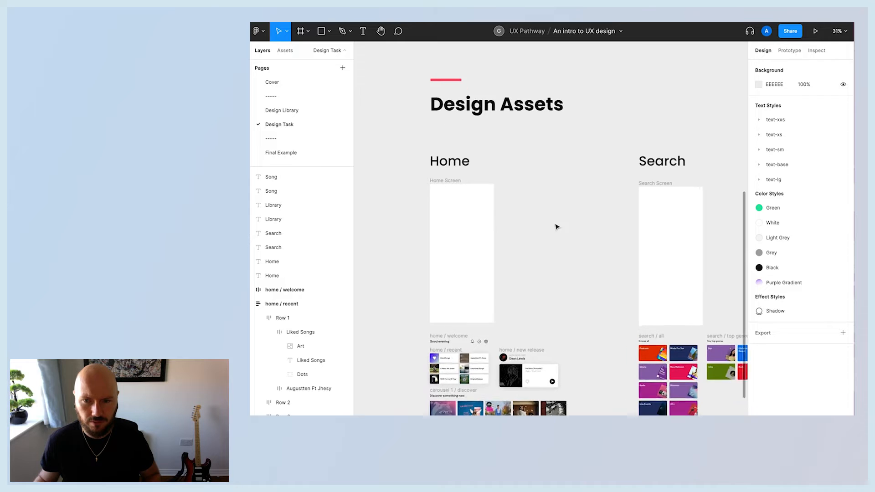
click(447, 179)
scroll(524, 214, down, 5)
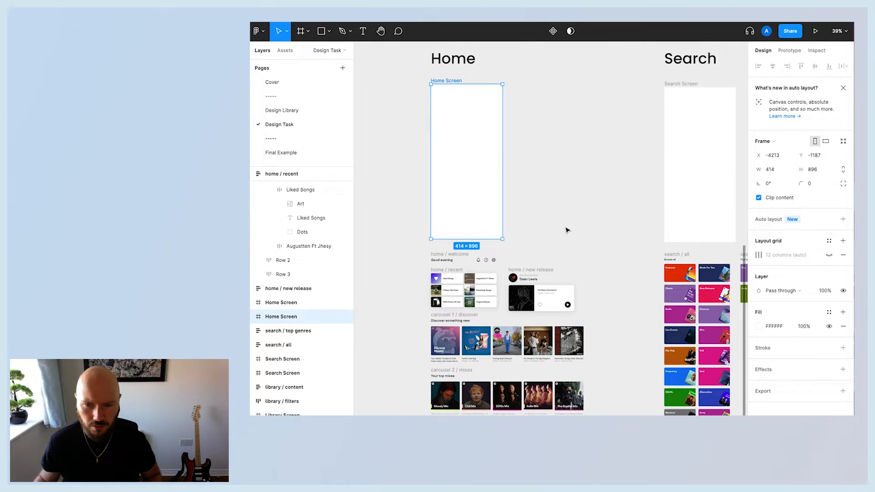
scroll(567, 230, down, 2)
scroll(567, 230, up, 1)
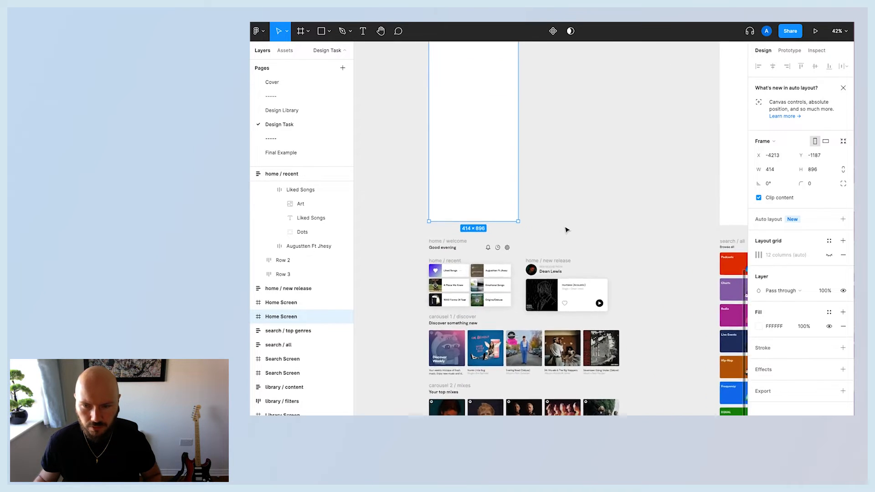
scroll(567, 230, up, 5)
click(566, 229)
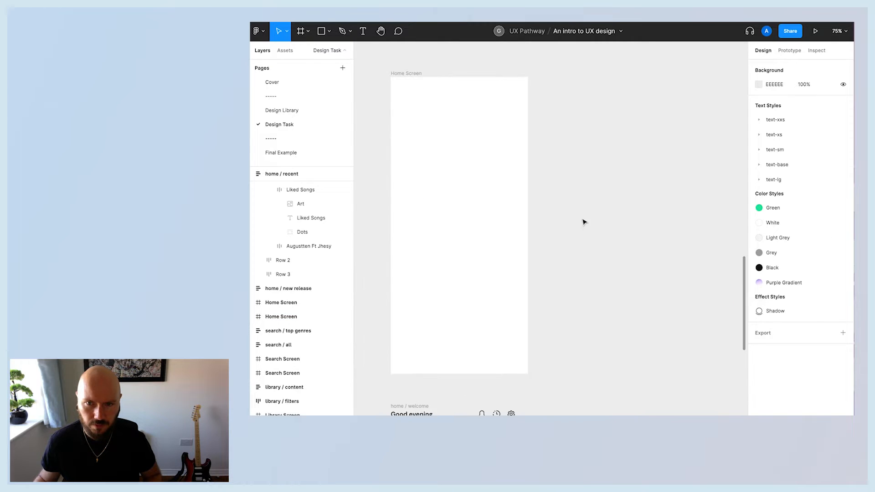
click(404, 77)
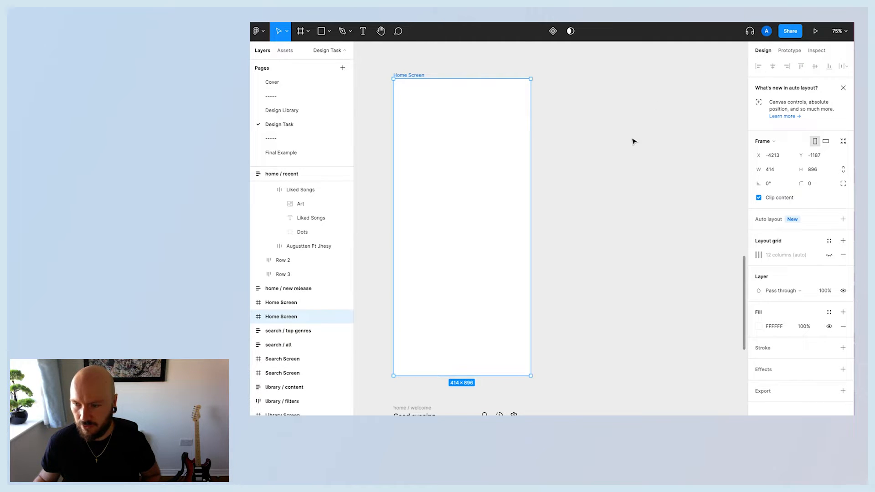
key(Escape)
key(f)
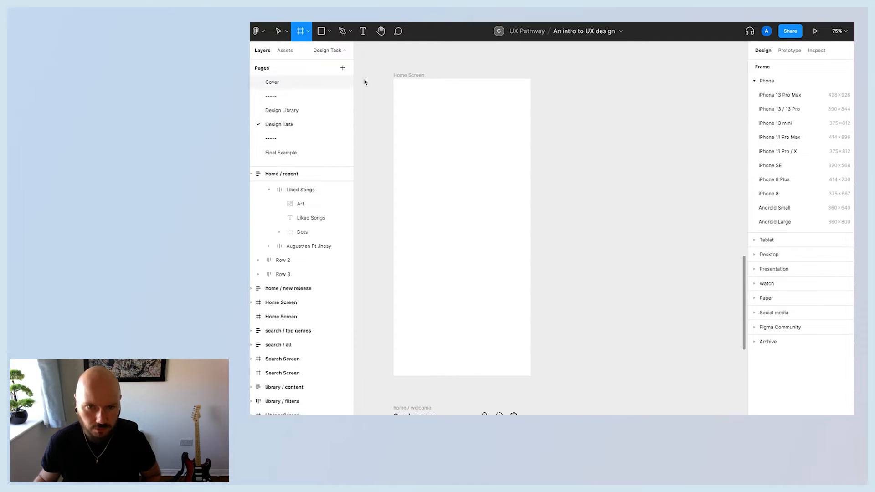
click(279, 31)
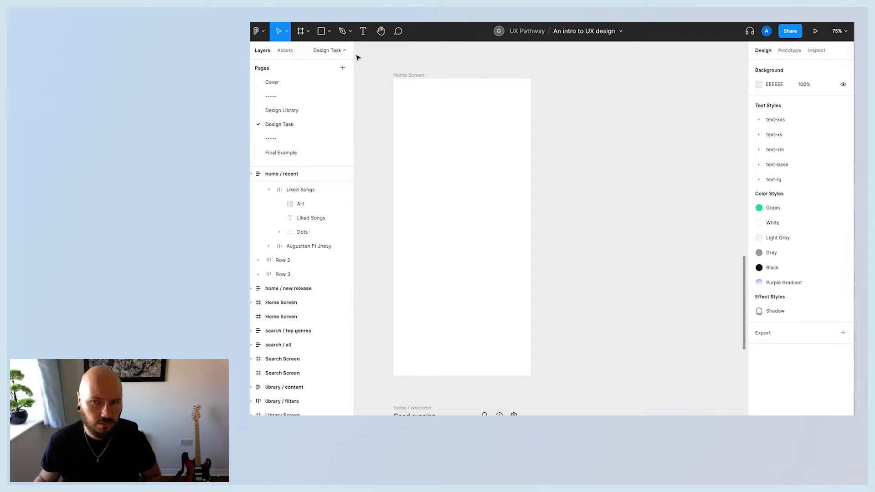
Move the home / welcome header component into the Home Screen frame.
click(399, 82)
scroll(538, 164, down, 3)
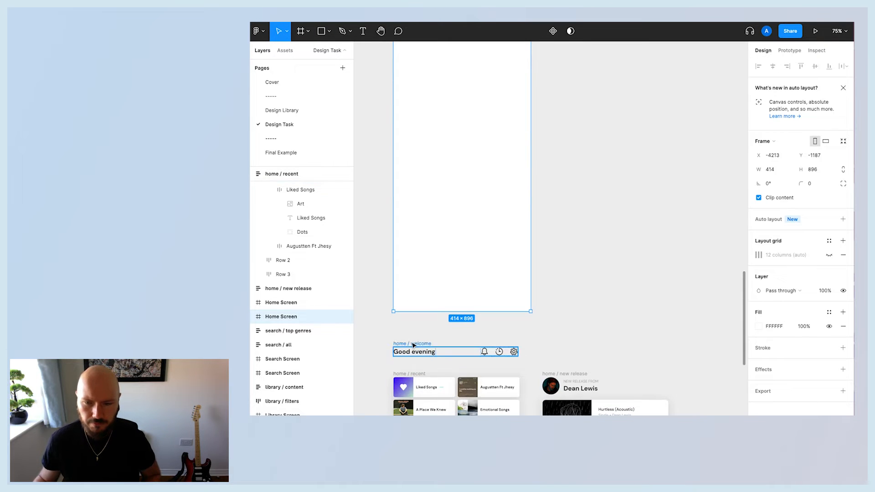
click(451, 353)
click(252, 174)
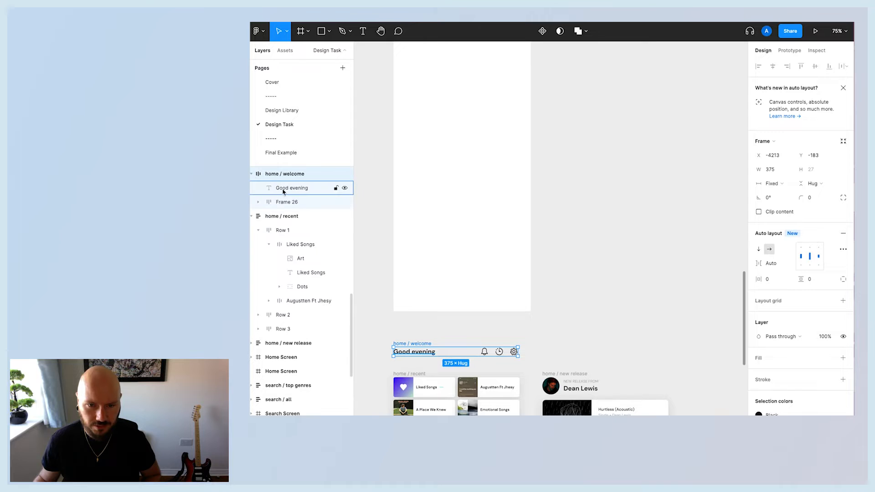
click(281, 190)
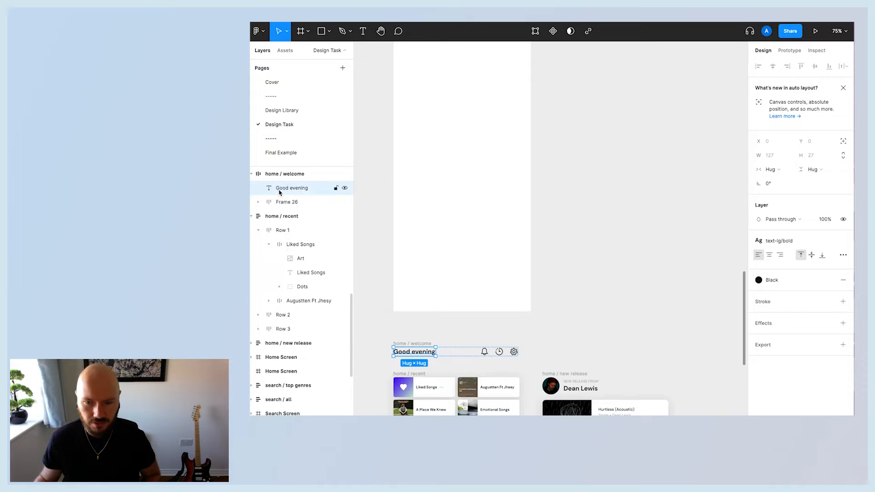
click(274, 175)
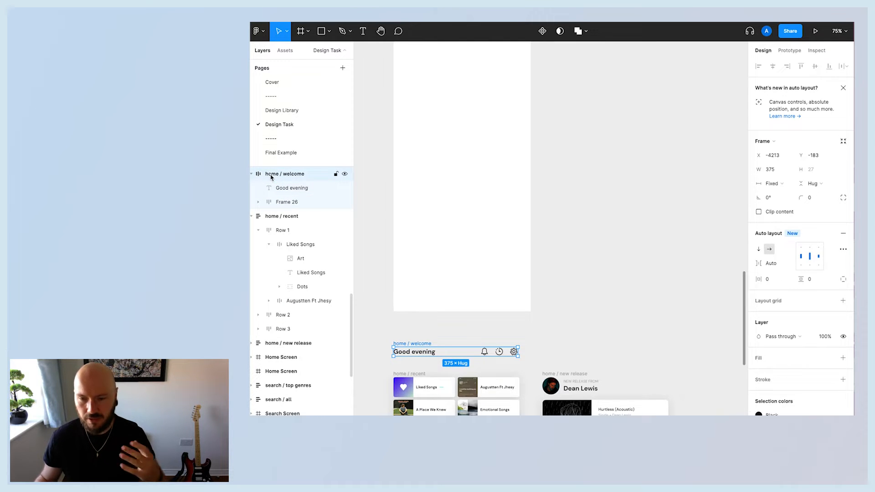
click(277, 188)
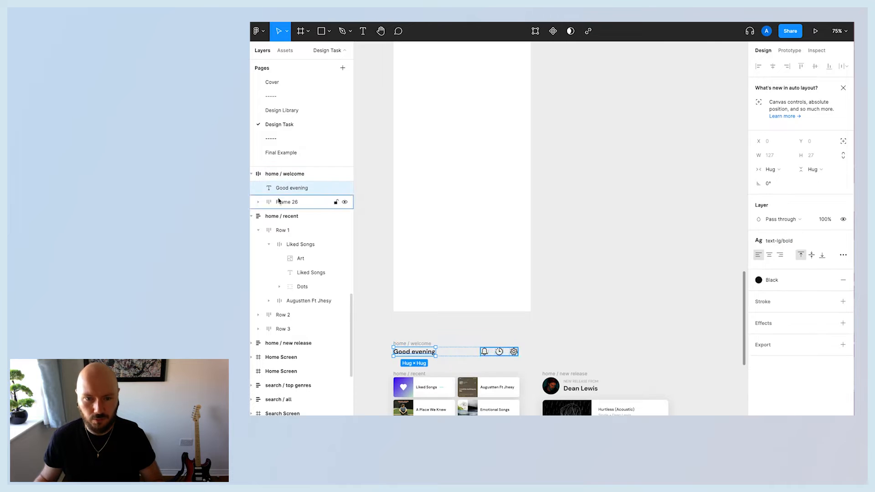
click(387, 339)
drag(415, 341, 409, 107)
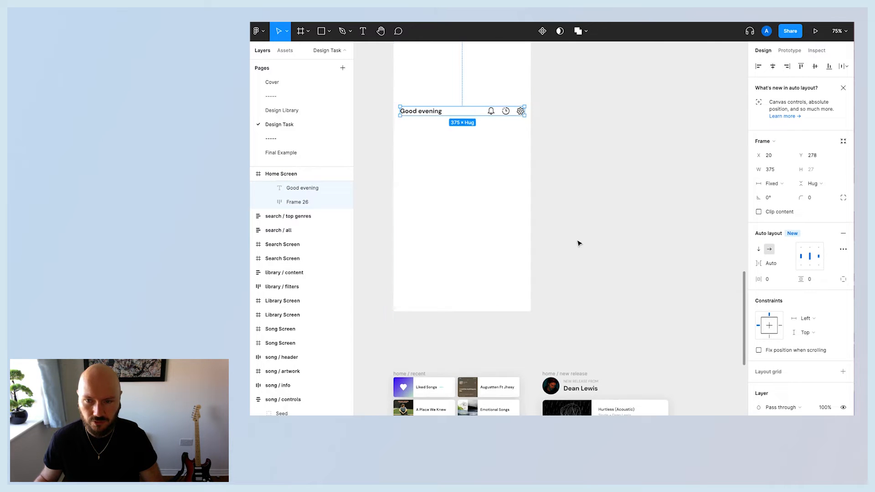
Position the welcome header near the top of the Home Screen frame.
scroll(579, 241, up, 3)
click(467, 164)
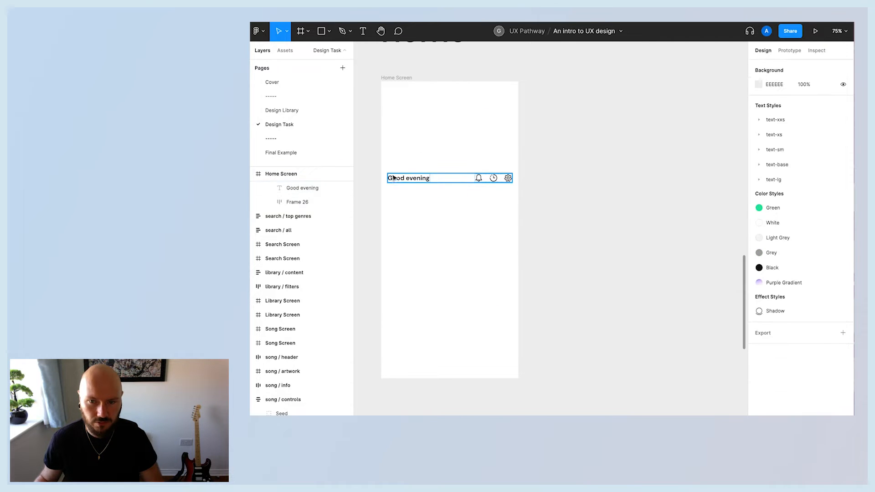
drag(393, 178, 393, 113)
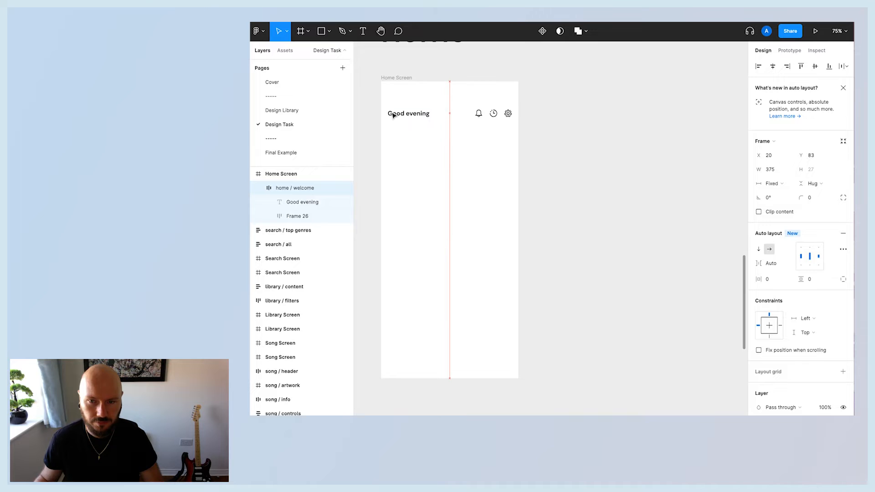
click(262, 188)
click(594, 199)
Move the home / recent grid into the Home Screen frame and place it below the welcome header.
scroll(584, 182, down, 3)
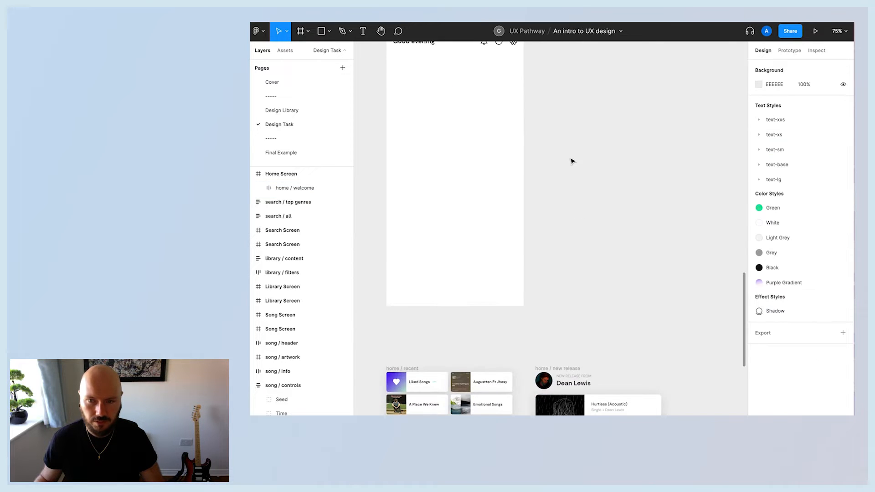
scroll(501, 137, up, 4)
scroll(558, 193, down, 4)
scroll(558, 193, down, 2)
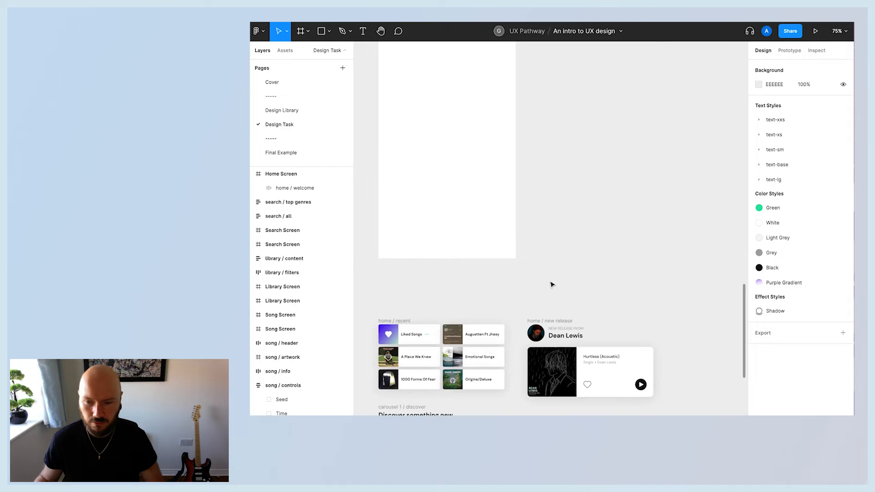
scroll(552, 285, left, 2)
drag(423, 323, 434, 66)
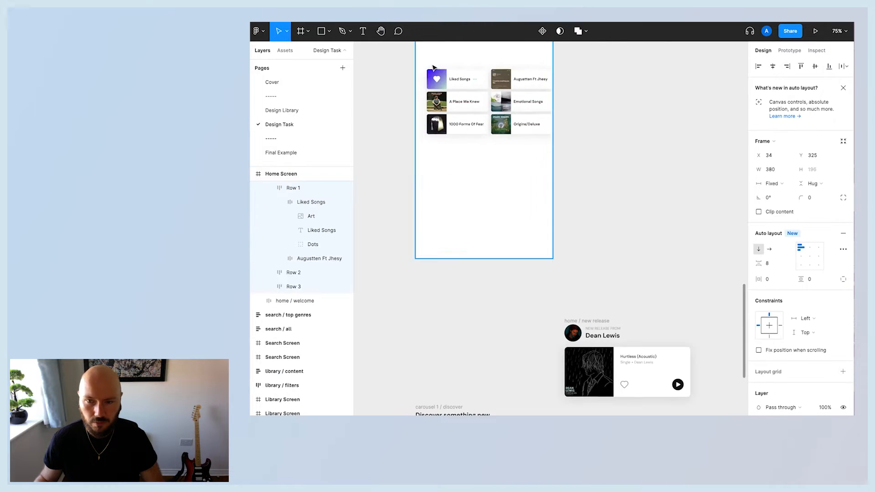
scroll(604, 229, up, 3)
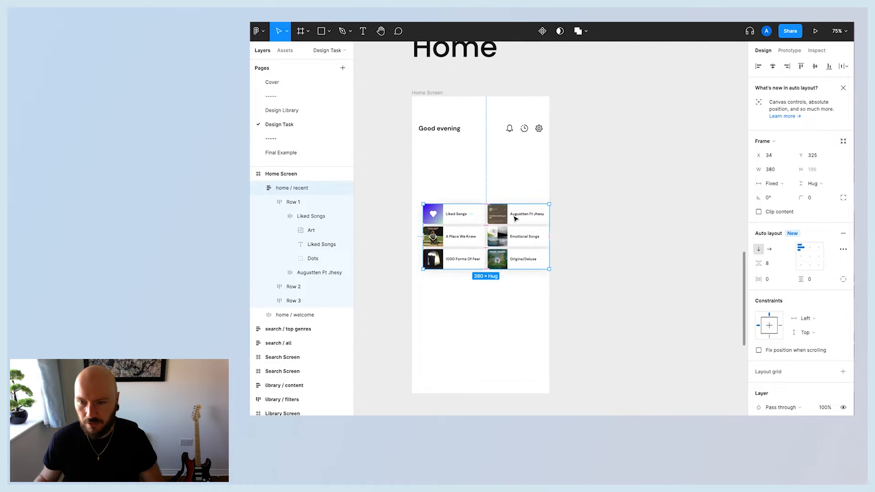
drag(524, 249, 519, 186)
click(594, 268)
Move the home / new release card into the Home Screen frame below the recent grid.
scroll(524, 278, down, 5)
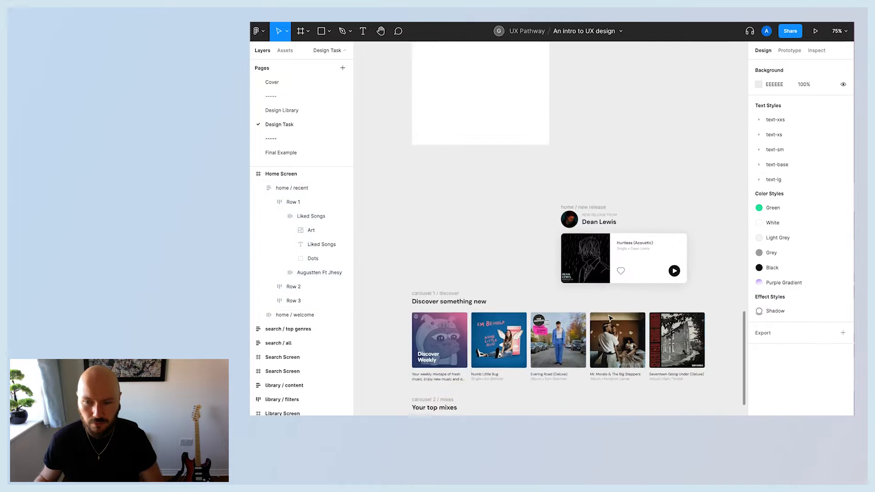
scroll(488, 286, up, 3)
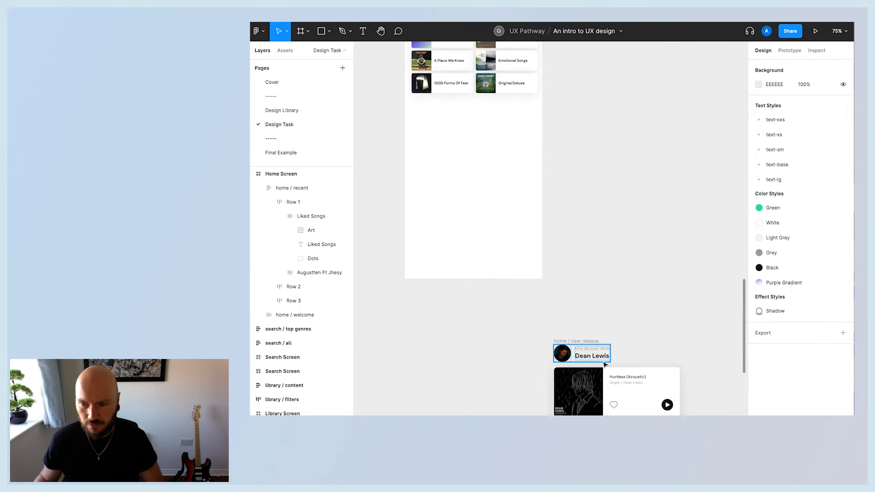
click(583, 342)
drag(582, 344, 444, 274)
drag(446, 147, 434, 114)
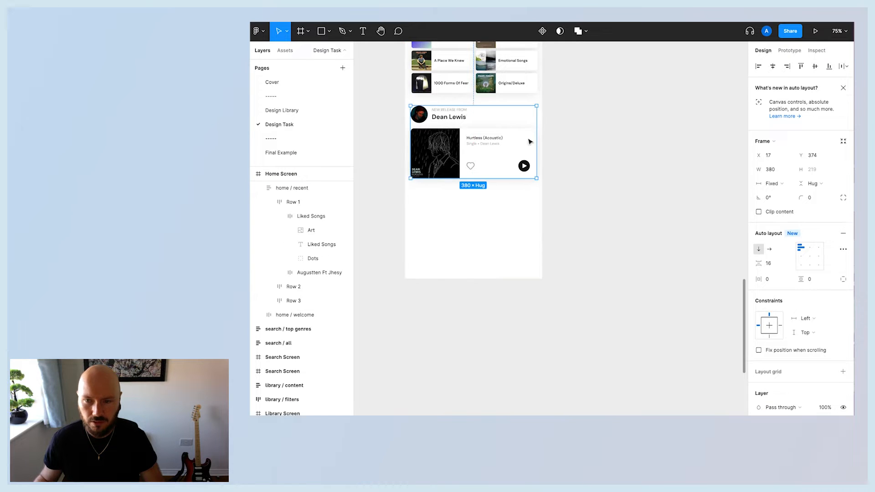
click(584, 292)
Wrap the welcome, recent and new release components together in a vertical auto layout frame.
scroll(586, 292, up, 3)
scroll(585, 292, up, 15)
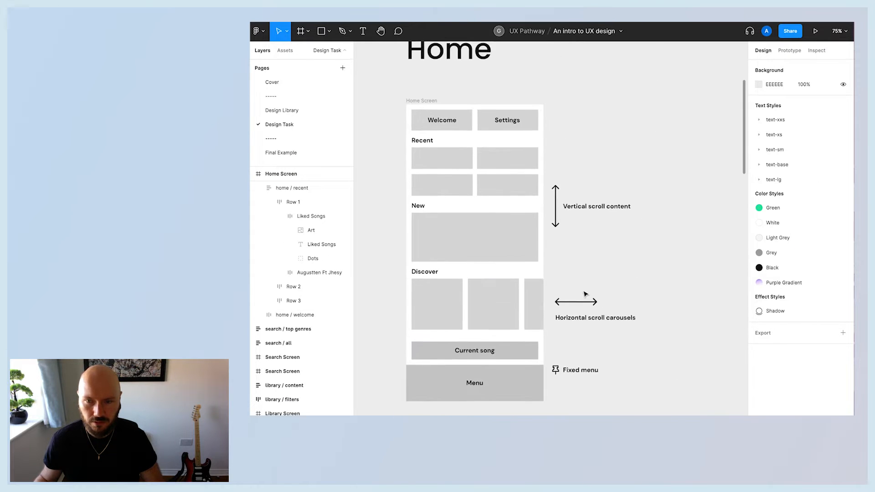
scroll(605, 319, down, 15)
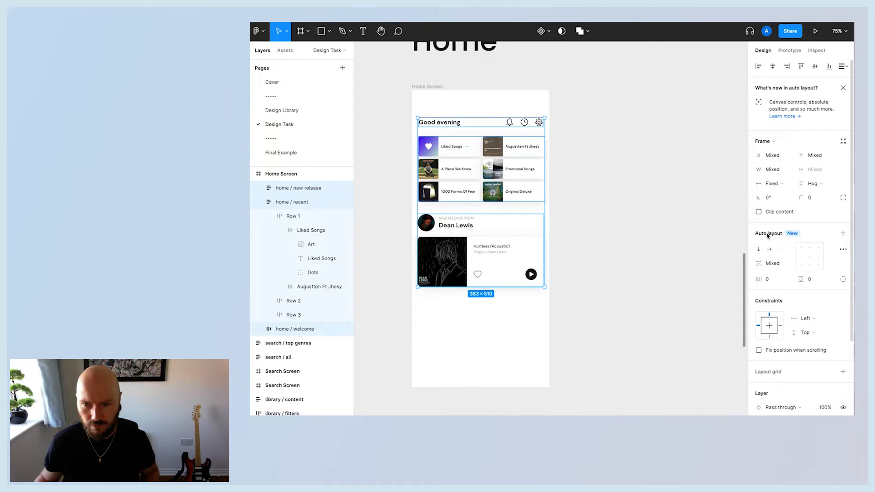
click(843, 234)
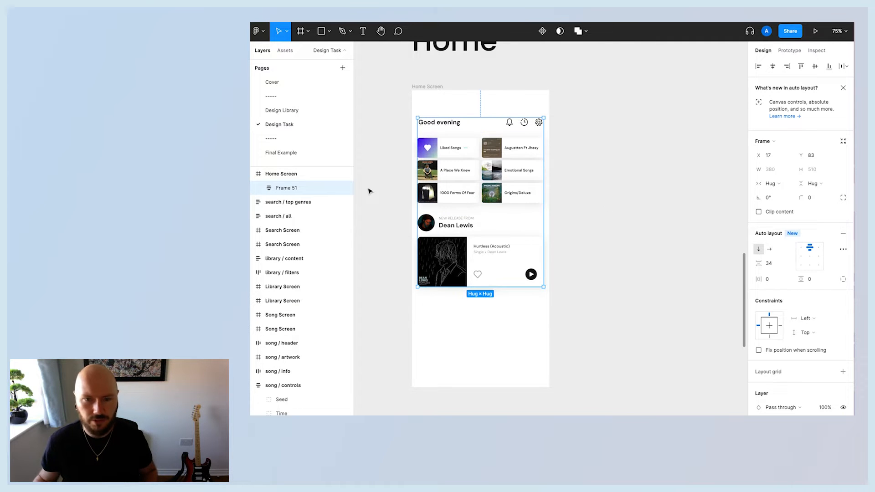
click(258, 188)
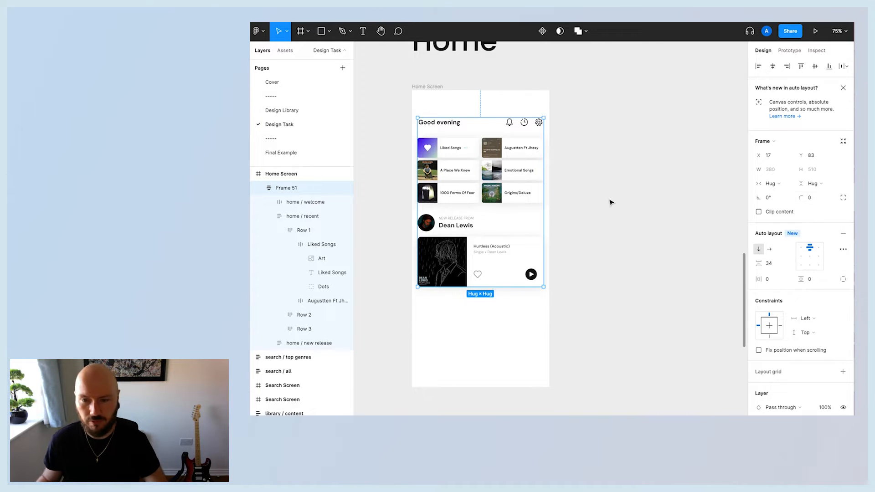
click(275, 217)
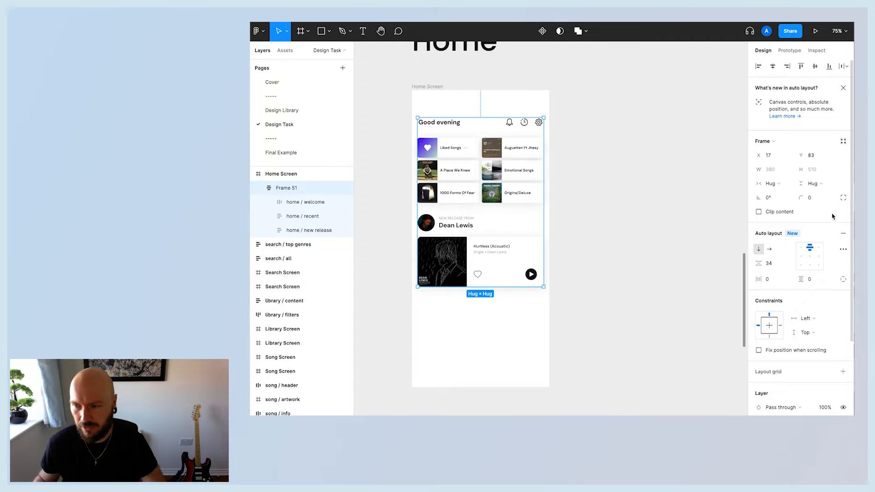
Set the auto layout frame's horizontal and vertical padding to 16.
click(815, 199)
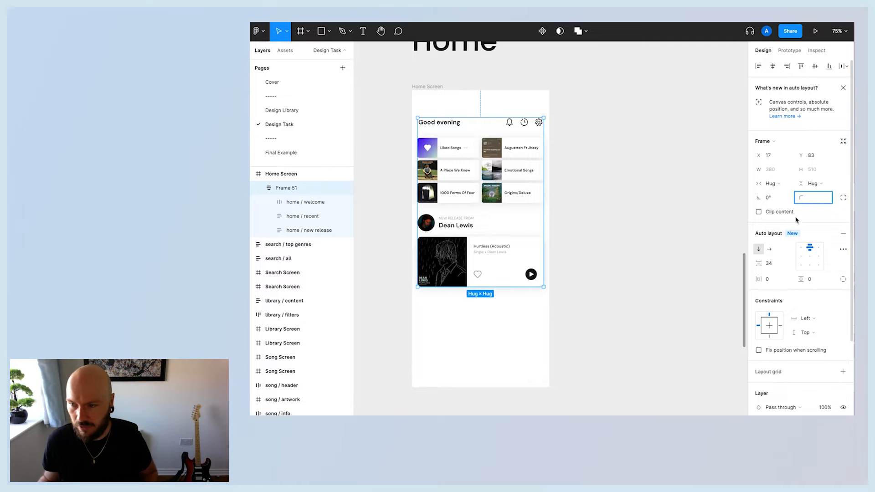
click(694, 216)
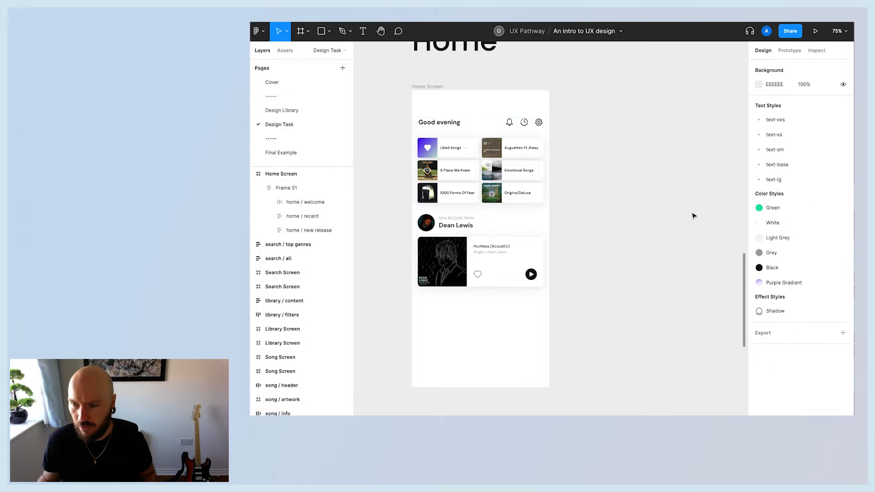
click(449, 155)
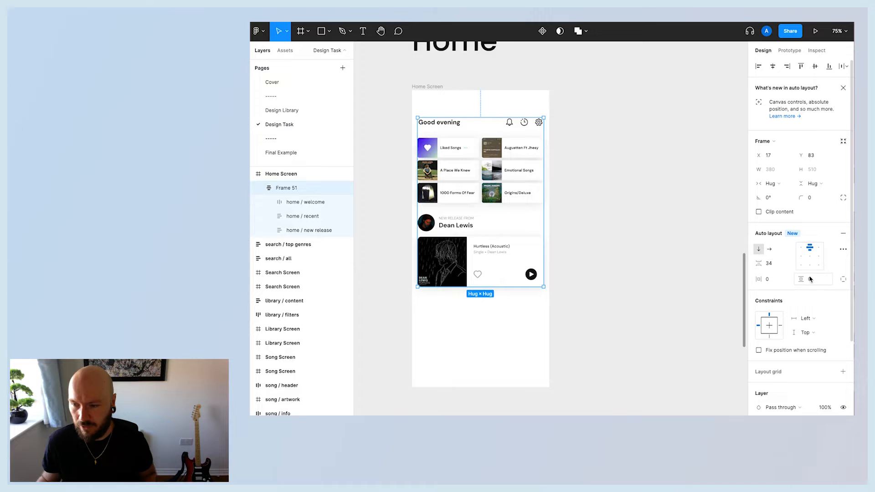
click(769, 279)
text(1)
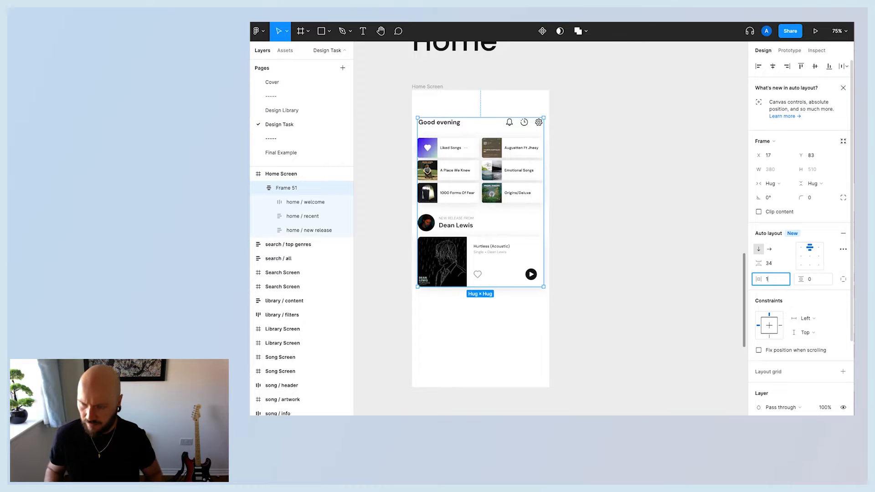
text(6)
key(Return)
key(Tab)
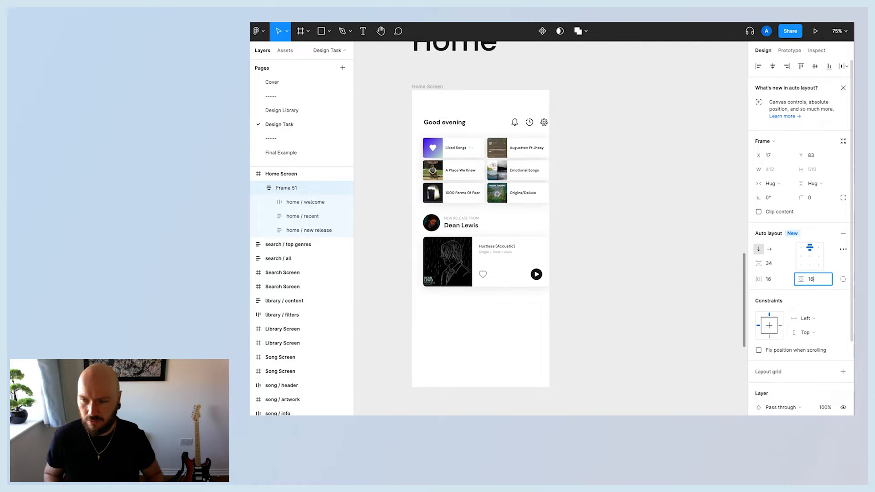
key(Return)
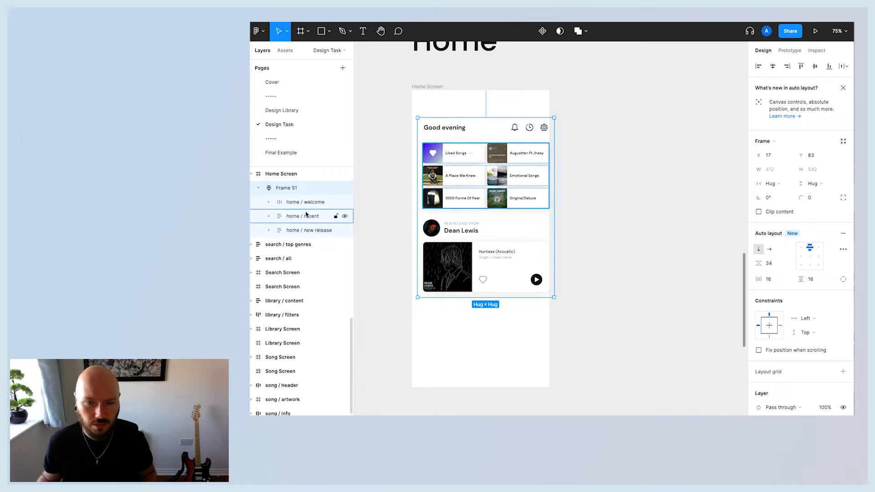
Move the auto layout frame flush to the Home Screen's left edge and stretch its width to 414.
drag(468, 168, 462, 166)
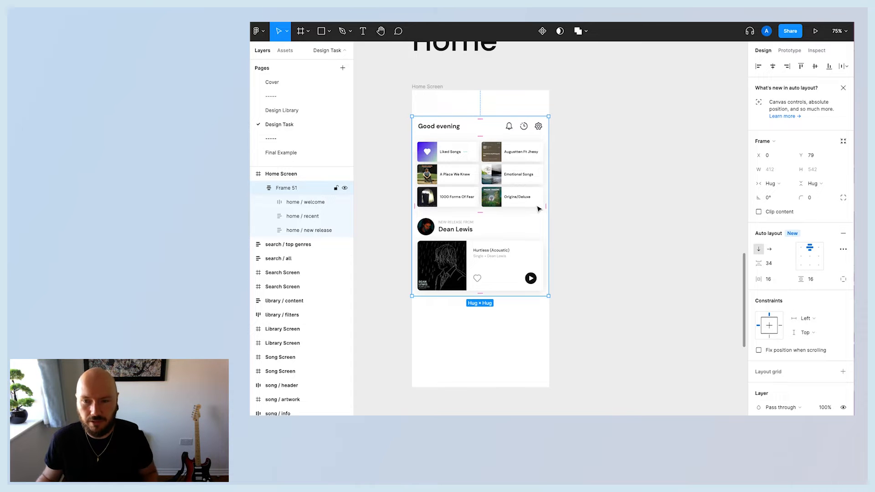
mouse_move(548, 199)
mouse_down()
mouse_move(524, 199)
mouse_move(550, 199)
mouse_up()
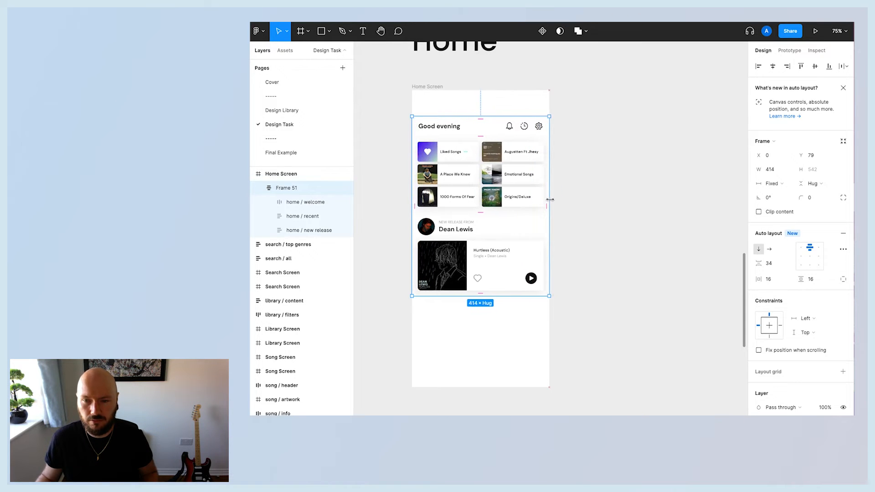
click(627, 186)
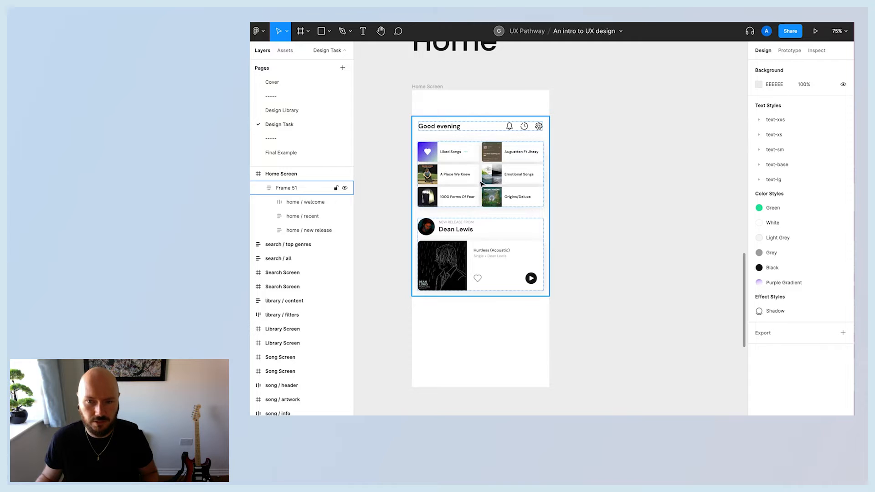
click(507, 195)
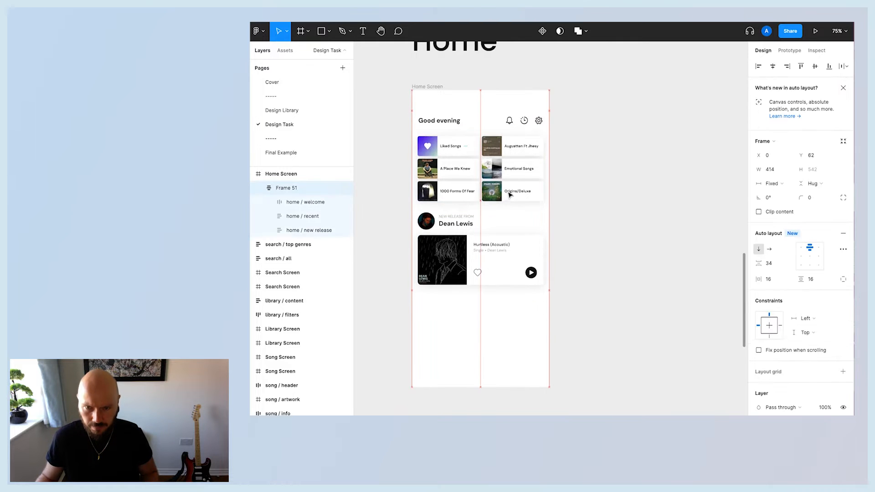
click(600, 209)
Move the carousel 1 / discover component into the Home Screen frame below the new release card.
scroll(581, 297, down, 5)
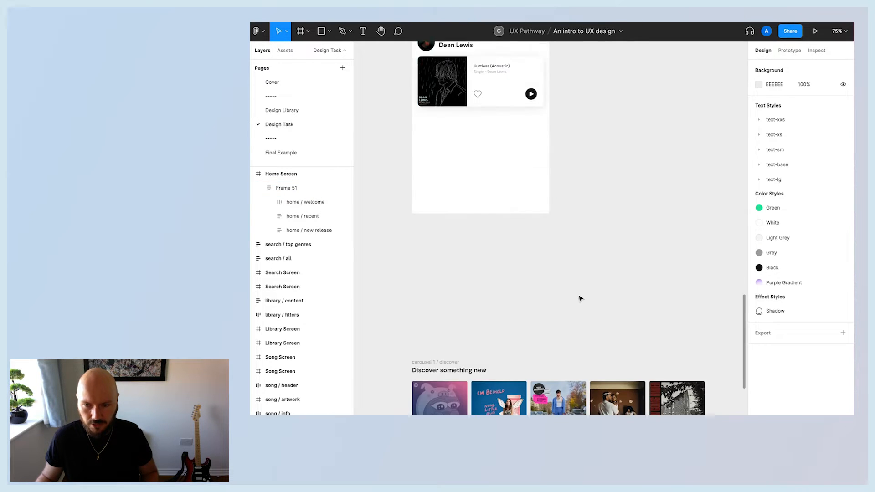
scroll(581, 298, down, 3)
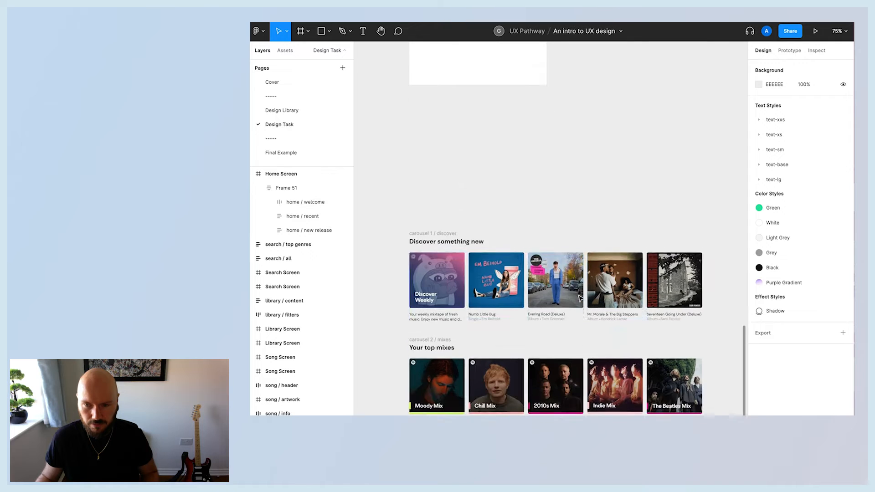
drag(428, 242, 441, 110)
scroll(441, 109, up, 5)
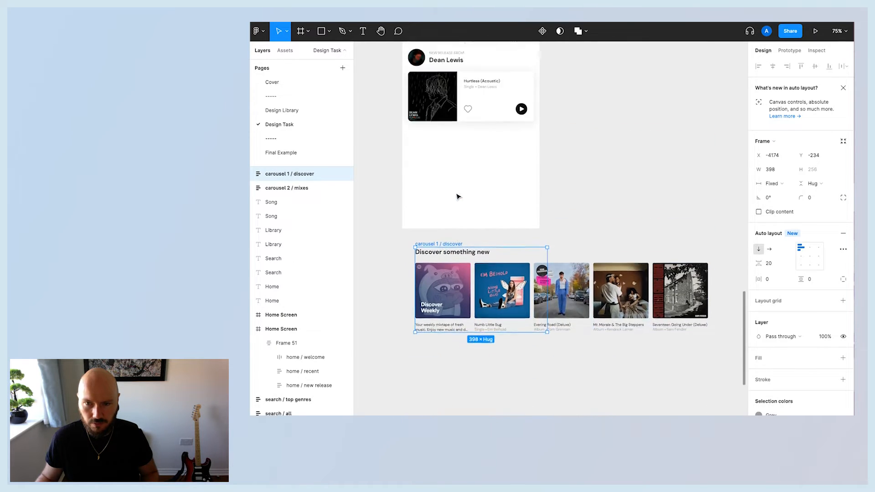
drag(442, 314, 437, 205)
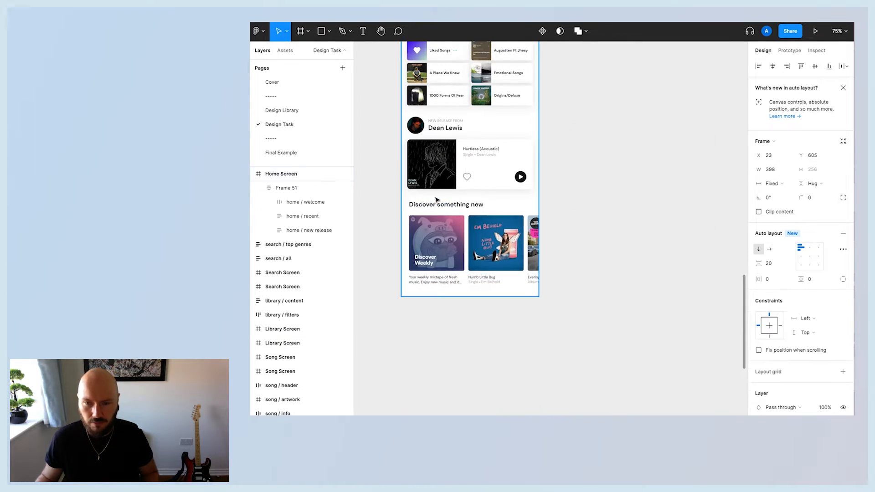
click(541, 355)
scroll(540, 355, up, 2)
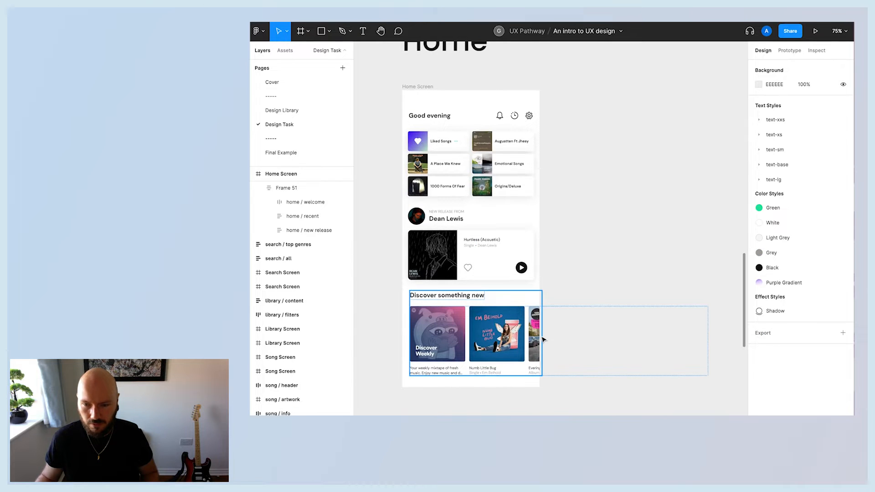
Turn off Clip content on the Home Screen frame so the carousel can overflow it.
click(419, 86)
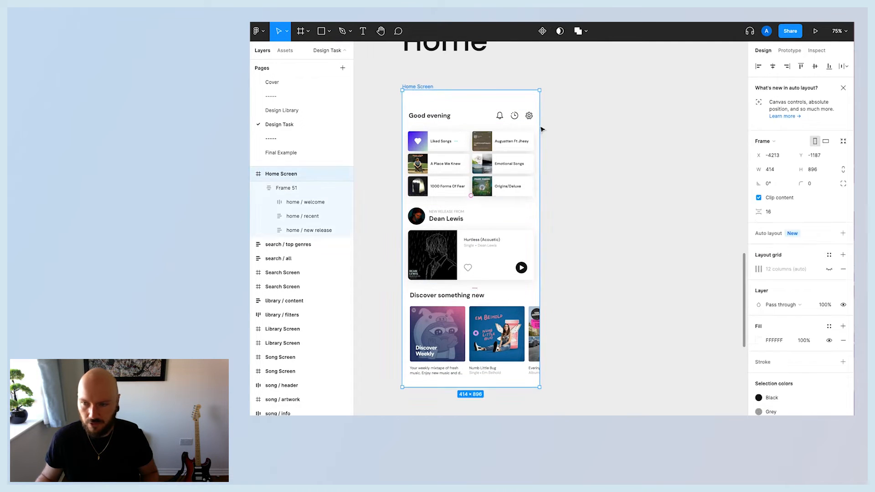
click(760, 199)
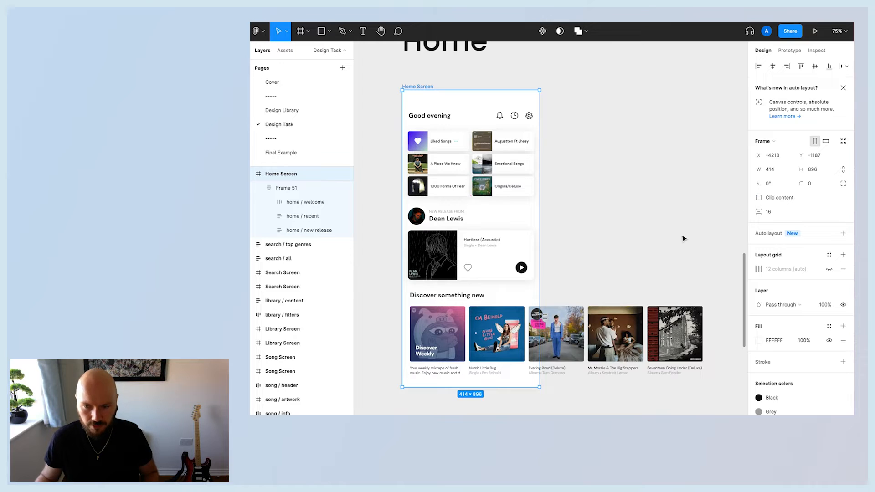
click(760, 198)
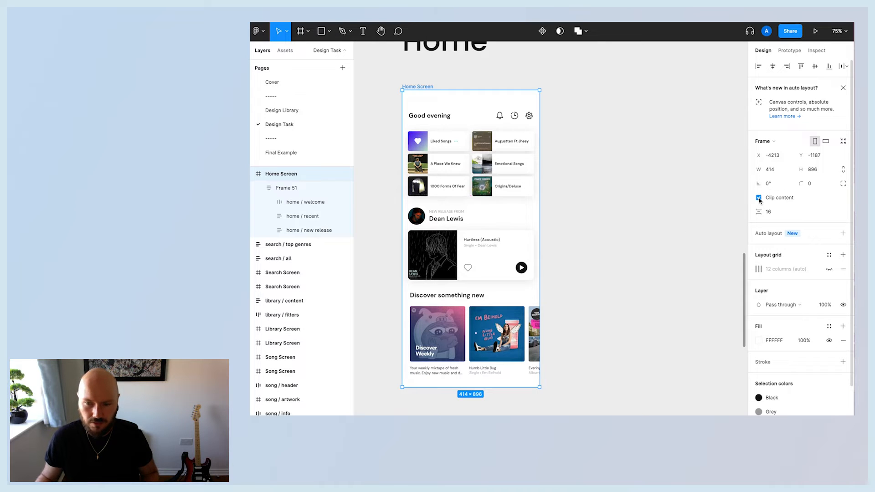
click(759, 199)
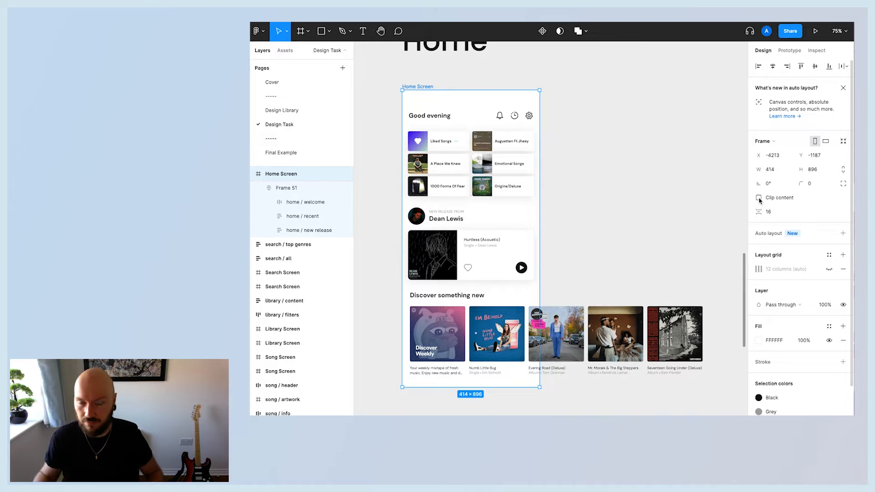
click(655, 209)
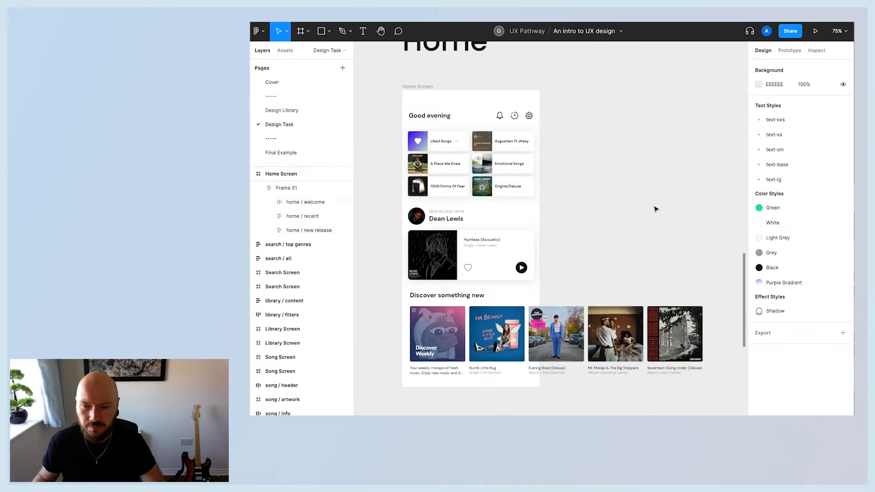
click(427, 89)
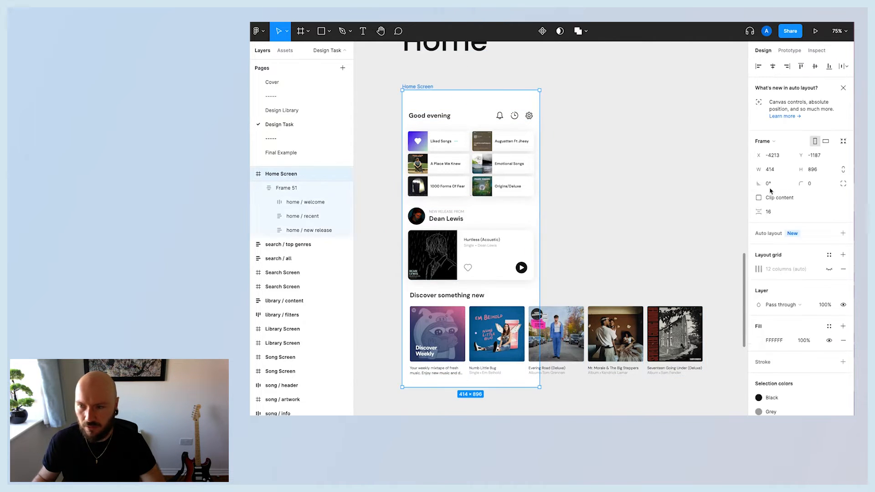
scroll(574, 189, down, 2)
click(582, 182)
scroll(582, 182, up, 3)
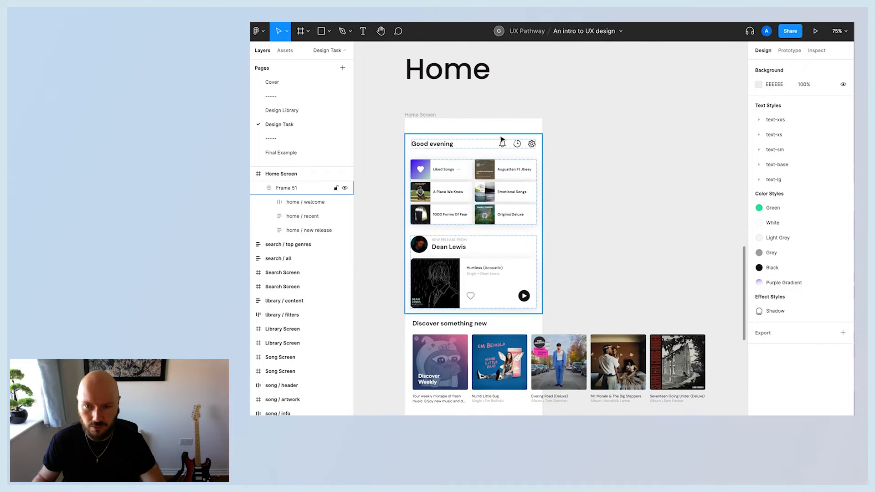
Drop the discover carousel into the auto layout frame beneath the new release card.
click(436, 145)
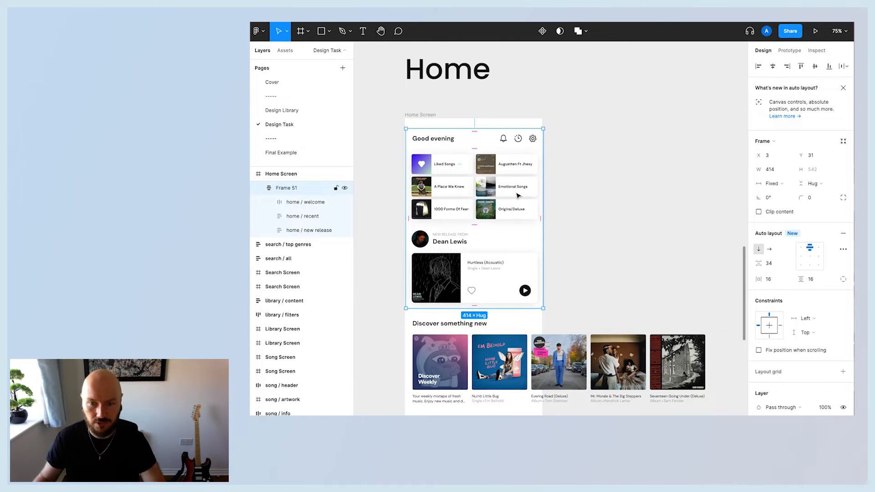
click(426, 323)
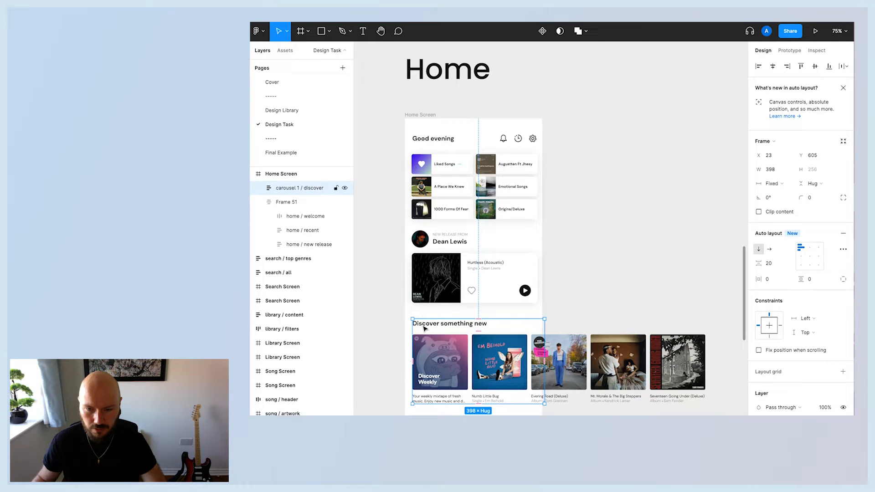
drag(424, 328, 435, 296)
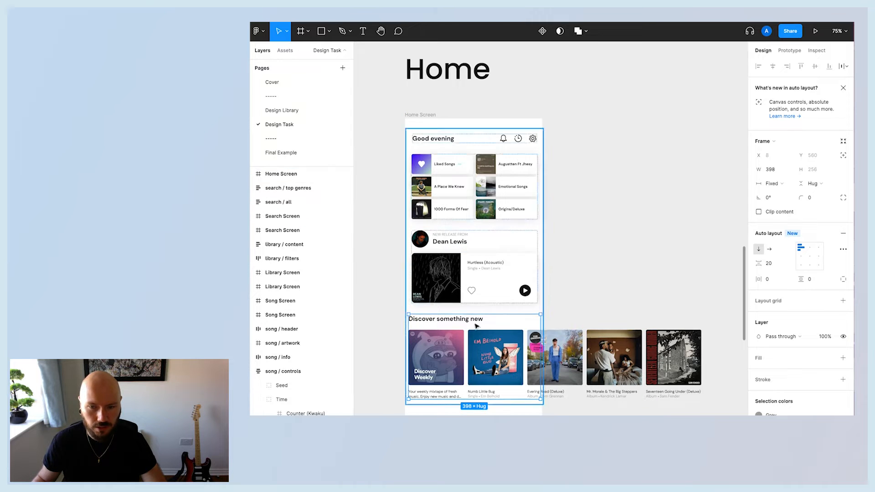
key(Escape)
scroll(301, 273, up, 1)
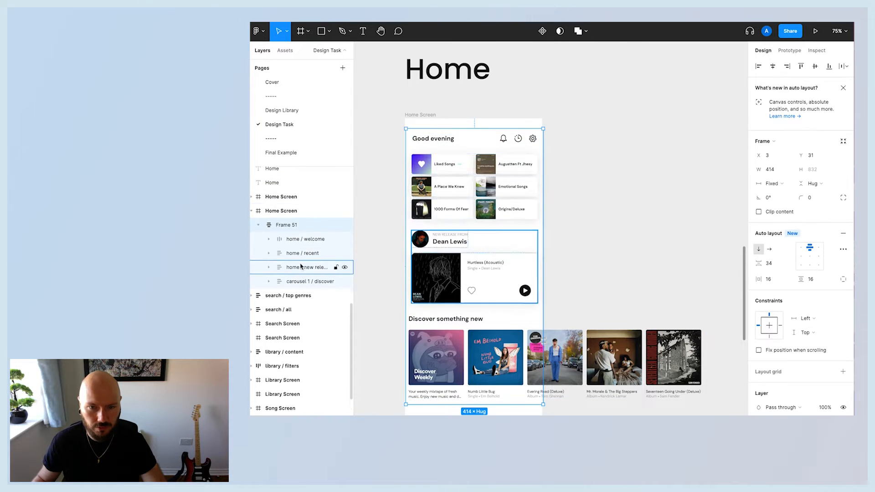
Rename the auto layout frame to "container".
click(284, 217)
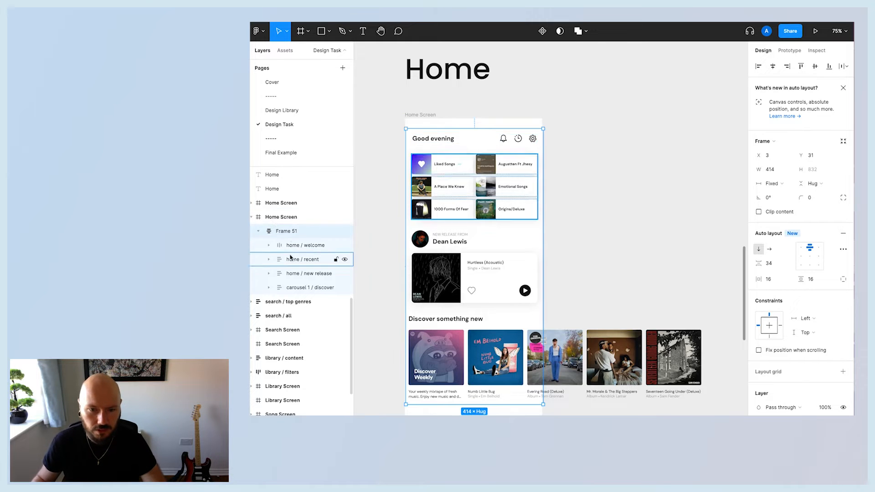
click(283, 232)
double_click(283, 232)
text(co)
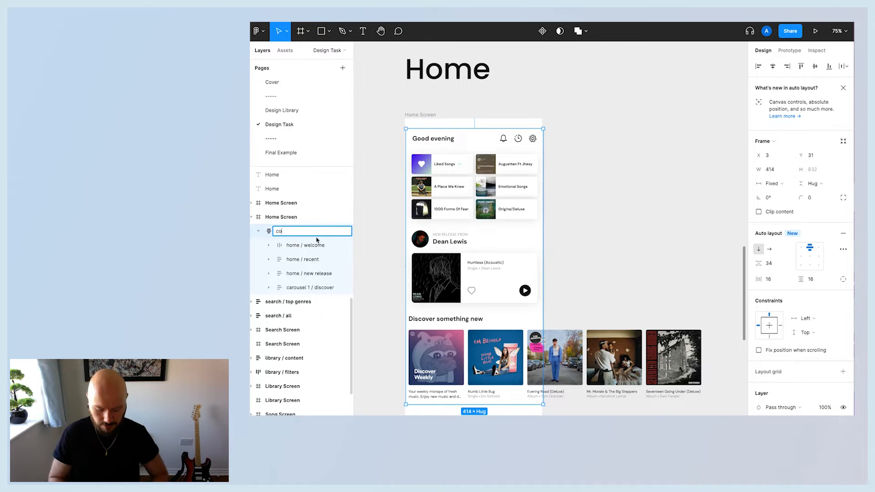
text(ntainer)
key(Return)
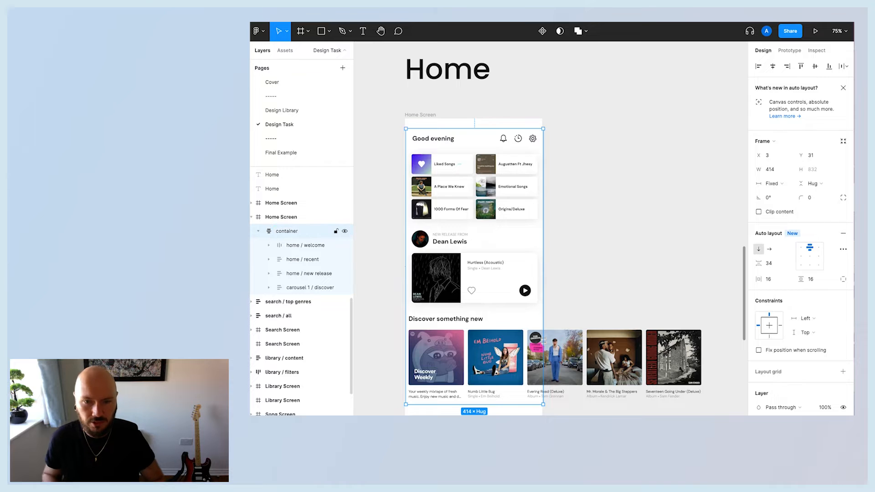
Set the container's item spacing to 32 and align it to the Home Screen's left edge.
click(307, 288)
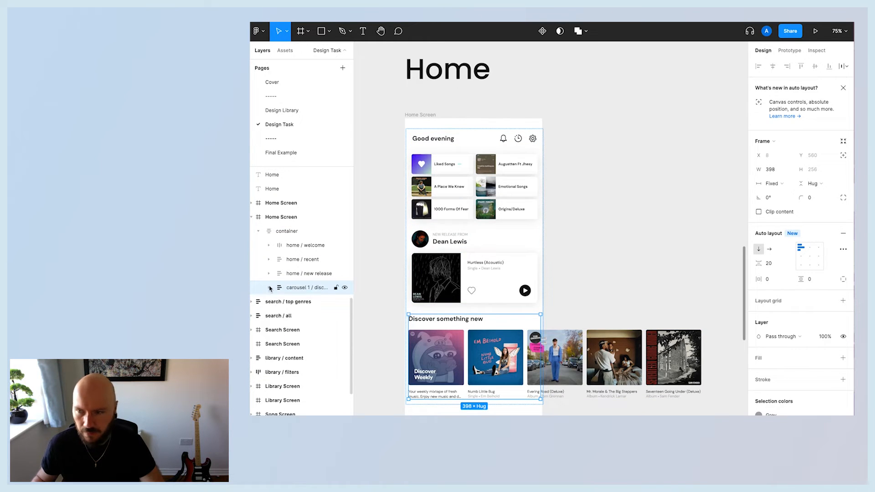
click(415, 159)
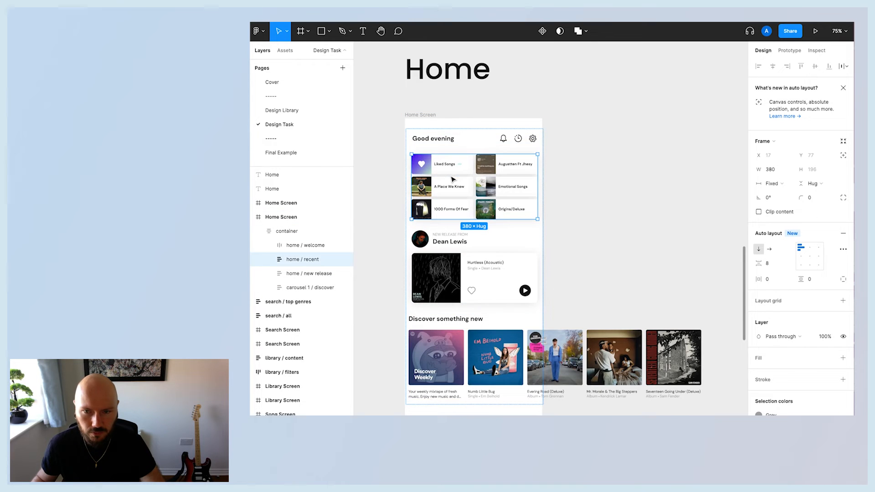
click(413, 146)
click(778, 265)
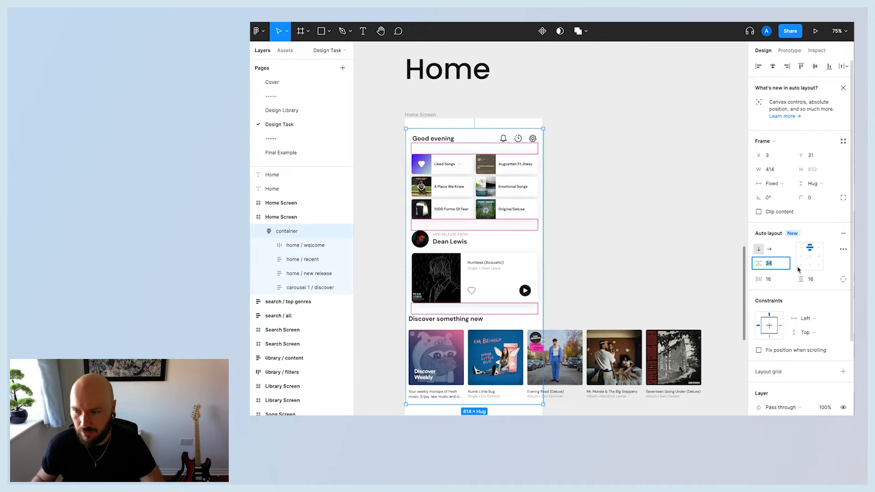
key(Return)
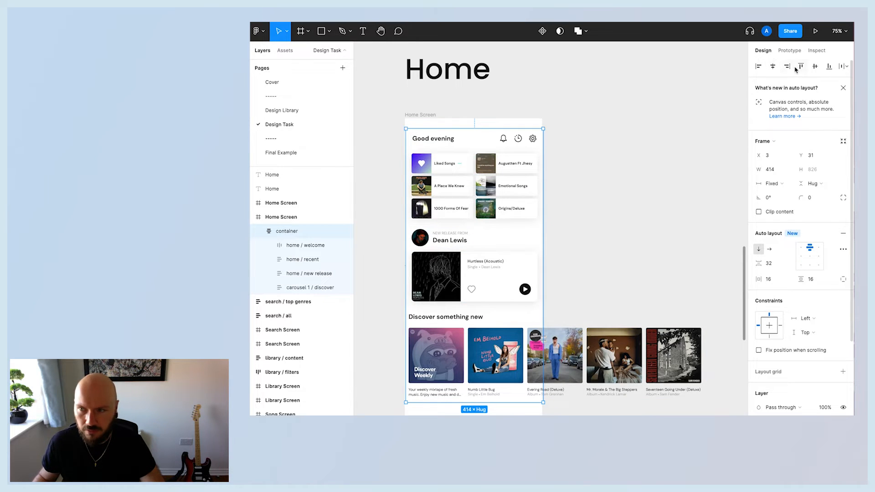
click(760, 67)
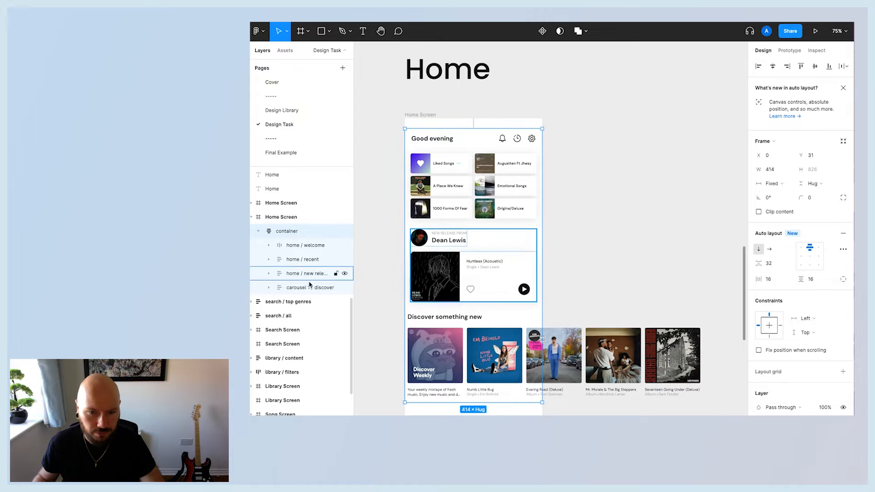
Move the carousel 2 / mixes and carousel 3 / jump back in components up on the canvas near the Home Screen.
click(297, 289)
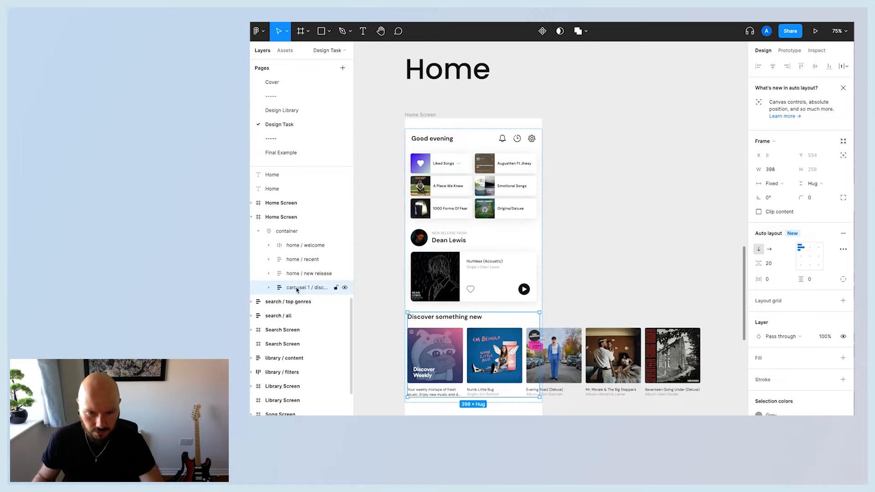
scroll(591, 387, down, 6)
click(455, 370)
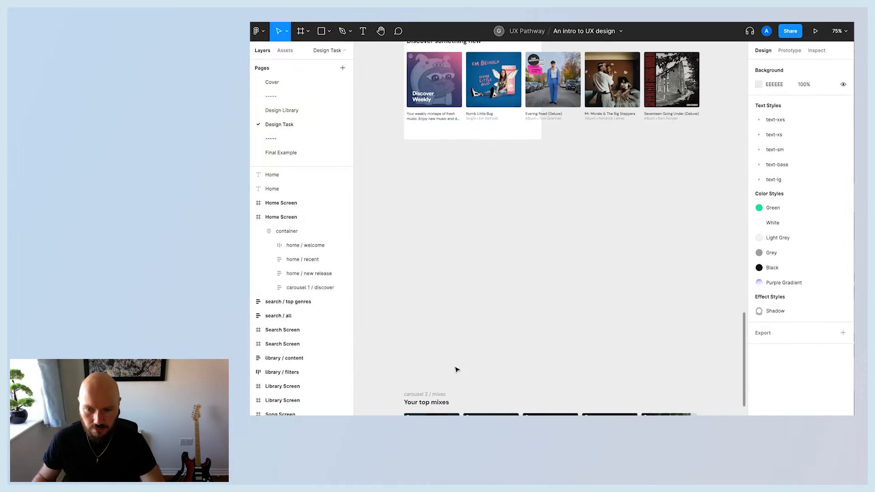
drag(424, 399, 430, 167)
scroll(430, 167, down, 5)
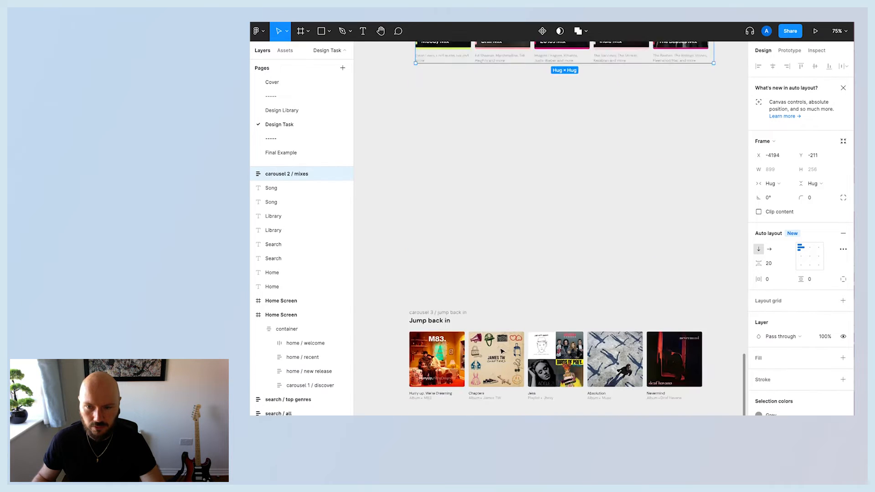
drag(422, 259, 426, 79)
scroll(490, 231, up, 7)
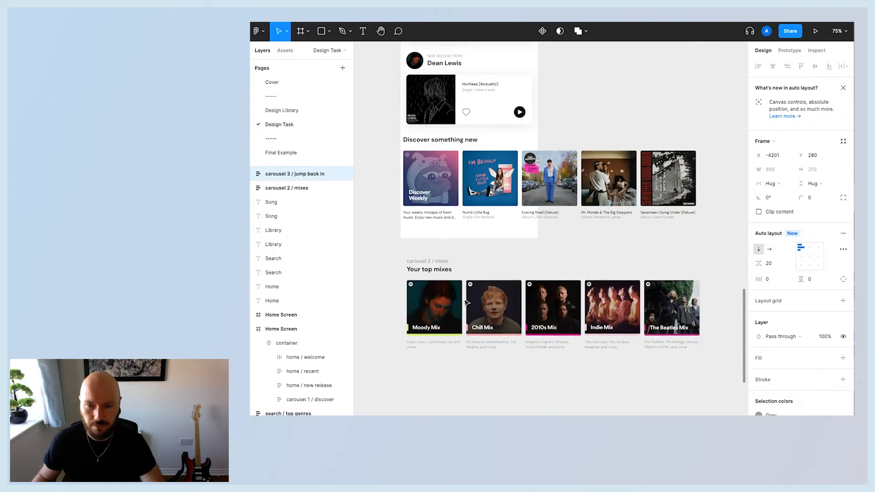
scroll(456, 328, down, 2)
Place the carousel 2 / mixes component inside the container below the discover carousel.
drag(434, 352, 400, 295)
scroll(431, 308, up, 4)
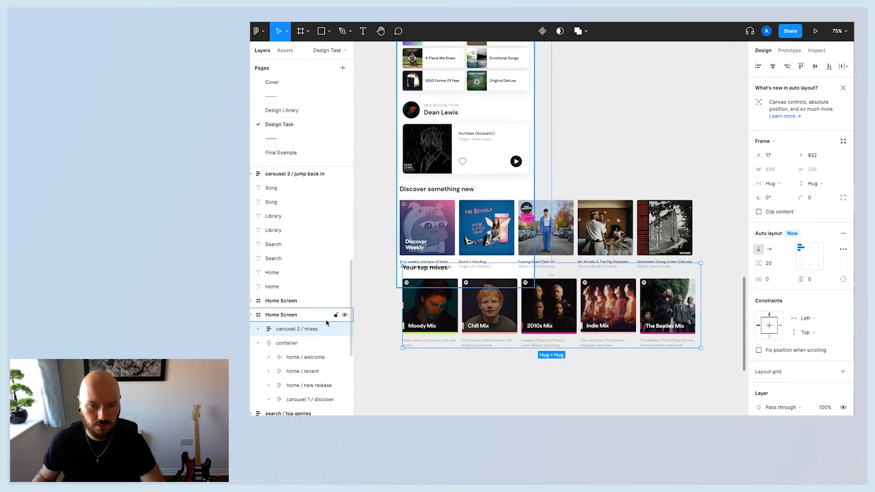
drag(274, 335, 291, 407)
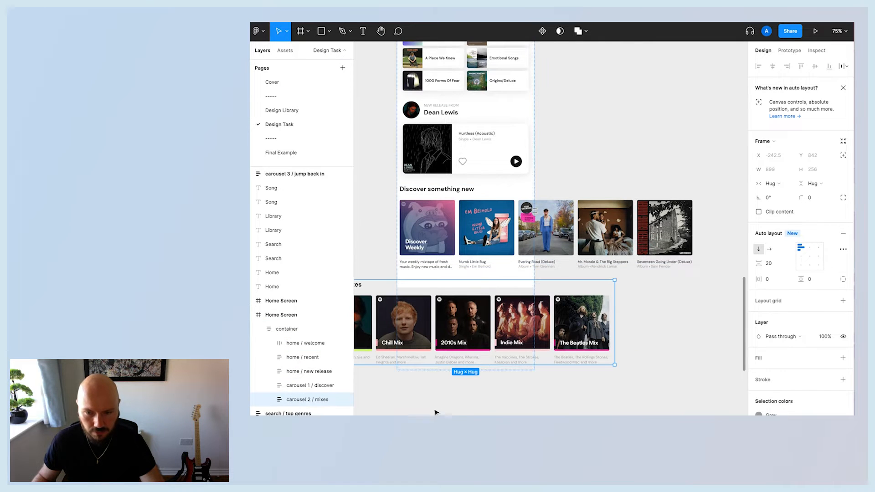
scroll(434, 410, left, 2)
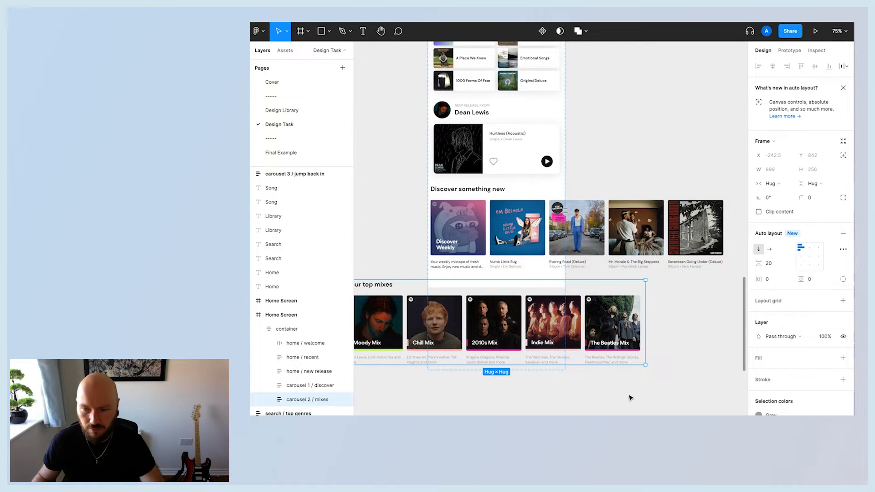
Undo the placement of the carousel 2 / mixes component inside the container.
click(287, 329)
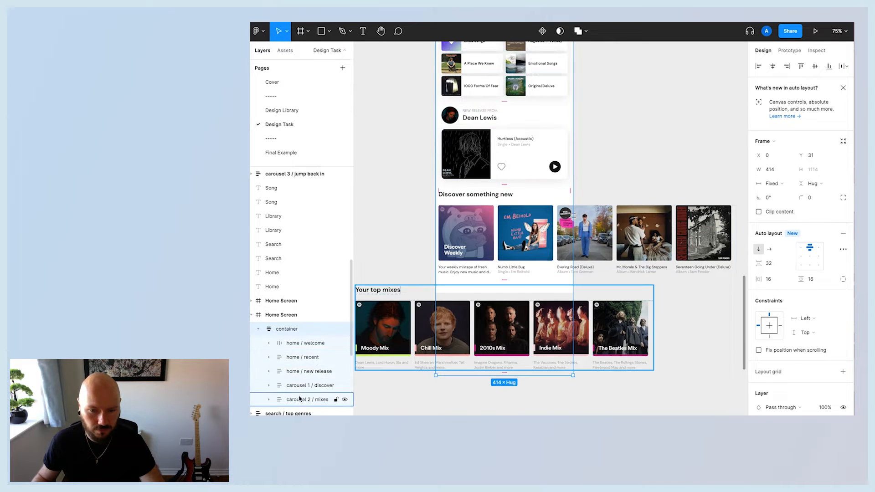
click(300, 399)
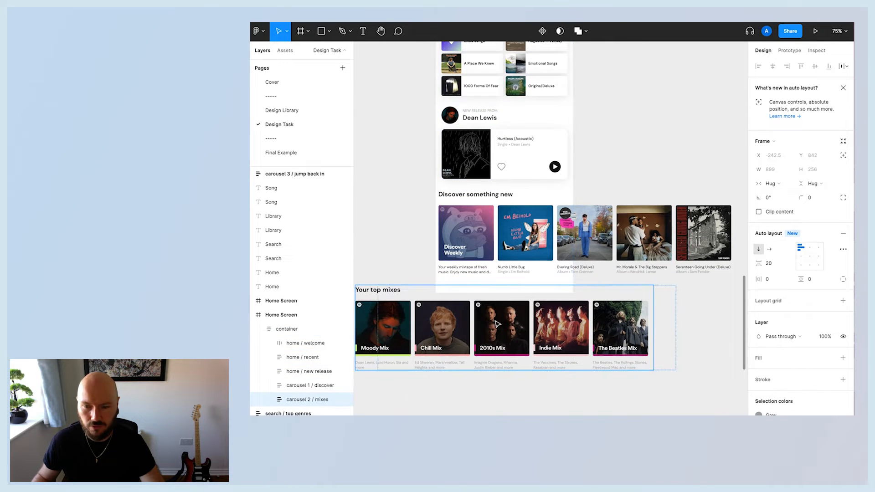
scroll(483, 326, left, 1)
scroll(483, 325, left, 1)
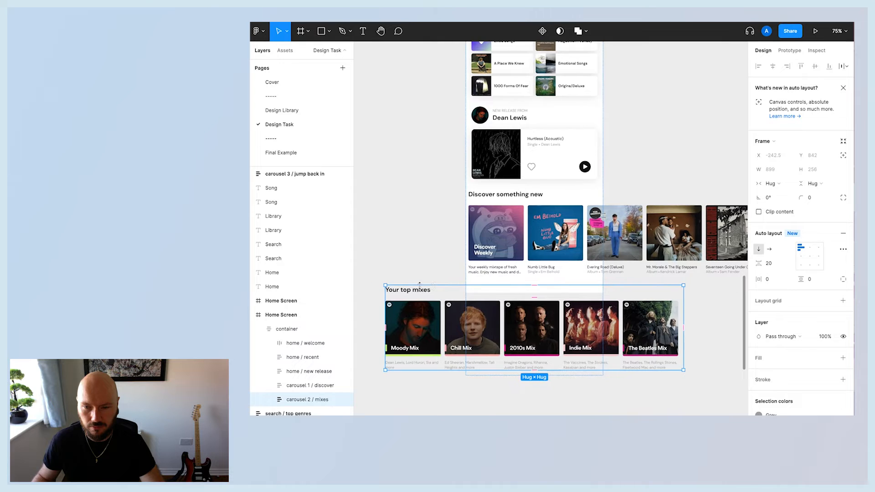
scroll(429, 293, left, 1)
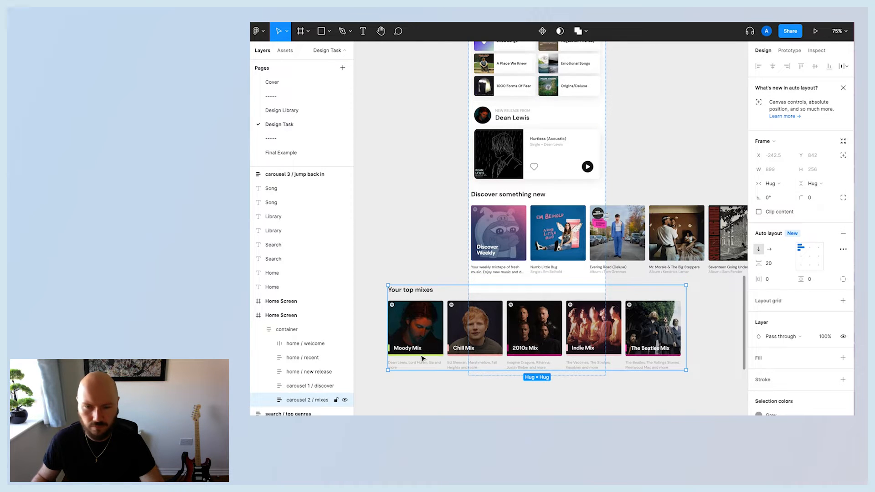
click(404, 391)
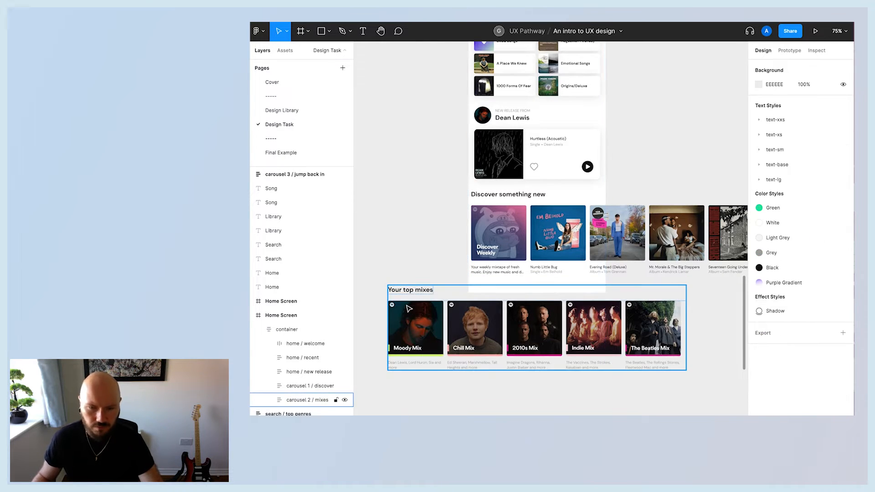
key(ctrl+z)
key(ctrl+z)
key(ctrl+shift+z)
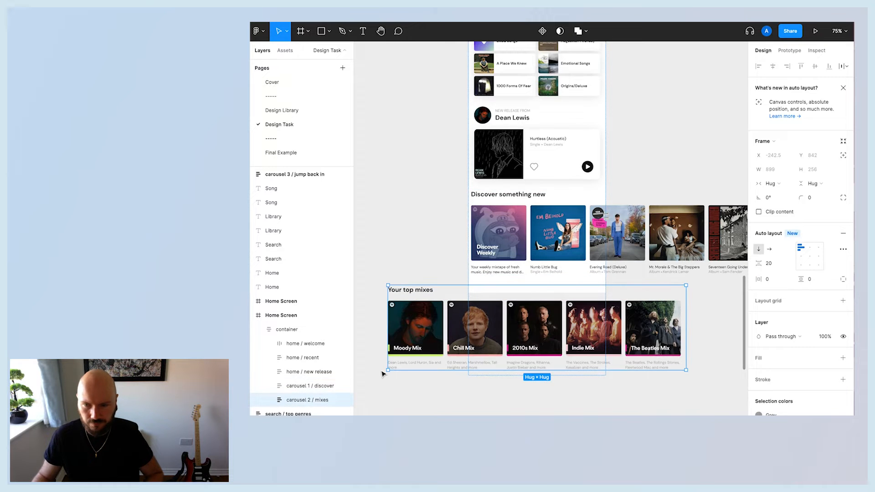
key(ctrl+z)
key(ctrl+z)
key(ctrl+z)
key(ctrl+z)
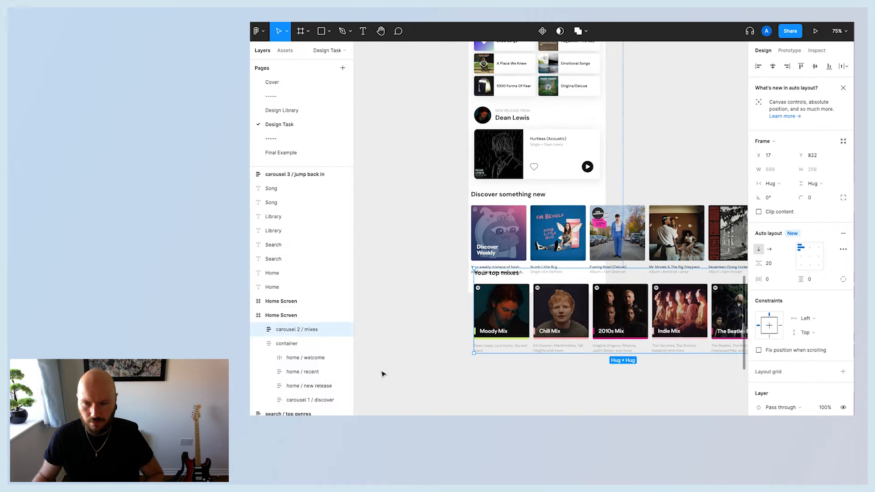
key(ctrl+z)
key(ctrl+z)
key(ctrl+shift+z)
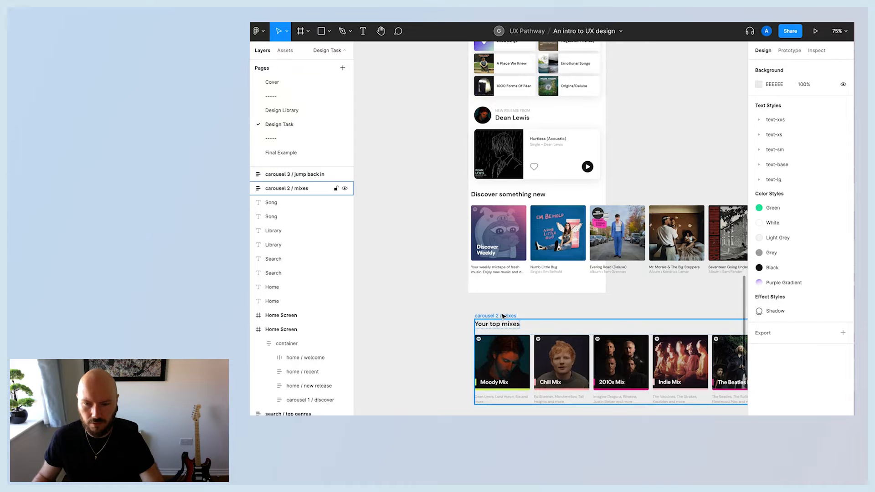
Move the carousel 2 / mixes component back into the container next to the discover carousel.
scroll(428, 310, right, 2)
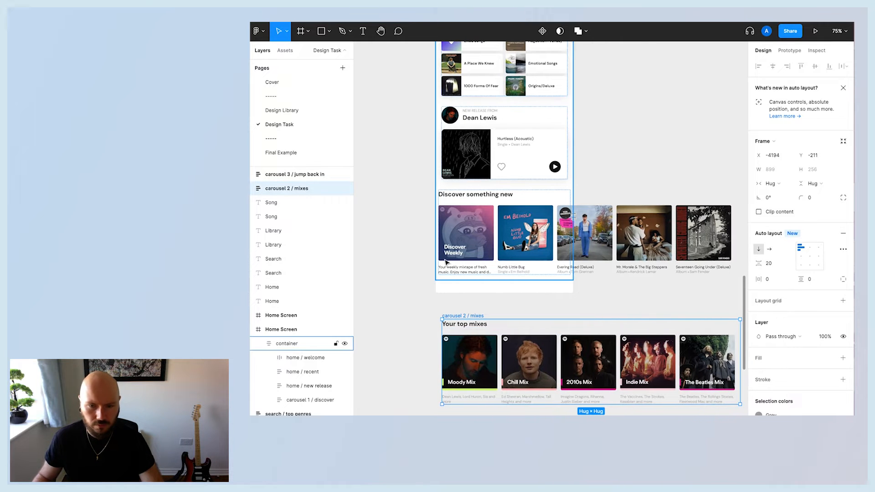
click(446, 262)
scroll(398, 314, down, 2)
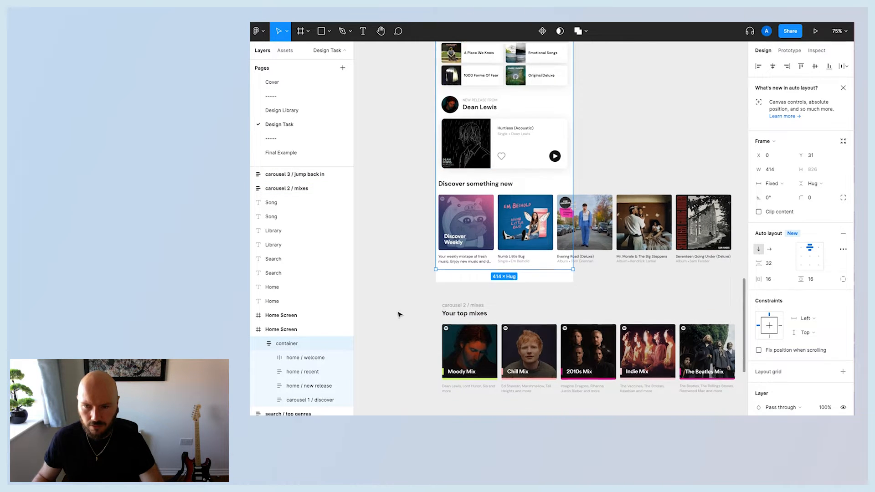
click(411, 278)
click(459, 276)
drag(460, 276, 460, 172)
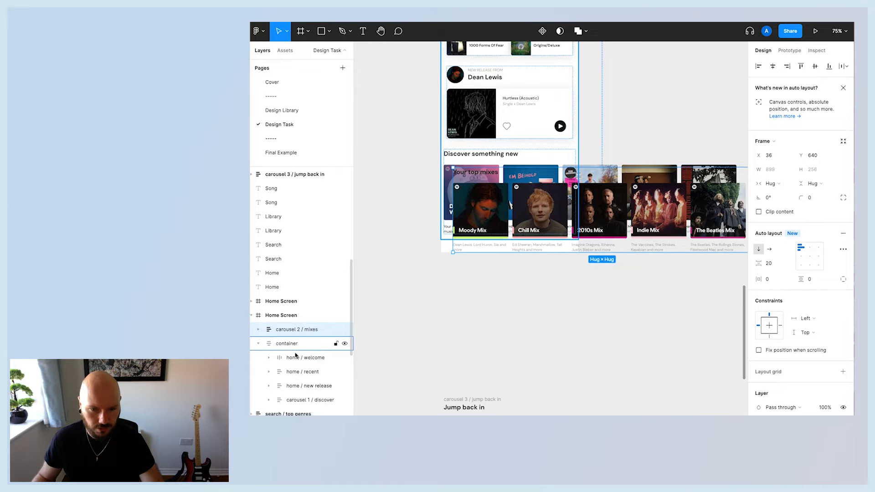
scroll(295, 355, down, 1)
drag(290, 312, 287, 374)
Narrow the carousel 2 / mixes component to about 410 px wide by dragging its edge.
click(406, 187)
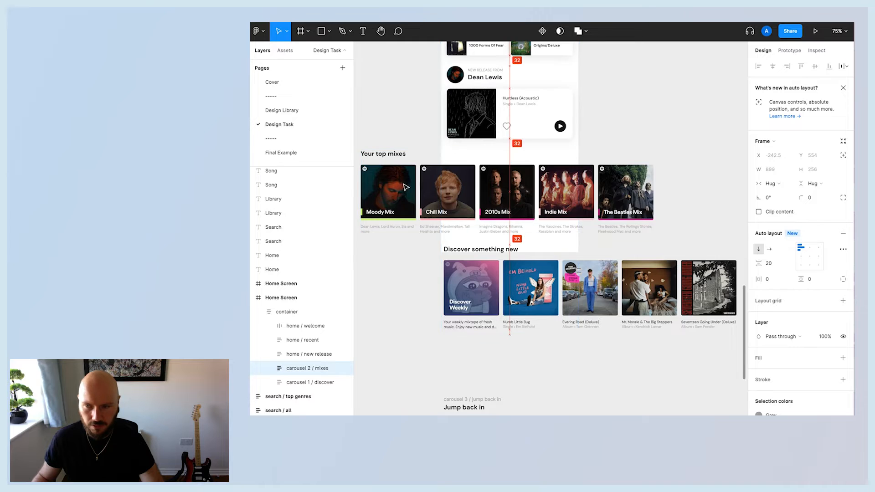
scroll(465, 269, left, 1)
click(475, 283)
click(416, 198)
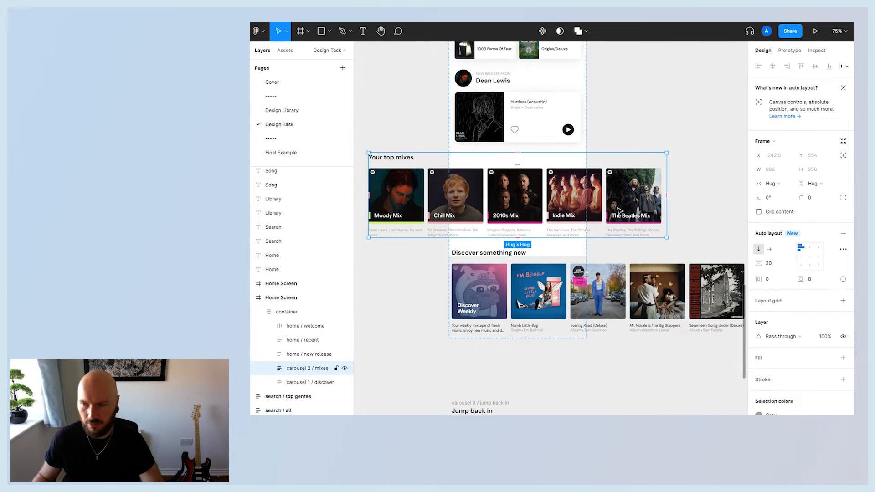
drag(668, 217, 504, 214)
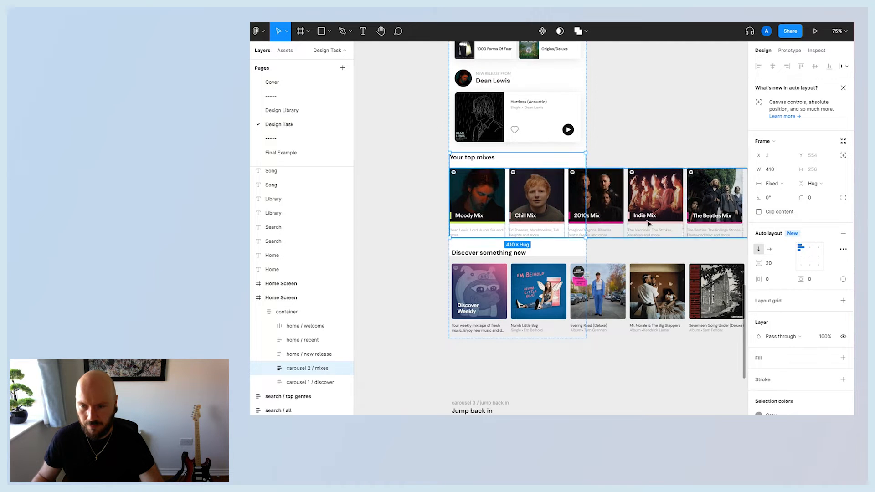
click(635, 211)
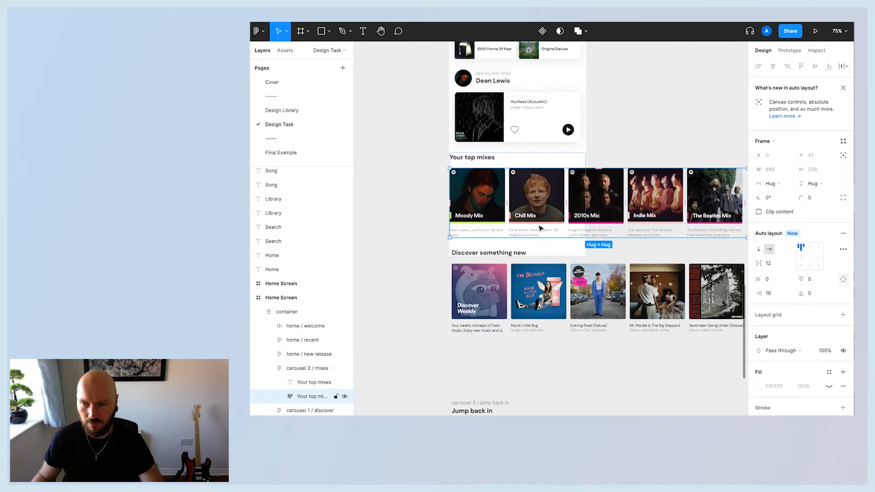
click(470, 279)
click(391, 234)
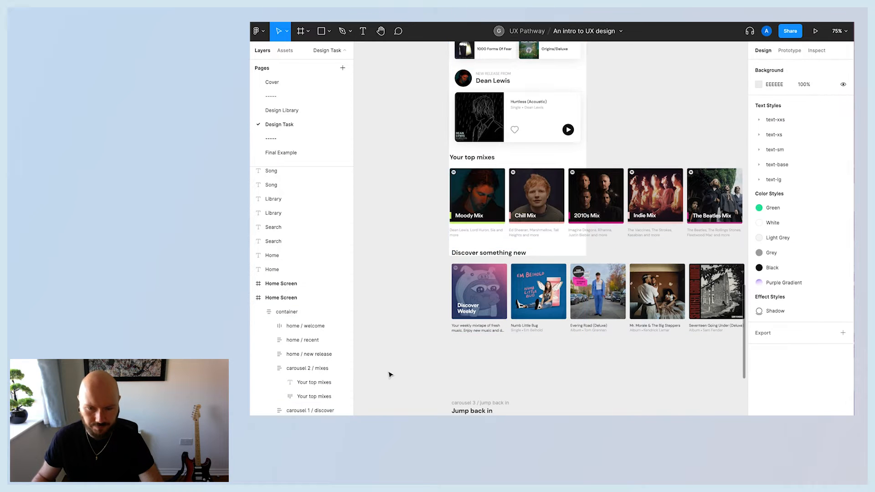
Move the carousel 3 / jump back in component into the container after the other carousels.
drag(465, 407, 477, 207)
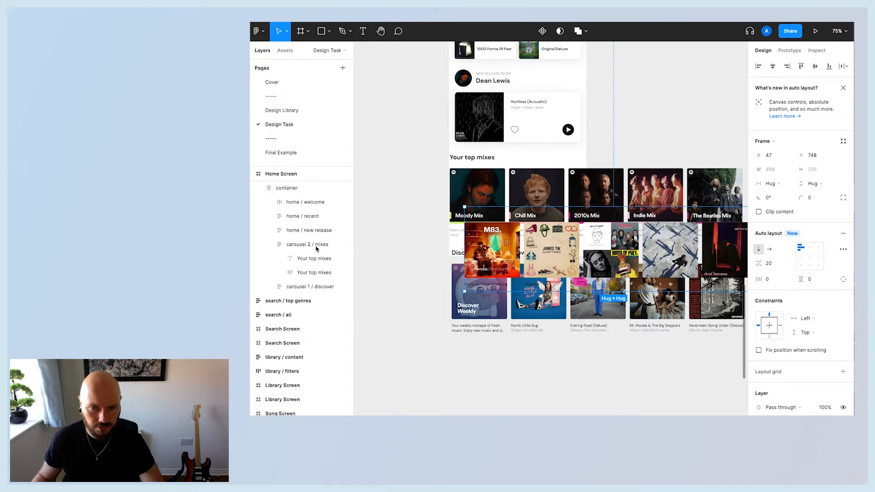
key(ctrl+z)
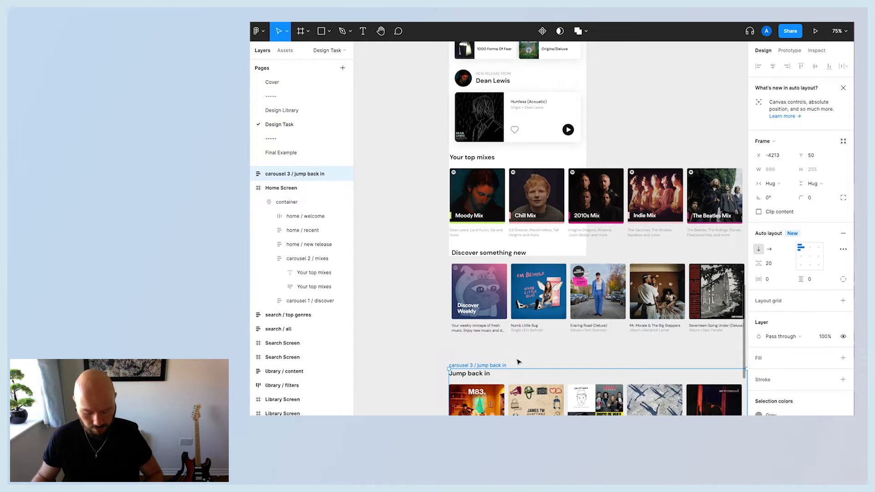
key(Delete)
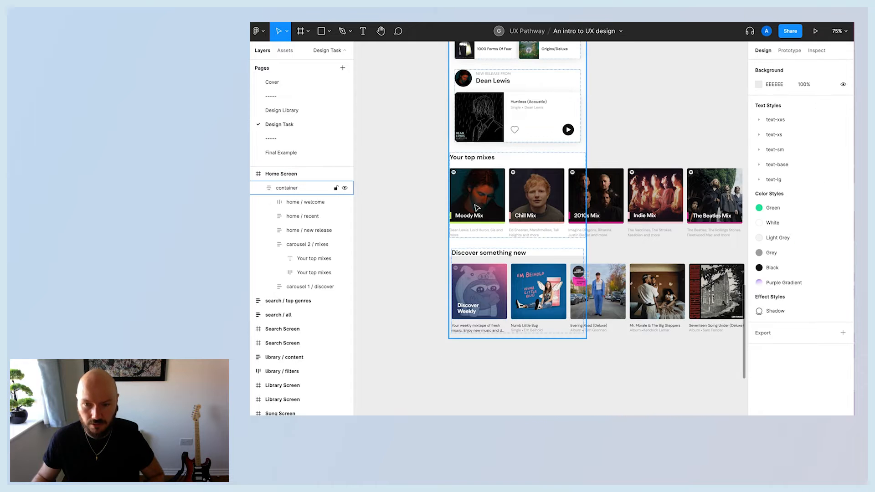
click(288, 187)
click(269, 247)
click(296, 259)
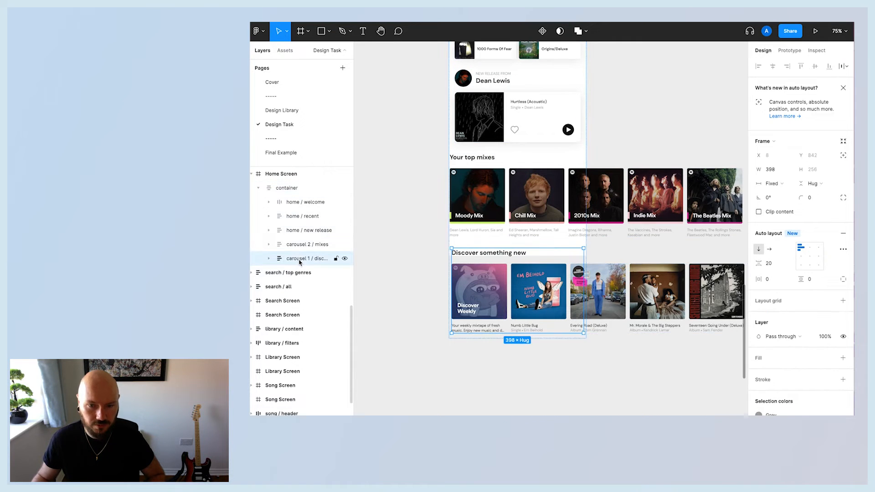
key(ctrl+v)
drag(294, 301, 293, 255)
Reorder the container's layers so discover comes before mixes and jump back in.
click(269, 272)
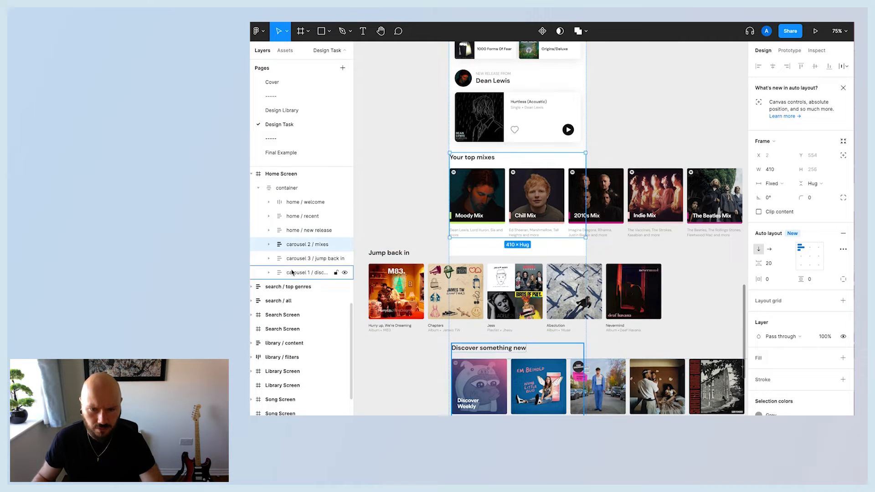
click(290, 273)
click(289, 260)
scroll(395, 301, up, 3)
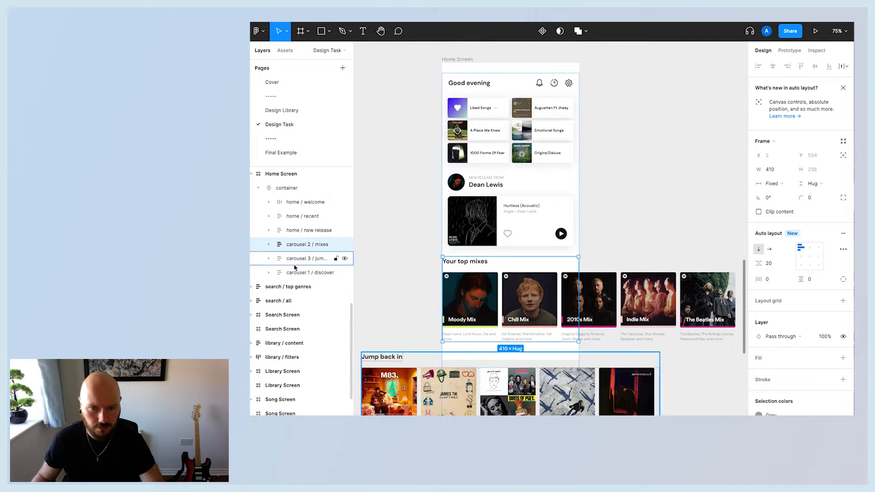
click(286, 273)
drag(288, 275, 289, 244)
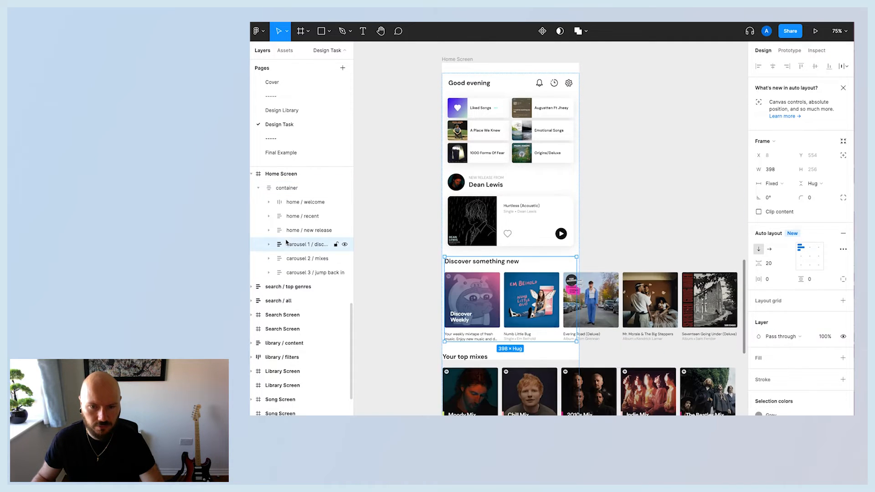
Set the discover carousel's width to 380 to match the new release component.
click(274, 260)
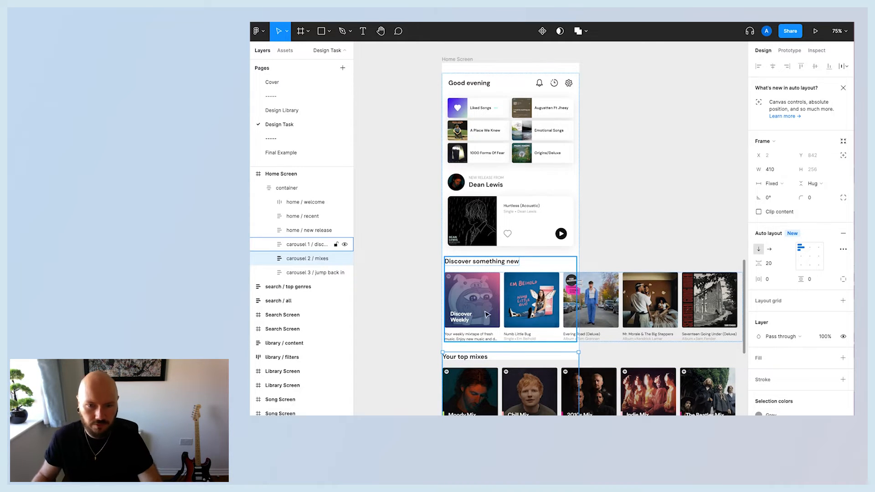
click(301, 273)
scroll(478, 349, down, 5)
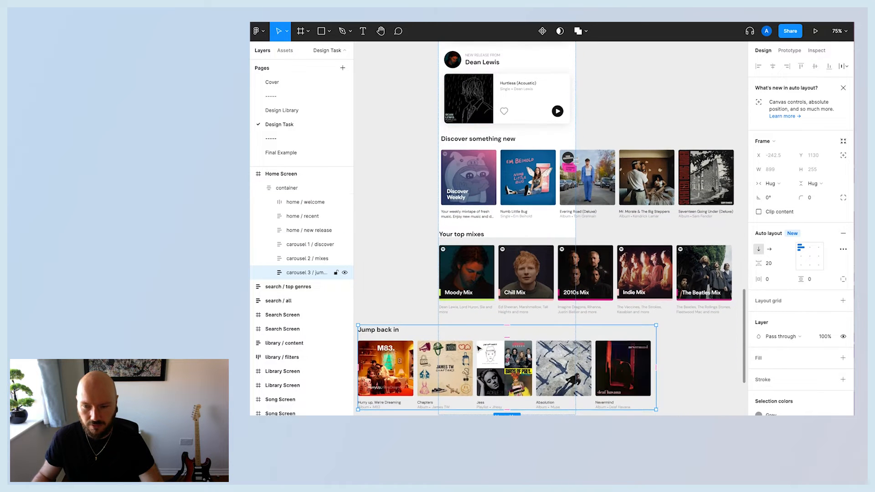
scroll(433, 219, up, 5)
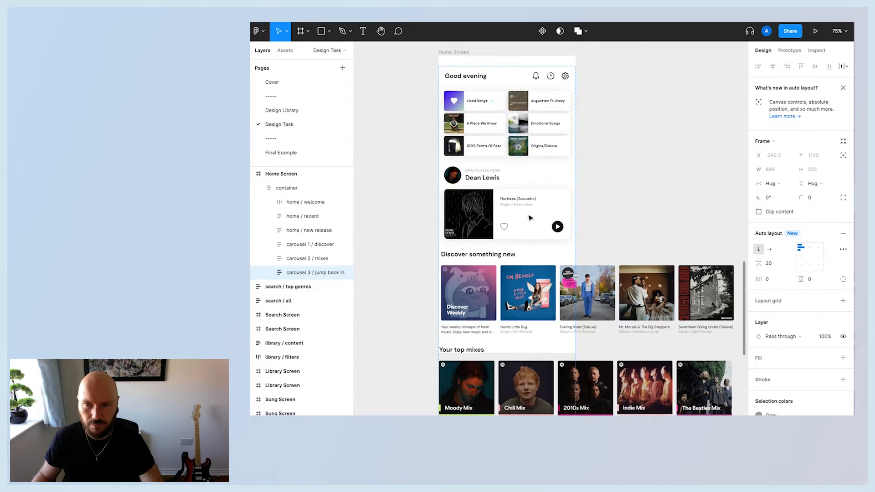
click(508, 282)
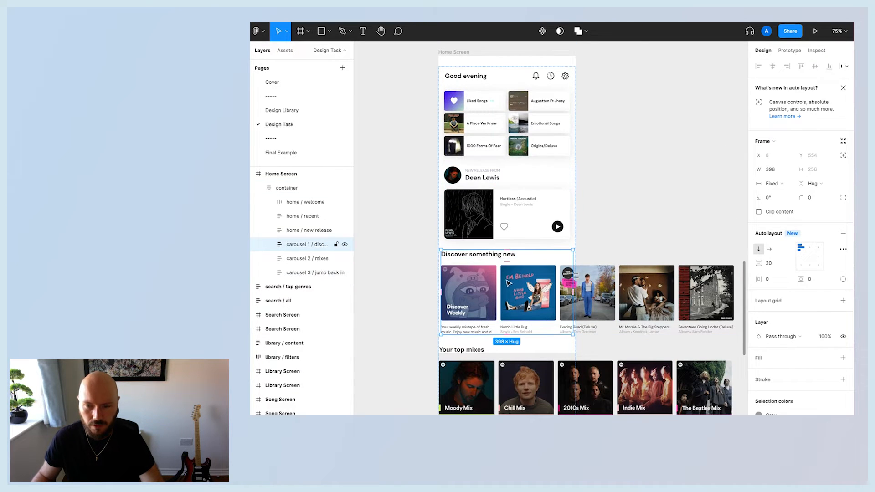
click(472, 201)
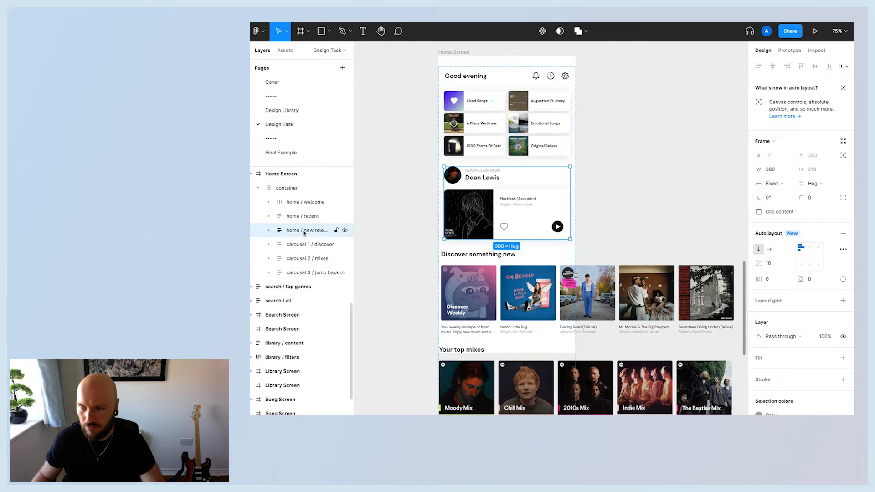
click(488, 307)
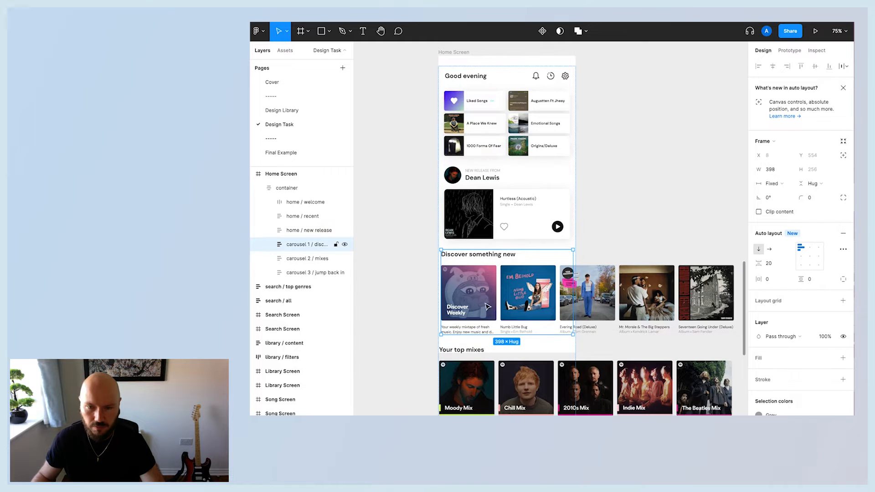
click(788, 172)
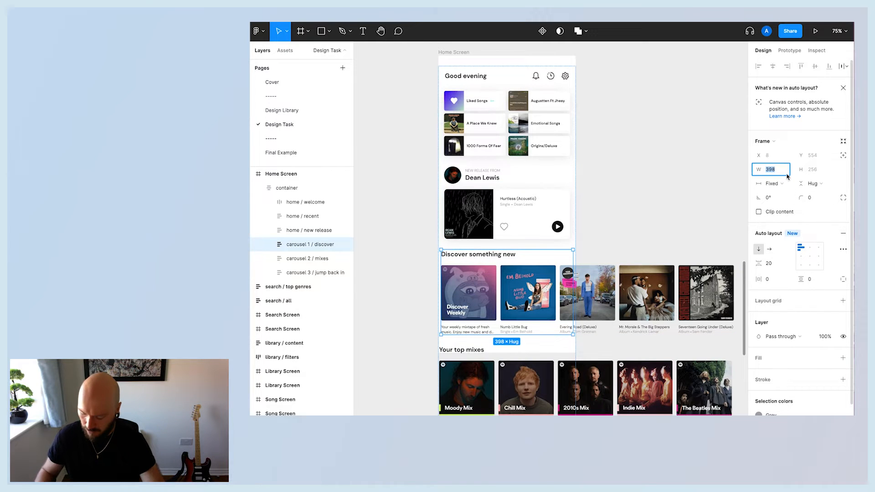
key(Return)
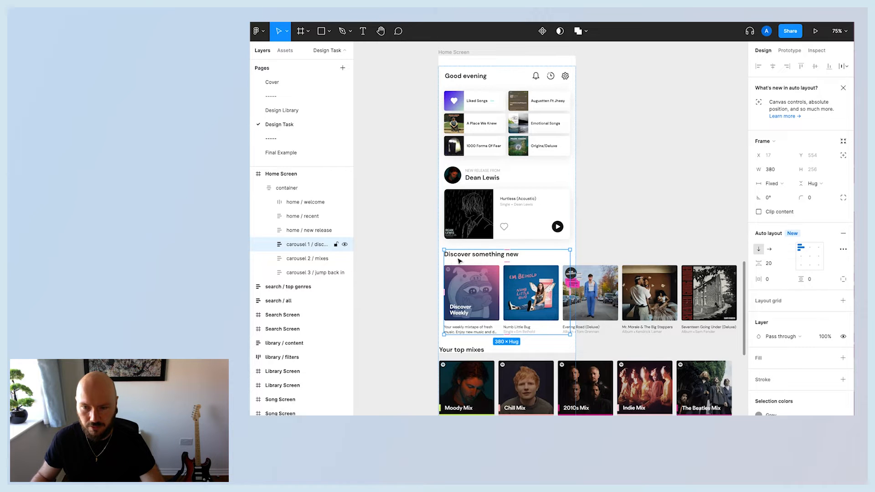
Set the carousel 2 / mixes component's width to 380.
scroll(538, 217, down, 3)
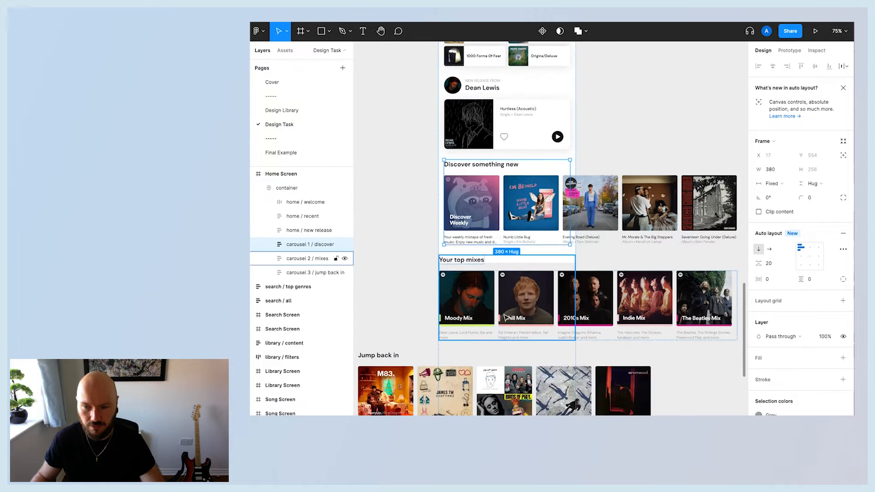
click(524, 296)
click(771, 170)
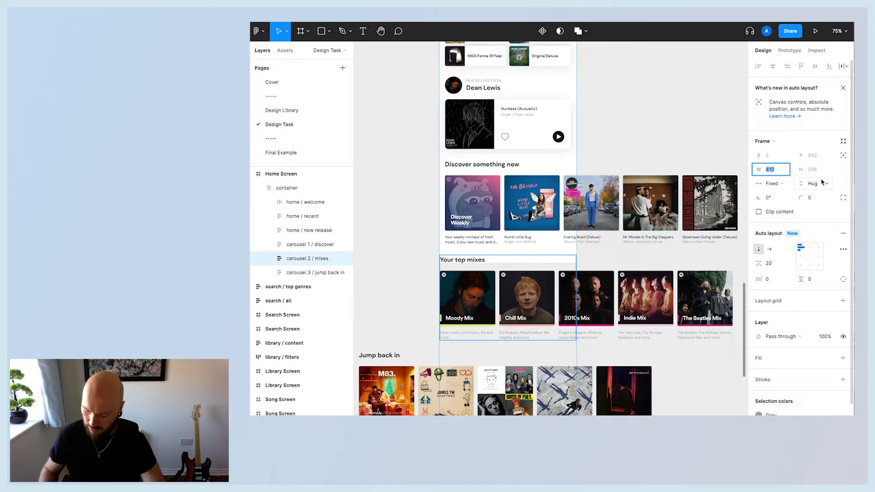
text(380)
key(Return)
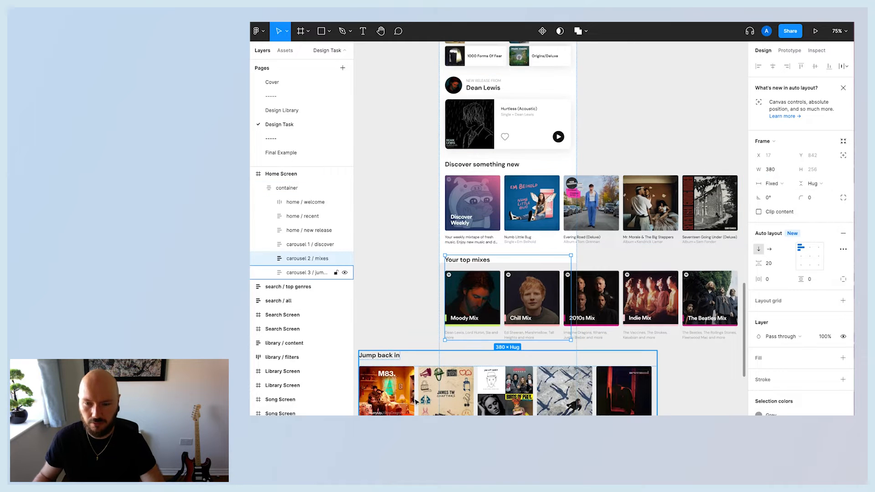
Set the carousel 3 / jump back in component's width to 380.
click(427, 364)
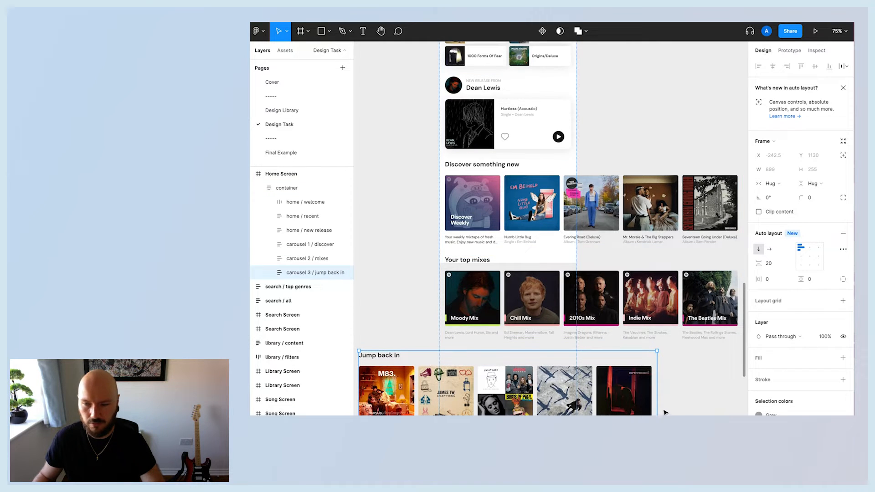
drag(657, 416, 580, 415)
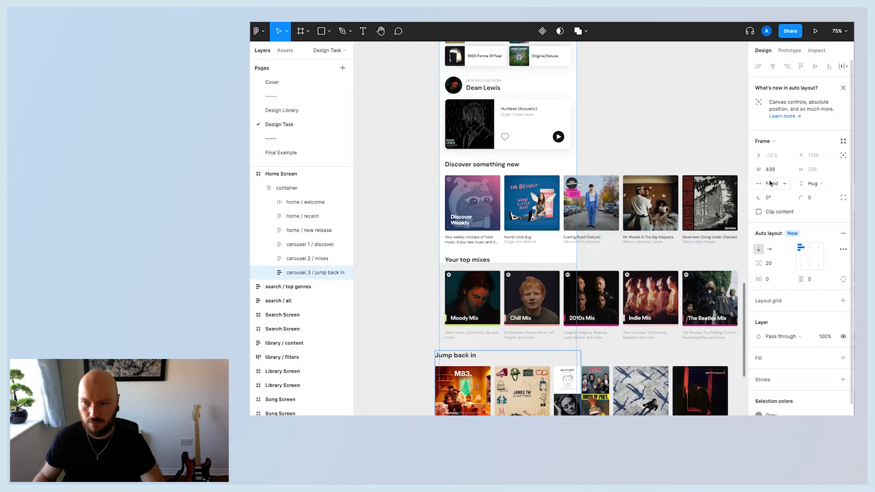
click(770, 169)
text(380)
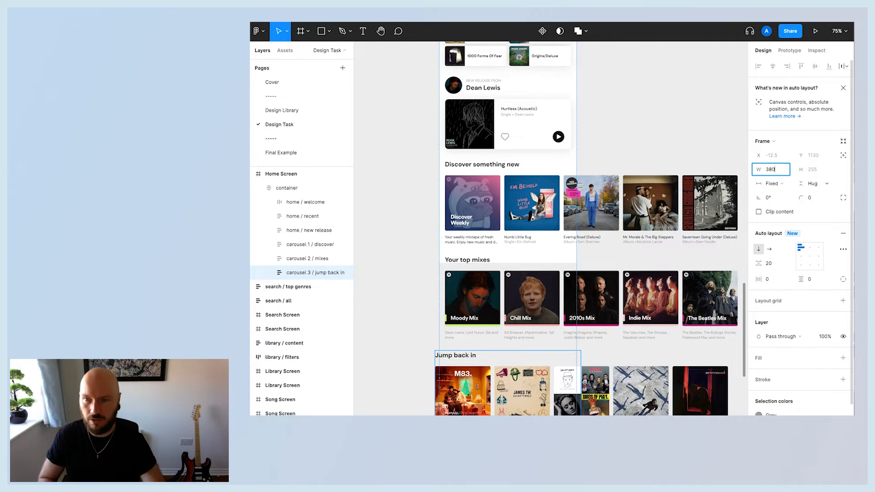
key(Return)
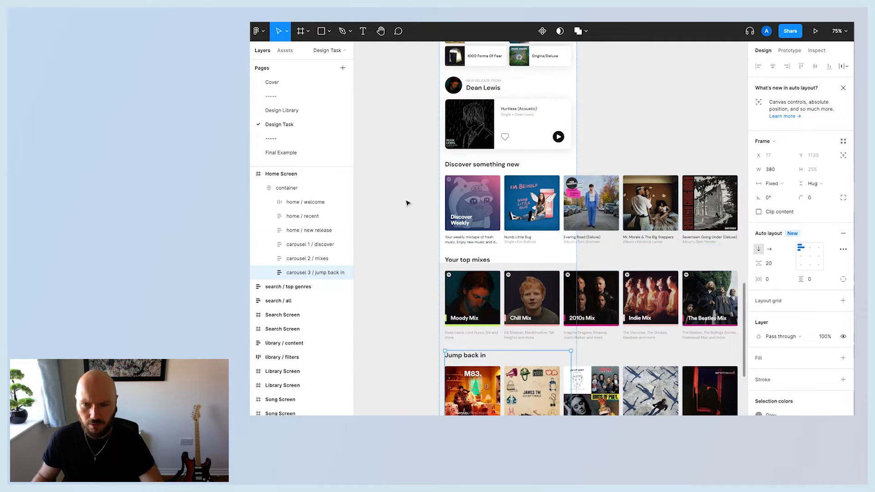
Enable Clip content on the Home Screen frame.
click(407, 202)
scroll(438, 137, up, 3)
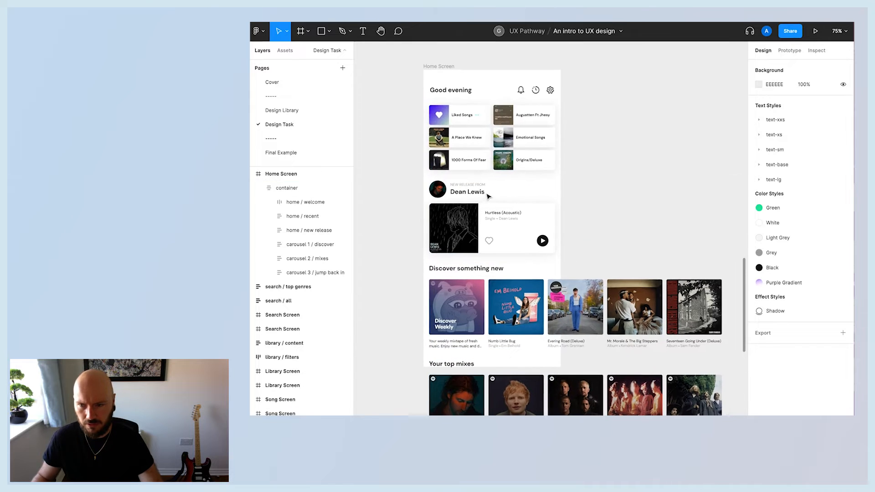
click(445, 74)
click(760, 199)
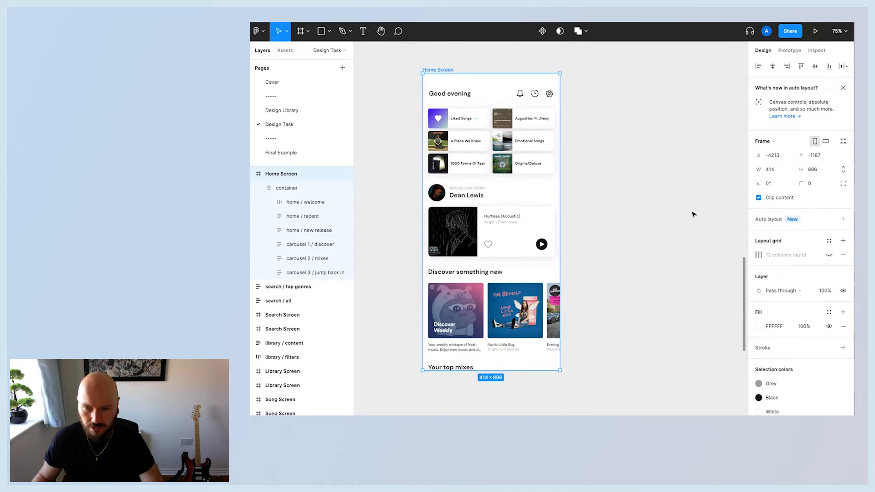
scroll(678, 215, down, 2)
scroll(488, 147, up, 5)
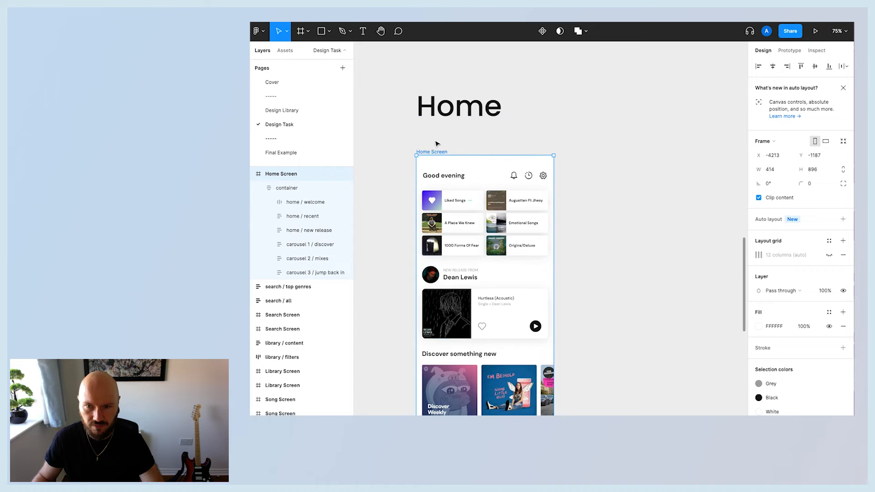
scroll(437, 144, down, 2)
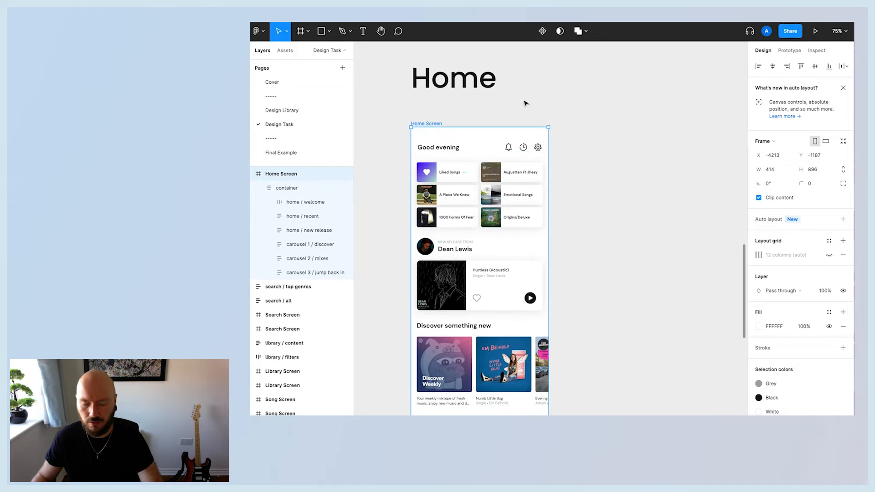
scroll(526, 104, right, 1)
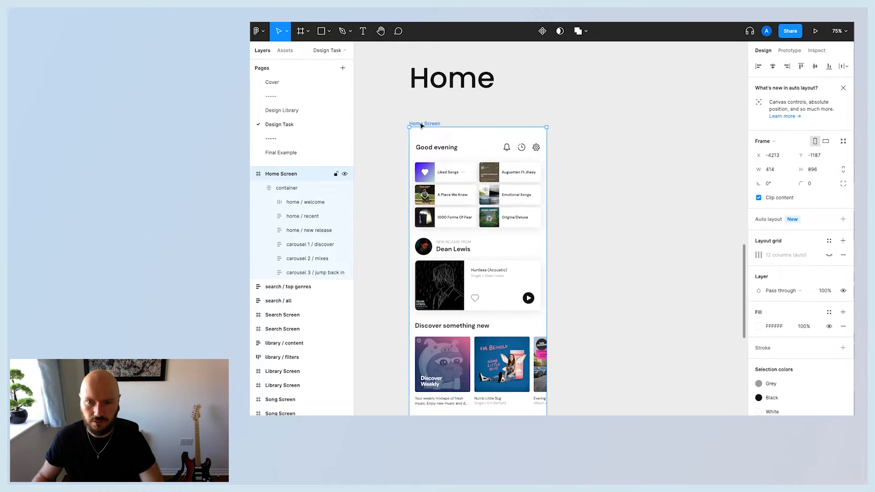
click(759, 199)
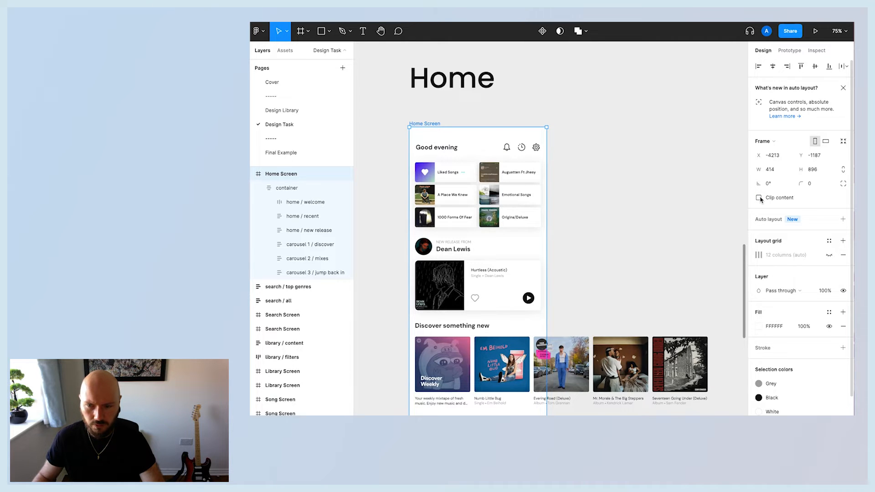
click(759, 197)
Preview the Home Screen frame in presentation mode and return to the editor.
click(608, 145)
scroll(608, 144, down, 2)
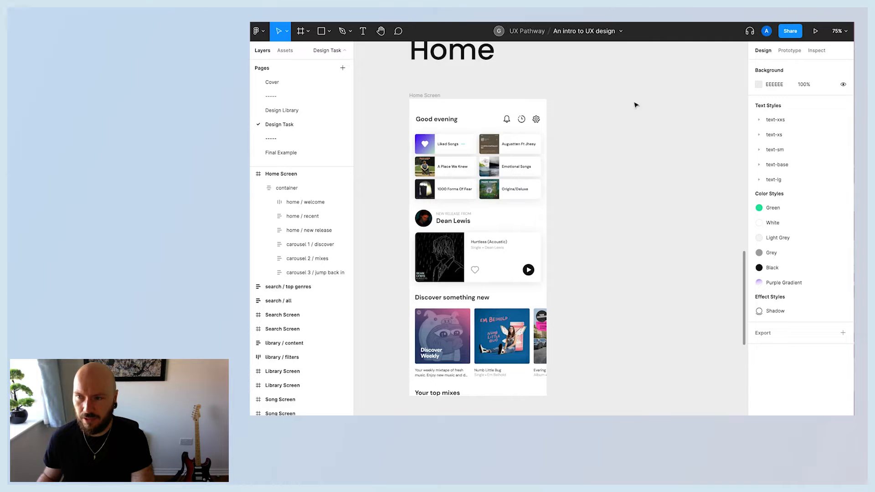
click(530, 137)
click(433, 88)
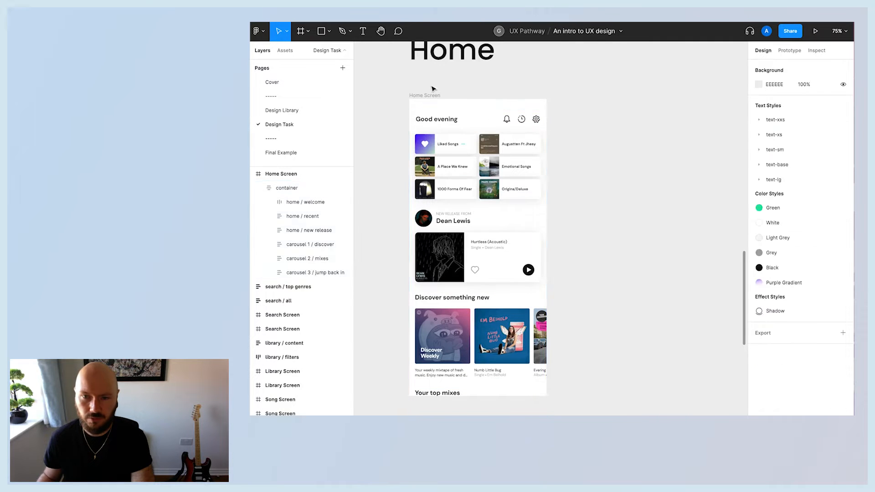
click(425, 95)
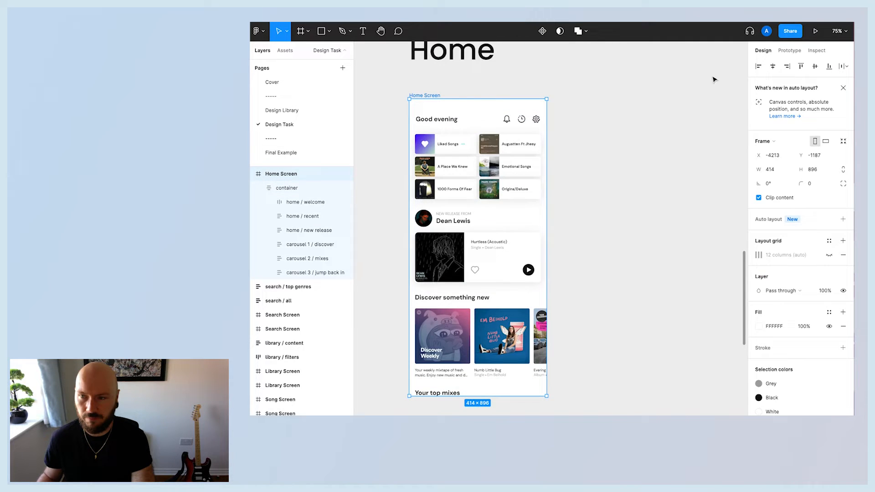
click(816, 32)
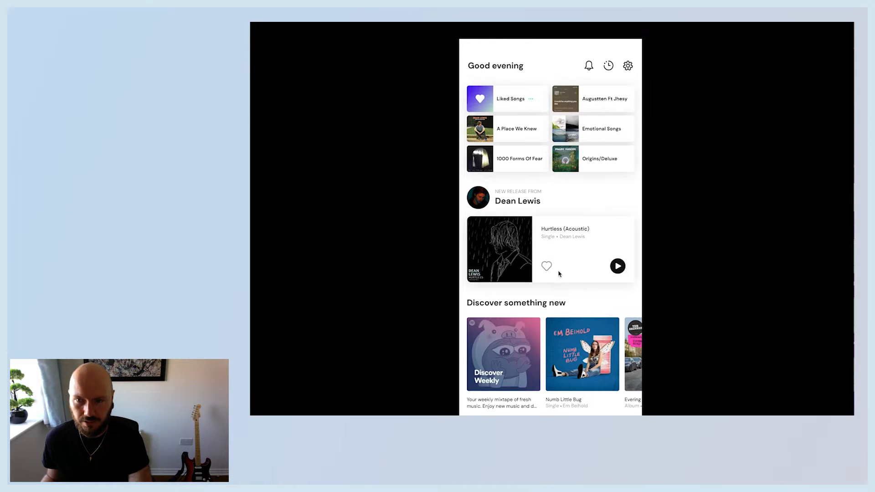
click(258, 30)
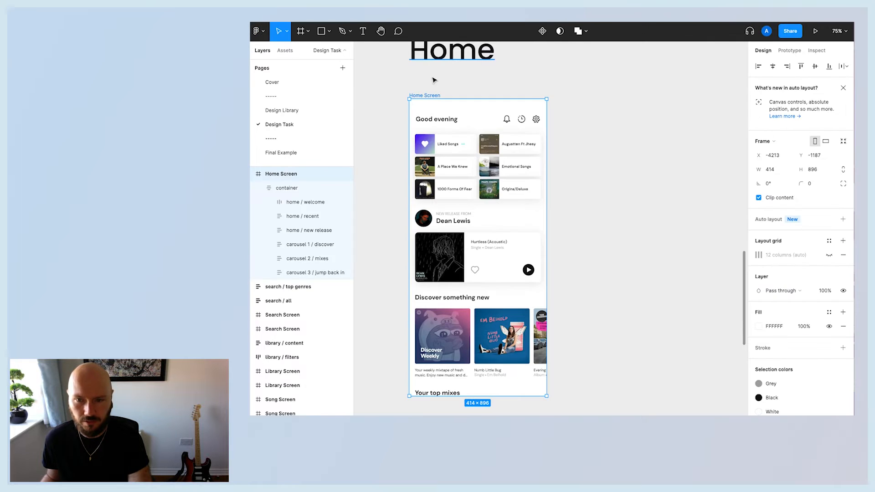
key(ctrl+Tab)
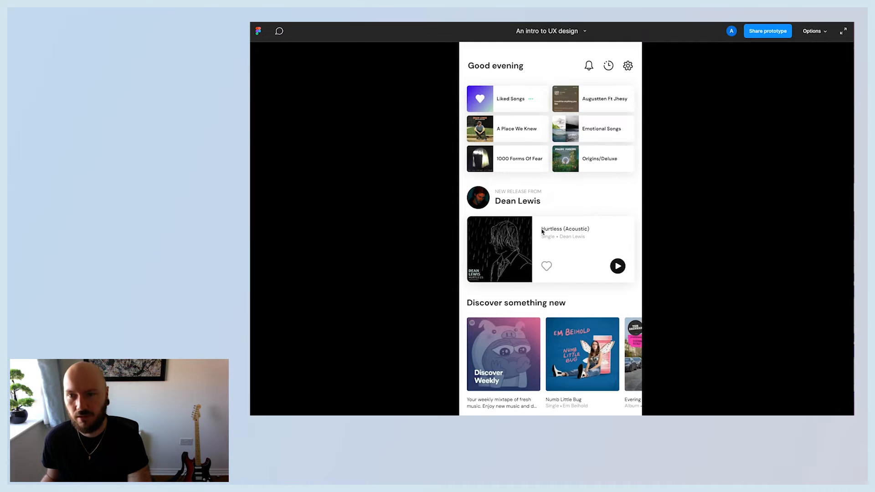
key(ctrl+Tab)
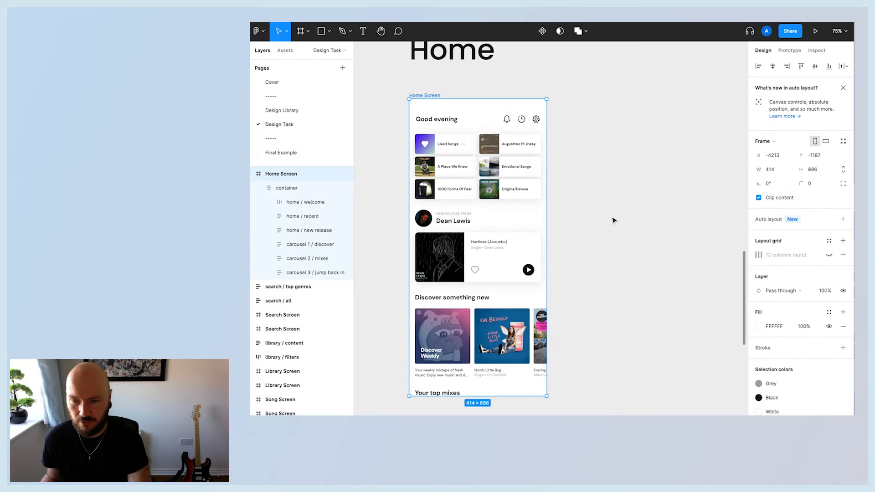
Set the Home Screen frame's overflow scrolling to Vertical scrolling.
click(586, 107)
click(419, 92)
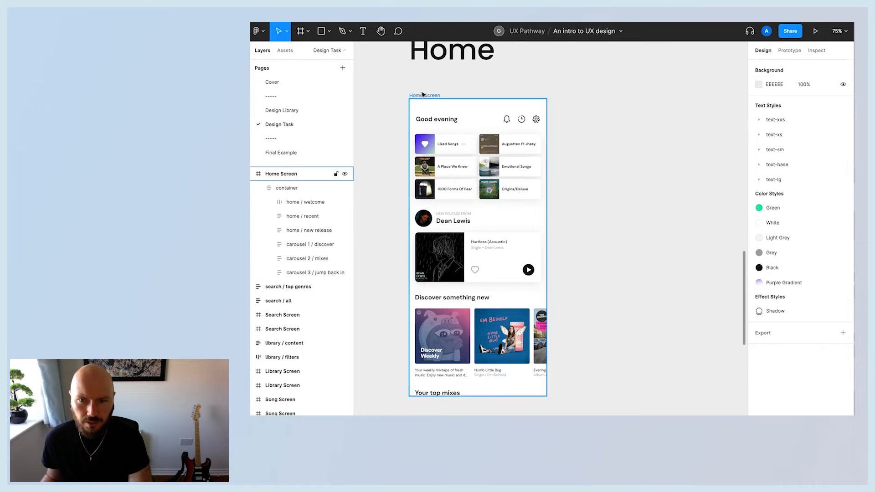
scroll(547, 163, up, 8)
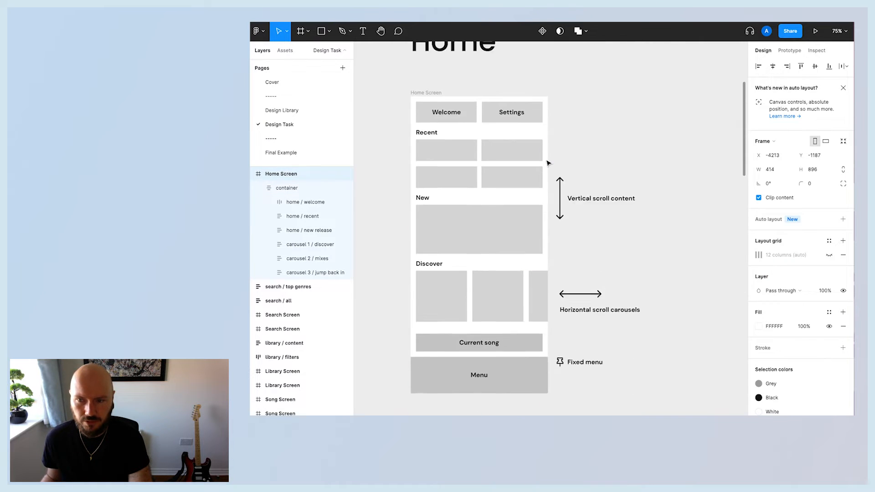
scroll(549, 163, up, 1)
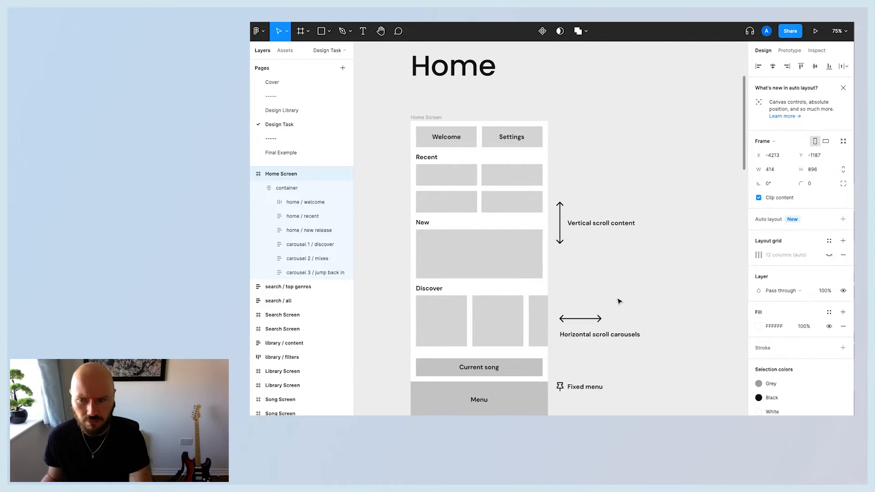
scroll(542, 206, down, 10)
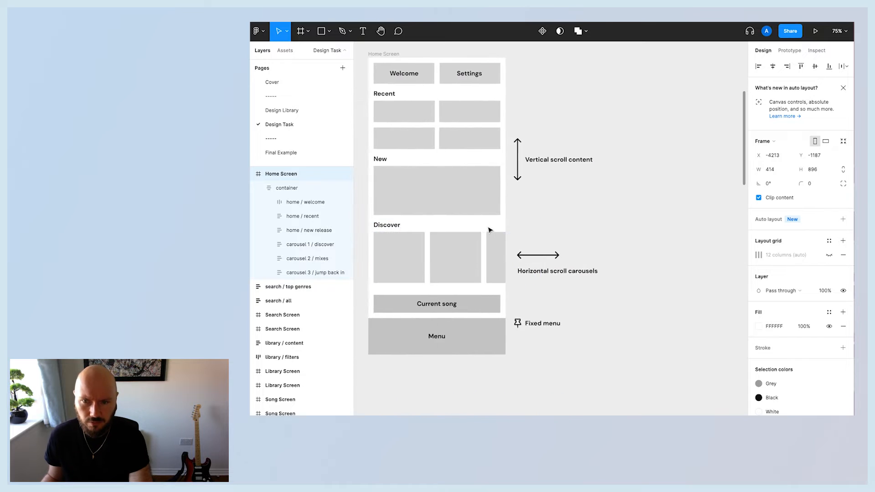
scroll(582, 282, down, 5)
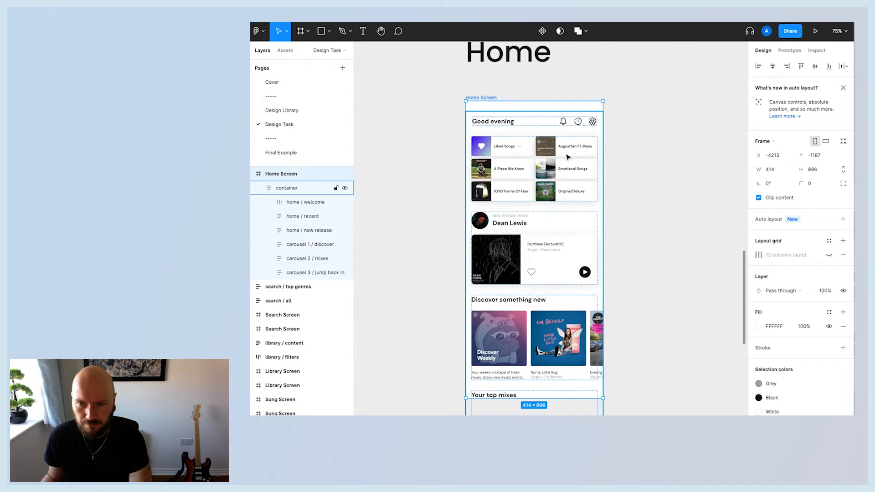
click(450, 91)
click(491, 99)
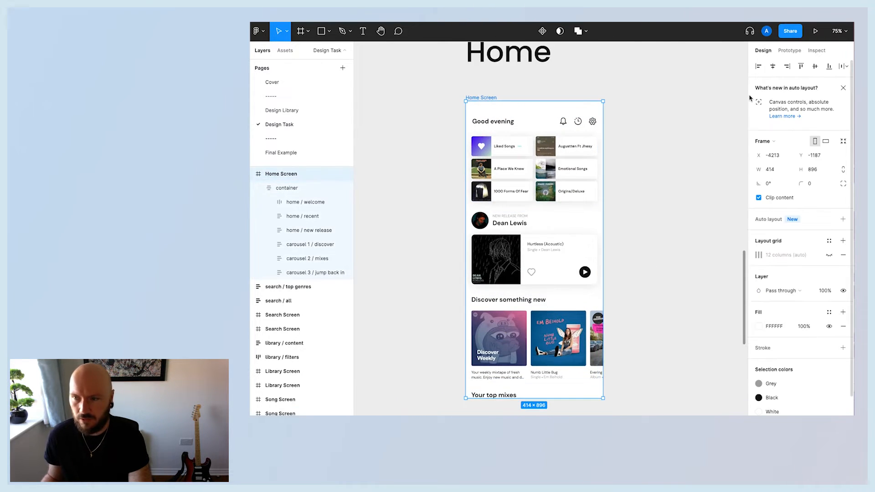
click(792, 50)
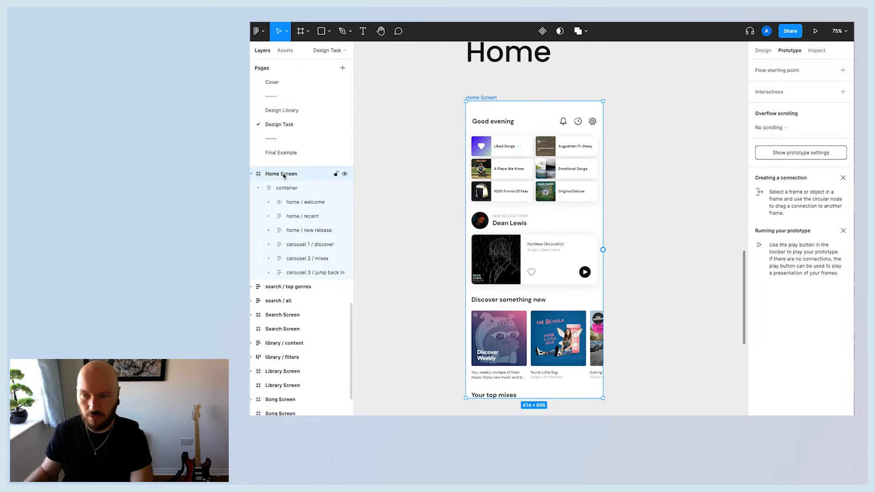
click(775, 129)
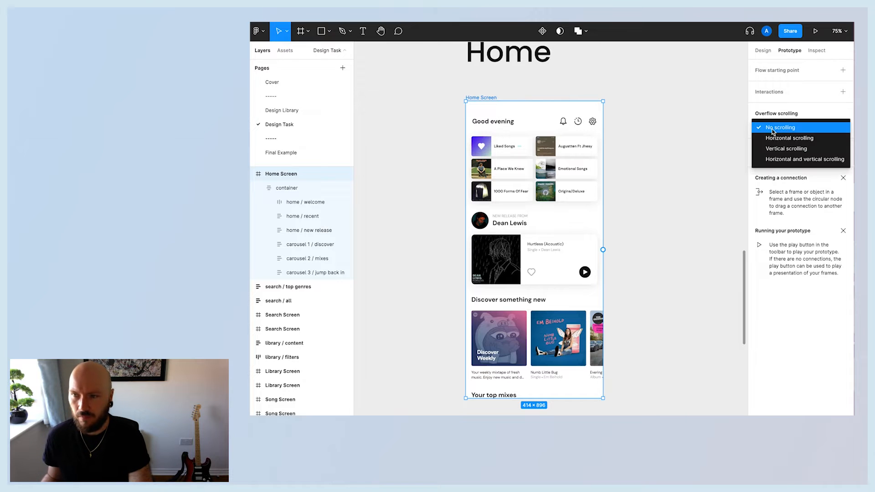
click(782, 149)
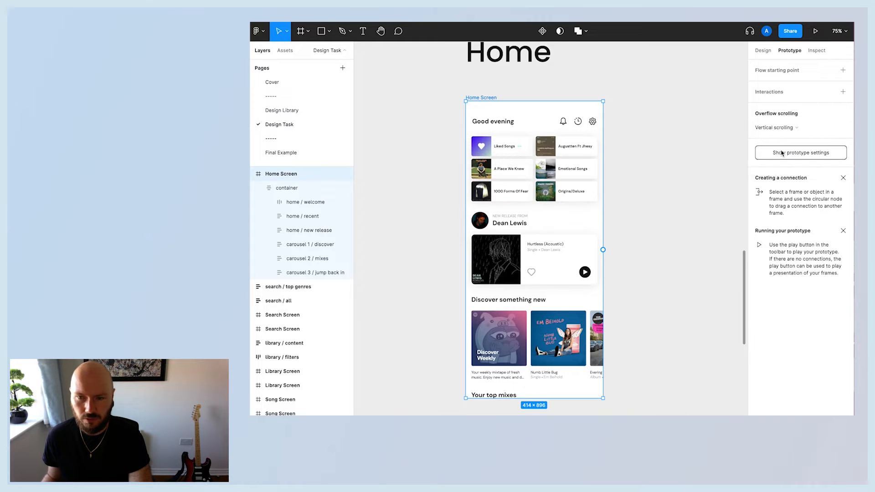
Turn off Clip content on the Home Screen frame.
click(483, 130)
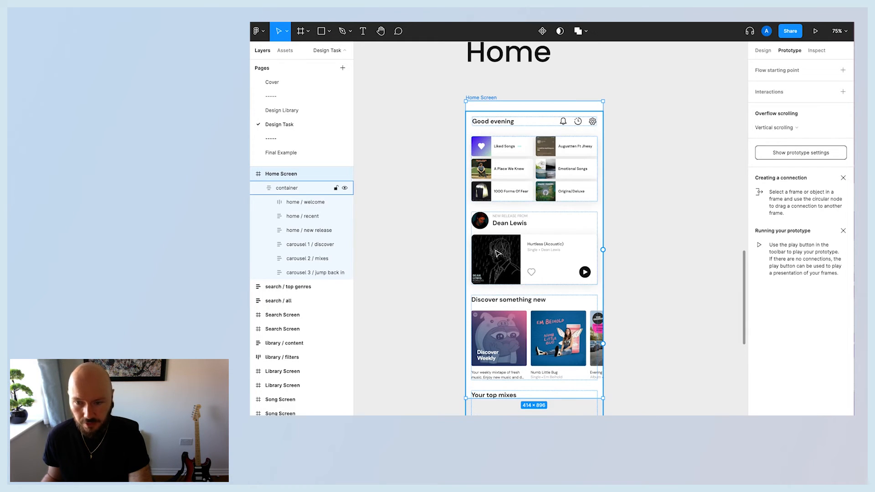
click(549, 340)
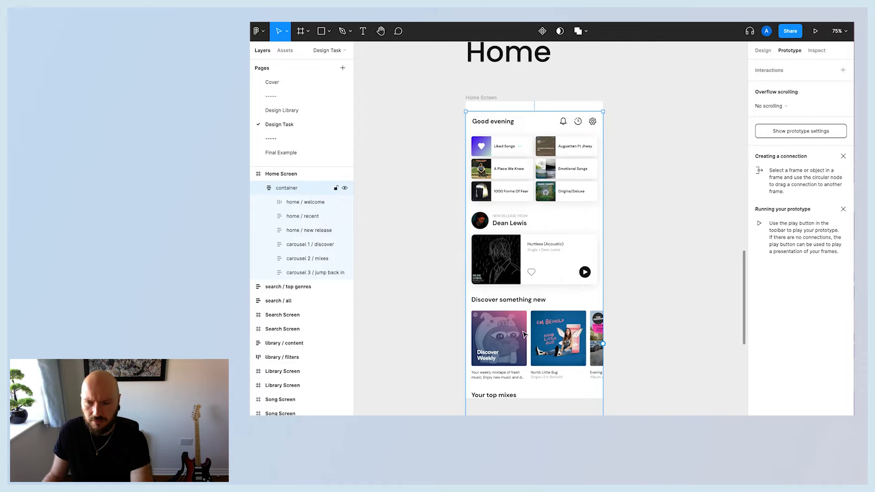
scroll(524, 335, down, 2)
click(453, 260)
click(482, 54)
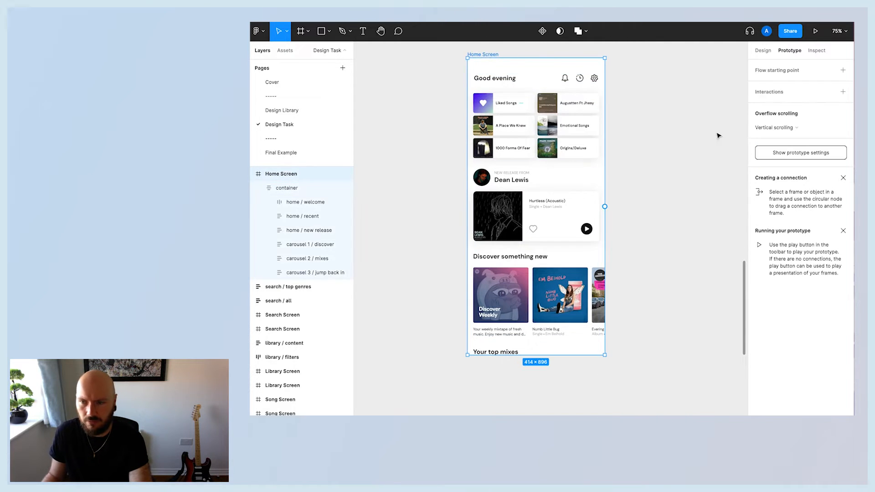
click(762, 52)
click(759, 197)
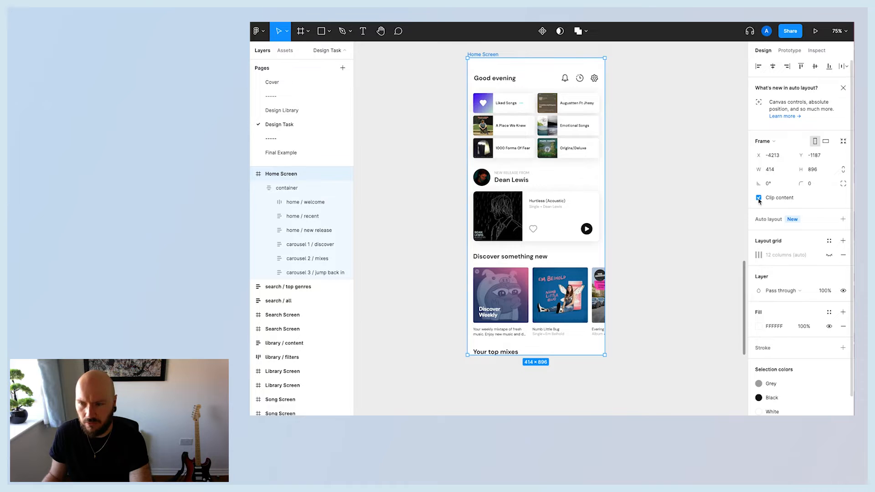
Set the carousel 1 / discover component's overflow scrolling to Vertical scrolling.
click(515, 310)
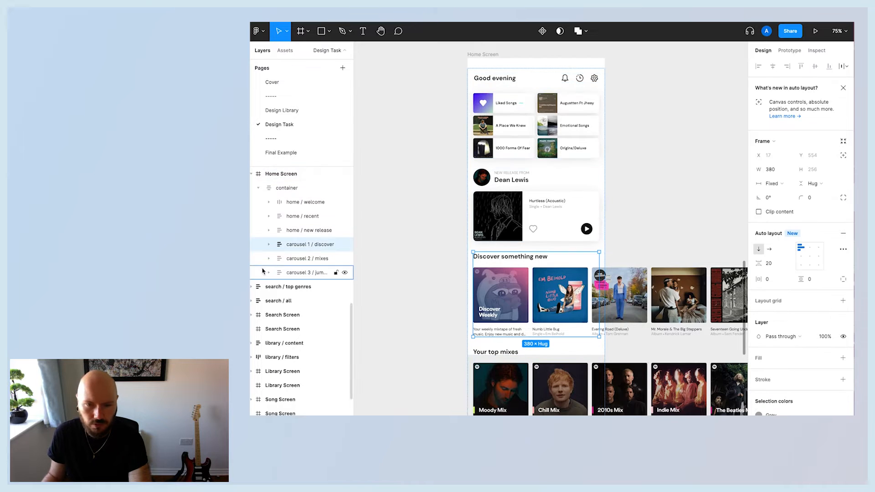
click(793, 53)
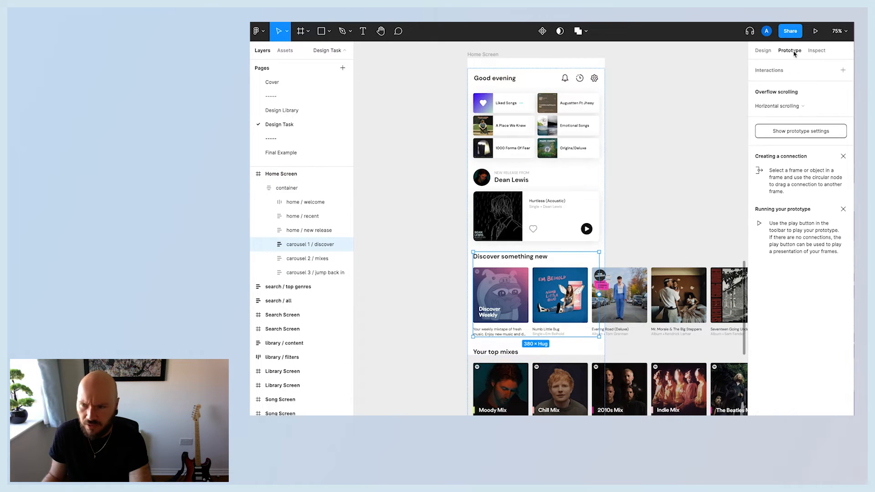
click(776, 106)
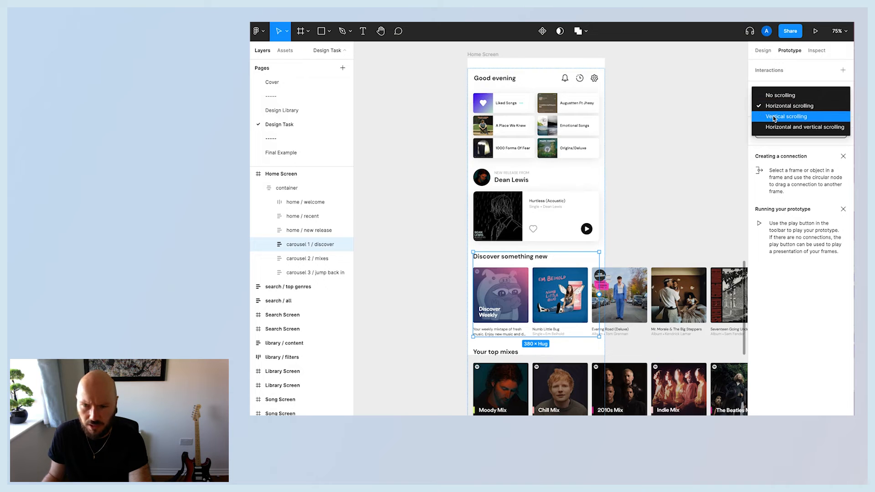
click(774, 118)
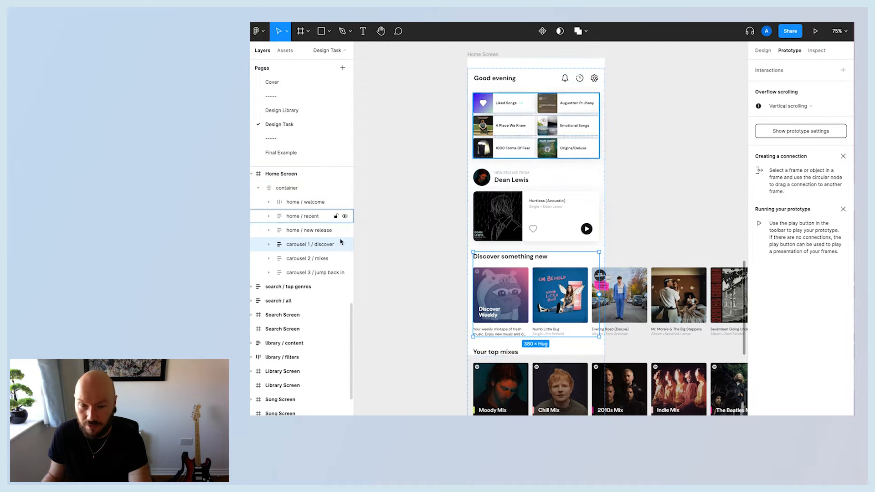
Set the carousel 2 / mixes component's overflow scrolling to Vertical scrolling.
click(315, 259)
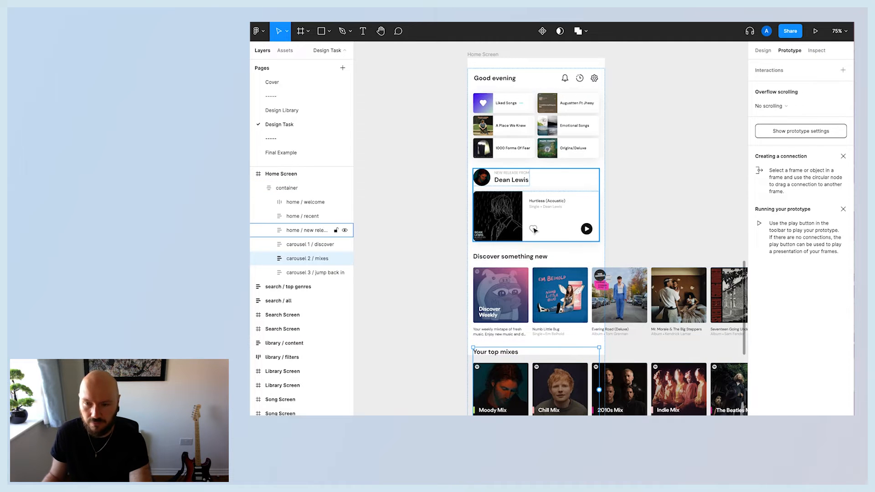
scroll(616, 228, down, 3)
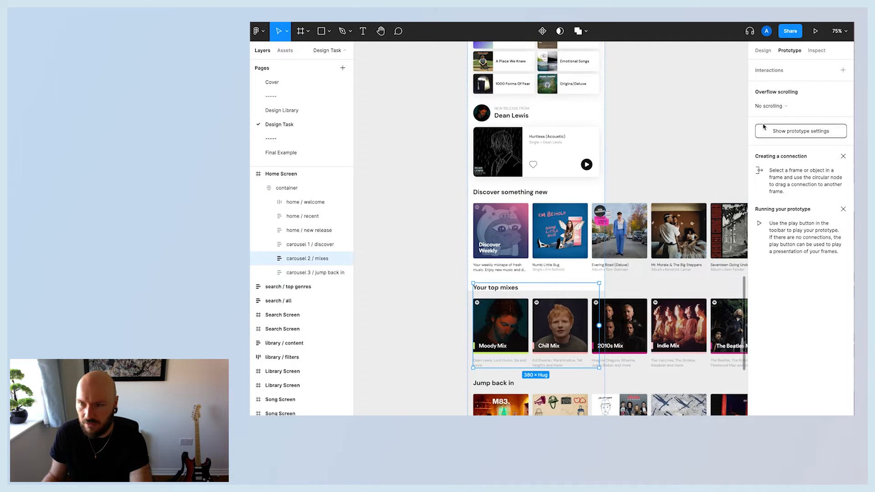
click(787, 107)
click(779, 129)
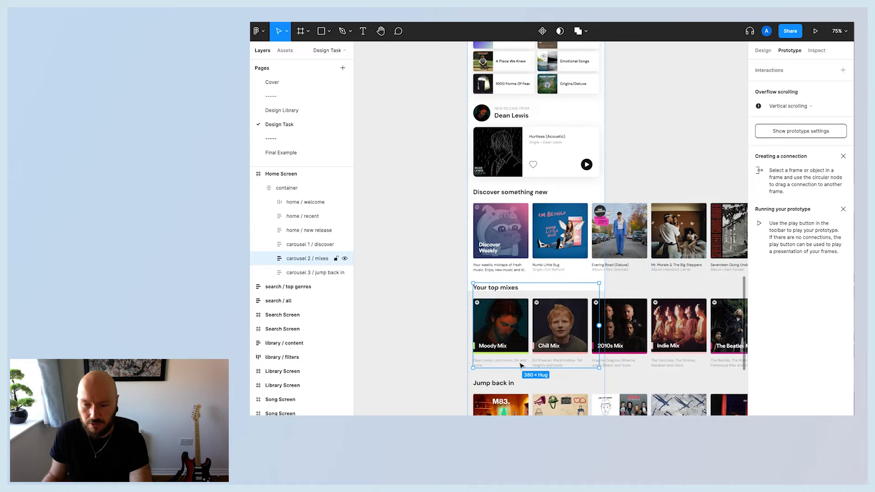
Set the carousel 3 / jump back in component's overflow scrolling to Vertical scrolling.
scroll(536, 322, down, 5)
click(503, 264)
click(777, 107)
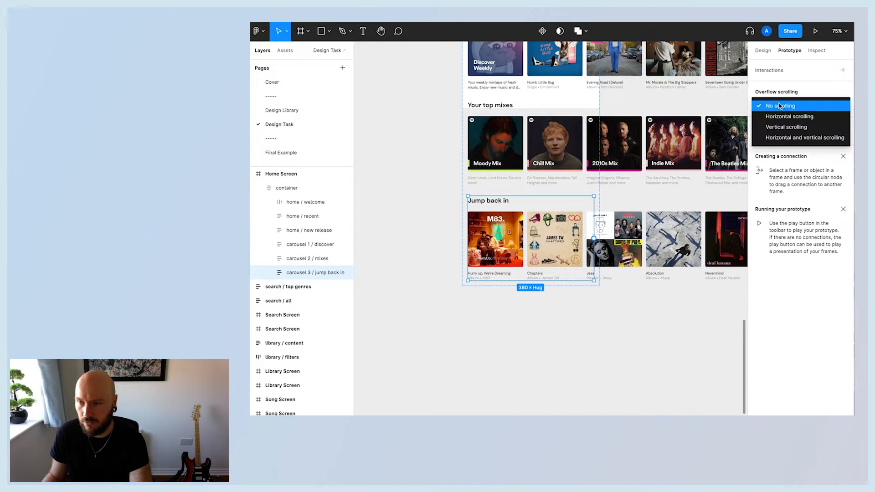
click(778, 131)
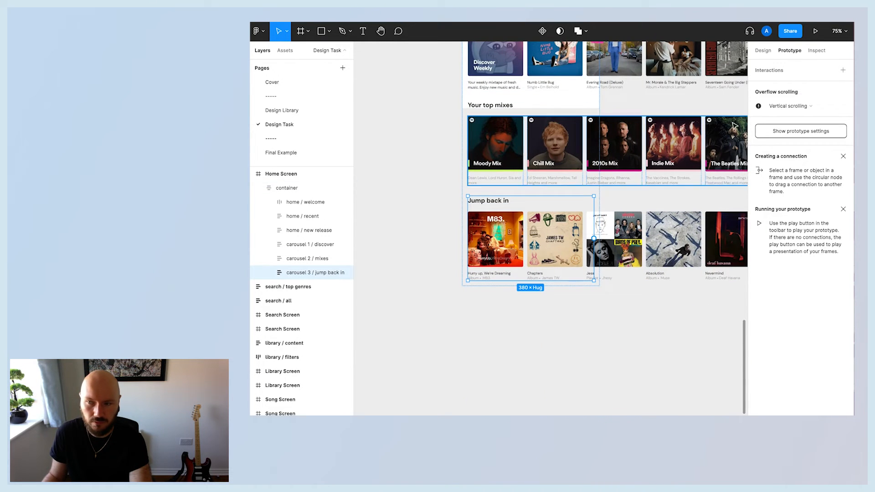
Change the overflow scrolling of the jump back in and mixes carousels to Horizontal scrolling.
click(788, 105)
click(791, 95)
click(591, 123)
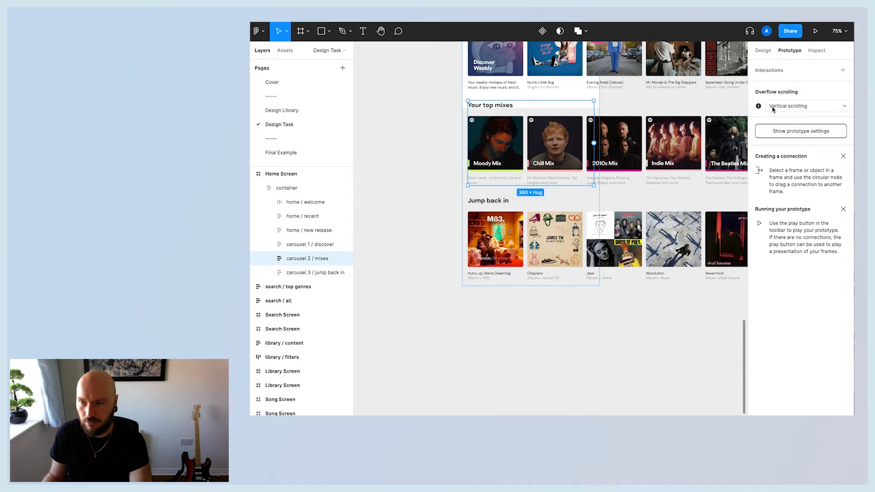
click(777, 105)
click(794, 95)
Change the carousel 1 / discover component's overflow scrolling to Horizontal scrolling.
scroll(620, 157, up, 2)
click(532, 140)
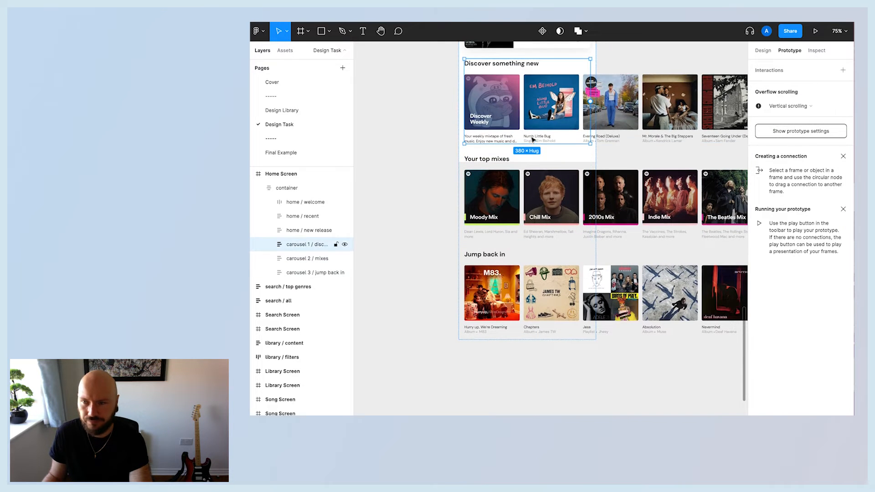
click(789, 106)
click(792, 95)
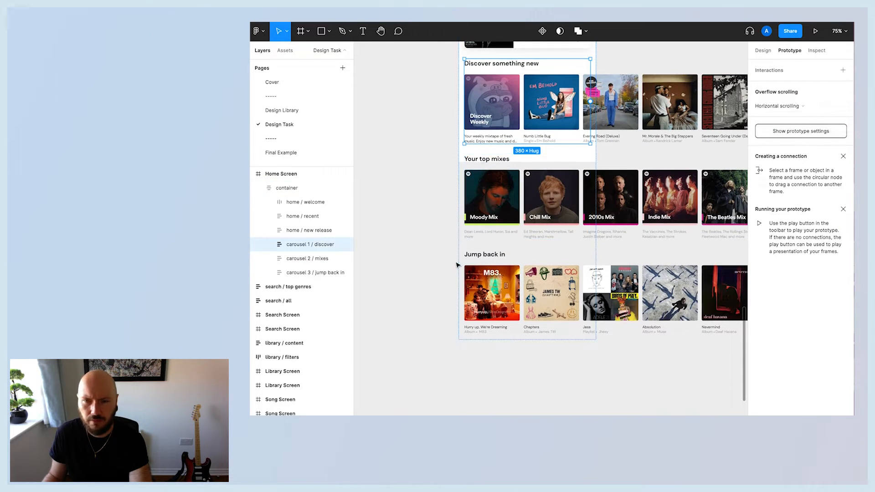
Preview the Home Screen frame in presentation mode, scrolling the page vertically and each carousel horizontally.
scroll(434, 257, up, 2)
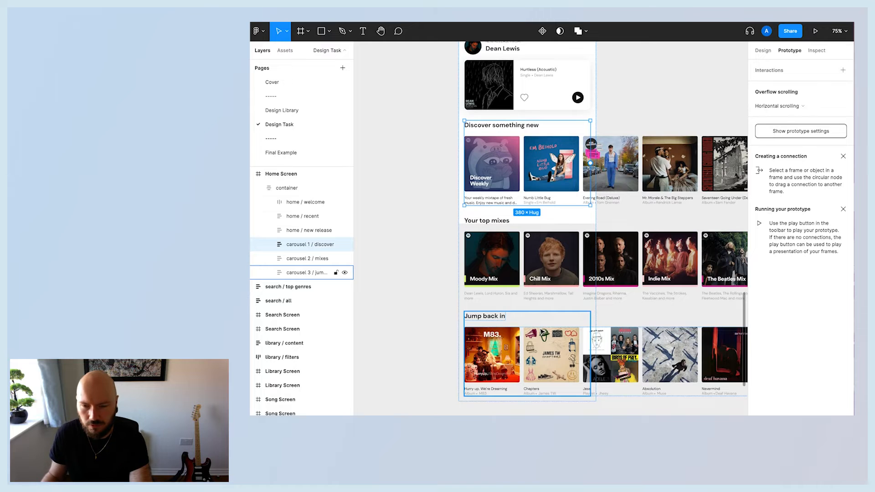
click(410, 303)
scroll(411, 304, up, 4)
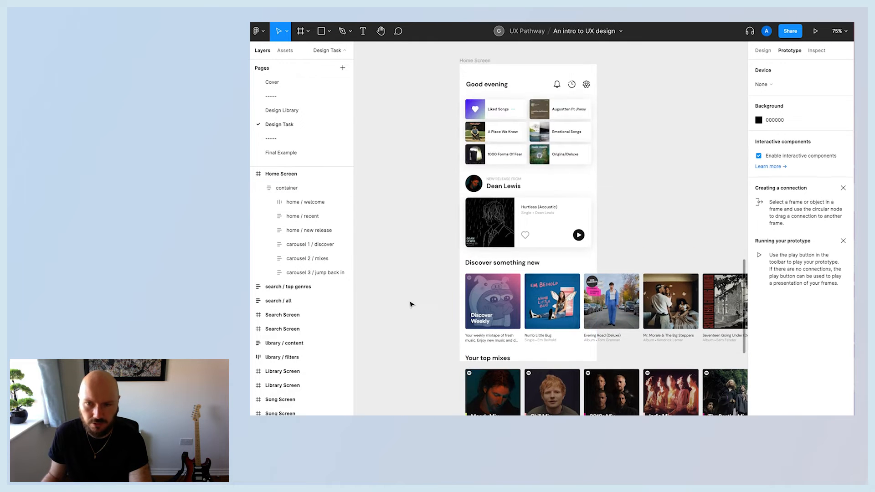
click(477, 67)
click(815, 30)
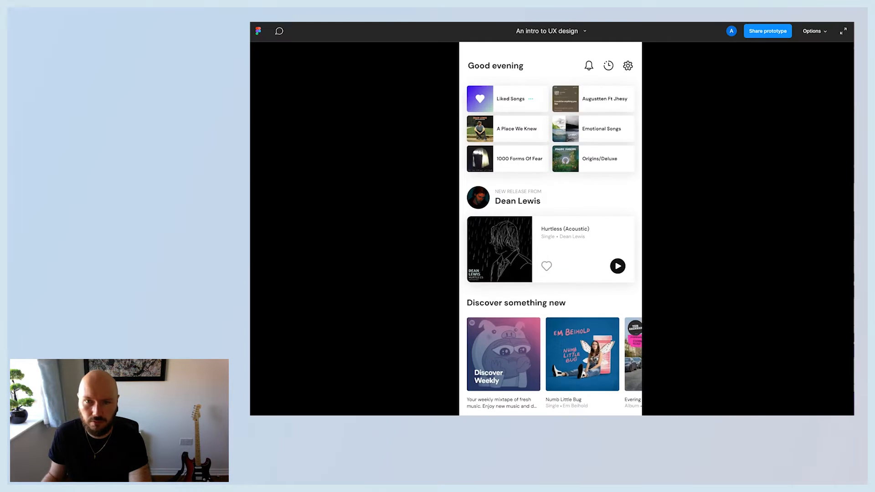
scroll(567, 220, down, 4)
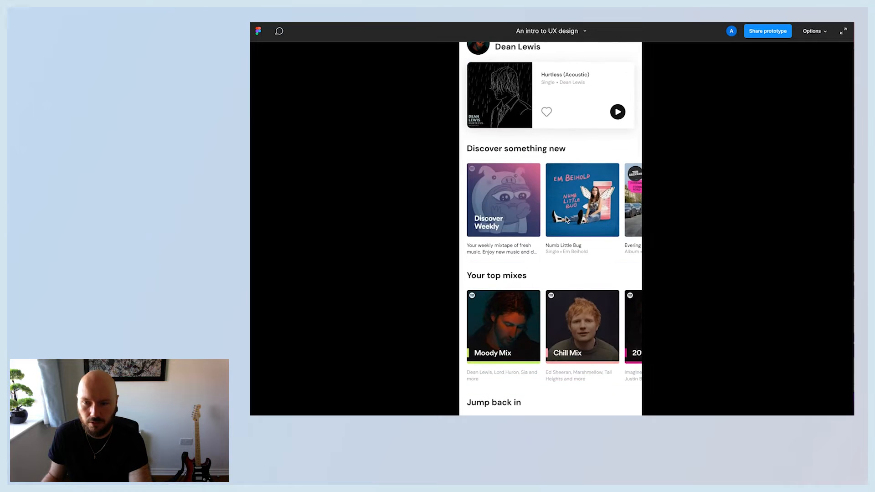
scroll(567, 220, up, 4)
scroll(567, 220, down, 5)
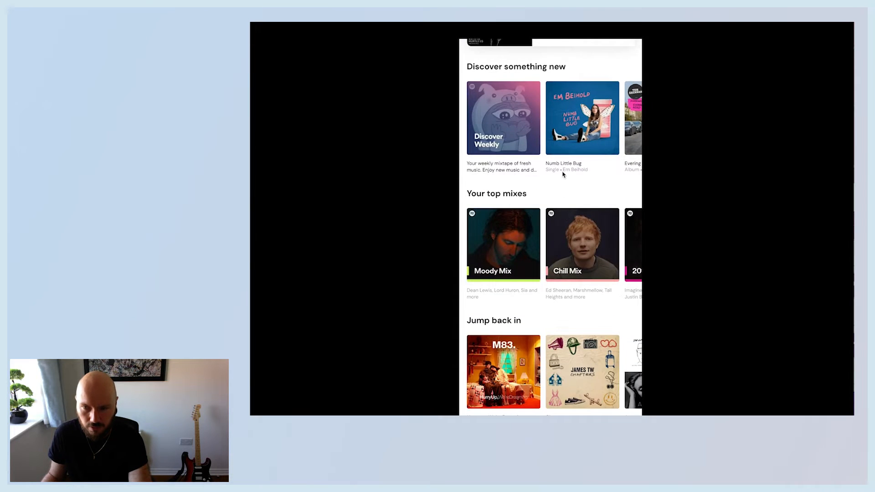
scroll(563, 173, up, 5)
scroll(557, 220, down, 5)
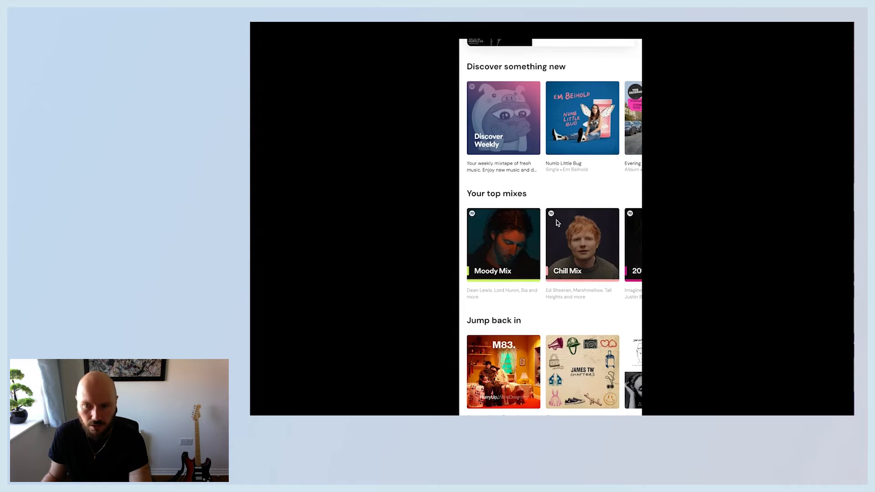
scroll(548, 273, up, 2)
scroll(547, 272, up, 3)
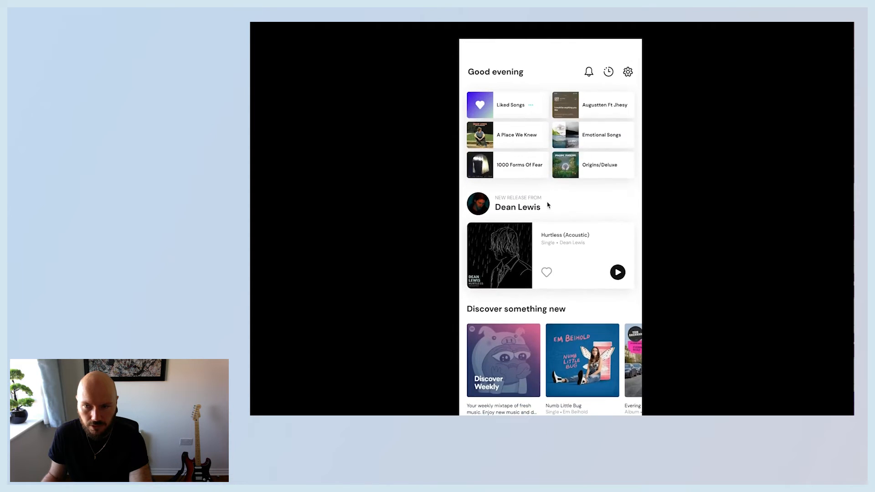
scroll(550, 273, down, 5)
scroll(566, 266, right, 5)
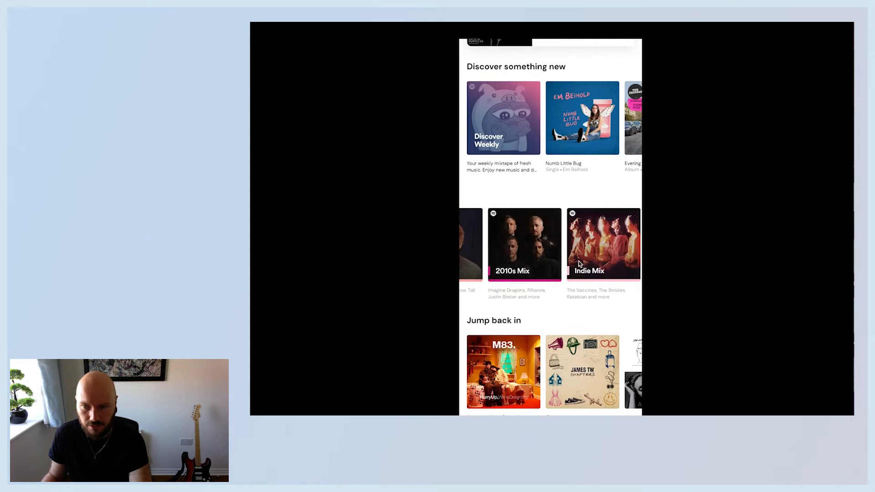
scroll(578, 247, left, 5)
scroll(541, 141, right, 5)
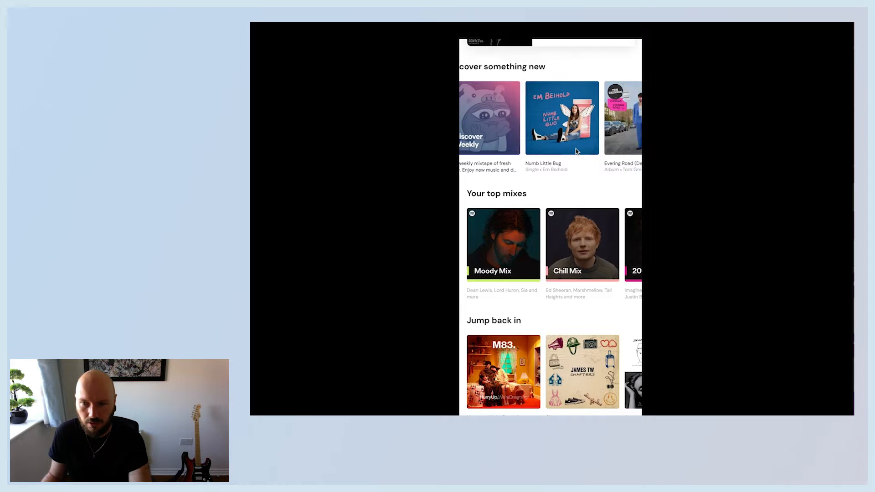
scroll(540, 141, left, 5)
scroll(577, 390, right, 5)
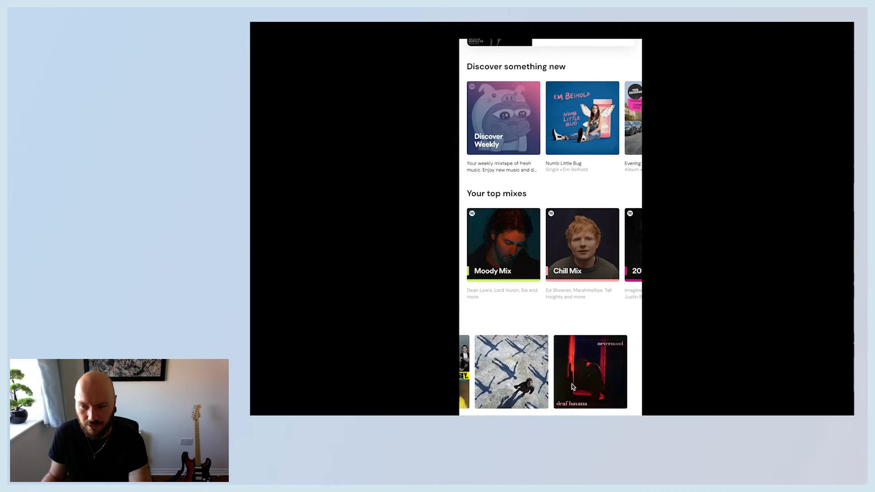
scroll(569, 386, left, 5)
scroll(569, 386, right, 5)
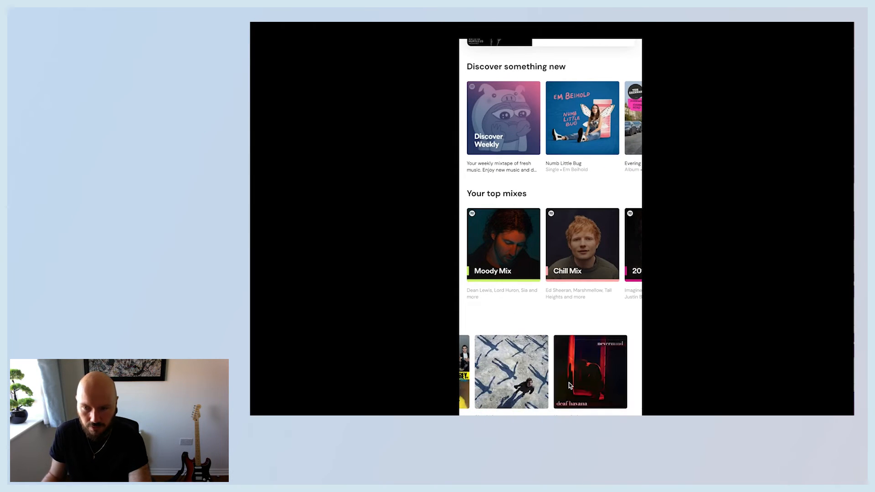
scroll(569, 386, left, 2)
scroll(569, 386, left, 3)
scroll(569, 386, up, 5)
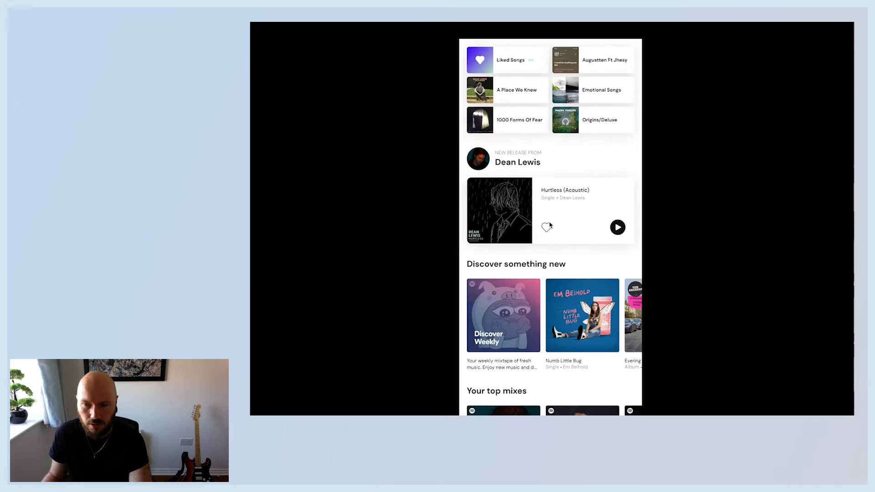
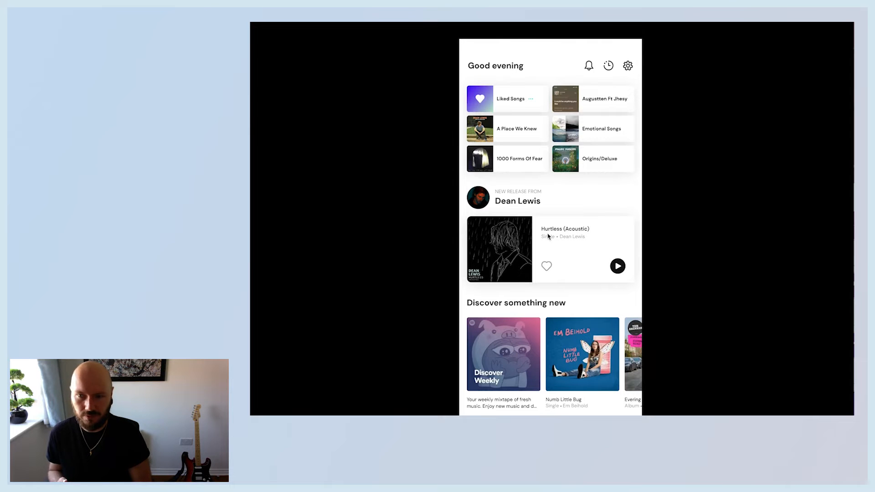
Leave the prototype preview and inspect the Home Screen frame and its properties on the canvas.
click(408, 23)
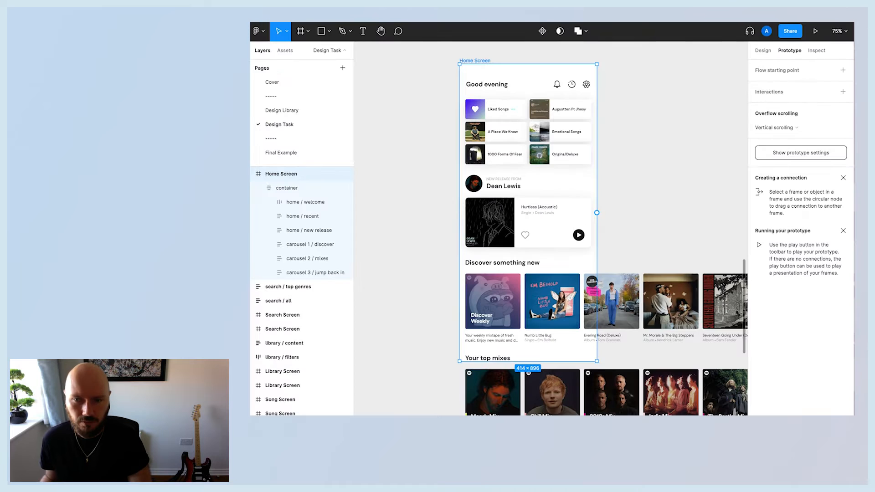
click(661, 150)
scroll(639, 150, up, 3)
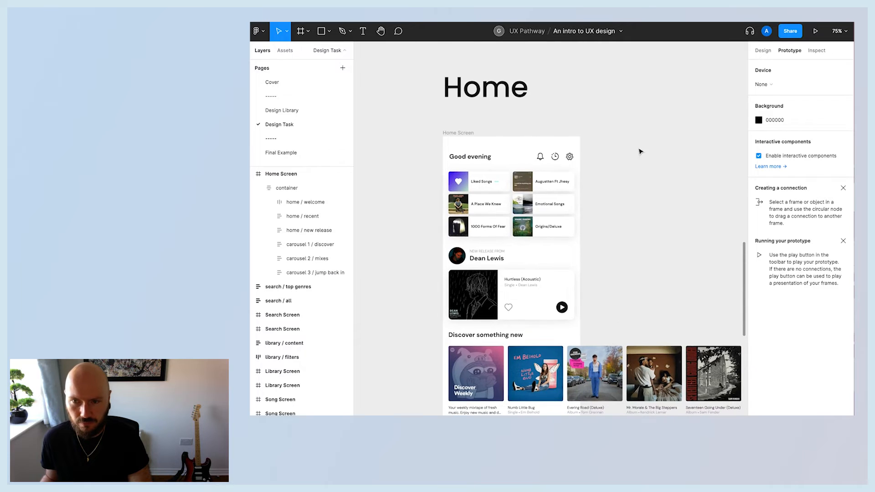
scroll(622, 171, down, 3)
scroll(613, 253, up, 3)
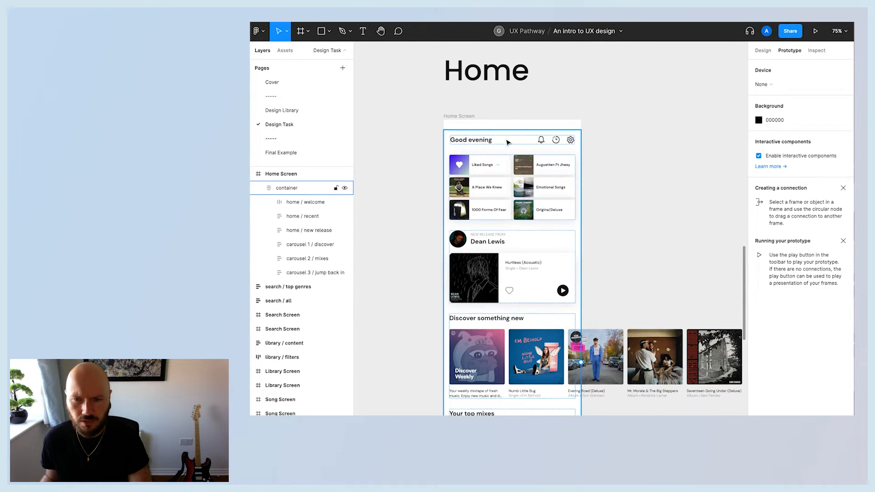
click(477, 123)
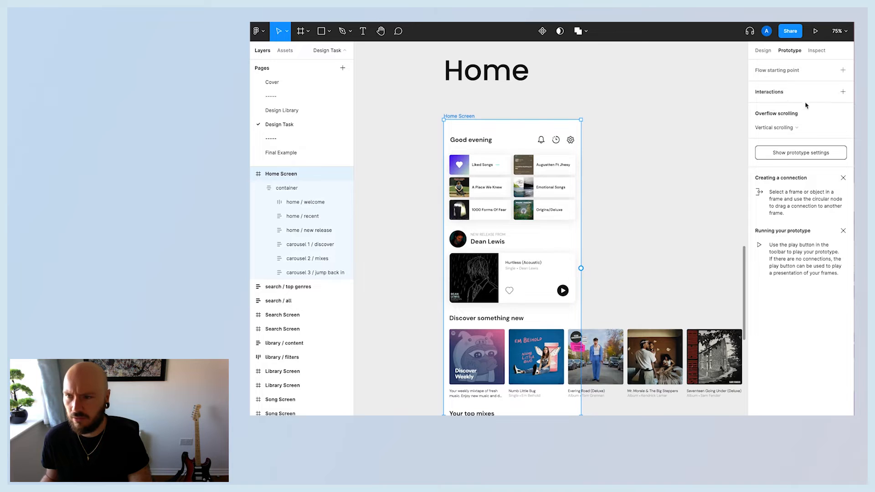
click(764, 51)
click(759, 199)
click(668, 182)
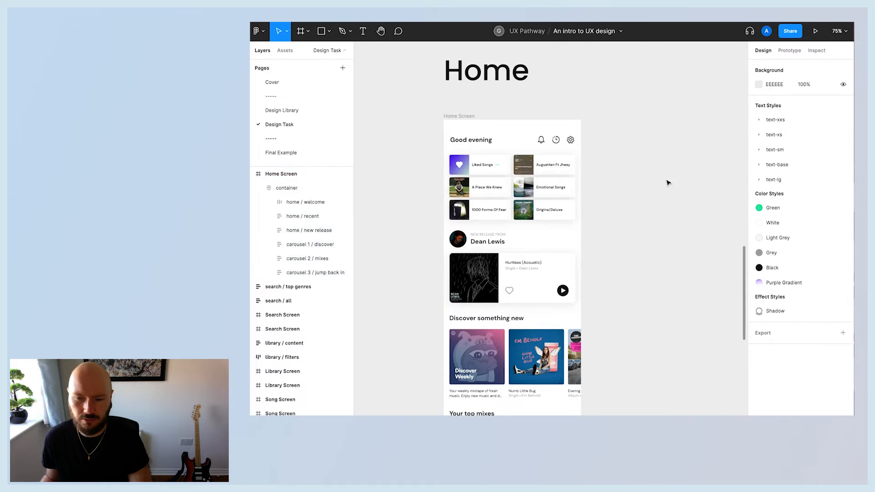
Examine the Home wireframe showing the vertical scroll content, horizontal carousels and fixed menu areas.
scroll(398, 209, down, 1)
scroll(407, 205, up, 8)
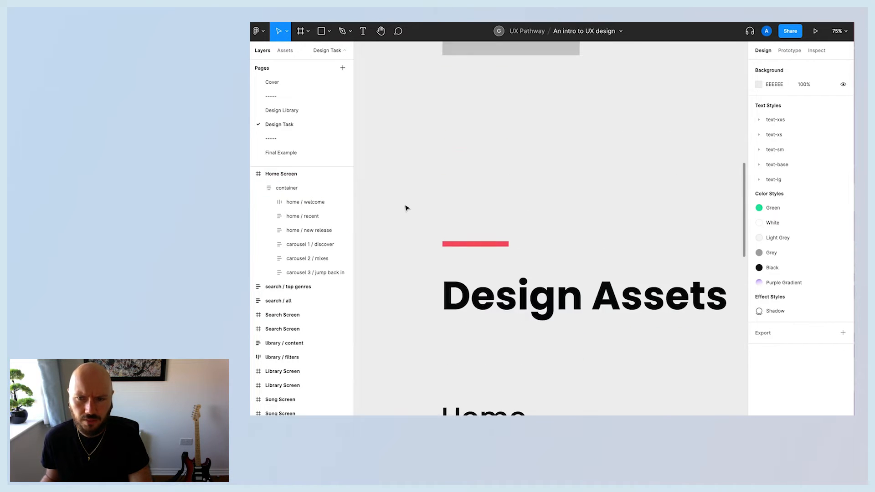
scroll(406, 206, down, 8)
scroll(407, 207, up, 5)
scroll(407, 205, down, 8)
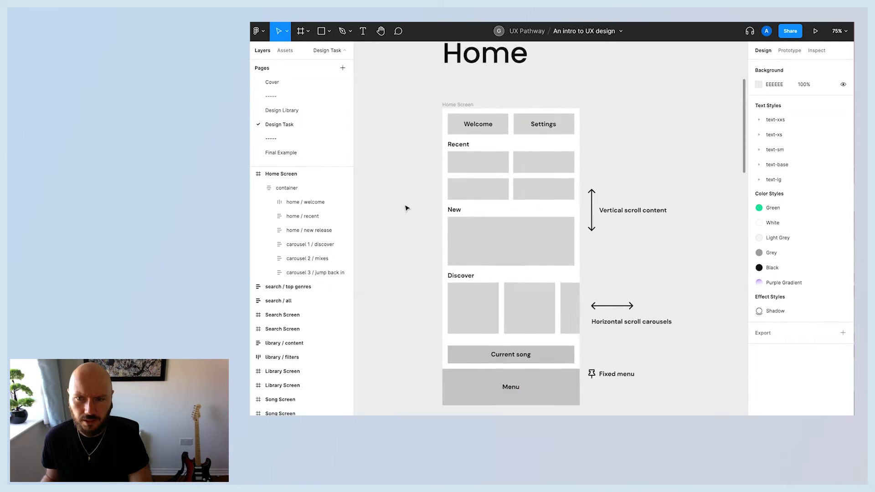
scroll(407, 206, up, 1)
scroll(407, 214, down, 3)
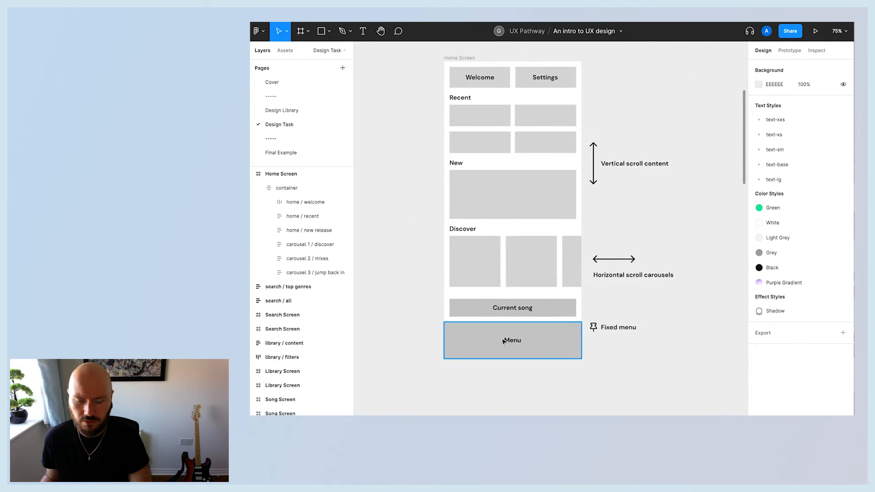
scroll(489, 343, down, 12)
scroll(483, 345, up, 2)
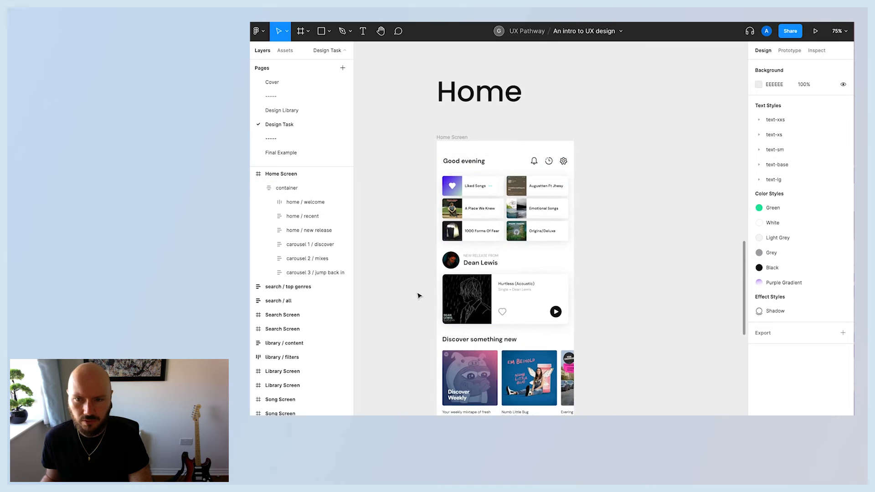
scroll(464, 69, left, 1)
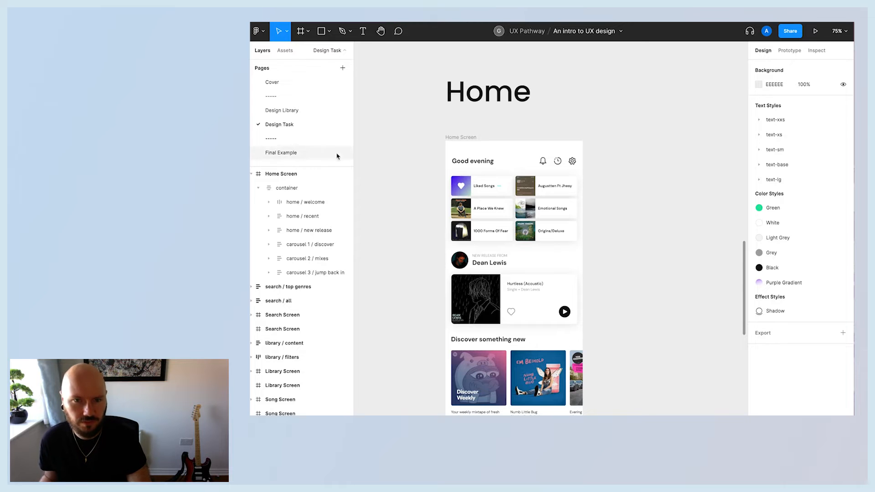
Browse the Design Library page's components, then return to the Design Task page's local assets.
click(289, 51)
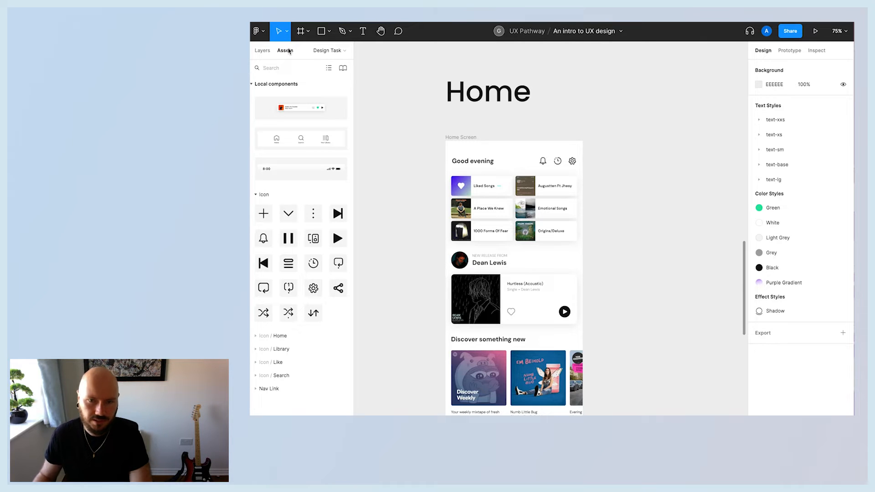
click(320, 51)
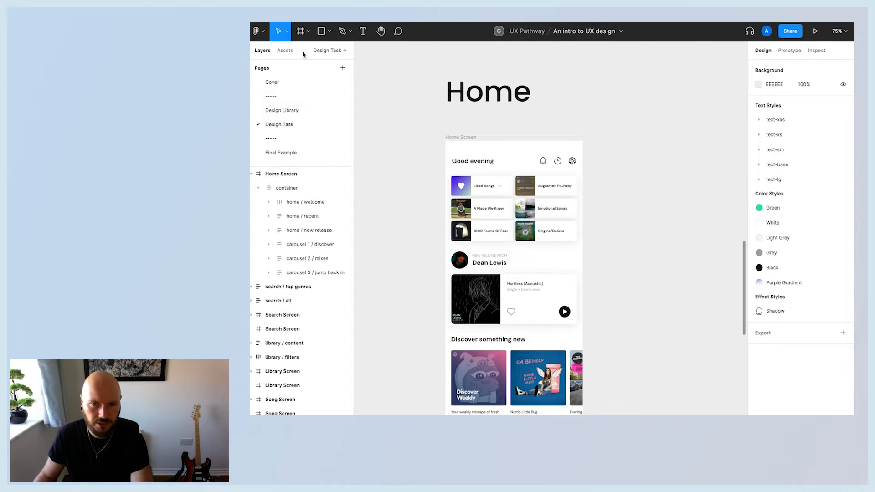
click(279, 112)
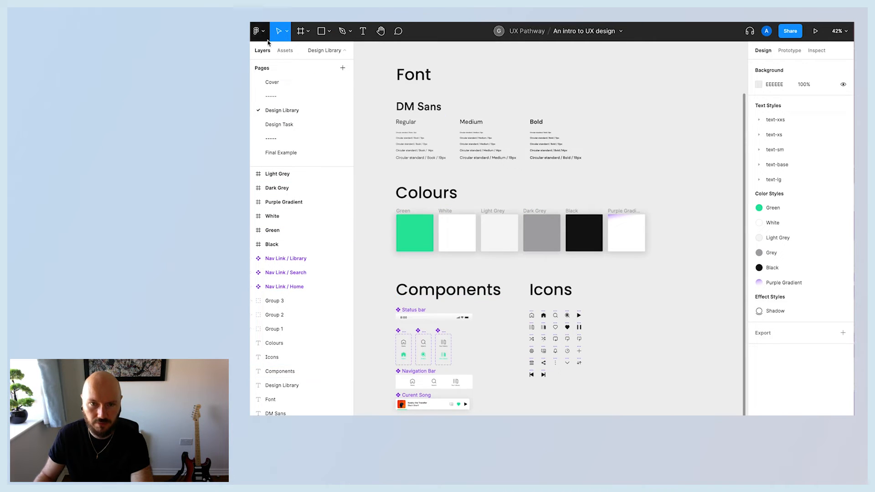
click(279, 124)
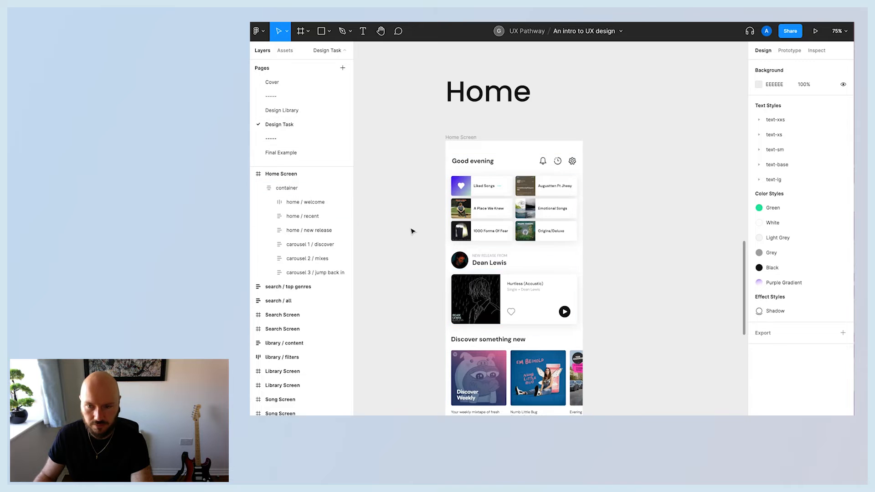
scroll(411, 231, down, 1)
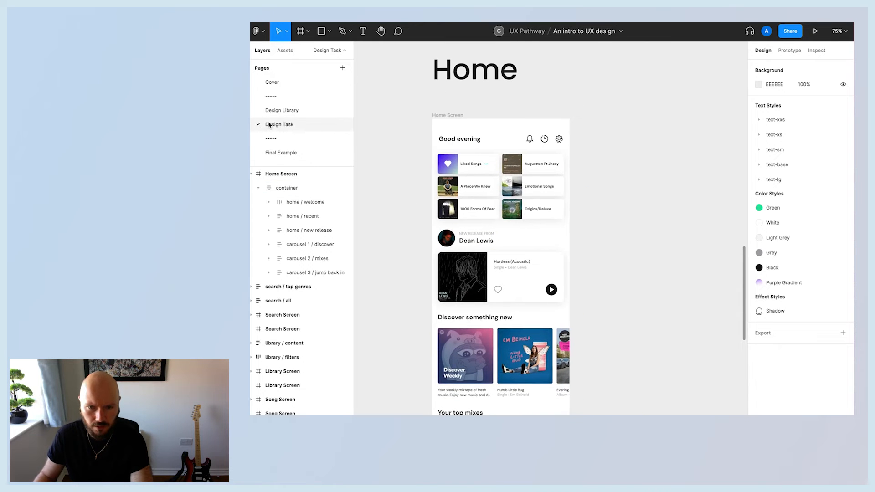
click(285, 51)
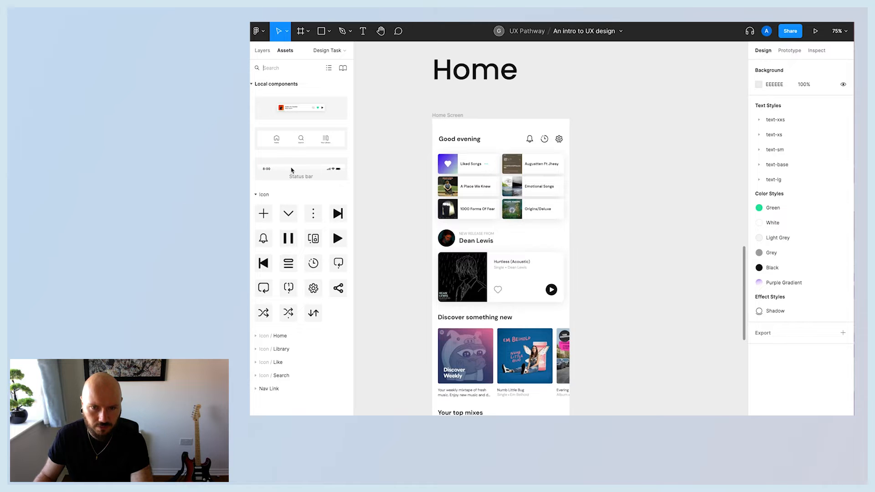
Place a Status bar component instance on the canvas beside the Home Screen frame.
drag(292, 170, 633, 201)
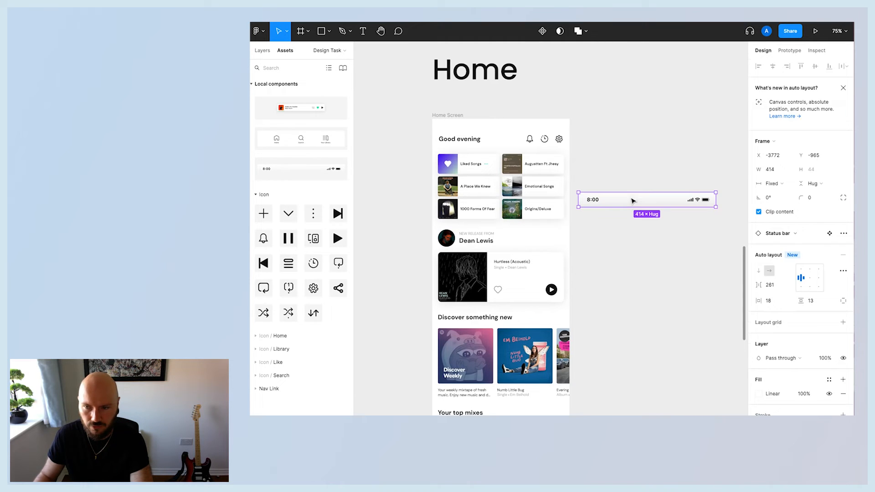
click(637, 258)
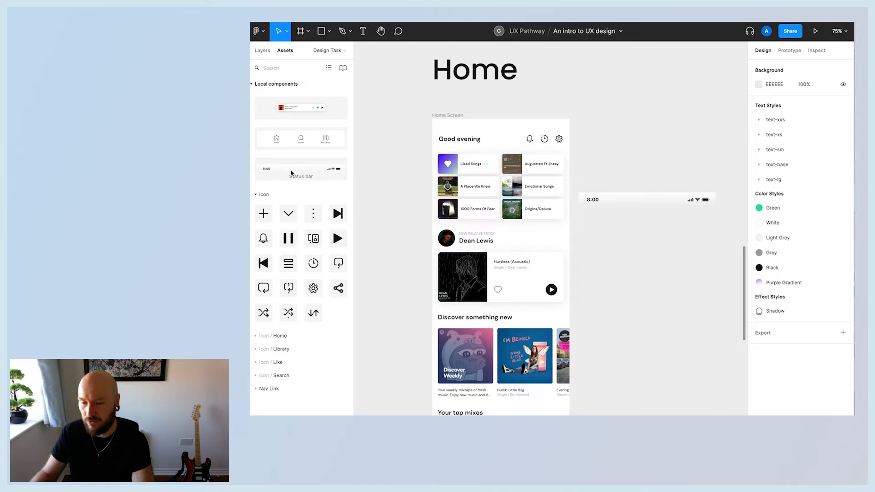
drag(292, 174, 643, 145)
click(633, 107)
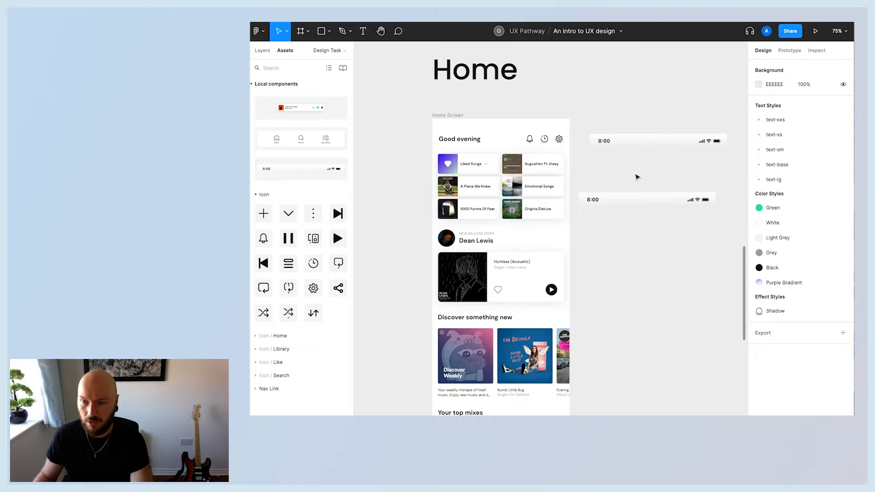
scroll(637, 176, right, 4)
scroll(636, 176, left, 3)
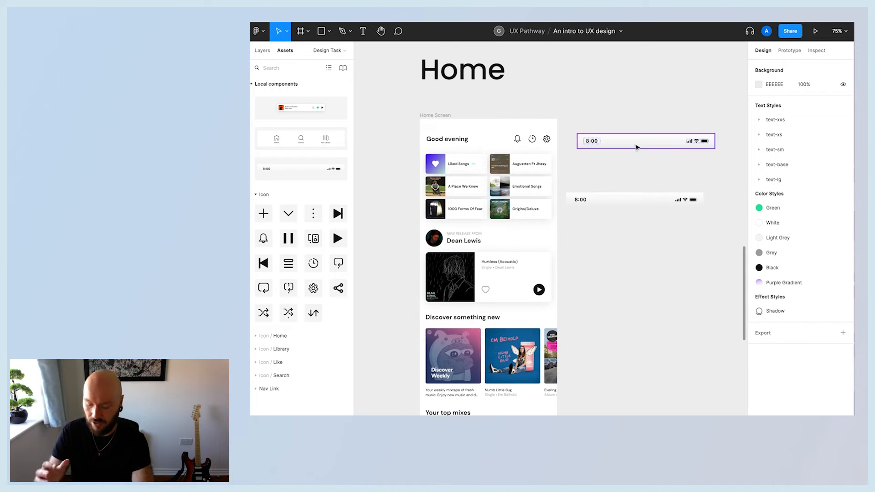
click(637, 147)
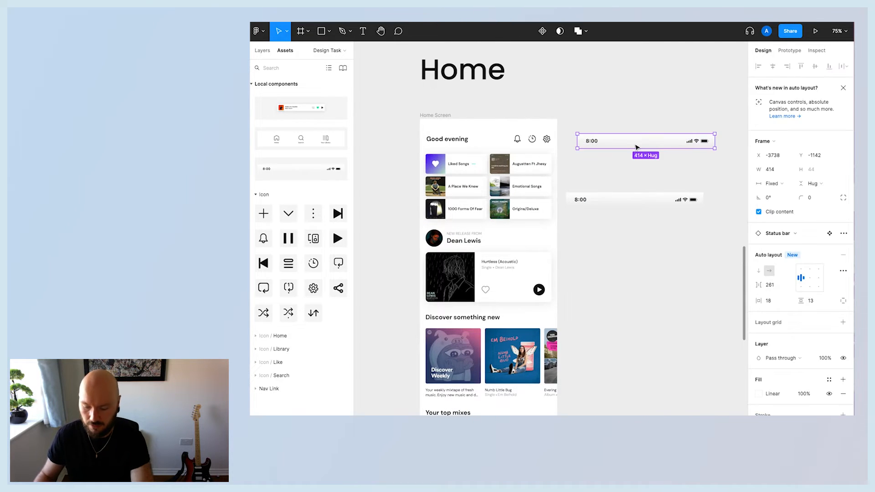
key(Delete)
Move the Status bar instance into the top of the Home Screen frame.
drag(617, 205, 471, 129)
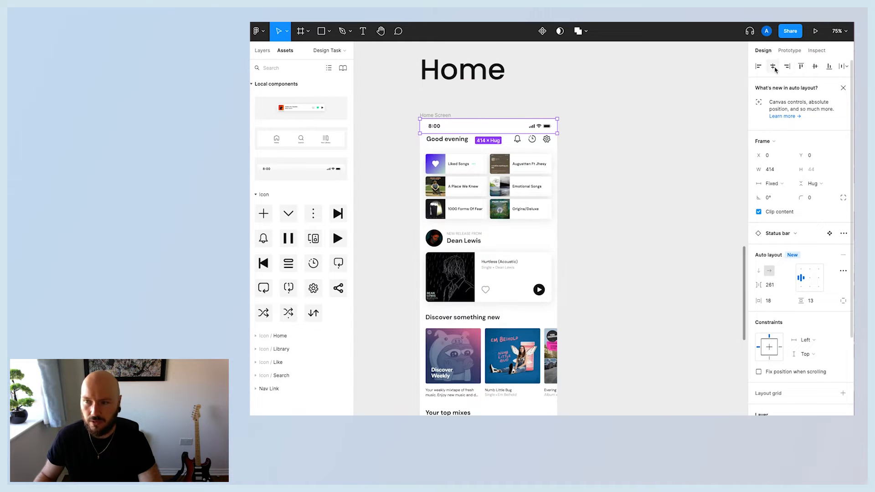
Place Current Song and Navigation Bar component instances on the canvas beside the Home Screen frame.
drag(301, 138, 655, 232)
drag(298, 110, 655, 194)
drag(645, 199, 646, 208)
click(624, 135)
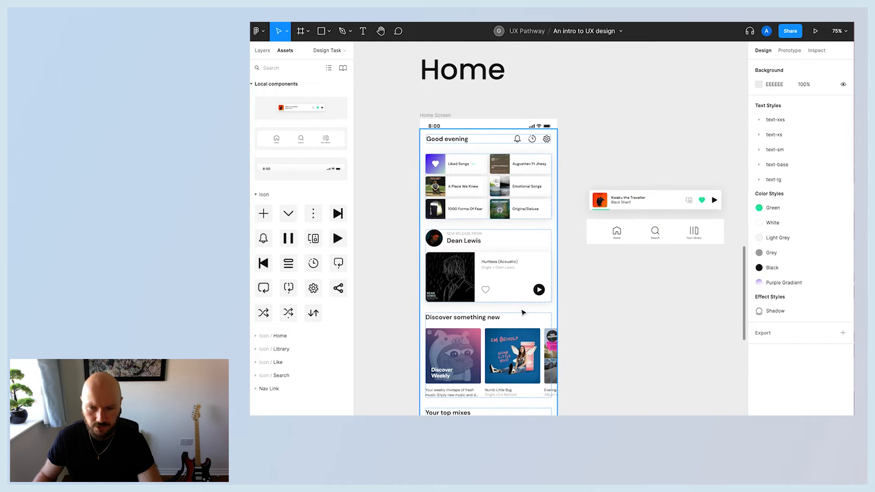
click(434, 115)
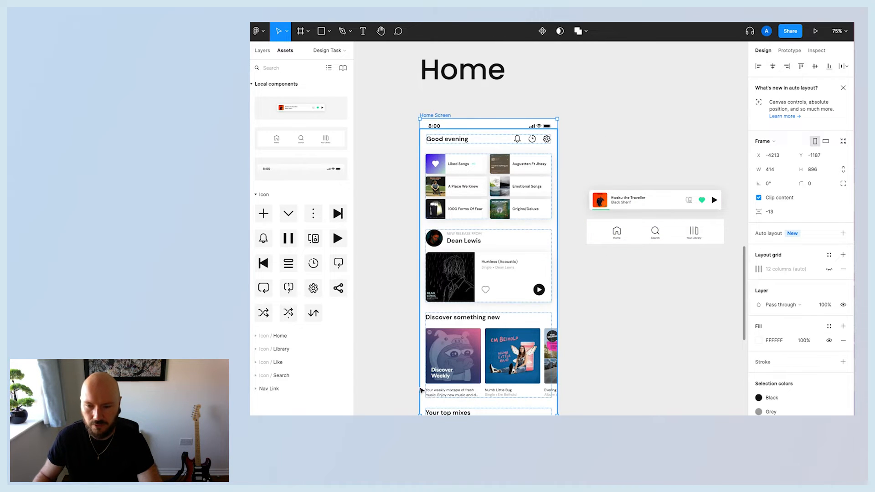
click(639, 379)
scroll(639, 382, down, 2)
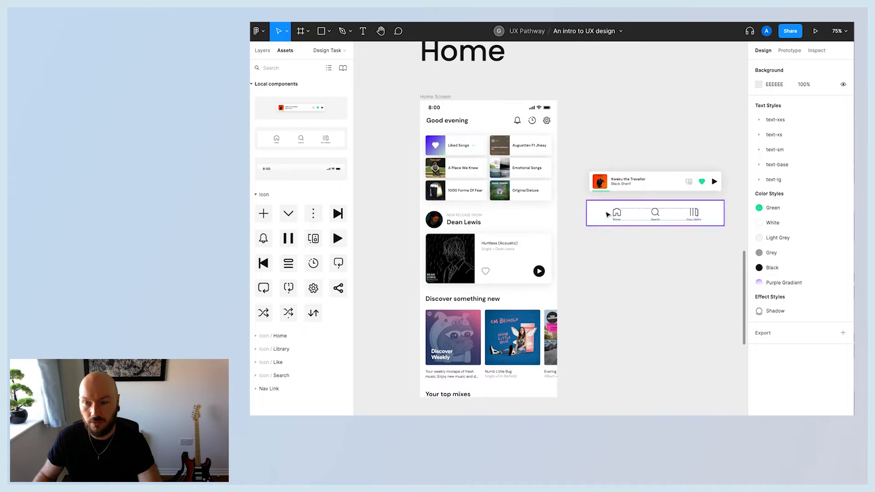
Move the Navigation Bar and Current Song into the Home Screen, aligning the Navigation Bar to the frame's bottom centre.
drag(608, 222, 449, 228)
drag(625, 190, 464, 128)
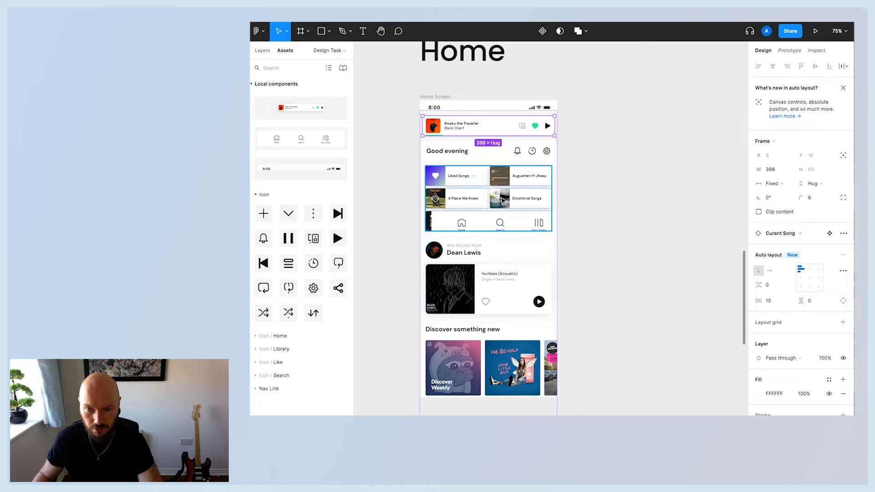
click(492, 232)
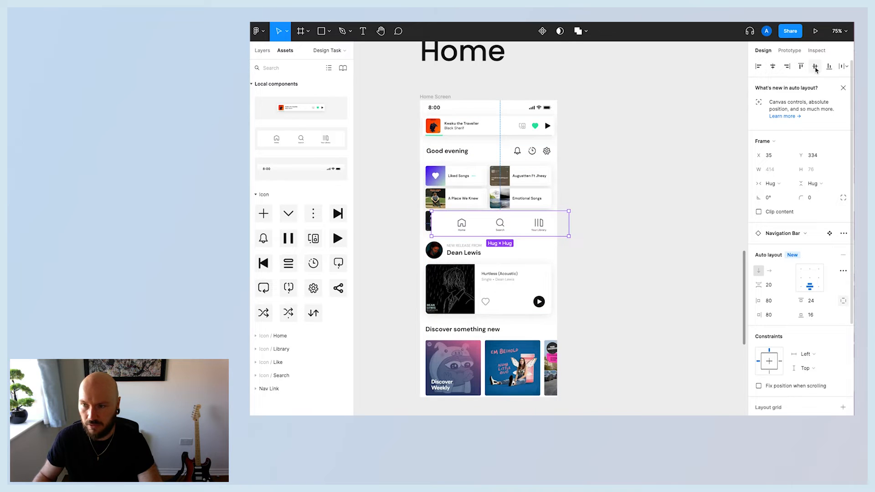
click(773, 67)
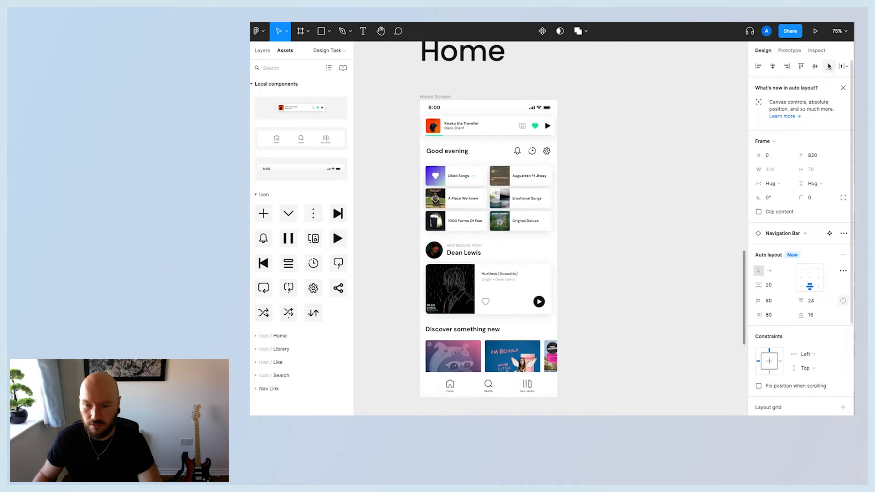
click(830, 66)
Move the Current Song layer out of the container so it sits directly in the Home Screen frame.
click(454, 134)
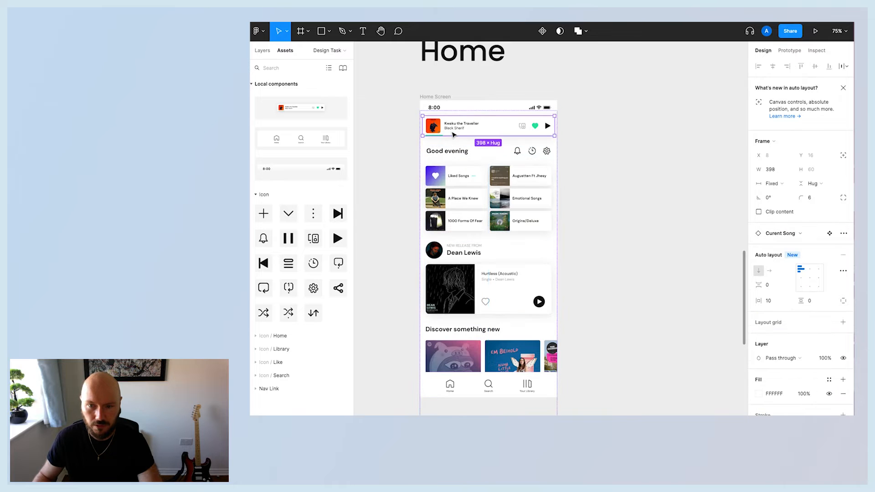
click(261, 51)
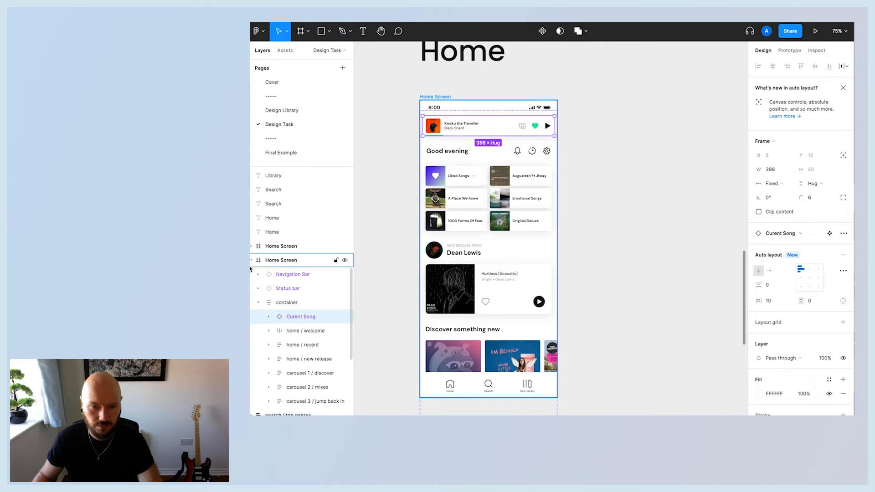
scroll(301, 309, down, 1)
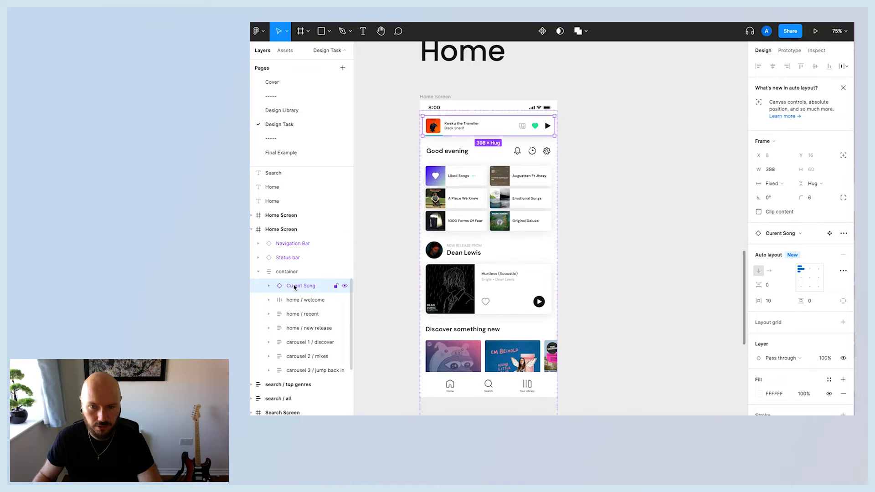
drag(294, 286, 291, 238)
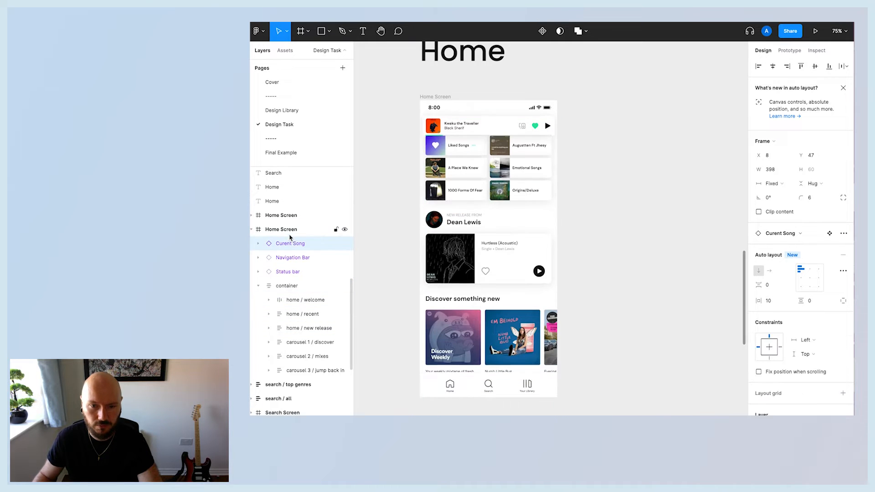
Try dragging the Current Song bar down to sit just above the Navigation Bar, then undo the move.
click(287, 259)
click(492, 132)
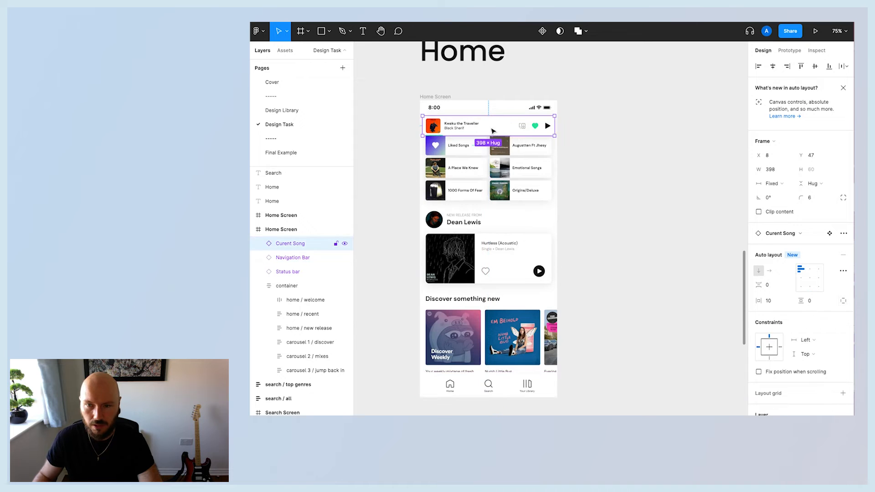
drag(493, 133, 492, 355)
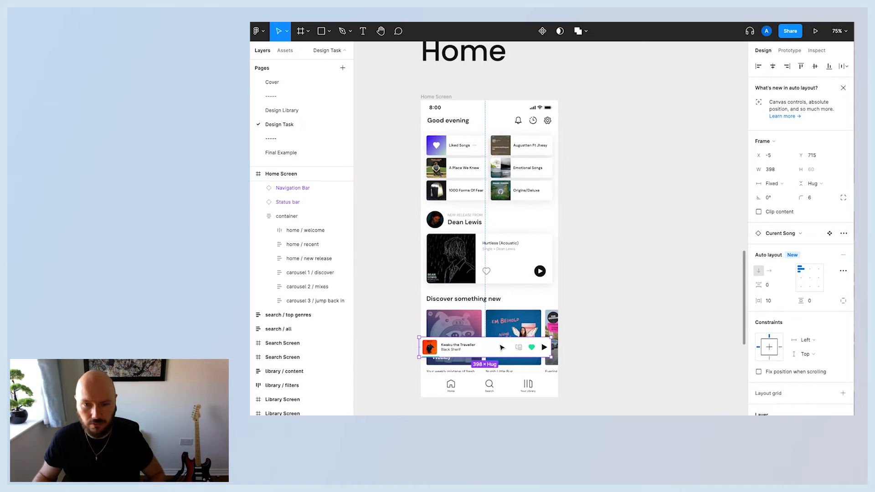
key(ctrl+z)
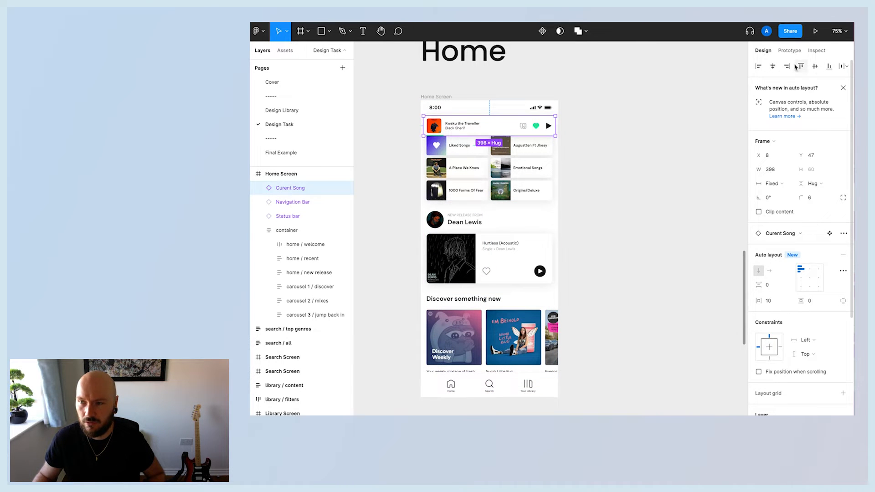
Align the Current Song bar to the bottom of the Home Screen, then nudge it up to sit just above the Navigation Bar.
click(829, 67)
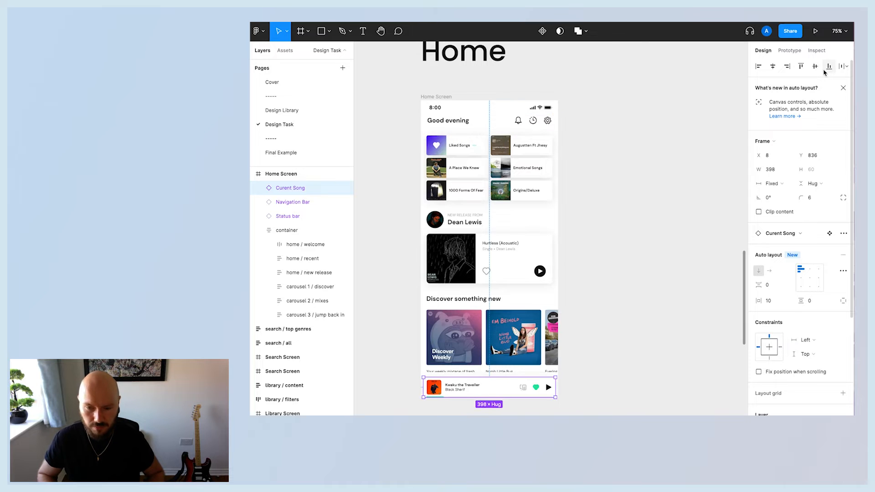
key(shift+Up)
key(shift+Up)
key(shift+Up)
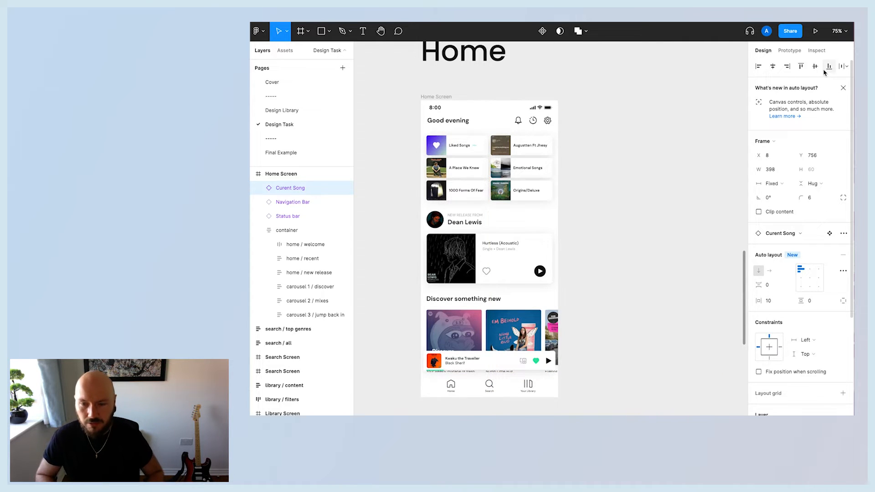
key(Up)
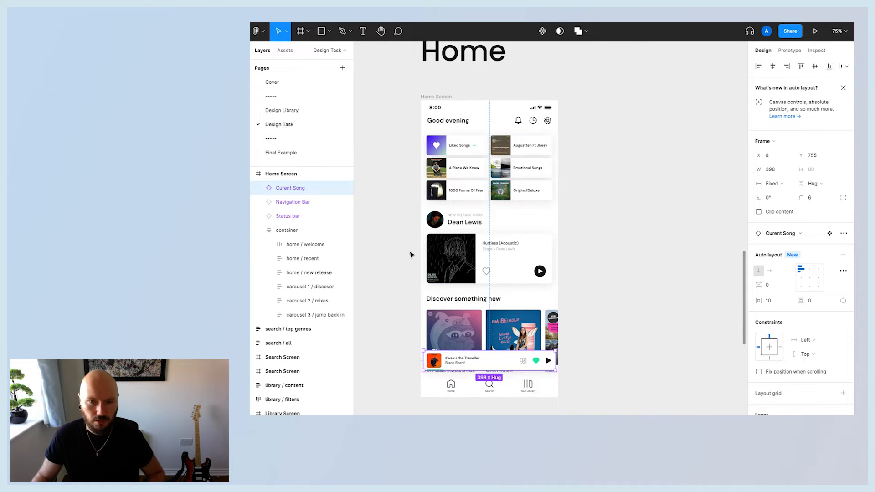
Try enabling fixed position when scrolling for the Current Song, Navigation Bar and Status bar, then switch it back off.
click(298, 217)
shift+click(292, 187)
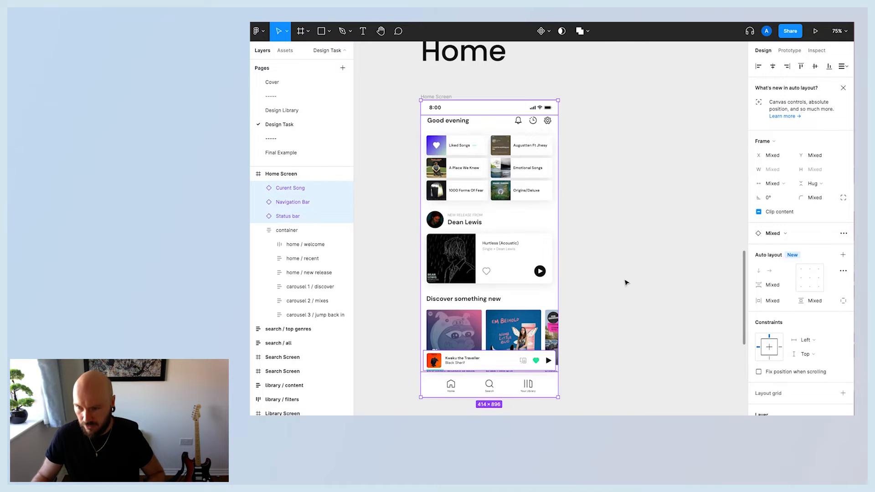
scroll(781, 255, down, 5)
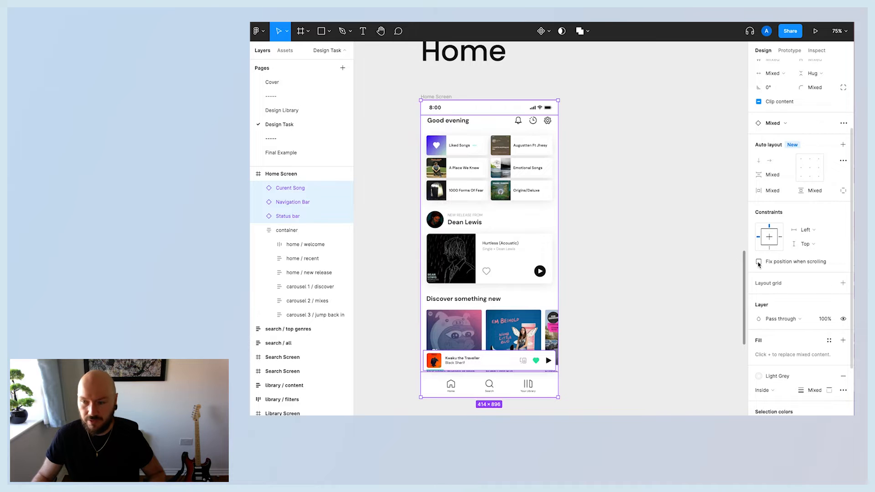
click(759, 262)
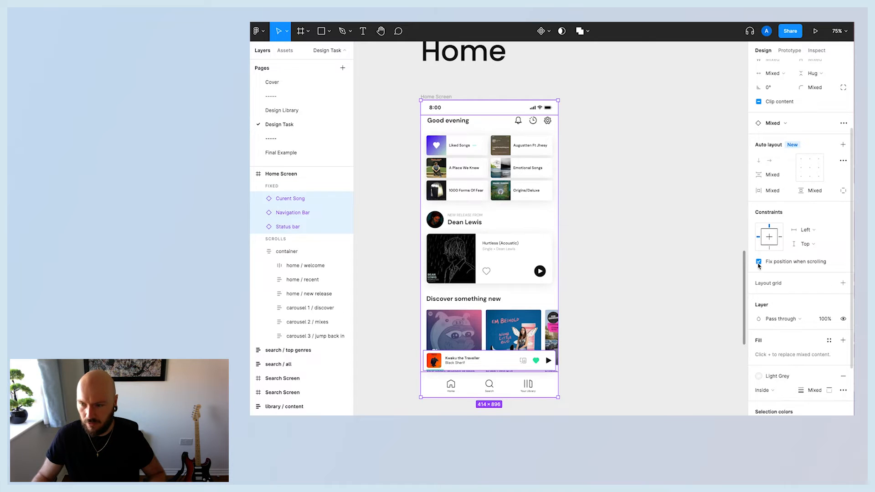
click(759, 262)
click(711, 225)
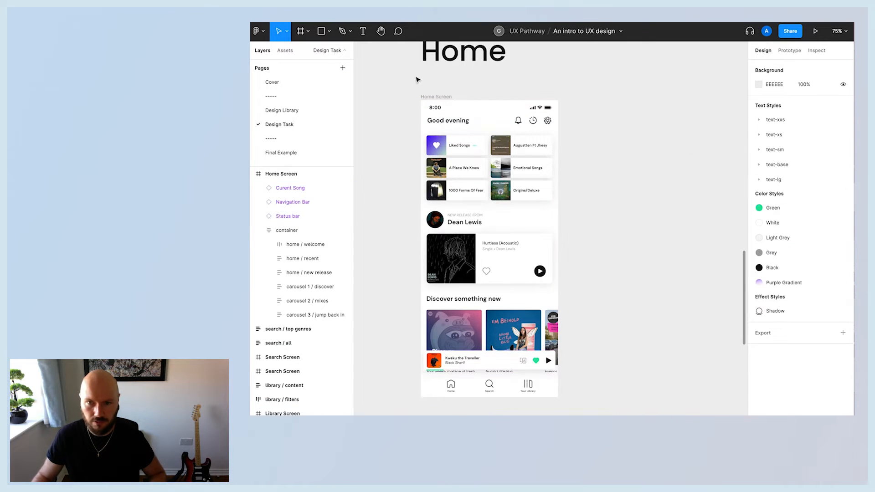
Preview the Home Screen prototype, scrolling through its content and back.
click(429, 96)
key(ctrl+Tab)
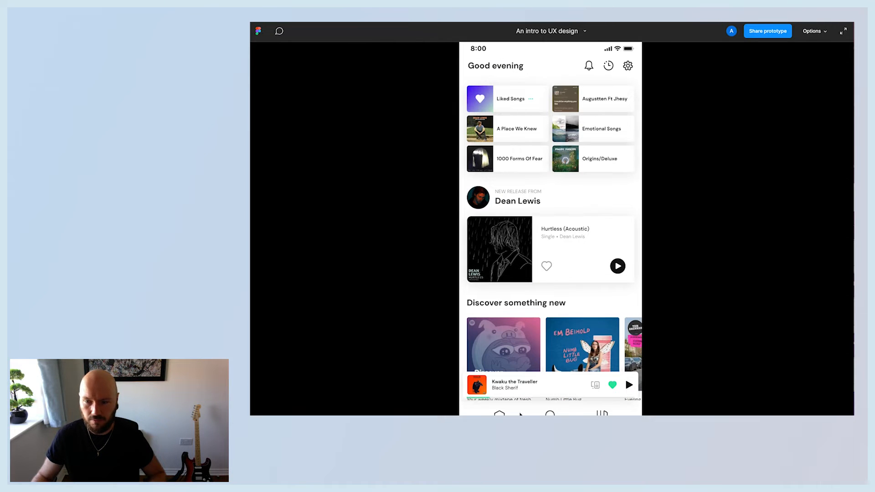
scroll(553, 302, down, 5)
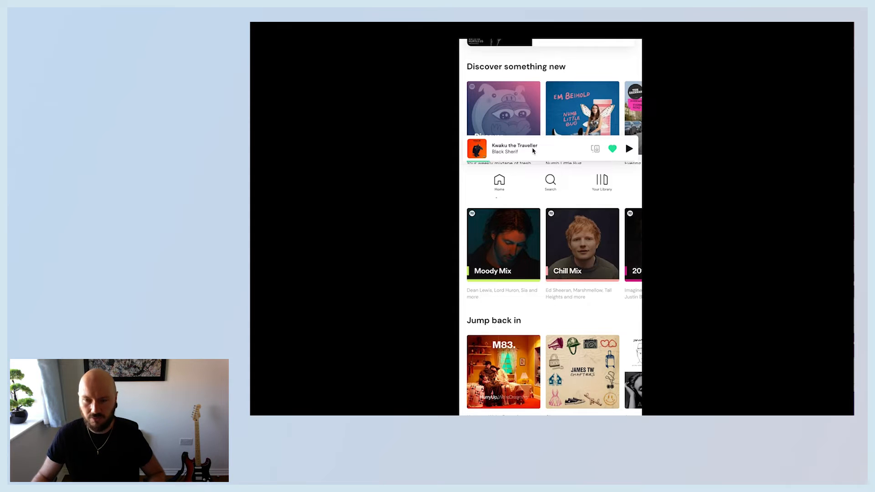
scroll(532, 296, up, 5)
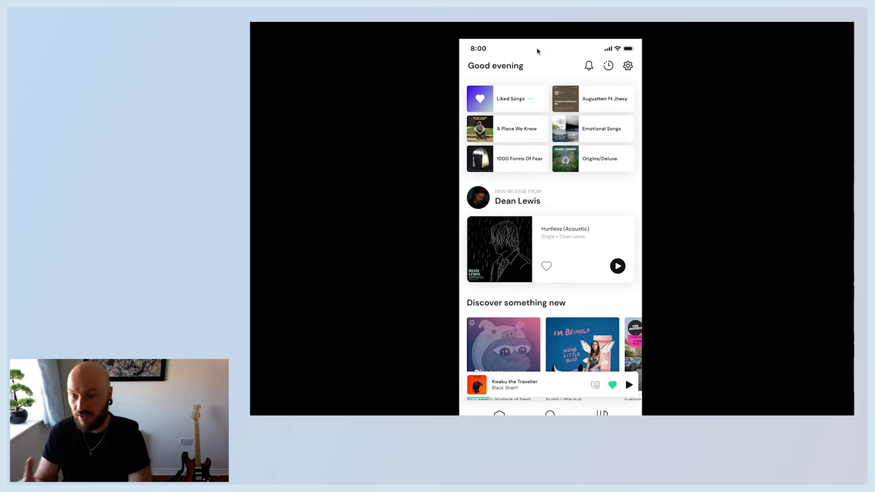
key(ctrl+Tab)
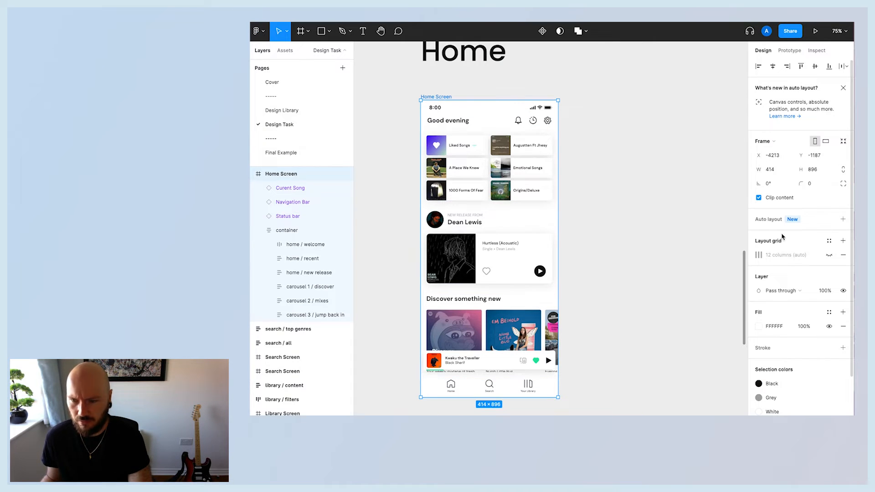
Fix the Current Song, Navigation Bar and Status bar in position when scrolling, and collapse the container layer.
click(282, 188)
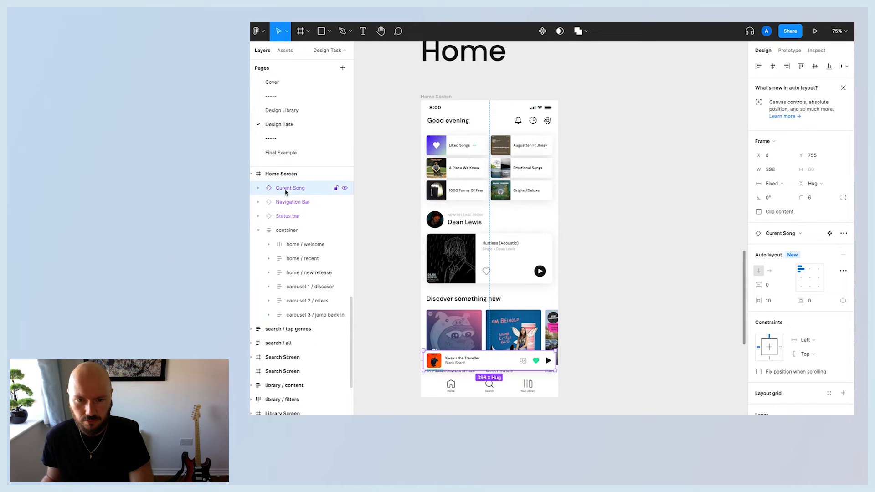
shift+click(287, 215)
scroll(778, 314, down, 2)
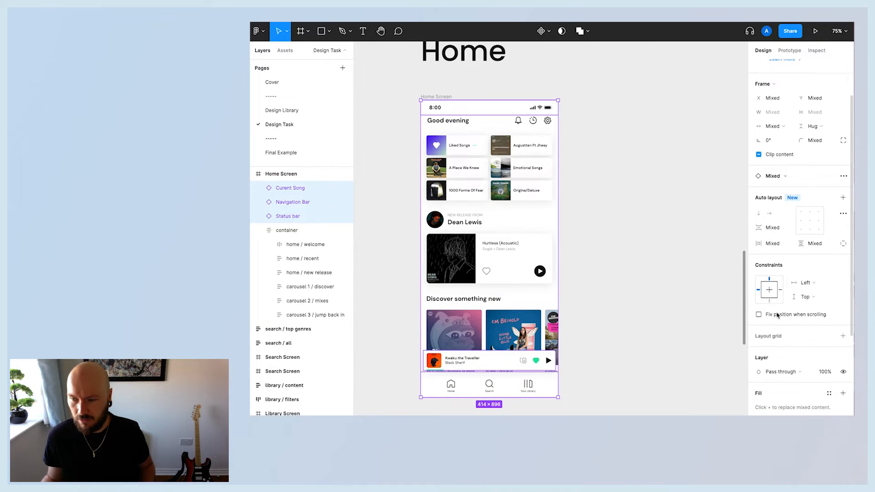
click(759, 315)
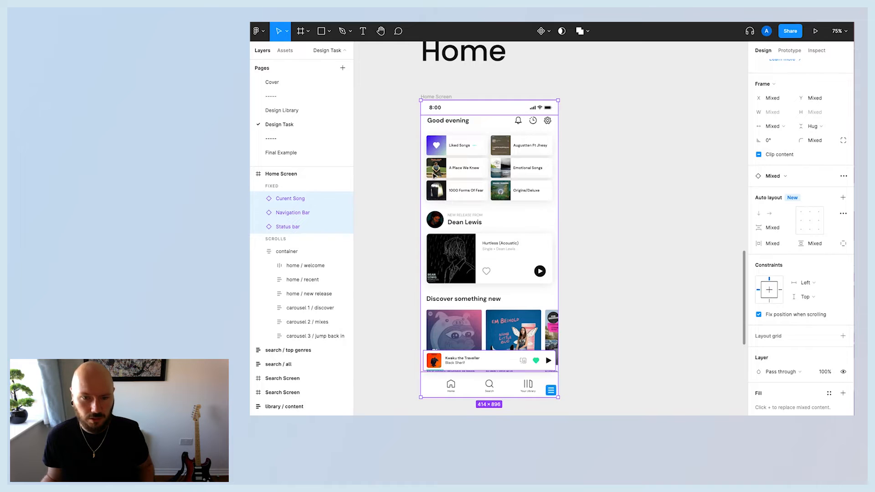
click(258, 251)
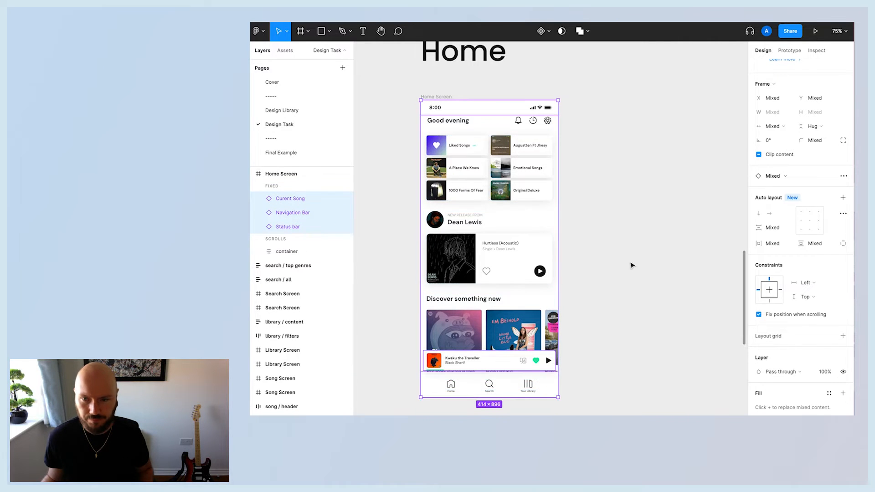
Preview the prototype, scrolling the Home screen vertically and the carousels horizontally to check the fixed elements.
click(631, 265)
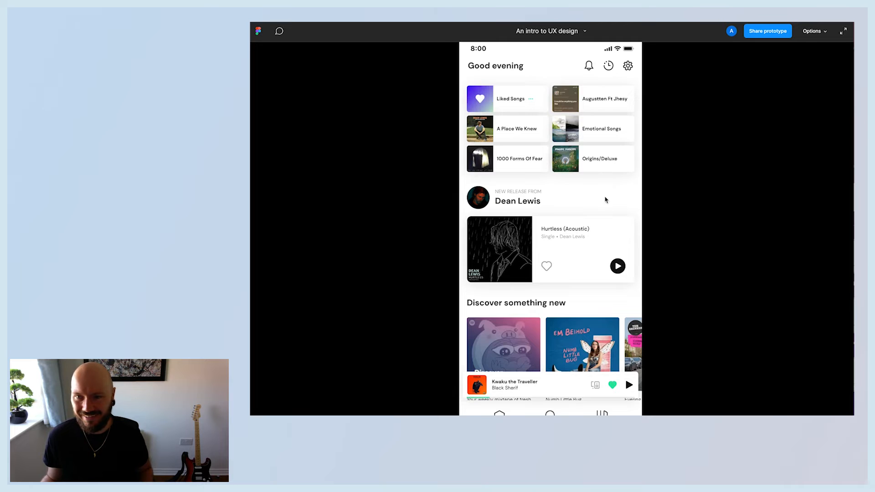
scroll(595, 221, down, 5)
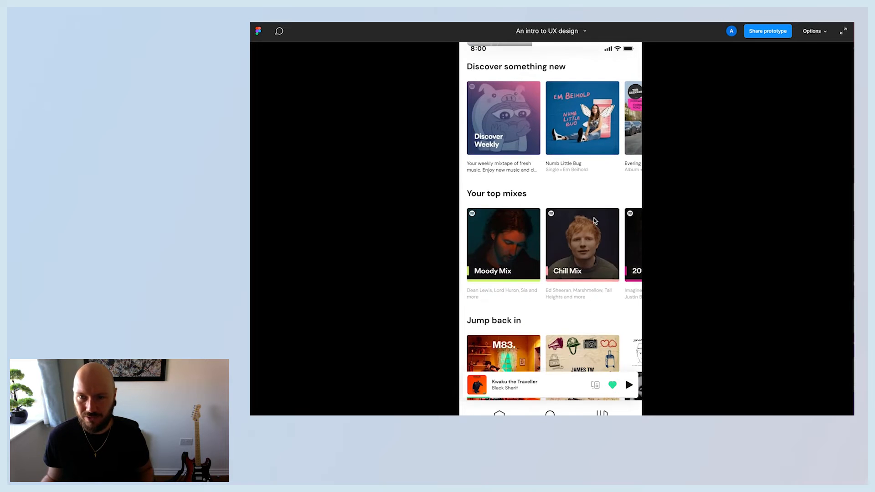
scroll(474, 43, up, 5)
scroll(474, 42, down, 2)
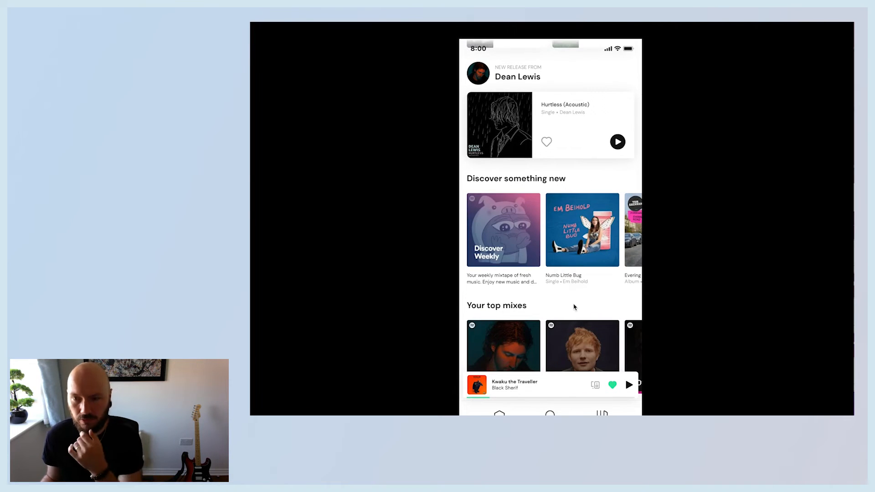
scroll(573, 305, up, 3)
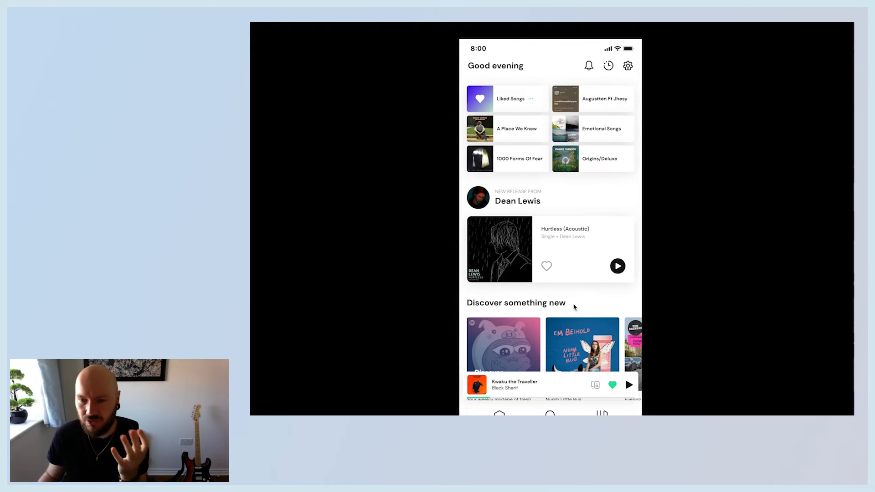
scroll(574, 307, down, 5)
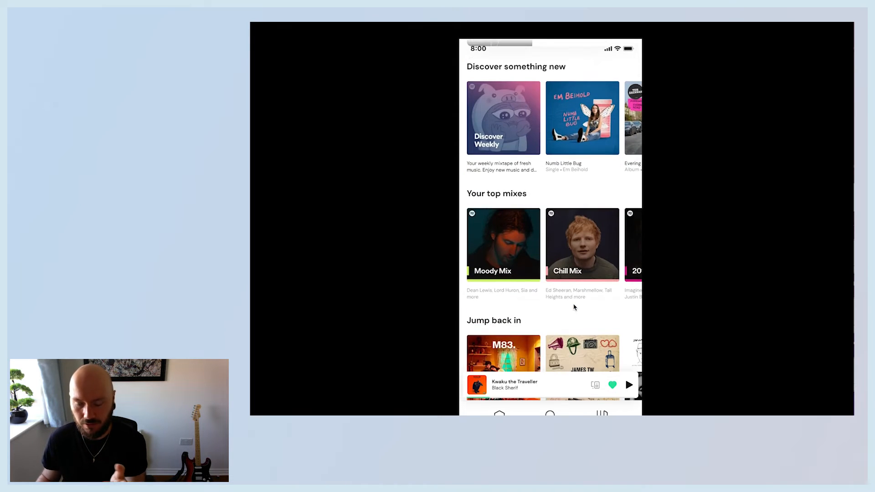
scroll(574, 307, up, 5)
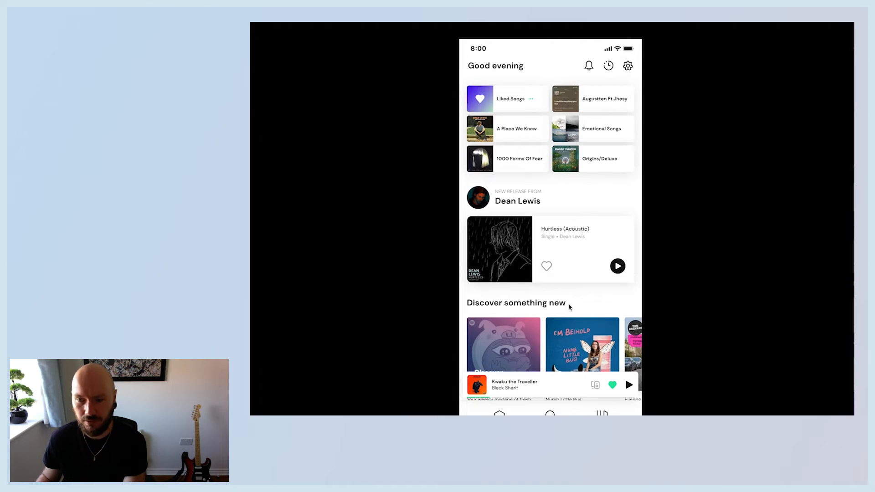
scroll(570, 307, down, 3)
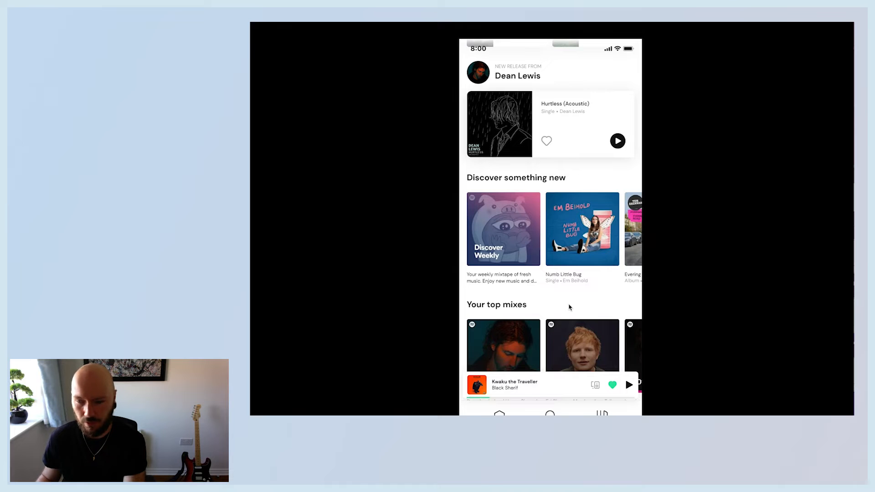
scroll(569, 307, up, 3)
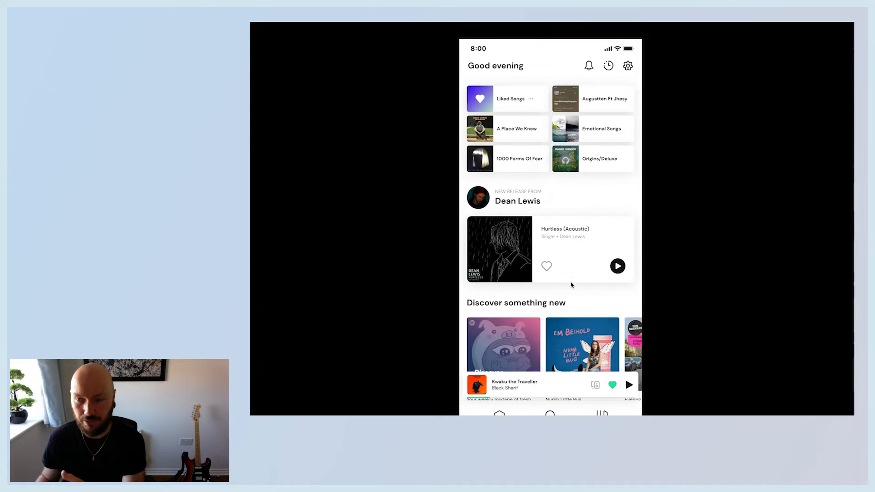
scroll(578, 168, down, 4)
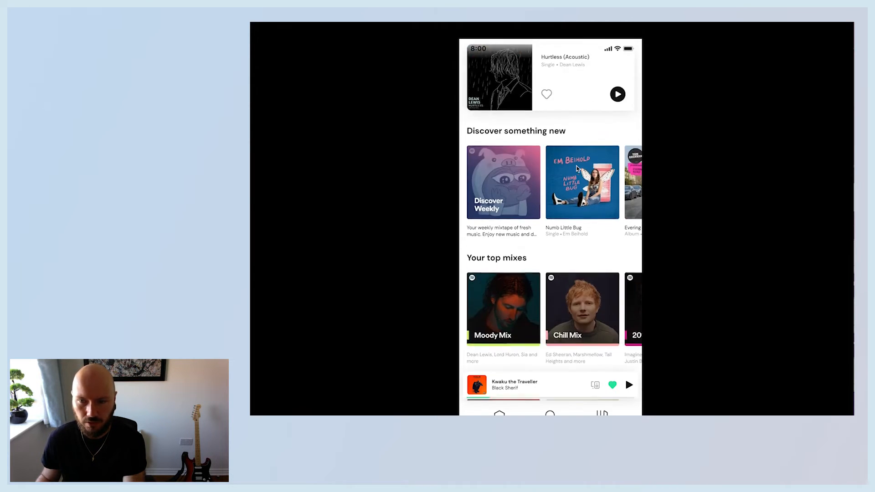
scroll(578, 169, right, 5)
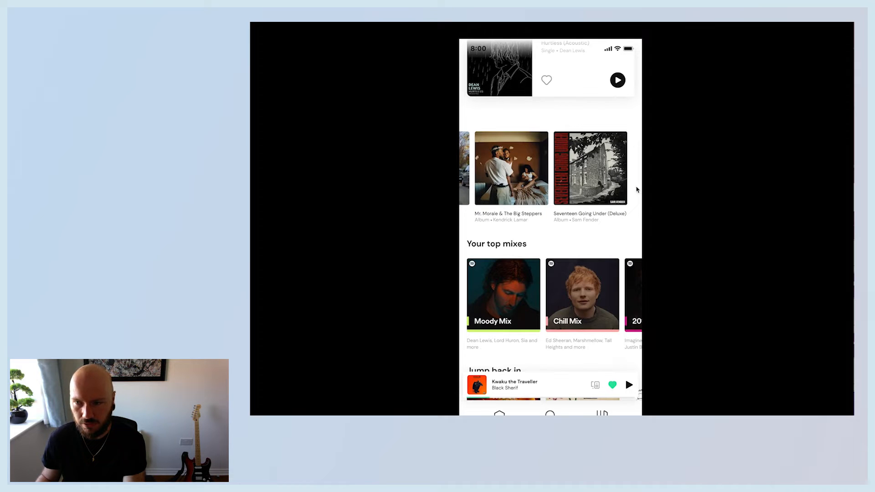
scroll(618, 306, right, 5)
scroll(574, 350, down, 2)
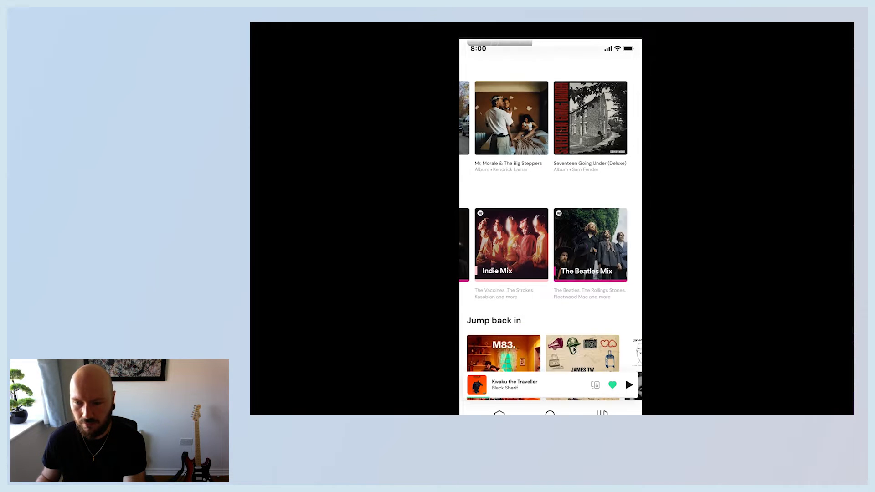
scroll(594, 358, right, 5)
scroll(594, 359, left, 5)
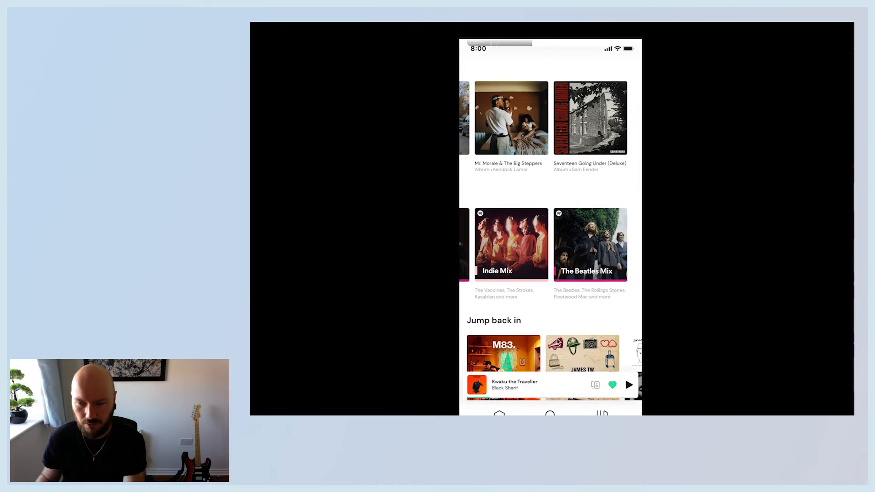
scroll(561, 248, left, 5)
scroll(554, 163, left, 5)
scroll(536, 339, right, 3)
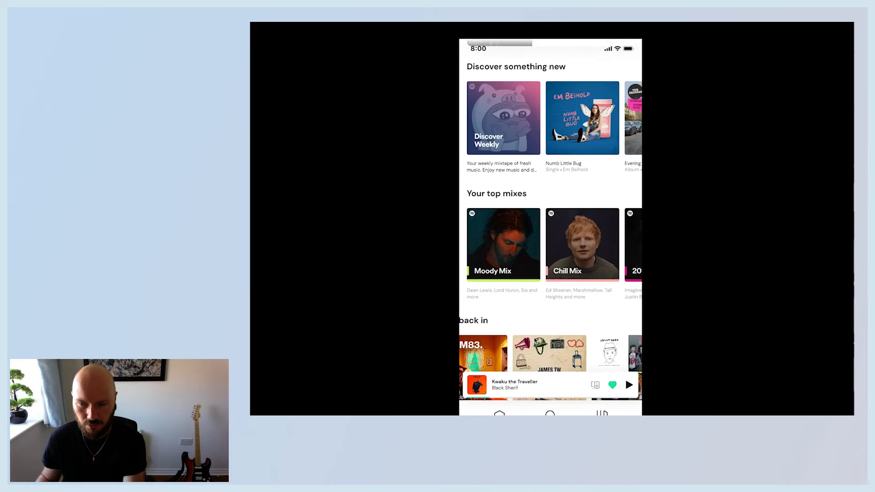
scroll(536, 340, left, 3)
scroll(526, 234, up, 4)
scroll(527, 234, down, 2)
scroll(509, 171, up, 3)
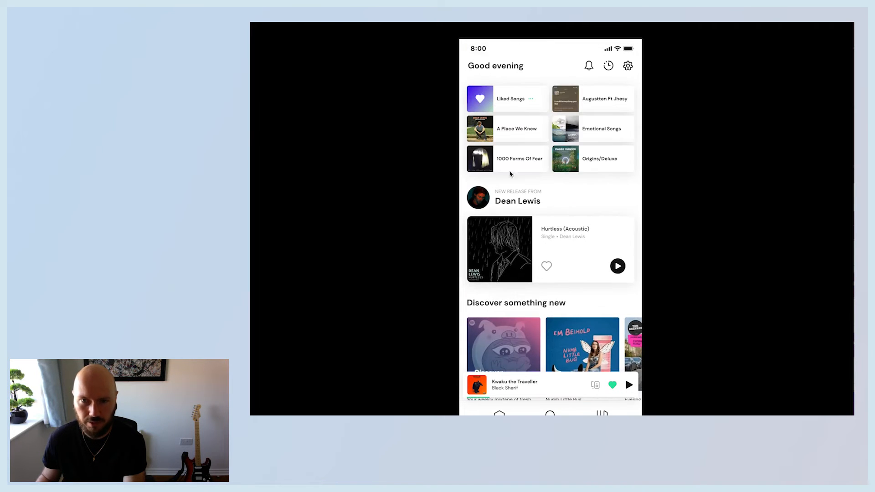
Give the scrolling container an independent bottom padding of 160.
click(314, 20)
click(542, 168)
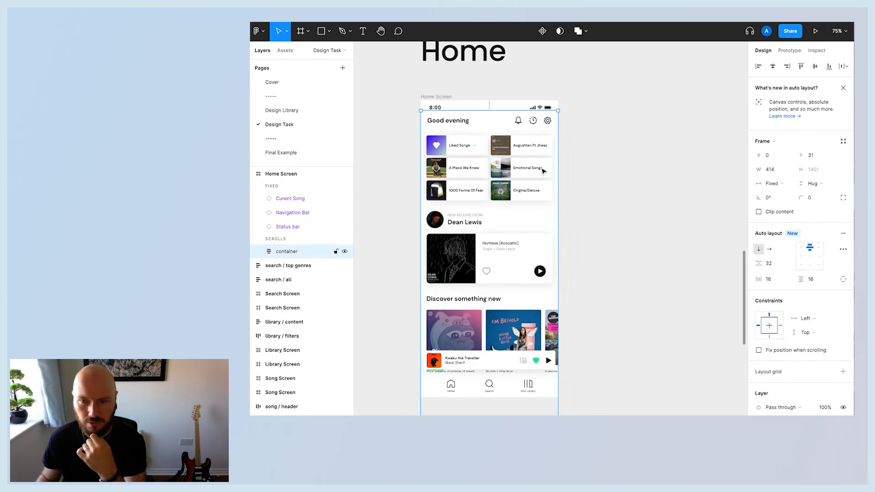
scroll(527, 279, down, 4)
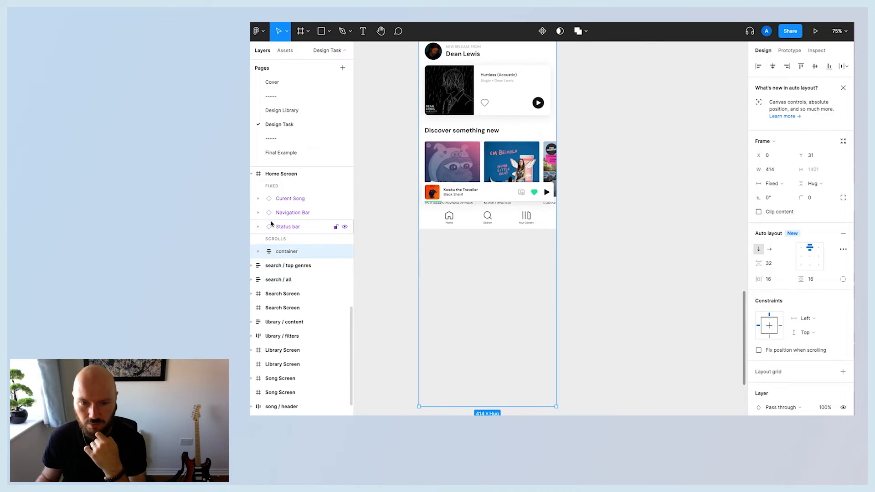
click(844, 279)
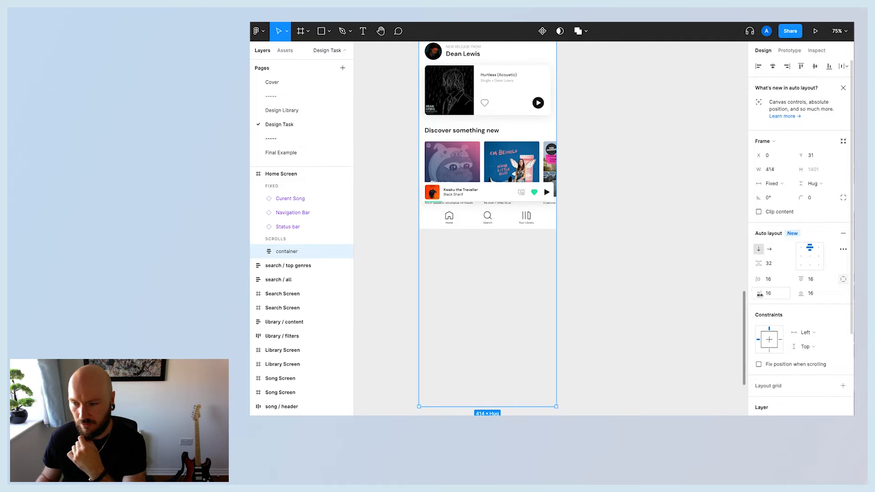
click(813, 296)
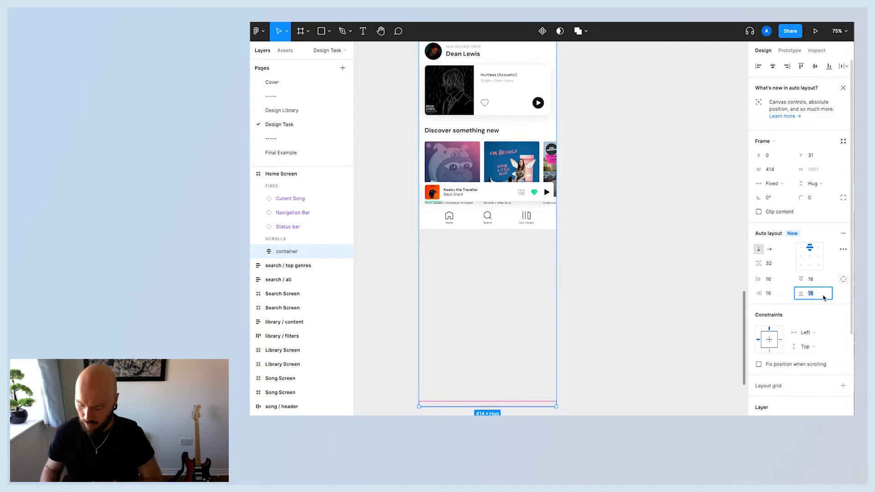
text(160)
key(Return)
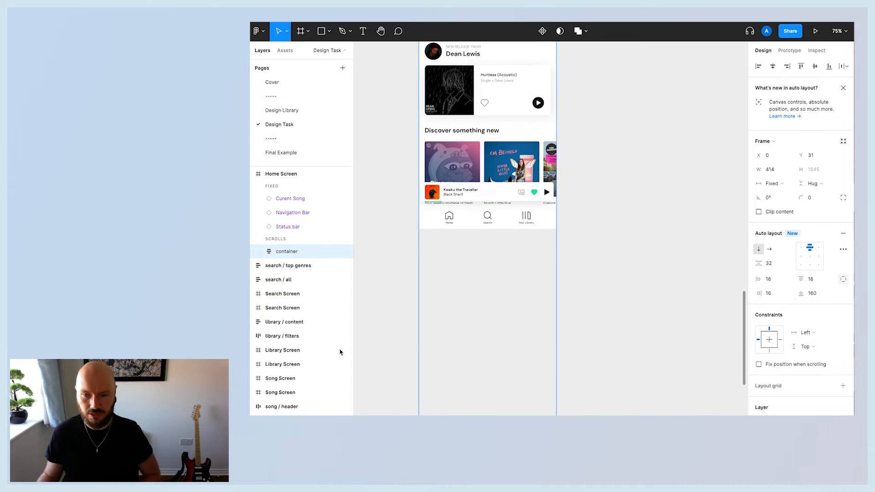
Try resizing the Discover carousel and switching its layout direction to horizontal, undoing both changes.
scroll(529, 365, down, 3)
scroll(570, 340, up, 2)
scroll(607, 332, up, 3)
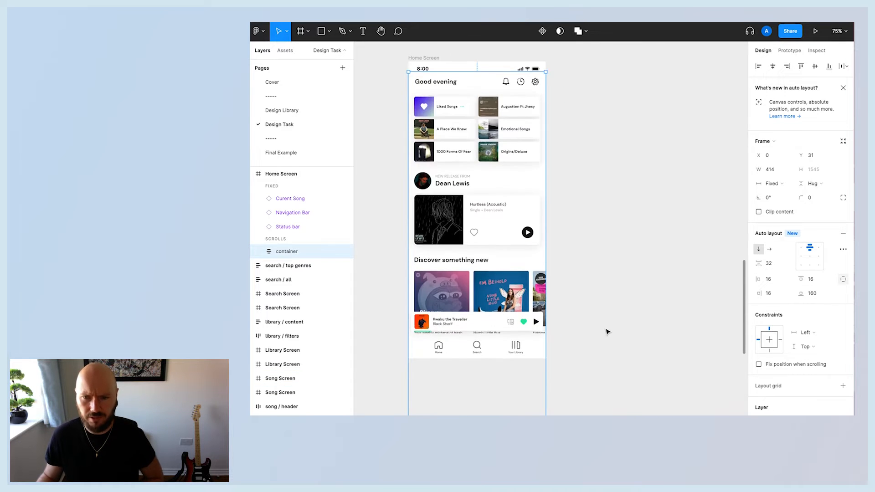
click(610, 279)
click(495, 229)
click(481, 298)
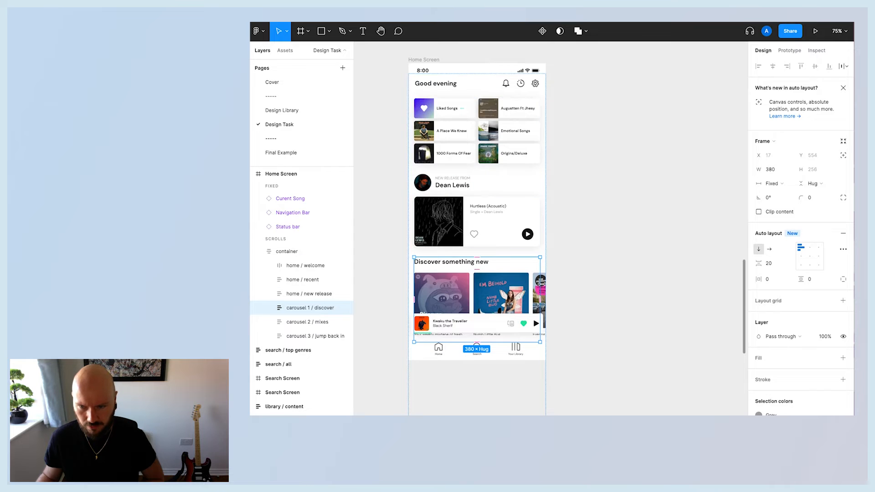
drag(541, 289, 543, 287)
key(ctrl+z)
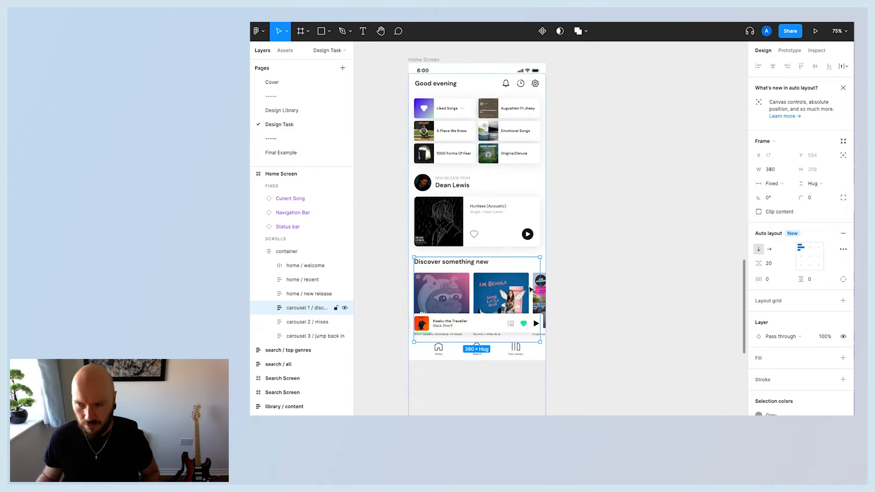
click(770, 250)
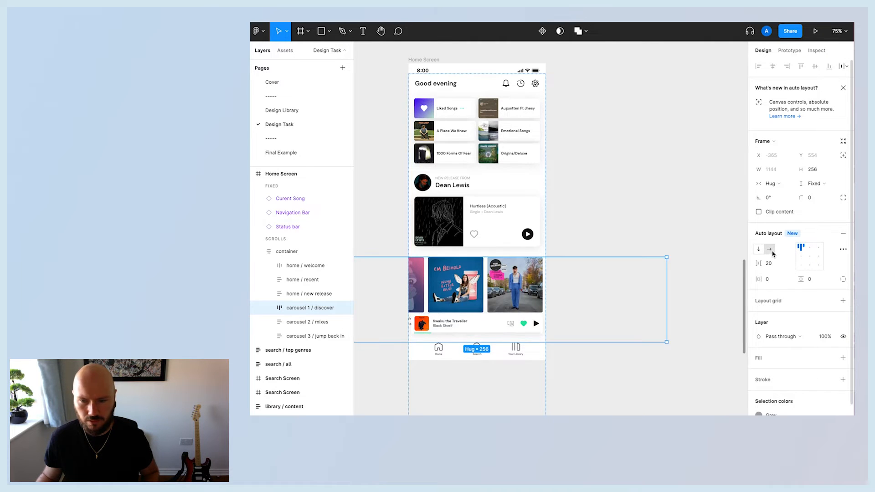
key(ctrl+z)
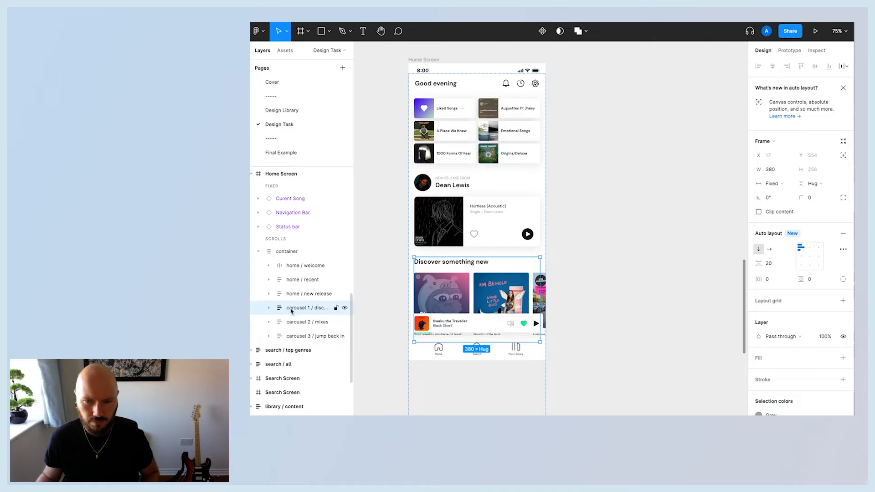
click(642, 314)
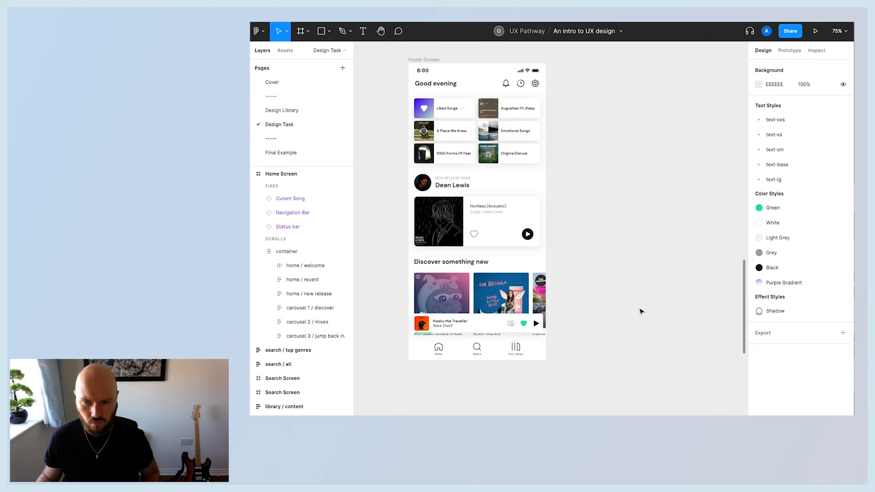
click(442, 273)
click(464, 292)
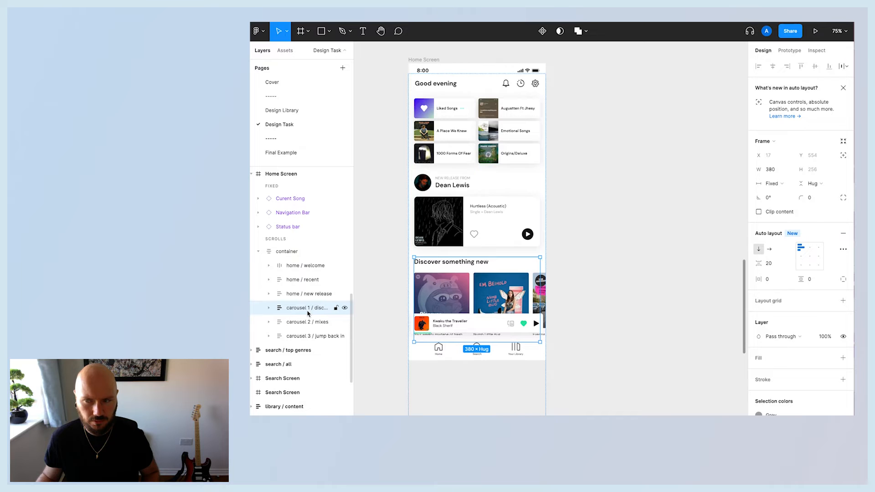
click(623, 234)
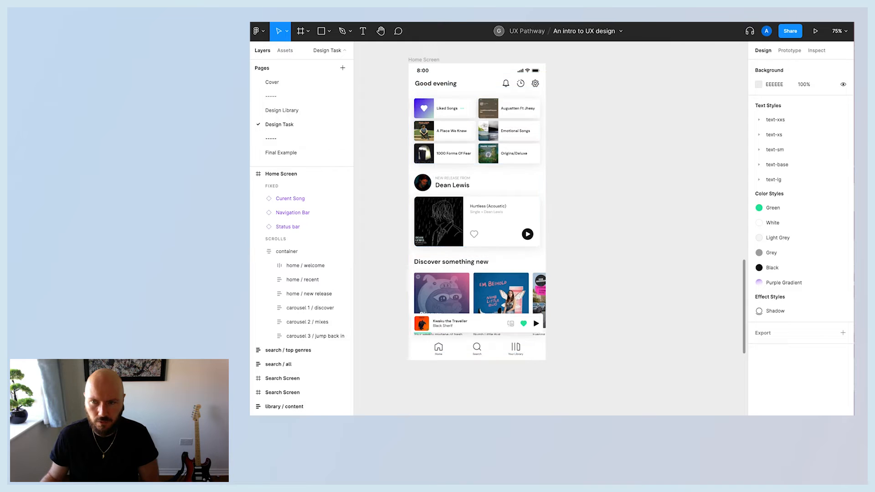
Select the Home Screen frame and open its prototype preview, reloading it.
click(422, 60)
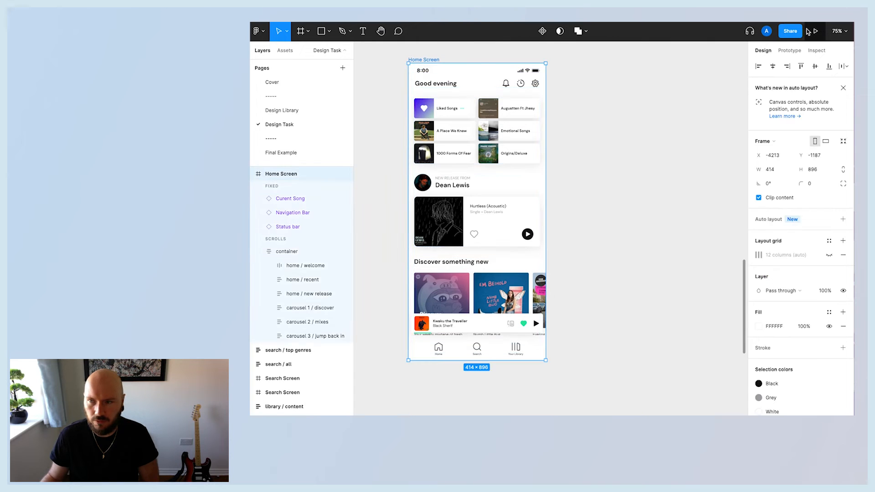
click(815, 31)
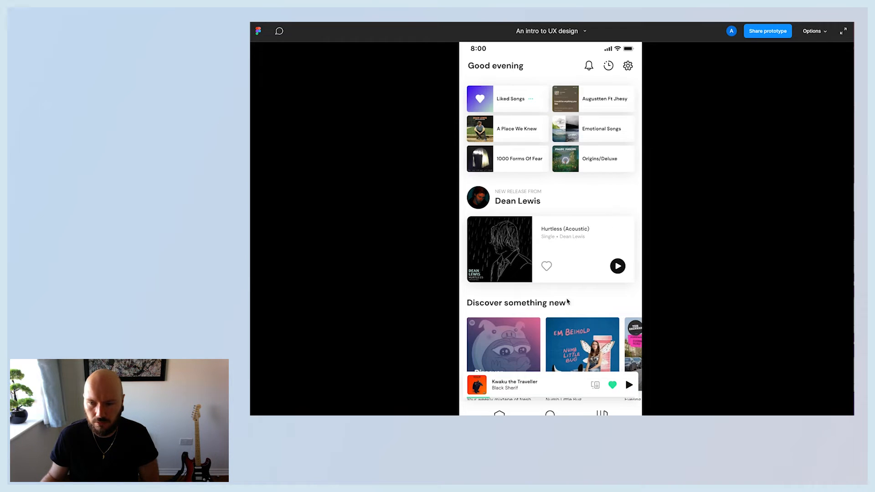
key(super+r)
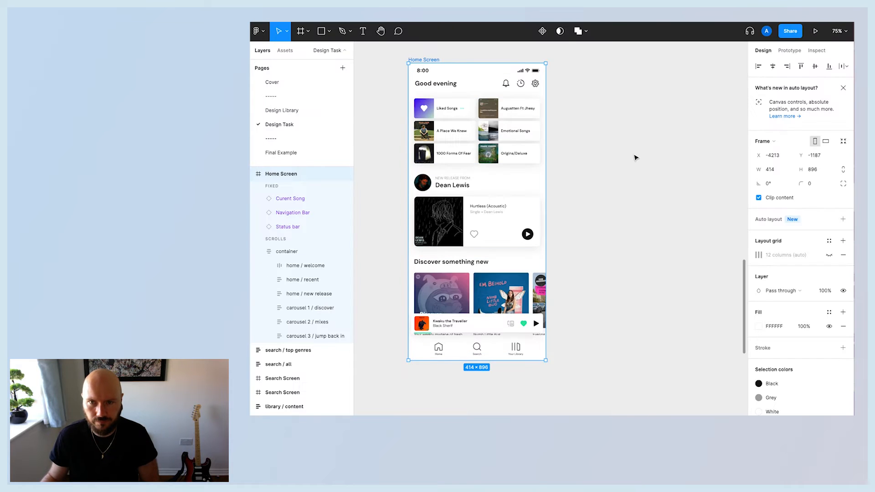
click(634, 158)
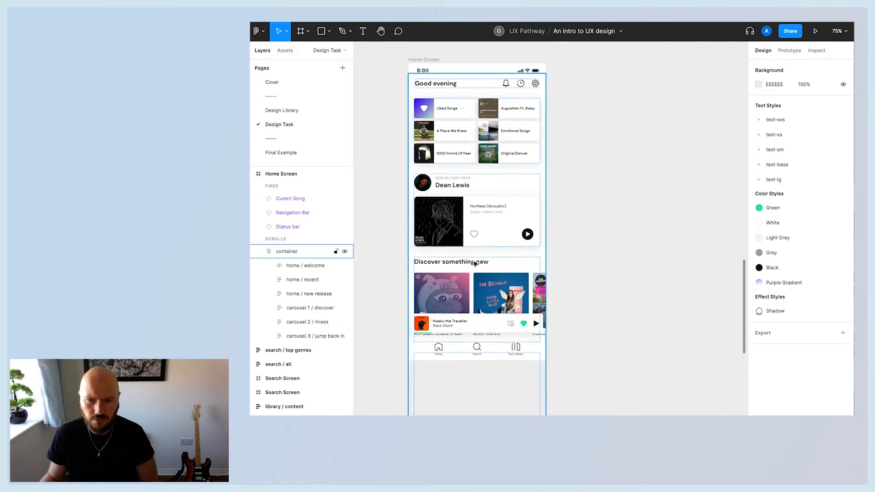
Set the scrolling container's bottom padding to 16.
click(543, 165)
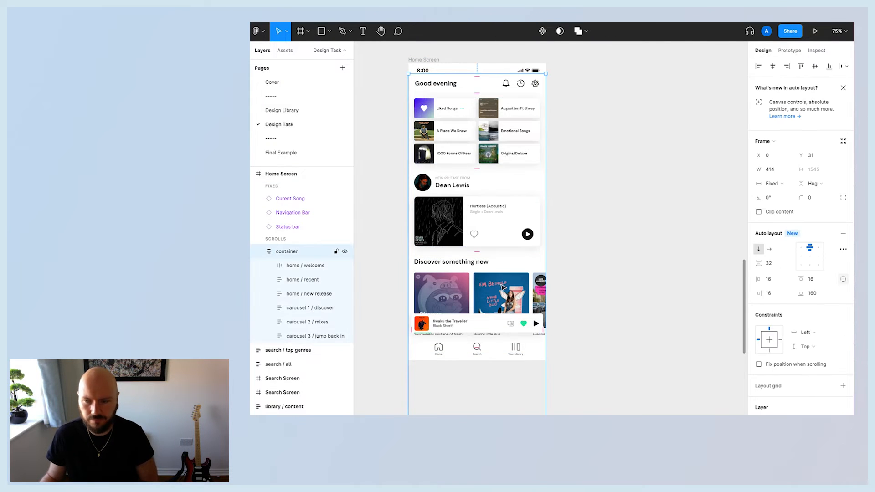
click(821, 294)
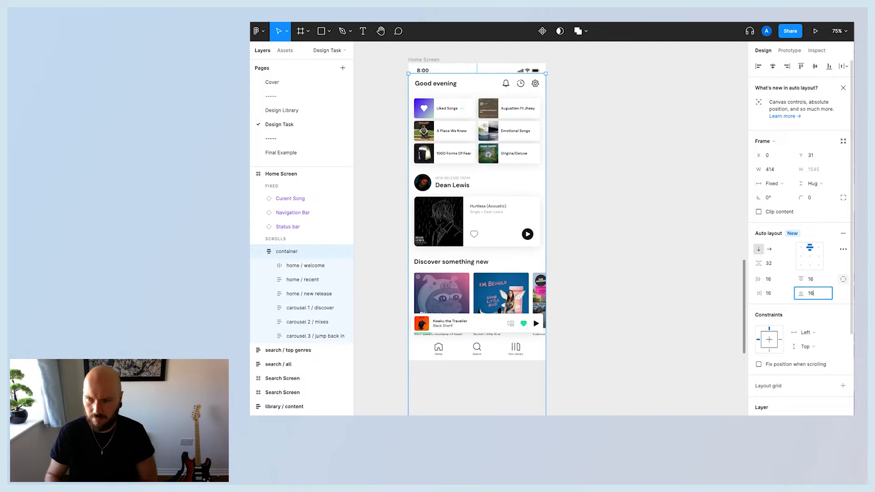
text(16)
click(599, 323)
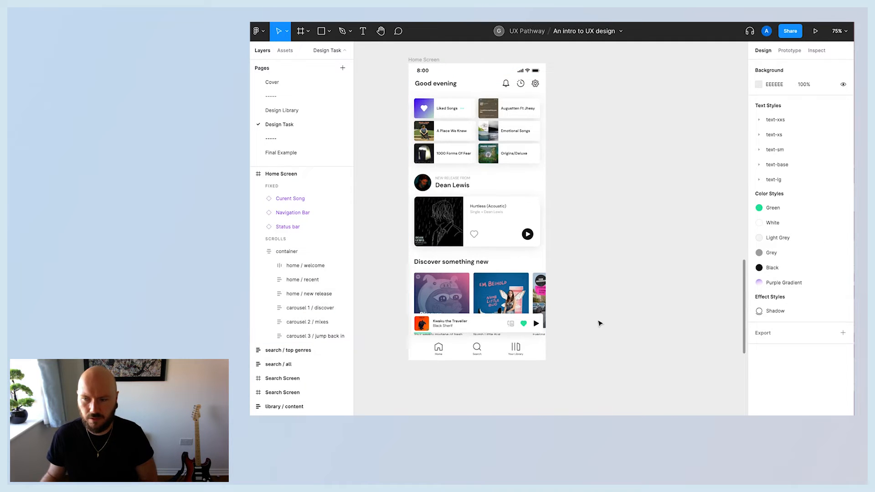
Give the scrolling container an independent bottom padding of 160.
click(432, 59)
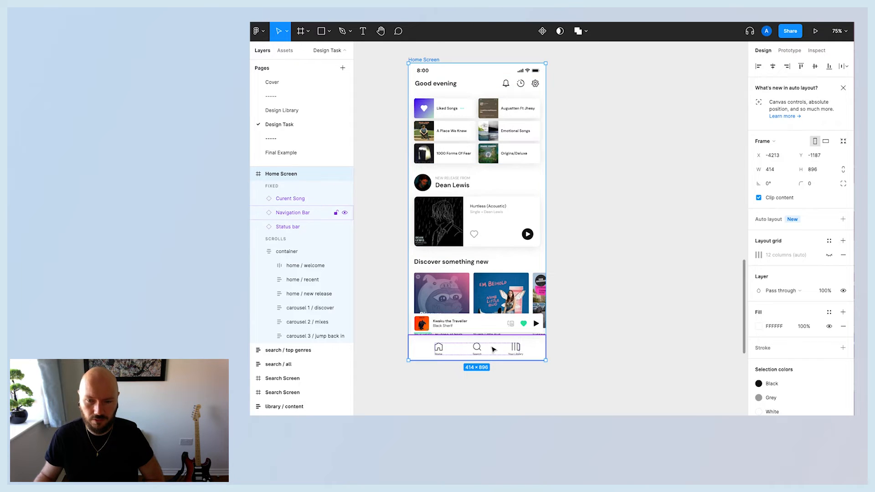
click(618, 284)
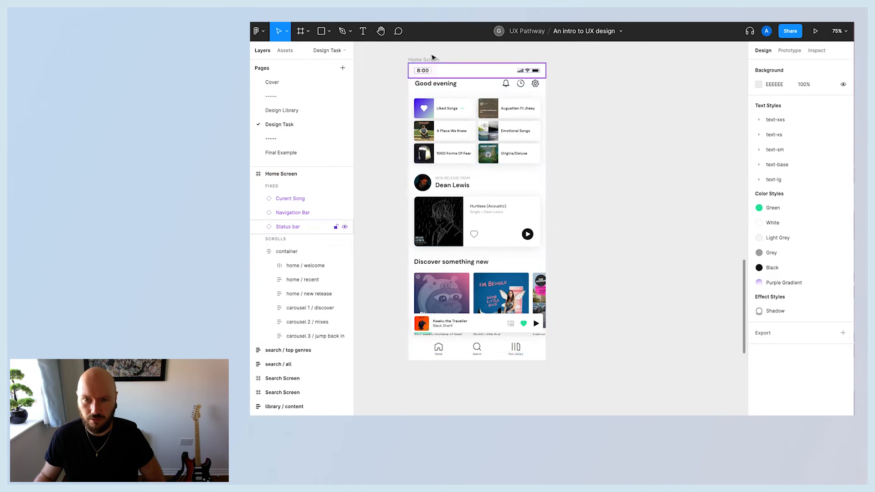
click(436, 84)
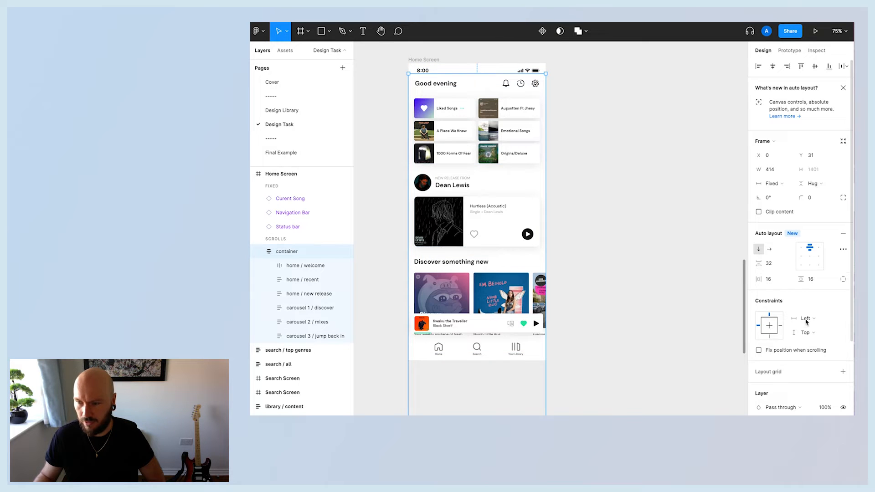
click(844, 279)
click(814, 298)
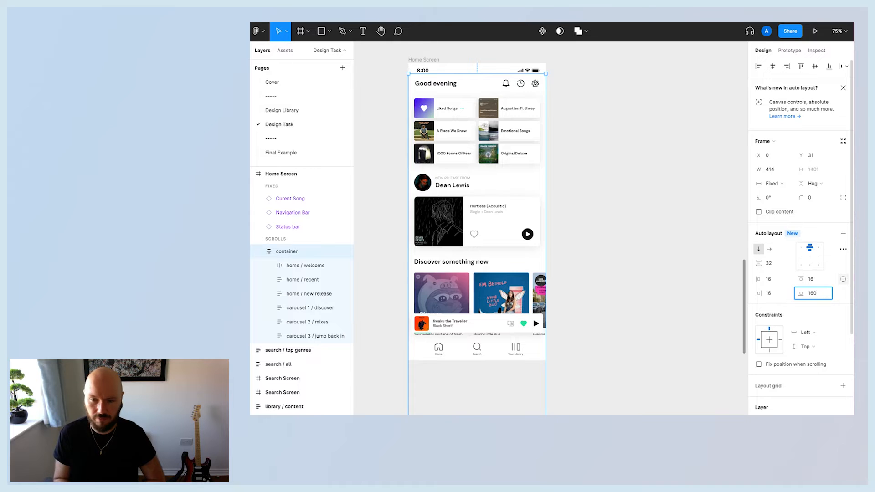
text(0)
key(Return)
click(670, 276)
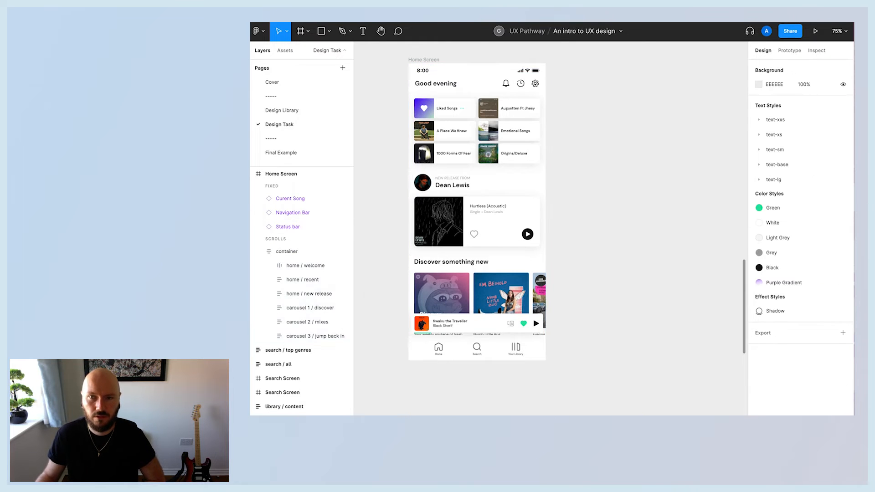
Preview the prototype, scrolling the Home screen vertically and the carousels horizontally.
key(ctrl+Tab)
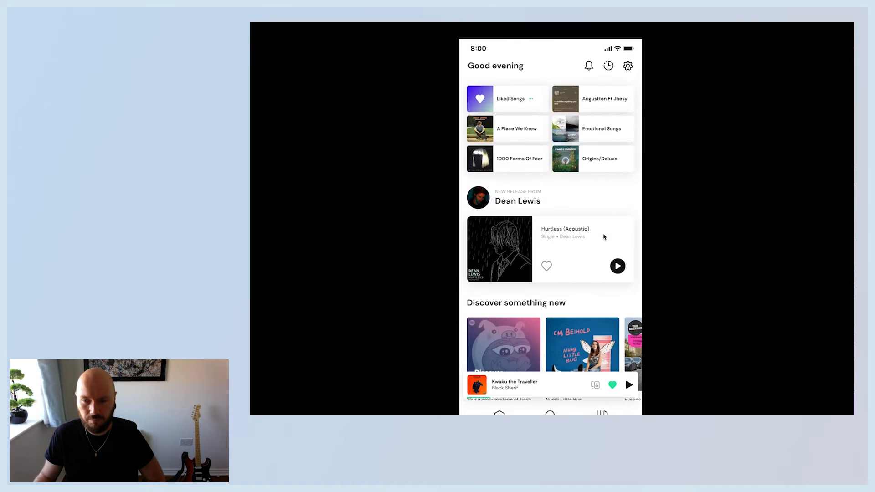
scroll(605, 237, down, 6)
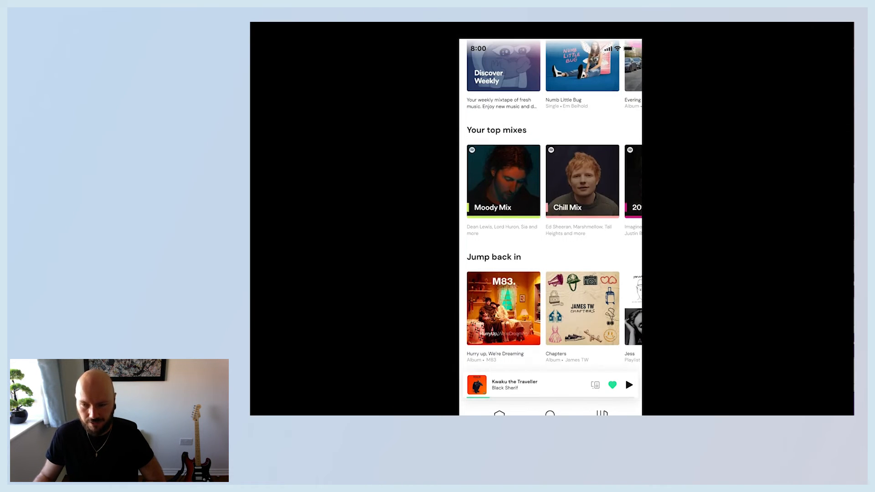
scroll(526, 315, up, 5)
scroll(532, 313, down, 5)
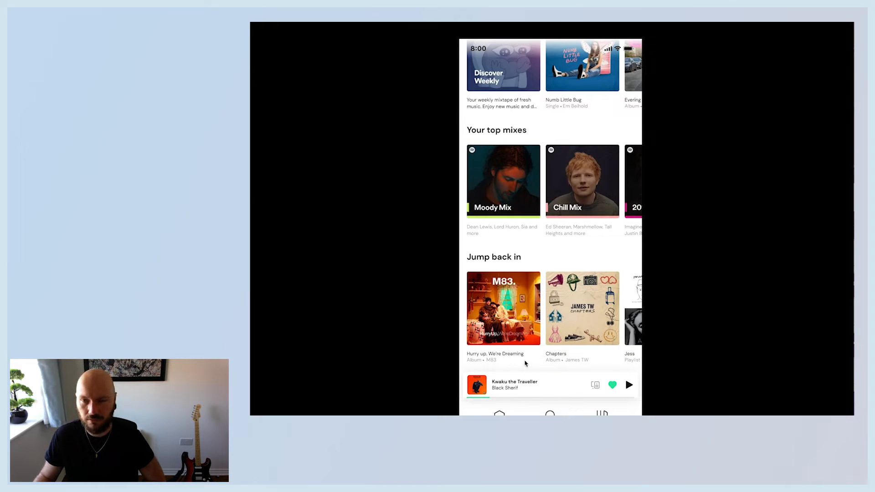
scroll(541, 306, up, 1)
scroll(541, 306, up, 10)
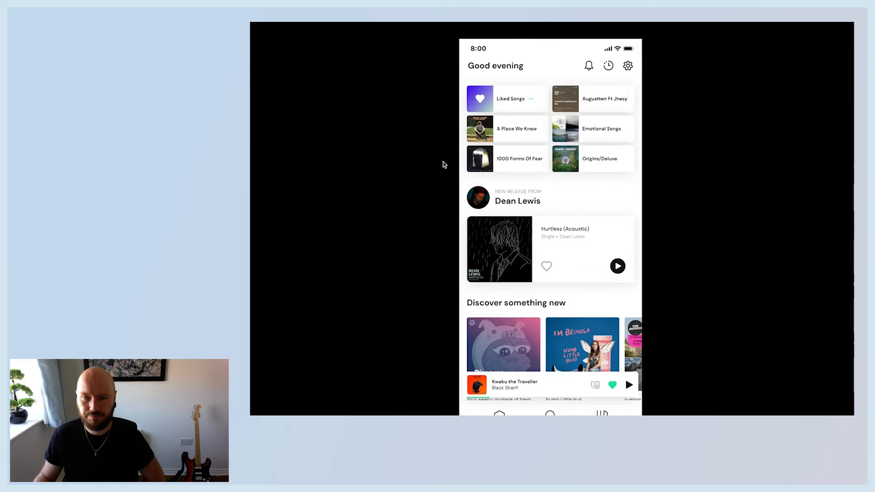
scroll(503, 265, down, 5)
scroll(503, 266, down, 5)
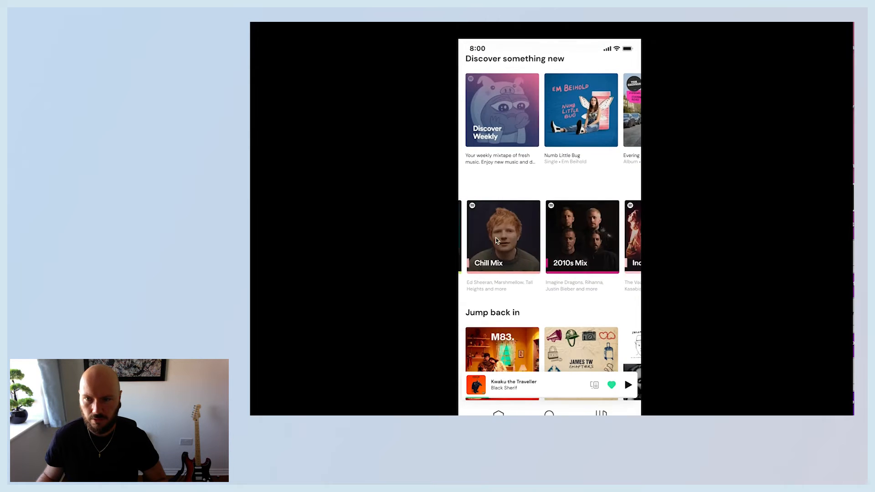
scroll(569, 248, right, 3)
scroll(568, 247, left, 2)
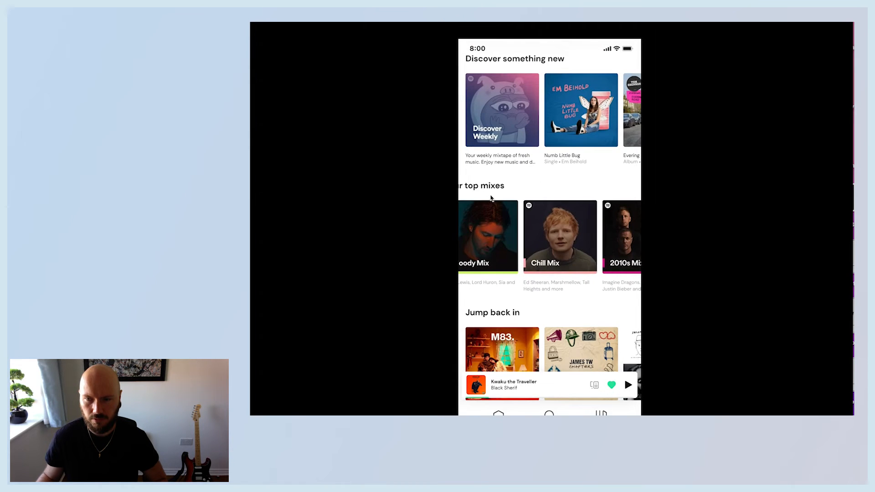
scroll(489, 212, left, 1)
scroll(547, 237, right, 6)
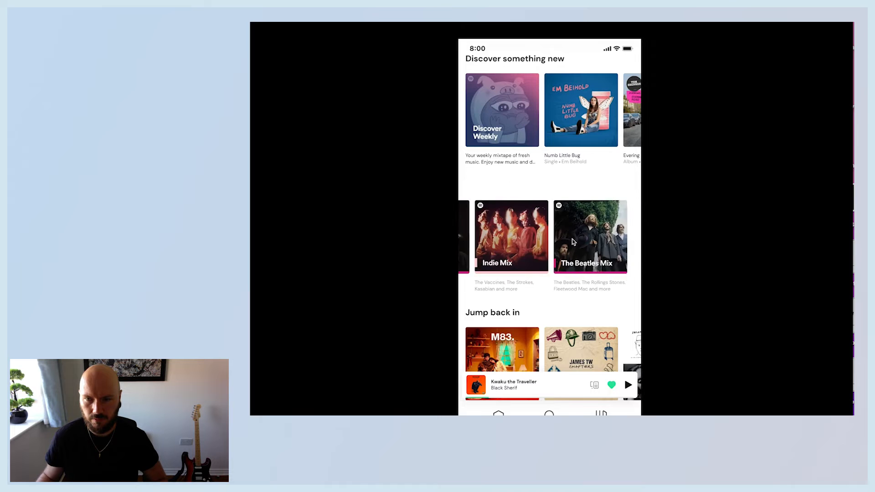
click(409, 23)
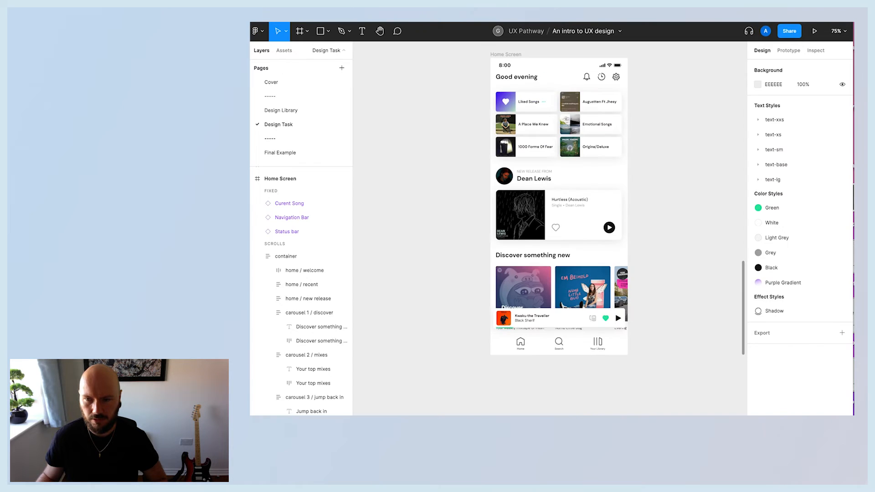
Try a different alignment for the scrolling container's auto layout, then restore the original one.
click(319, 313)
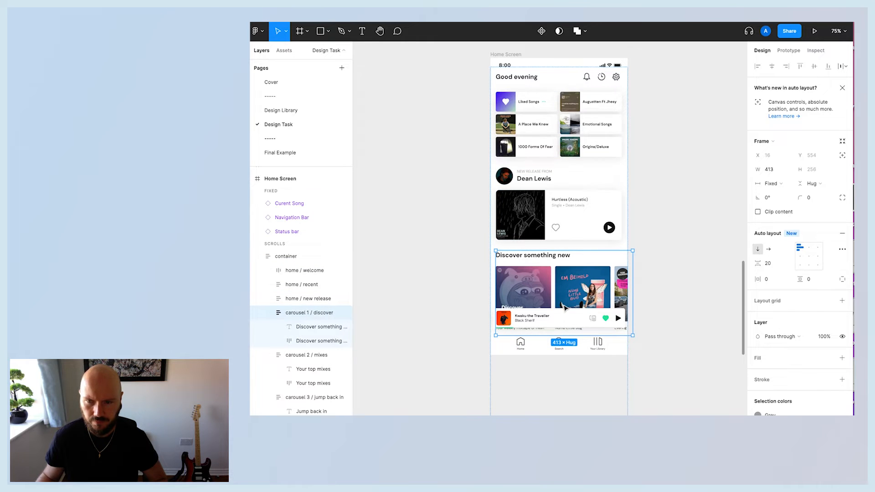
click(496, 86)
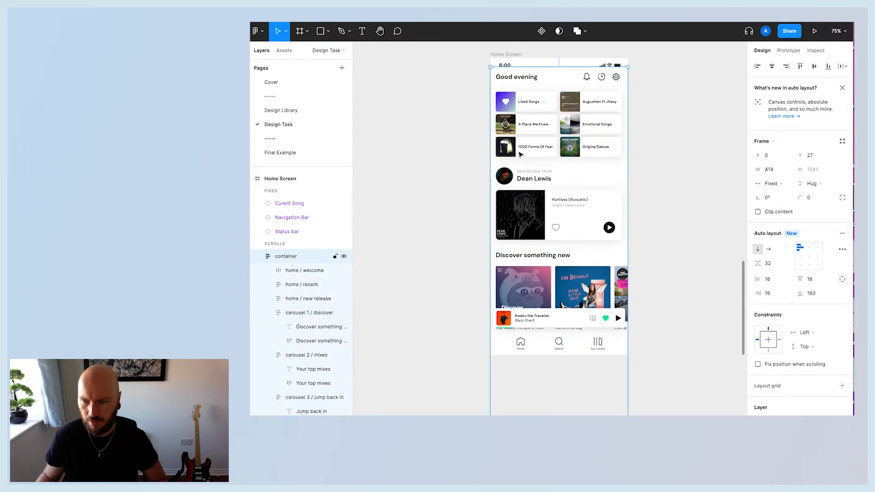
click(809, 249)
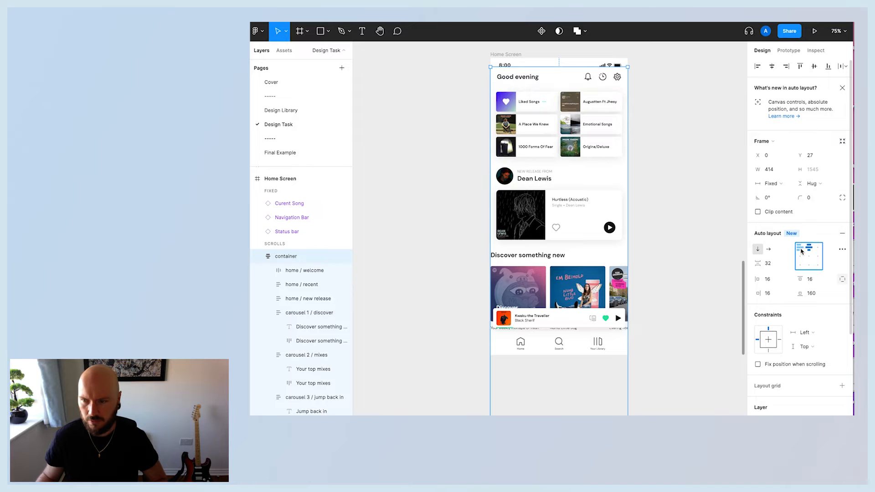
click(802, 250)
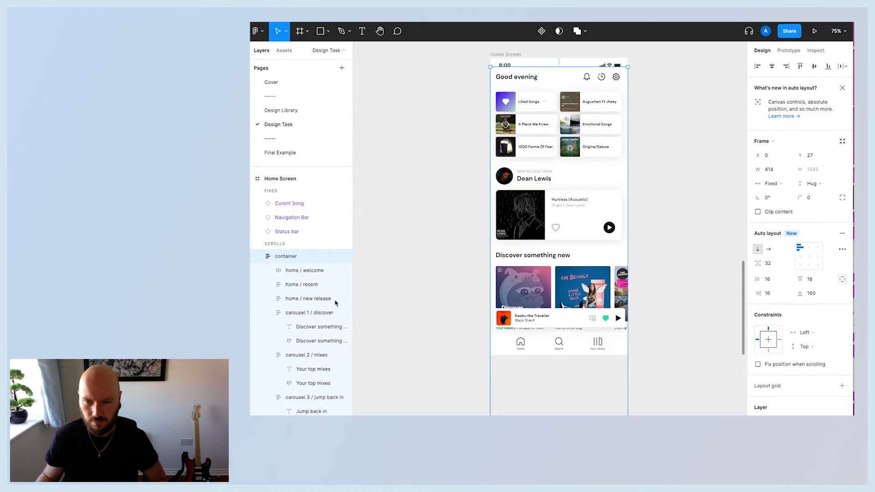
Narrow the Discover something new carousel frame to about 398 wide.
click(292, 313)
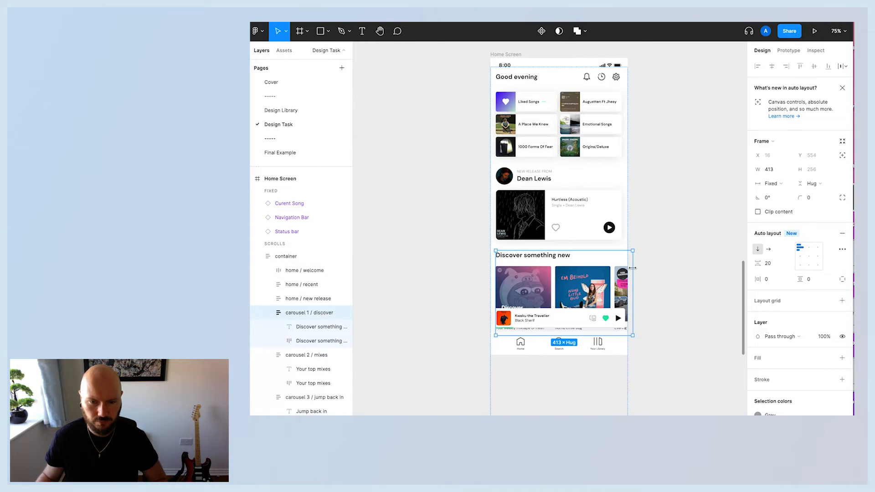
drag(633, 268, 628, 268)
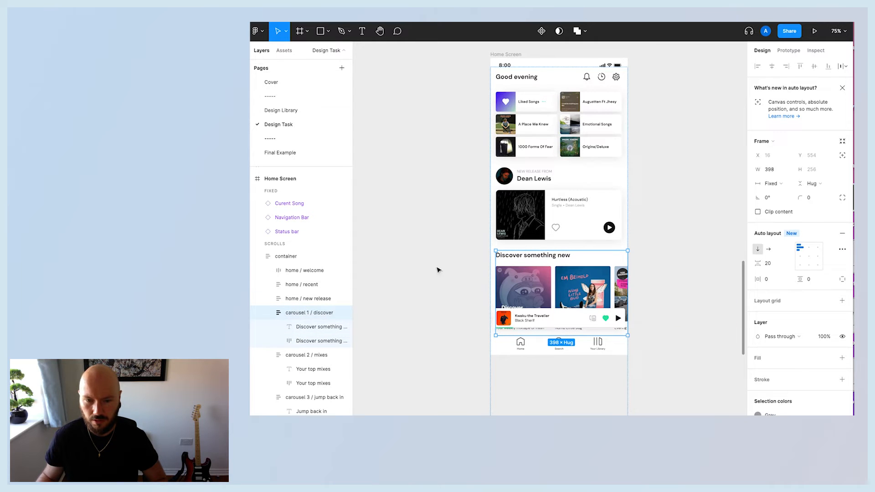
Set the Your top mixes carousel's overflow scrolling to Horizontal scrolling.
click(313, 342)
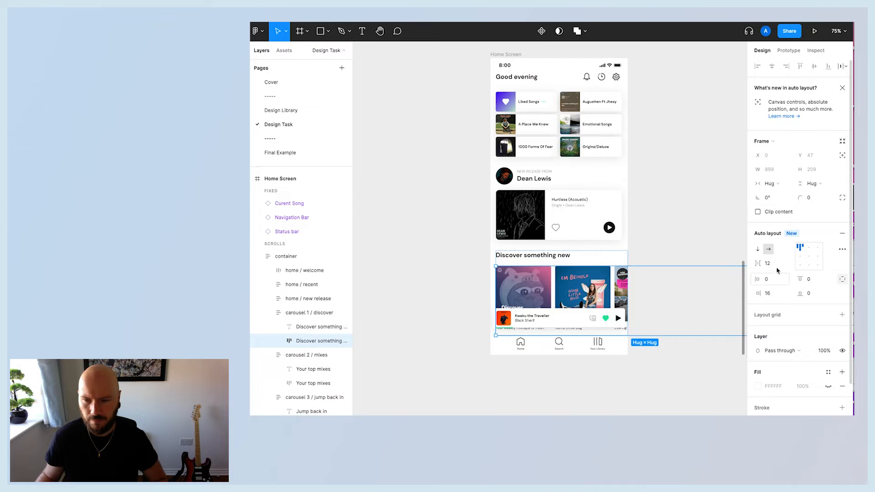
click(789, 50)
click(294, 355)
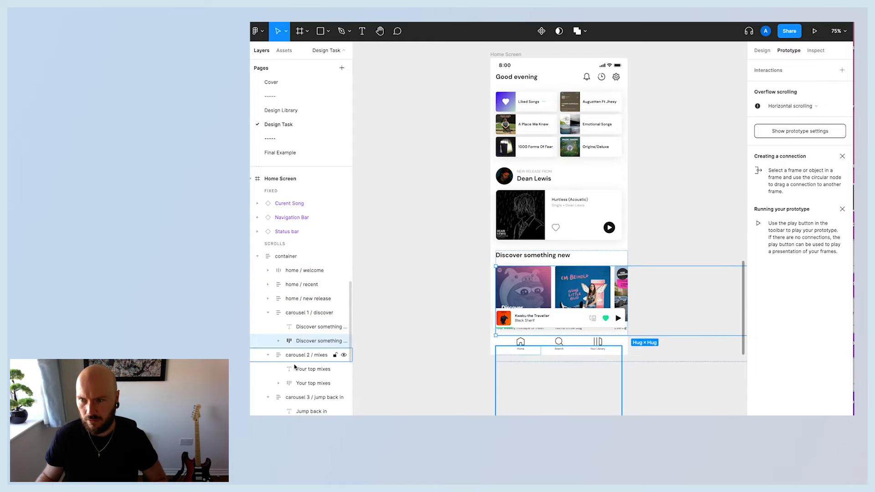
click(301, 383)
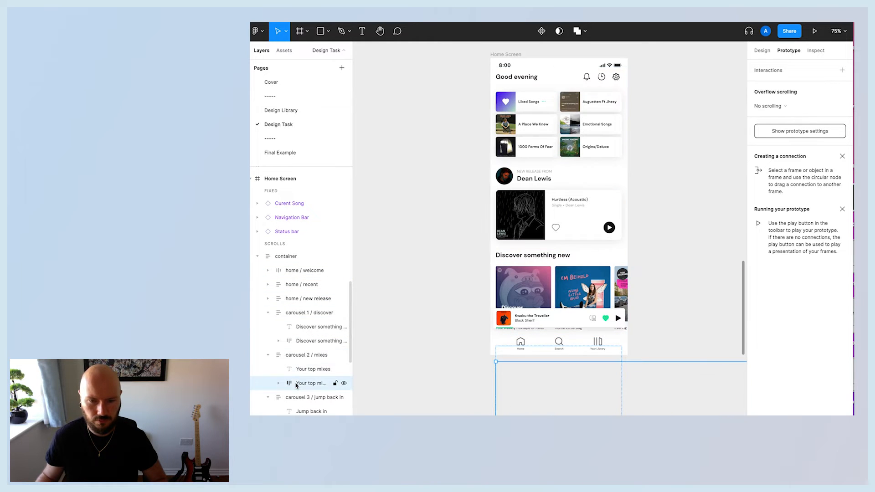
click(787, 106)
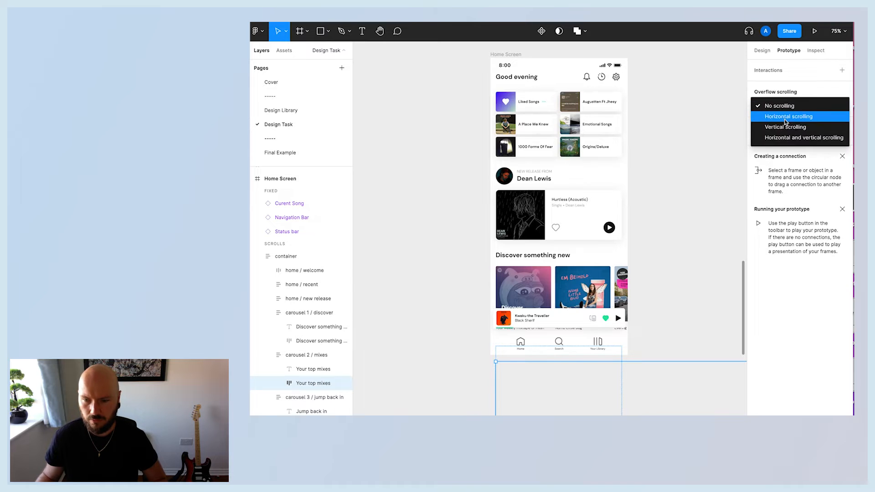
click(786, 121)
click(763, 51)
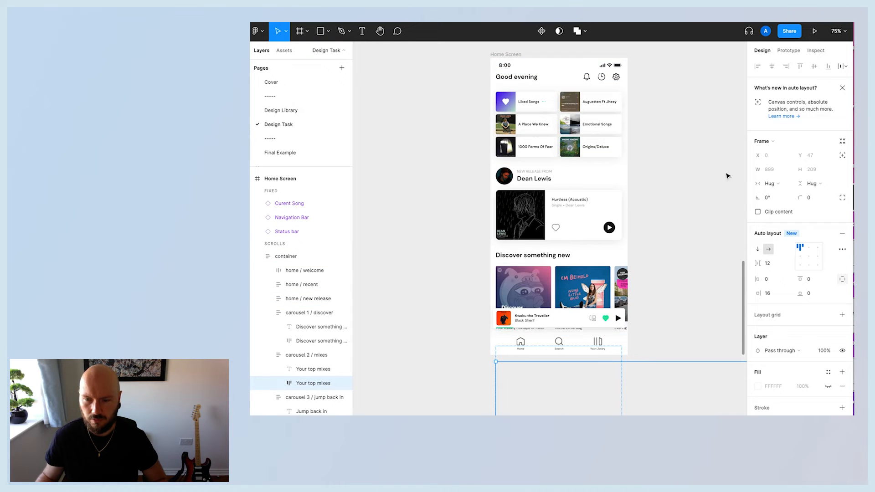
Turn off Clip content on the Home Screen frame to reveal its overflowing content.
click(510, 55)
click(702, 170)
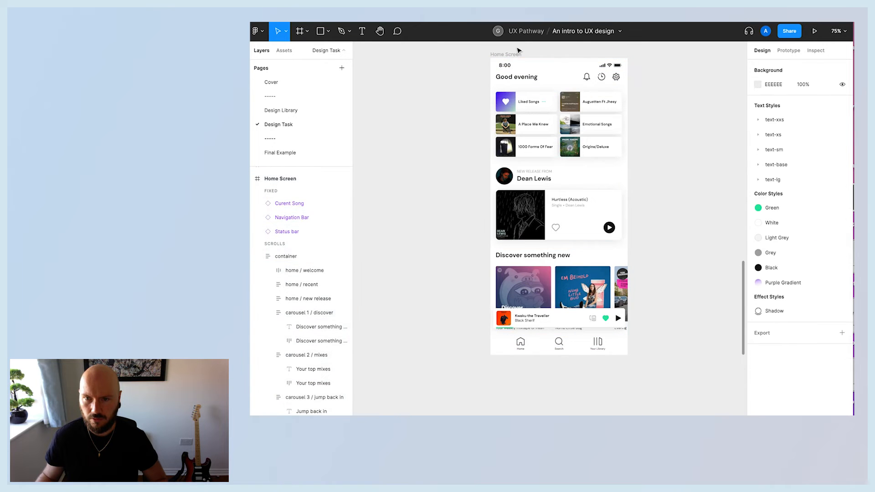
click(517, 54)
click(757, 198)
scroll(702, 206, down, 5)
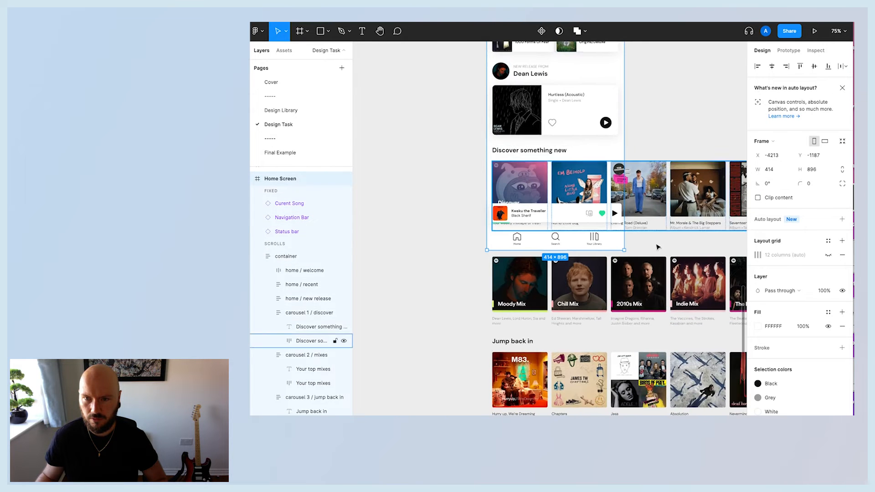
Check the prototype scrolling settings of the container and the mixes and Jump back in carousels.
click(286, 256)
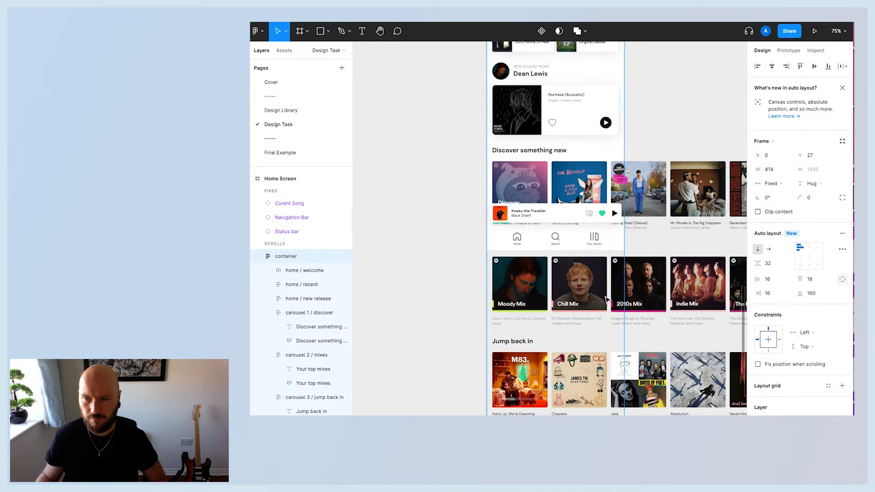
click(302, 355)
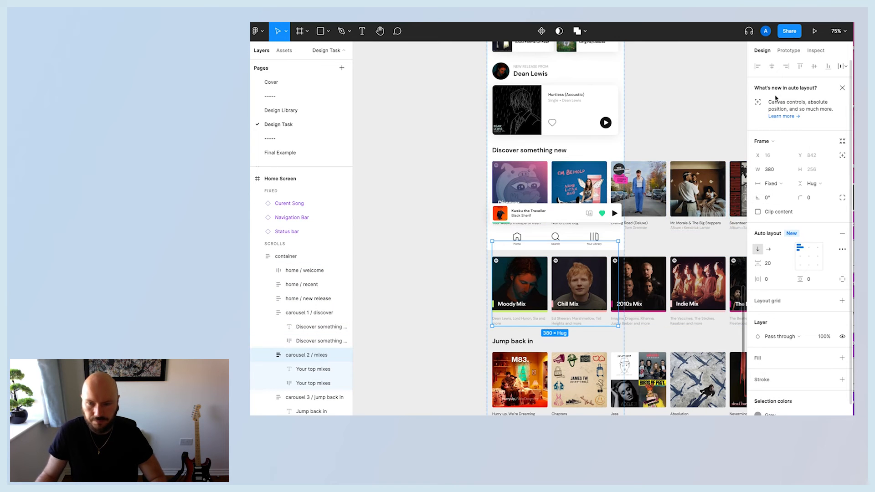
click(788, 50)
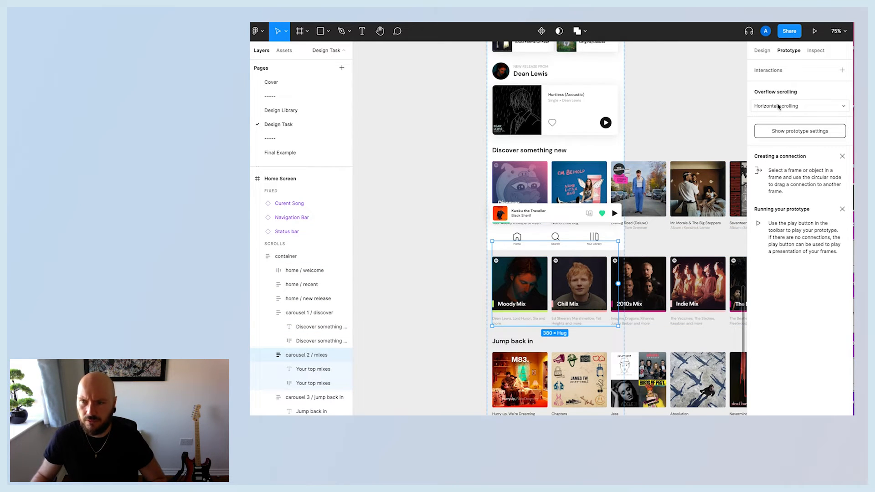
click(310, 383)
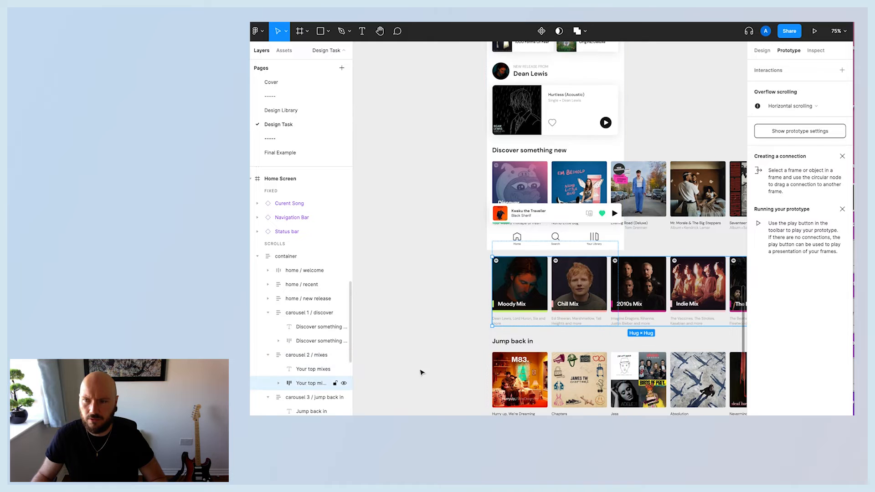
click(311, 397)
click(321, 424)
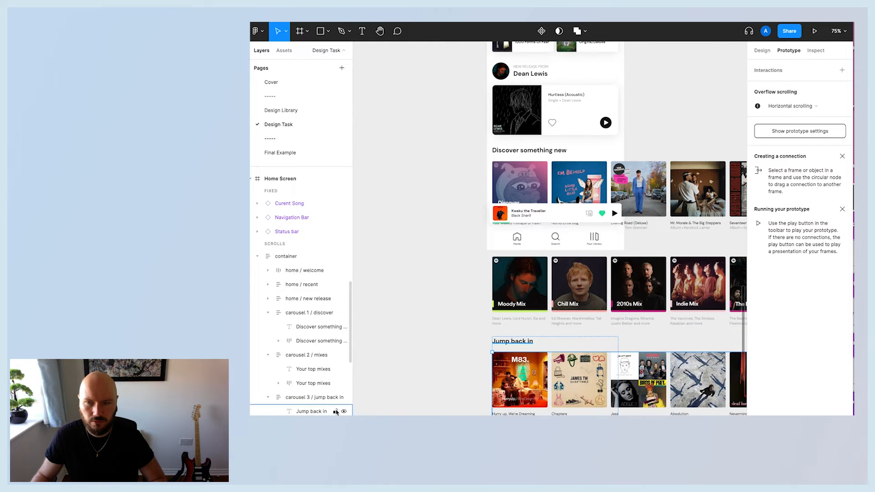
click(404, 318)
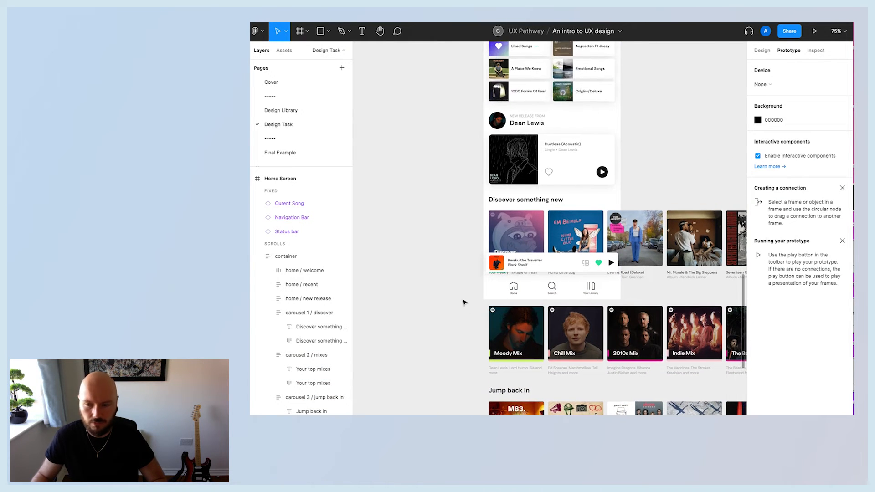
Widen the Jump back in carousel frame to match the mixes carousel's width.
click(320, 355)
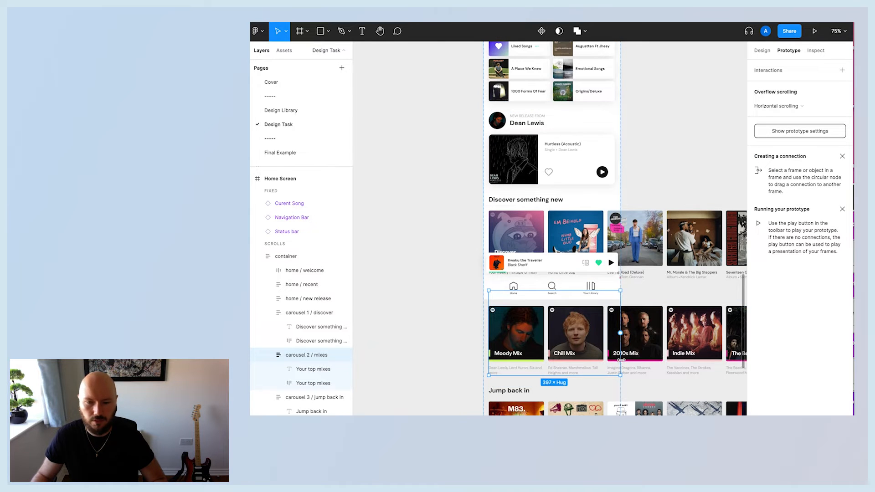
scroll(621, 360, down, 3)
click(621, 365)
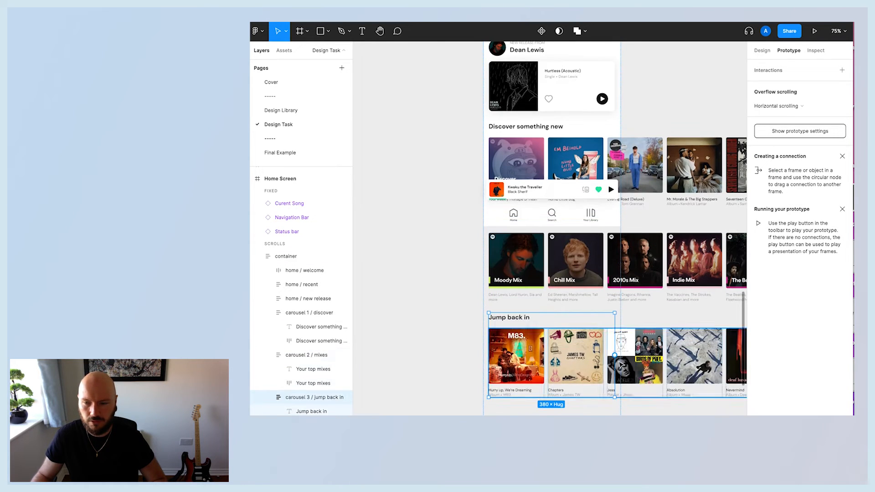
drag(615, 365, 621, 370)
click(424, 301)
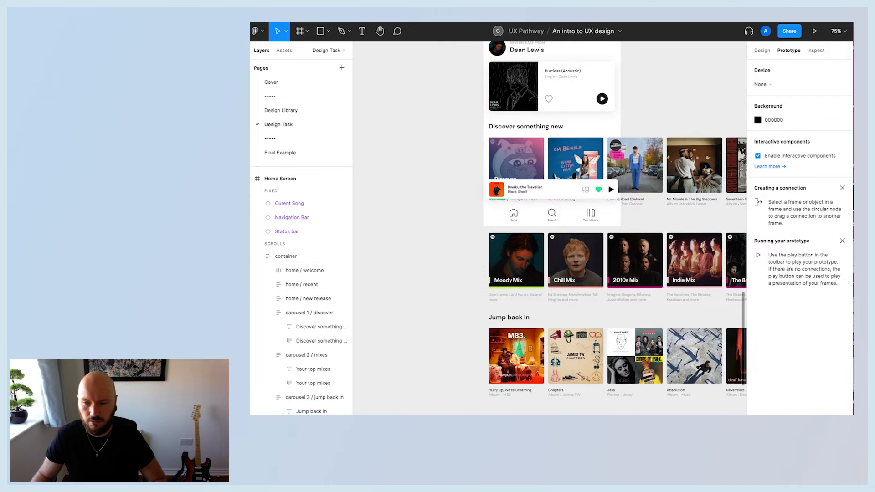
Preview the prototype, swiping the carousels horizontally and scrolling the Home screen vertically.
key(ctrl+alt+Return)
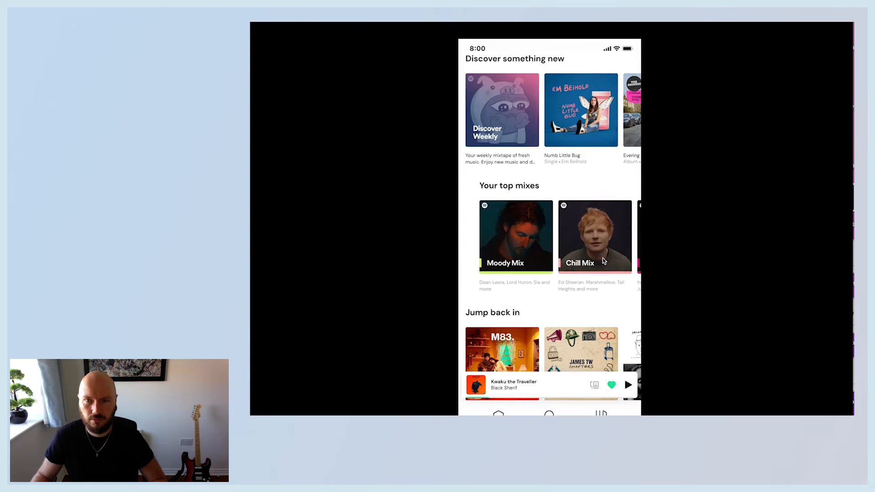
drag(587, 347, 448, 351)
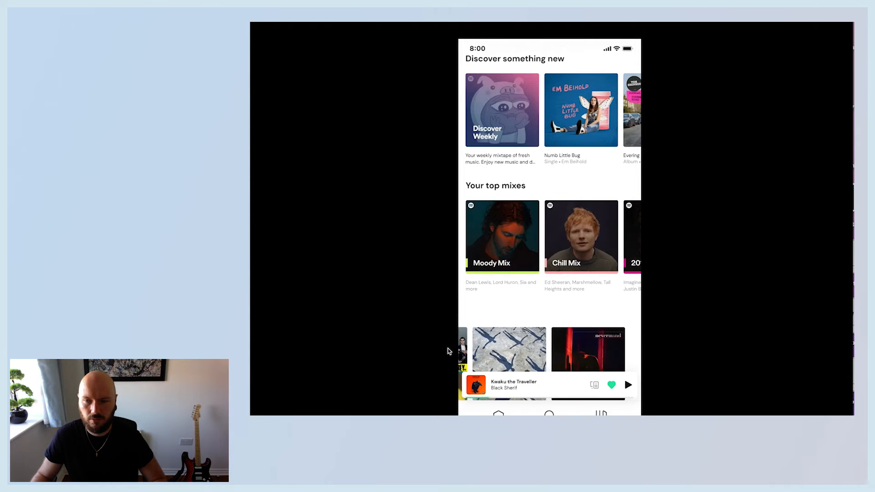
drag(508, 348, 595, 319)
scroll(555, 301, down, 2)
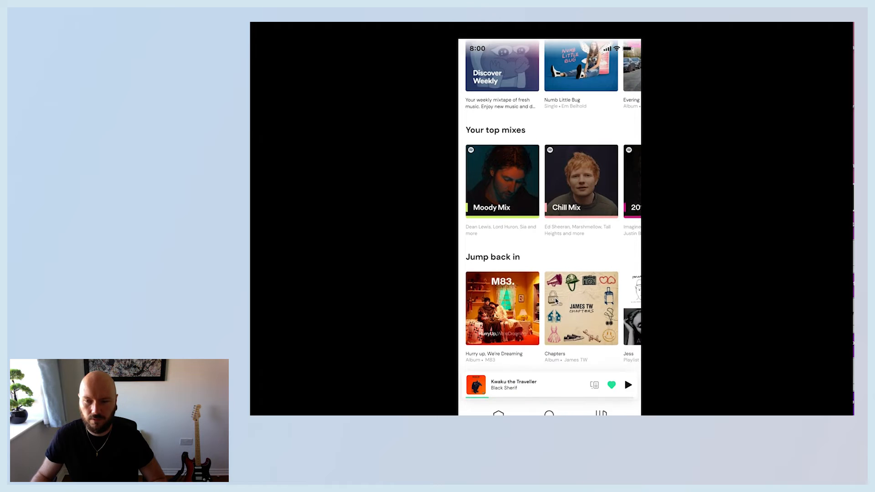
scroll(557, 301, up, 5)
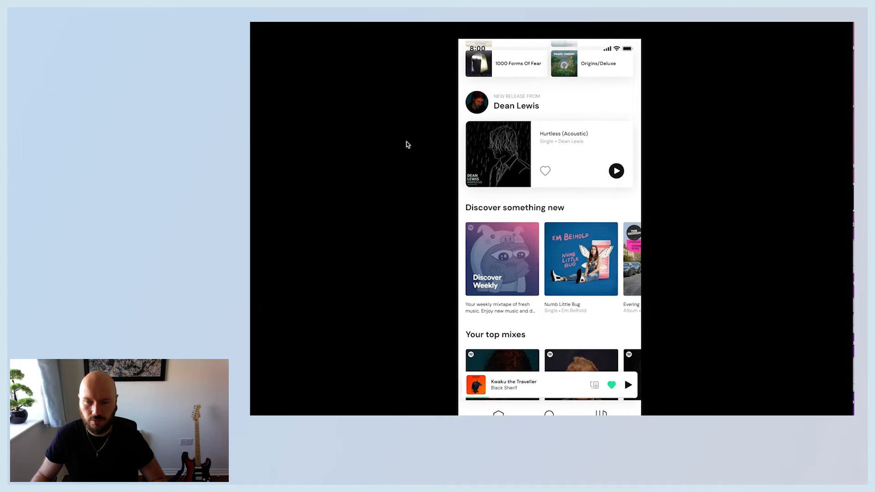
scroll(508, 259, down, 1)
scroll(587, 257, up, 5)
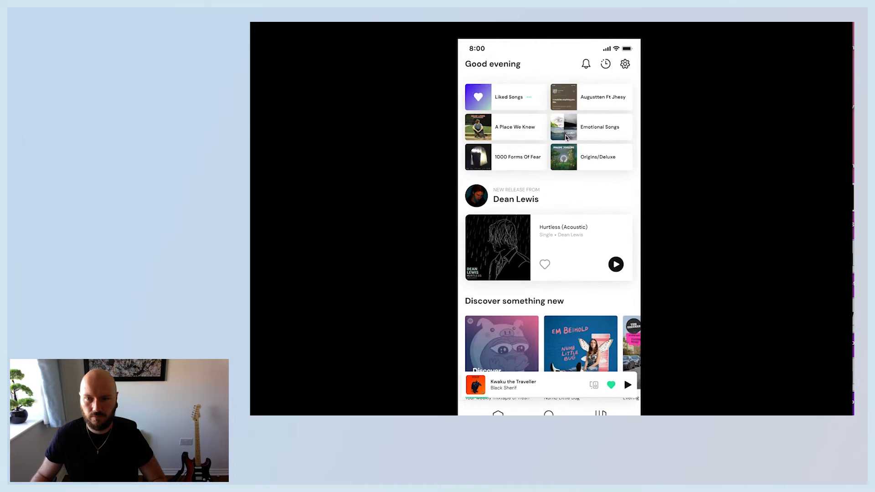
scroll(563, 235, down, 6)
drag(604, 303, 742, 303)
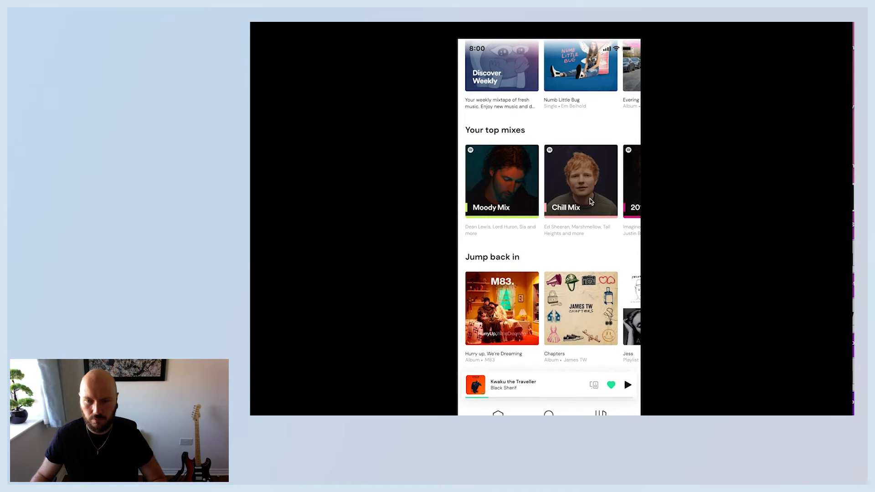
click(319, 17)
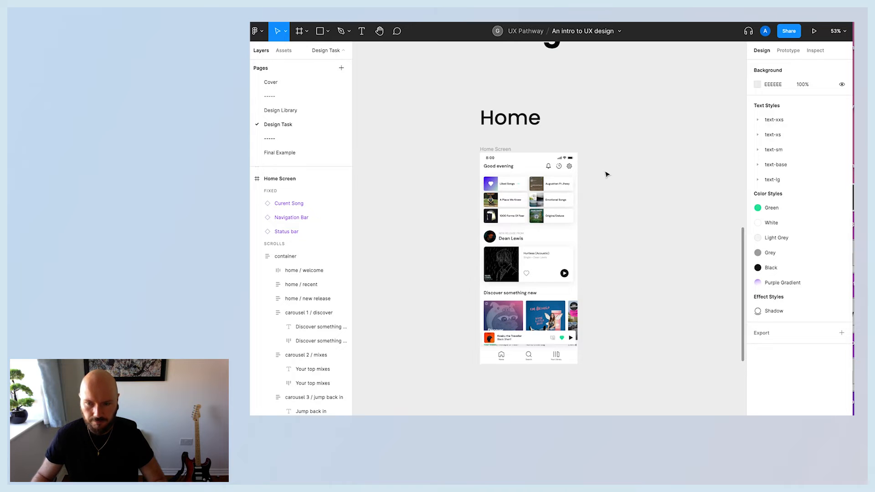
Paste the Home screen's status bar, current song and navigation bar into the Search Screen frame.
scroll(604, 170, right, 3)
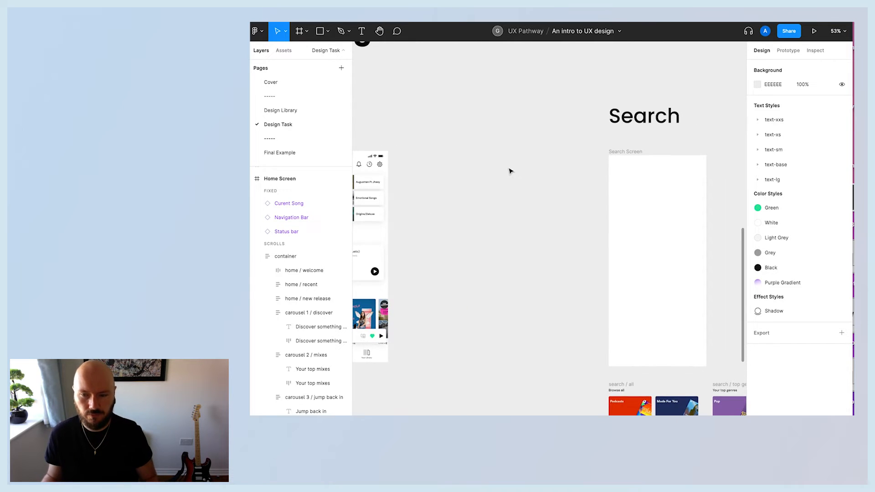
scroll(511, 171, down, 2)
scroll(511, 171, up, 5)
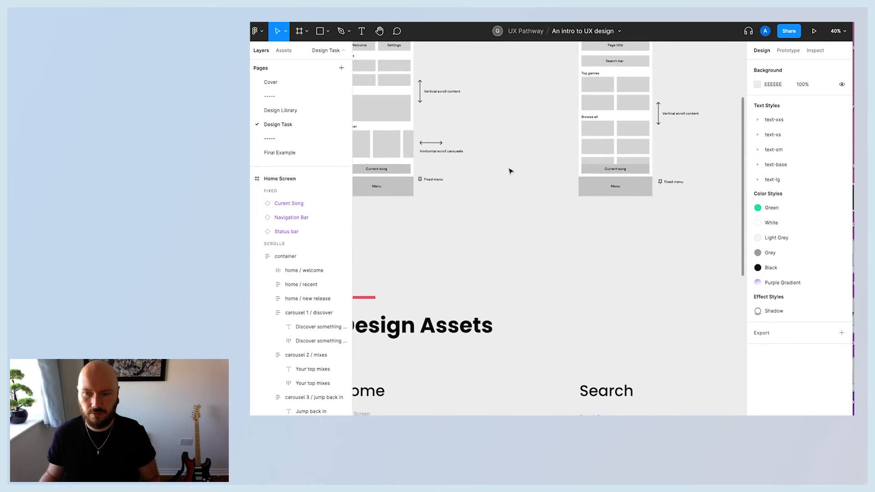
scroll(510, 171, down, 2)
scroll(570, 187, up, 5)
scroll(569, 187, right, 2)
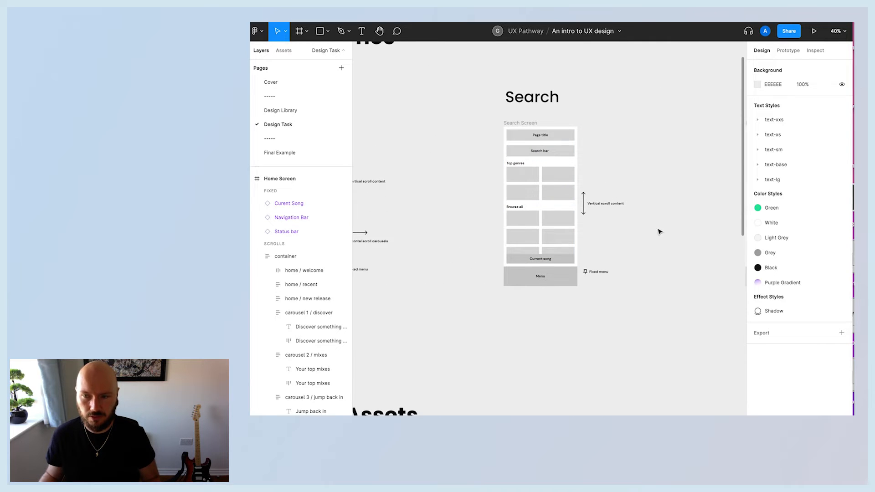
scroll(613, 315, down, 5)
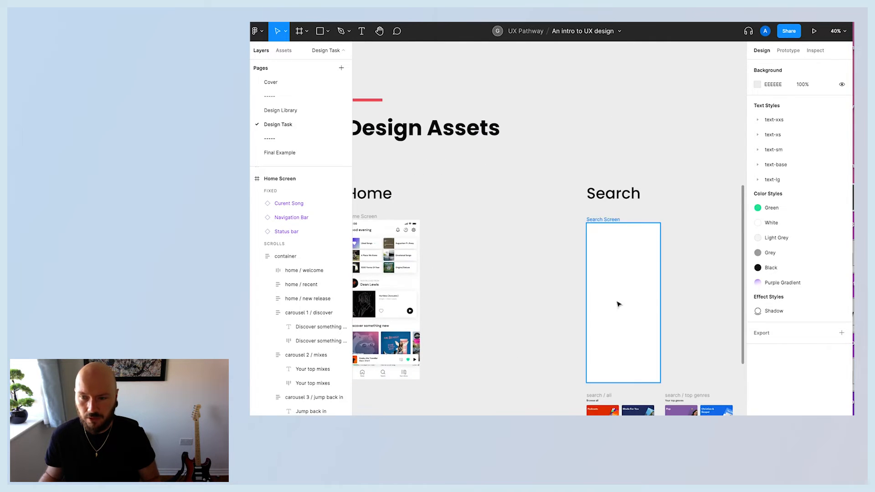
scroll(524, 316, left, 2)
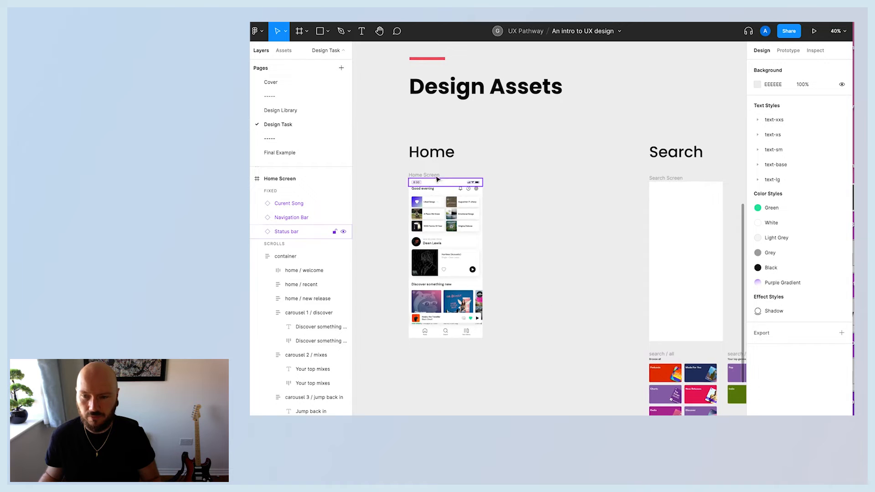
click(427, 184)
shift+click(453, 320)
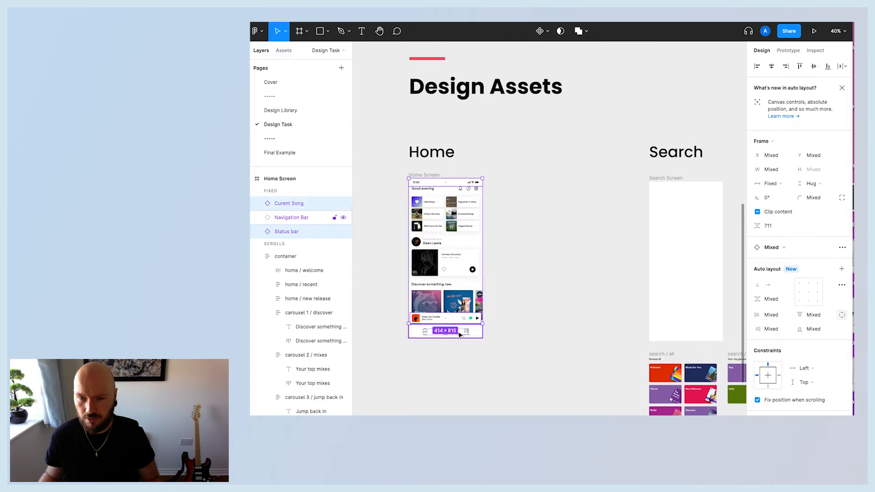
shift+click(474, 331)
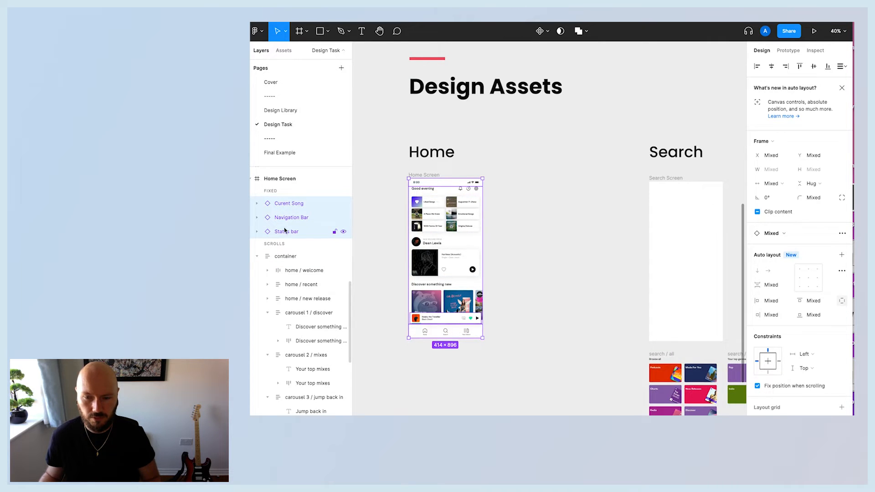
click(665, 180)
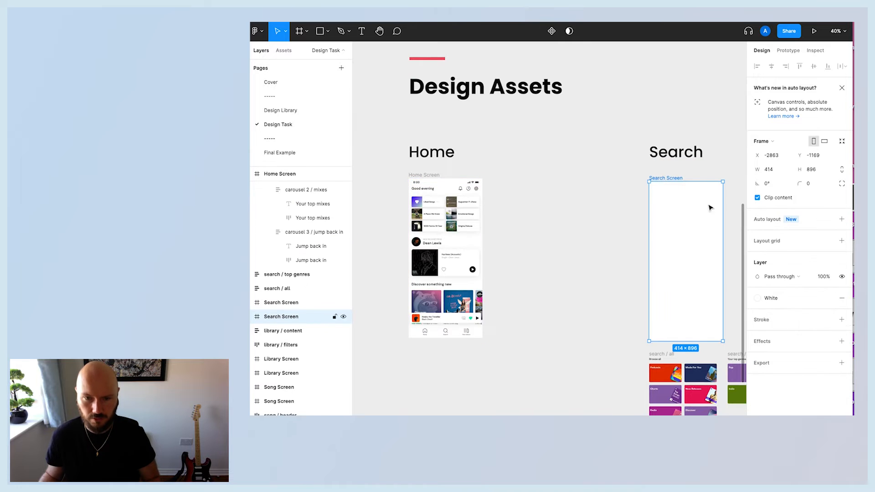
key(ctrl+v)
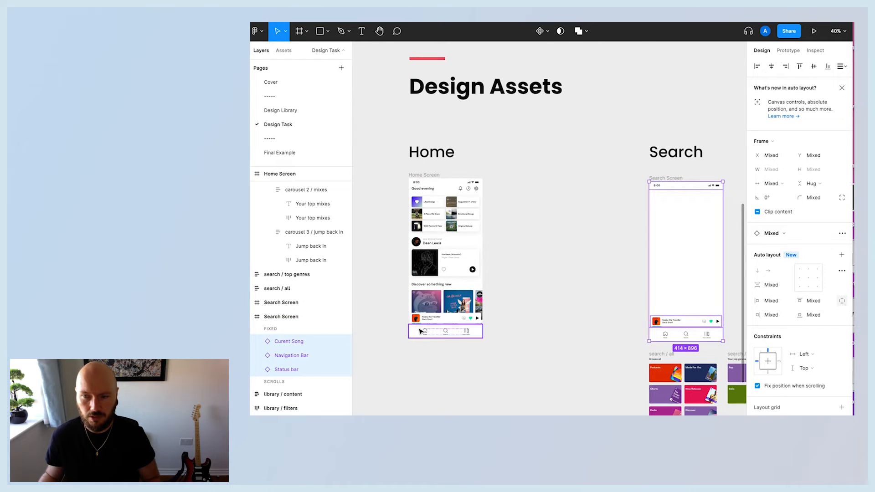
click(555, 269)
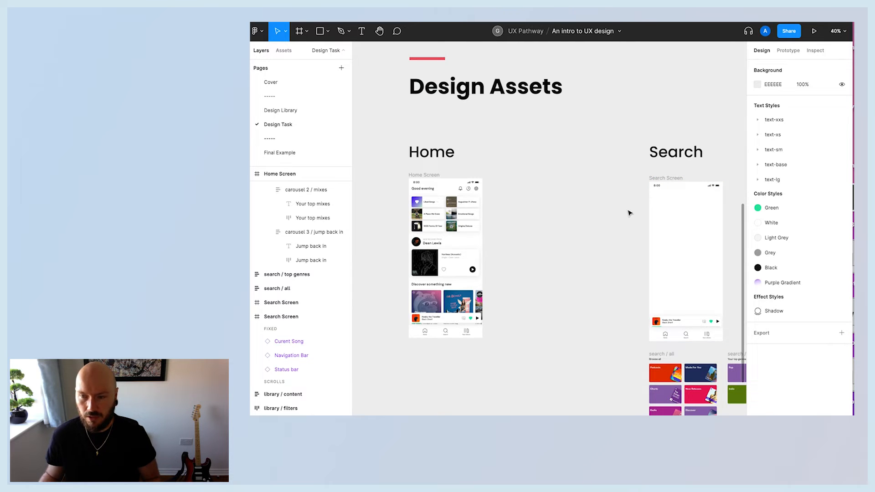
Move the top genres section into the Search Screen frame.
click(665, 178)
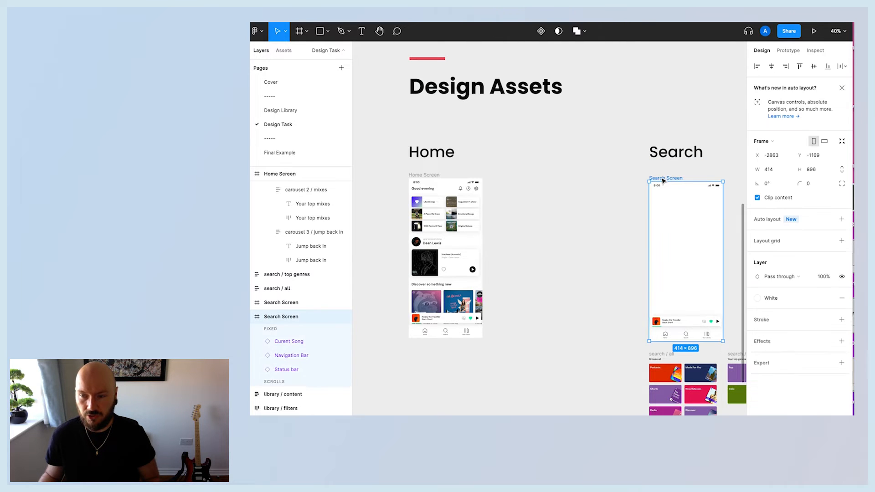
click(591, 290)
scroll(592, 290, right, 5)
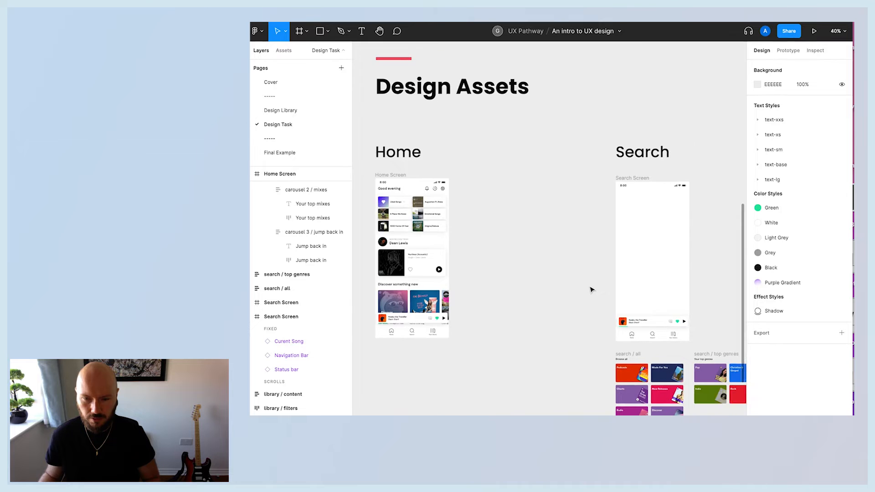
scroll(633, 348, down, 3)
scroll(634, 348, down, 2)
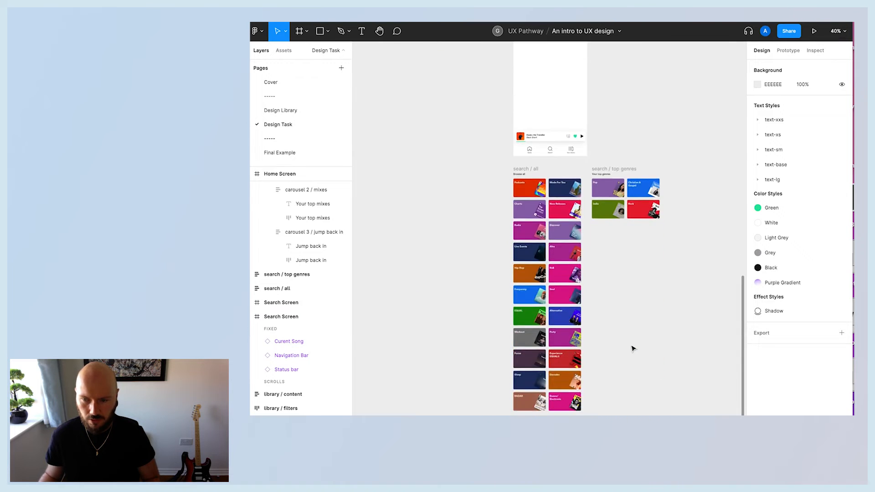
scroll(631, 347, up, 4)
drag(625, 329, 547, 184)
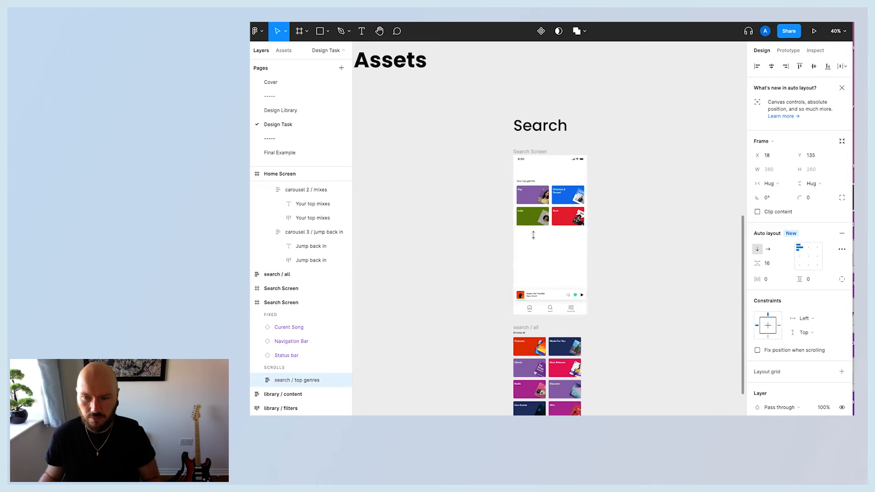
Place the Browse all section below the top genres and wrap both in an auto layout frame with 32 spacing.
drag(525, 331, 528, 234)
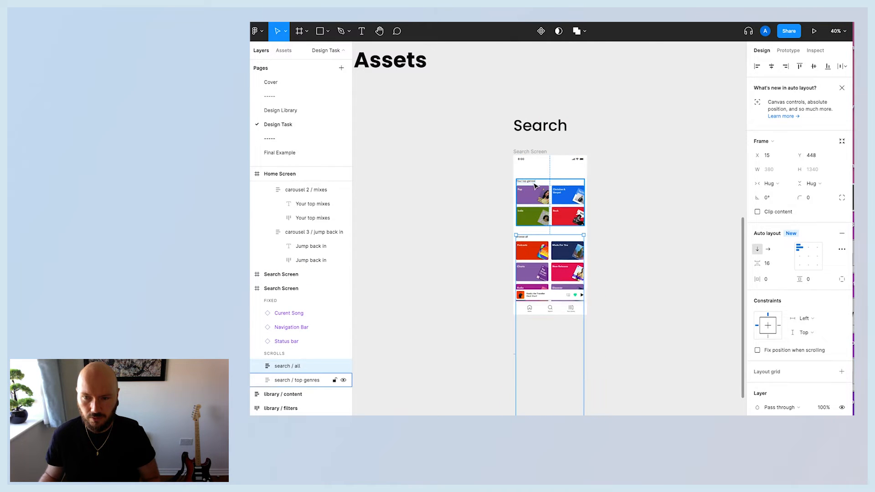
shift+click(529, 224)
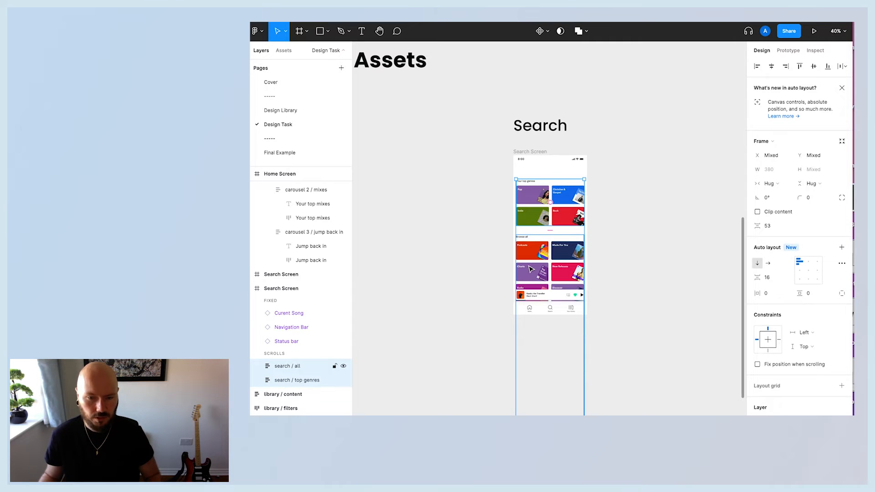
click(842, 248)
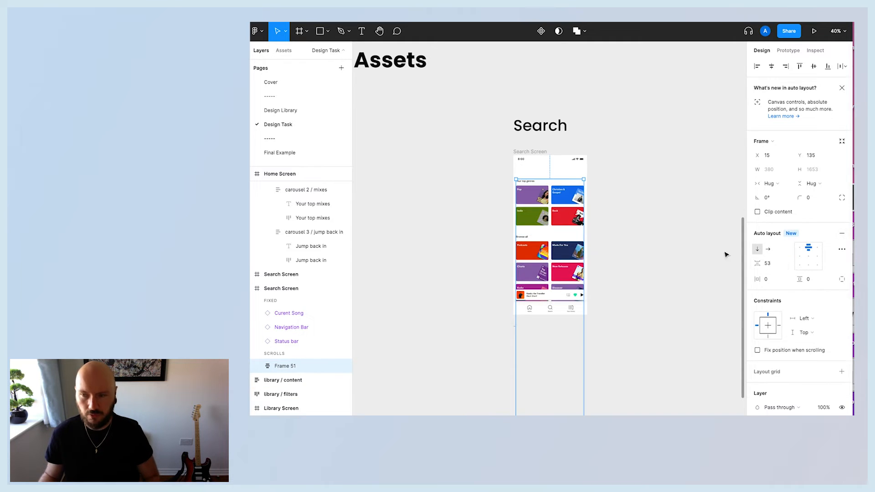
click(771, 264)
key(Return)
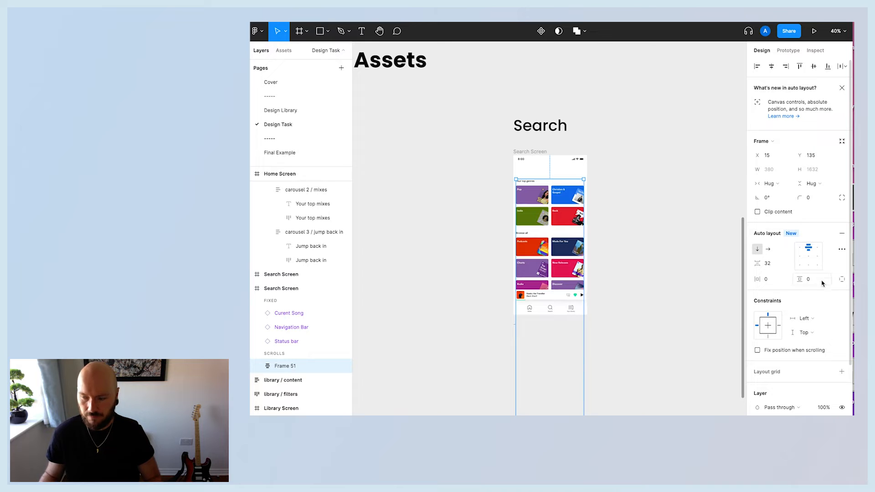
Set the content frame's horizontal padding to 16 and move it up under the Search Screen's status bar.
click(766, 279)
text(16)
key(Return)
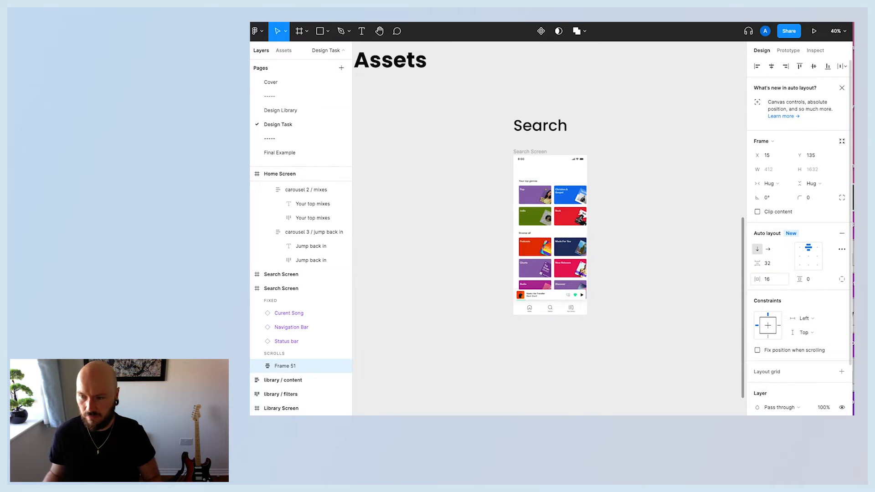
drag(562, 206, 558, 189)
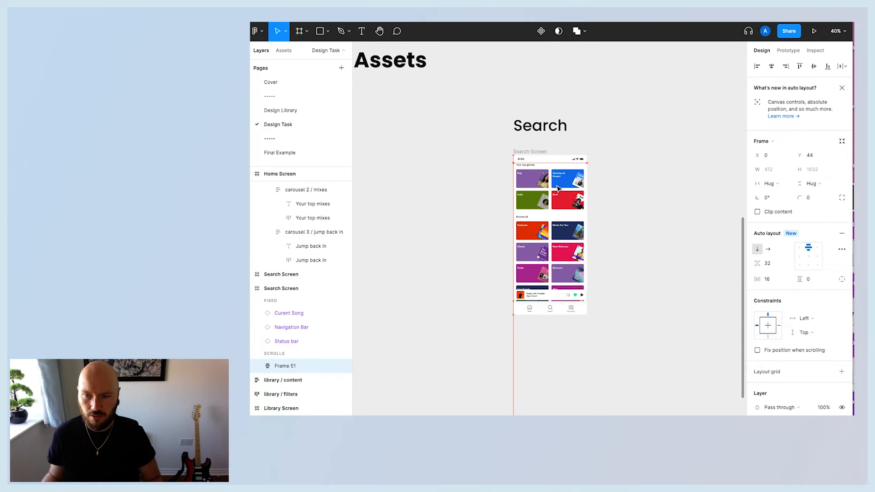
click(629, 195)
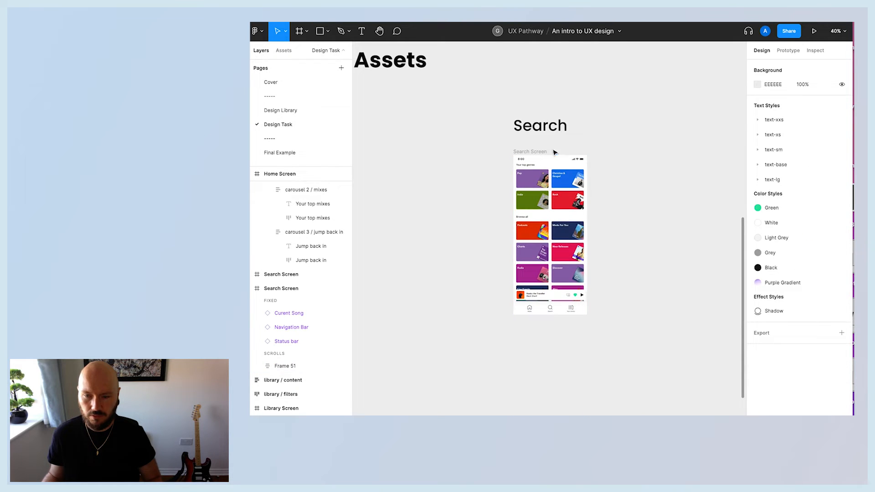
Set the Search Screen frame's overflow scrolling to Vertical scrolling.
click(531, 151)
click(785, 50)
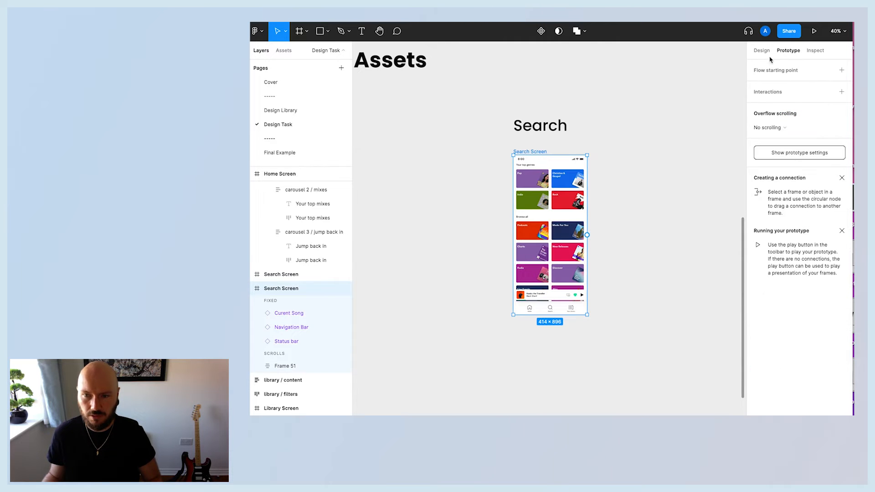
click(777, 132)
click(778, 146)
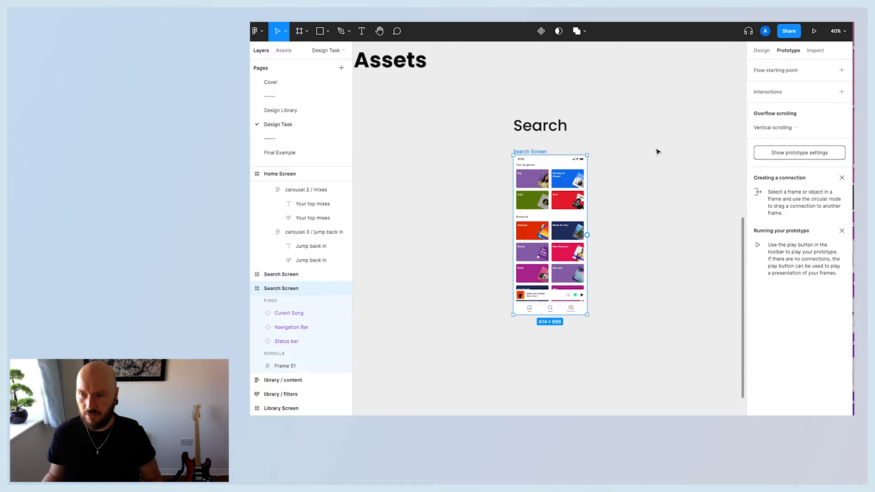
click(514, 187)
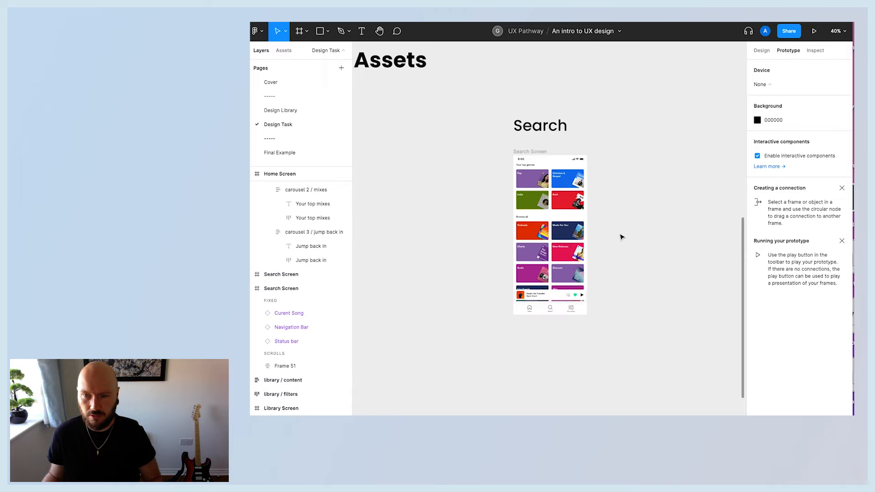
Compare the Search Screen against its wireframe and the Home screen's header.
scroll(616, 238, down, 2)
scroll(616, 238, up, 4)
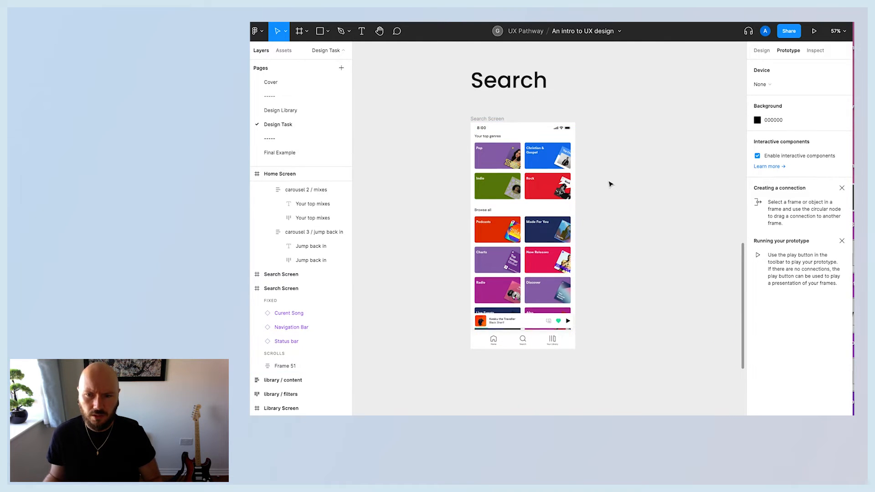
scroll(611, 184, up, 10)
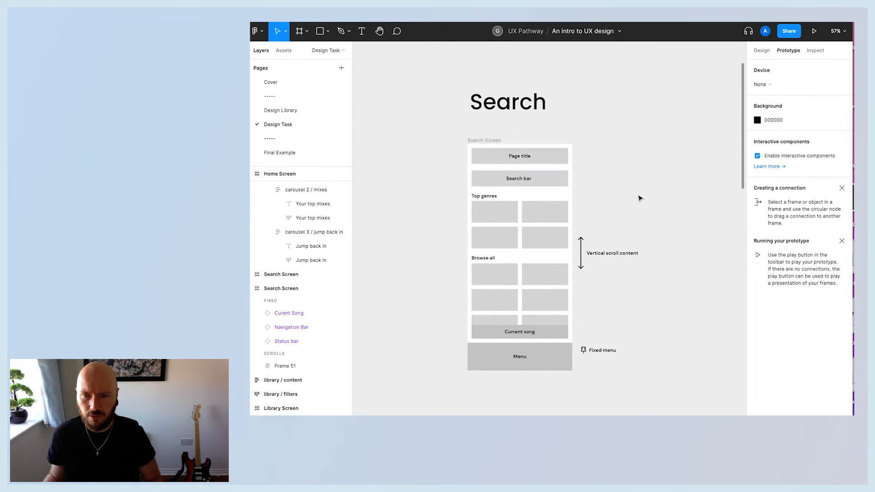
scroll(639, 199, down, 10)
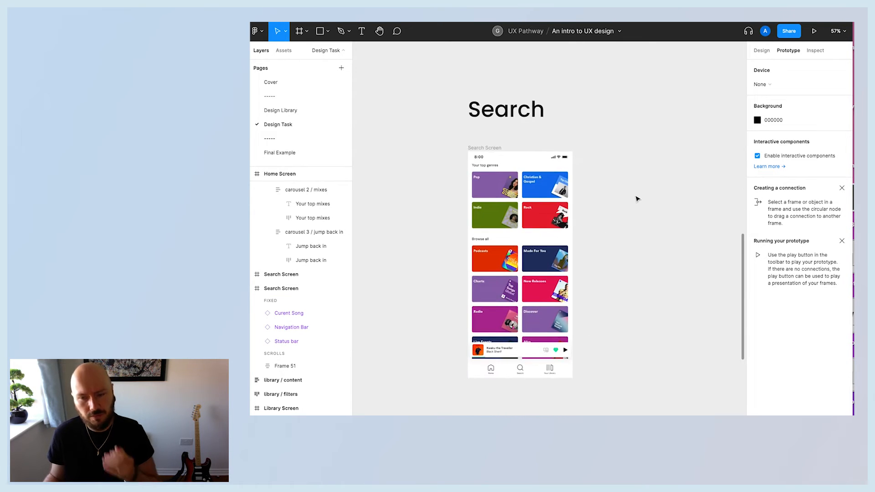
scroll(636, 199, up, 3)
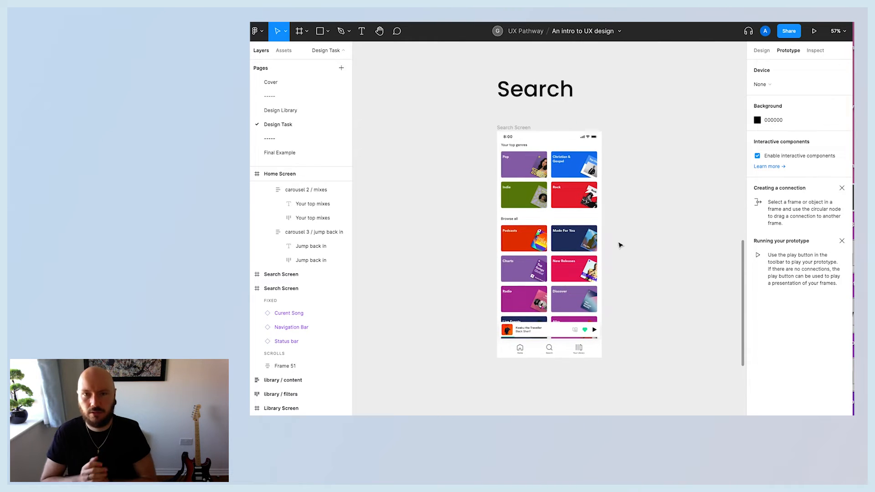
scroll(619, 244, left, 8)
scroll(618, 246, up, 3)
scroll(618, 246, up, 1)
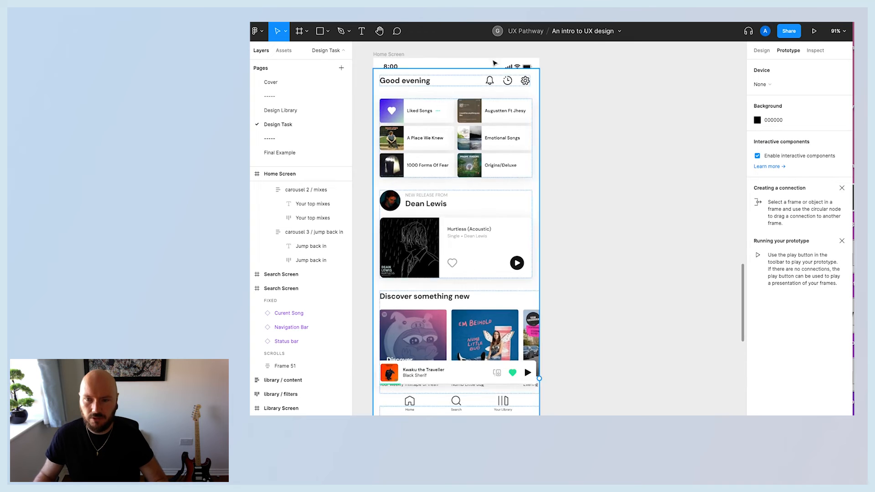
scroll(642, 150, up, 2)
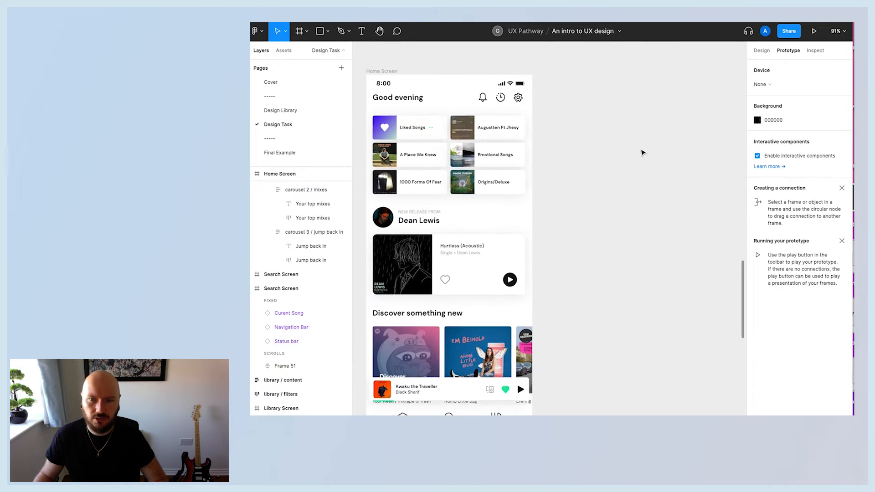
key(t)
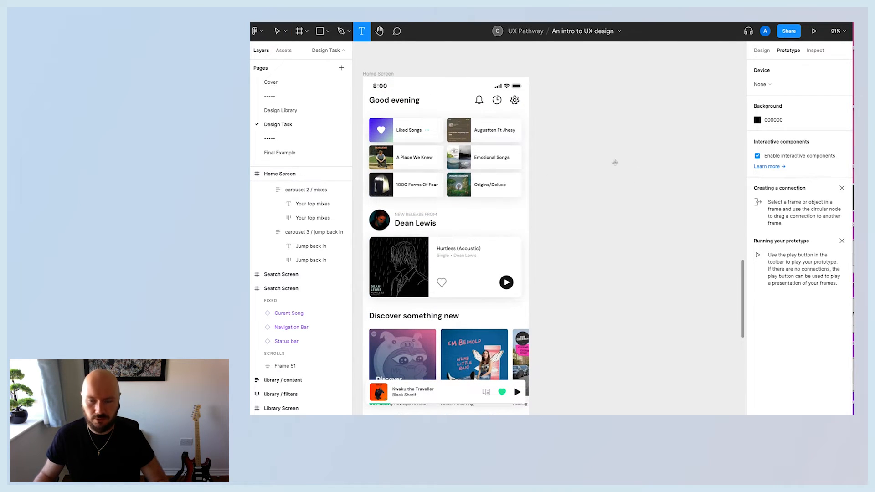
click(585, 111)
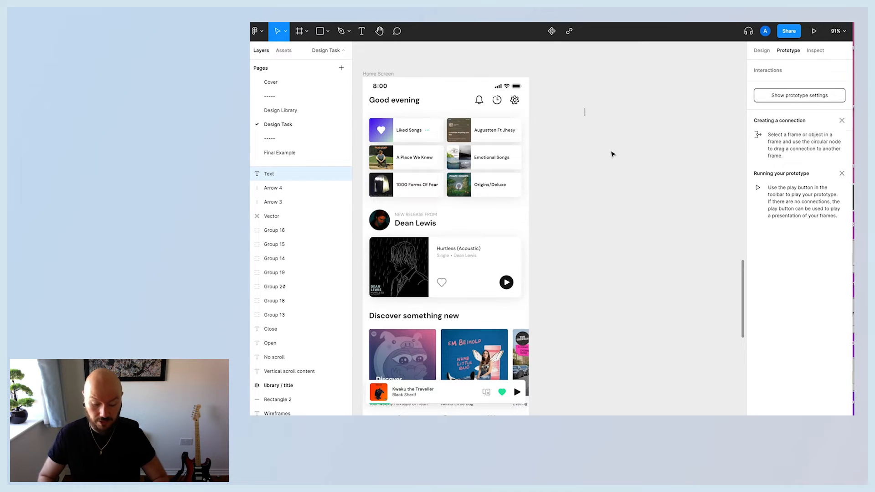
key(Escape)
Create a text label reading Search on the canvas.
click(362, 31)
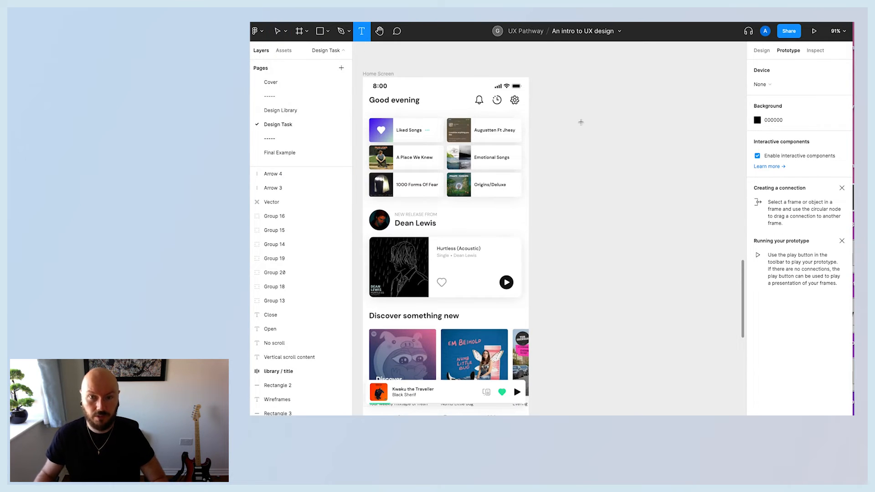
click(599, 130)
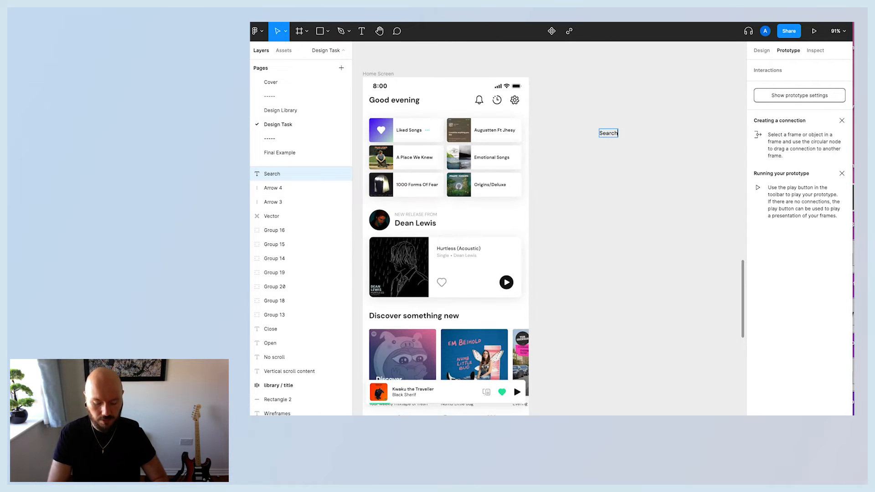
key(Escape)
Apply the text-lg/bold text style to the Search label, placed beside the Home screen's Good evening heading.
click(606, 165)
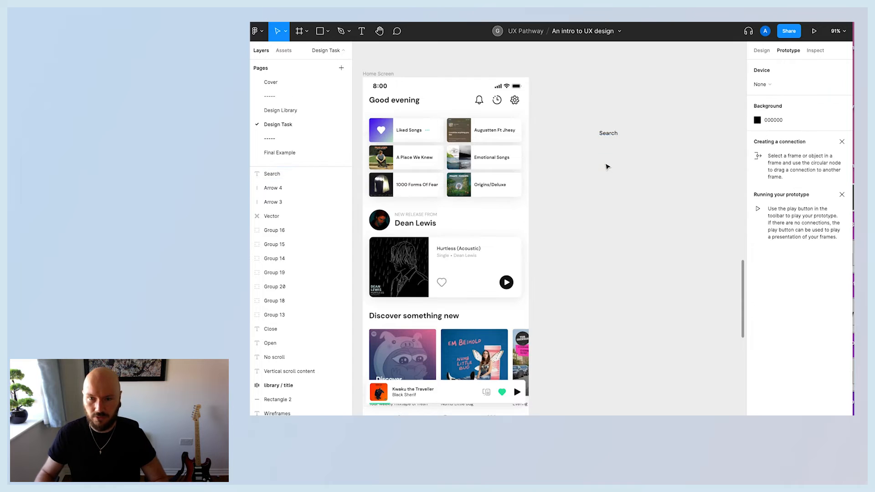
drag(609, 133, 574, 113)
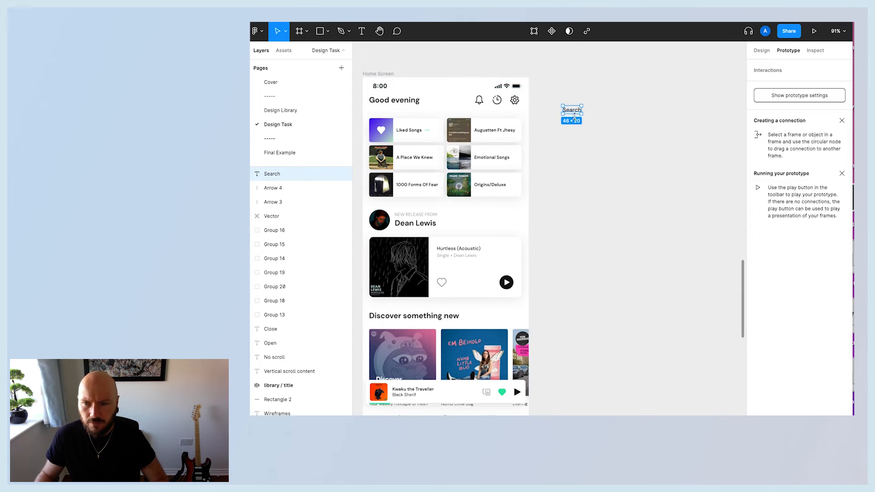
click(603, 147)
click(574, 112)
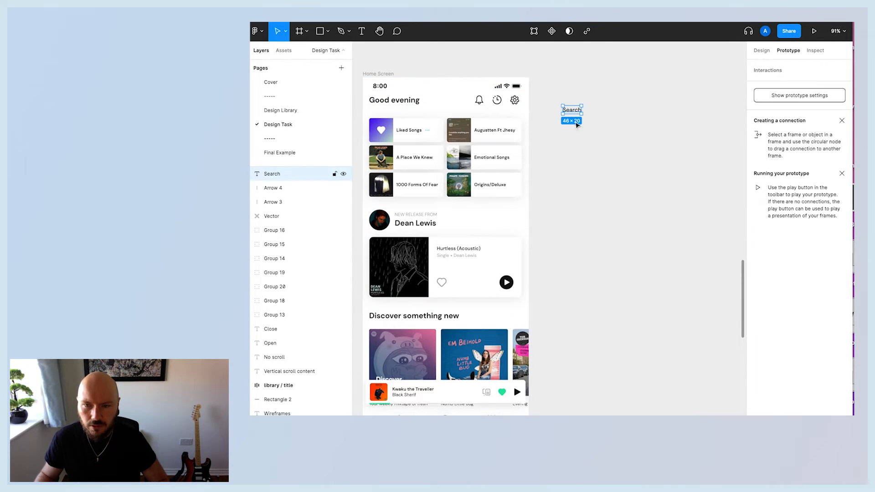
click(761, 51)
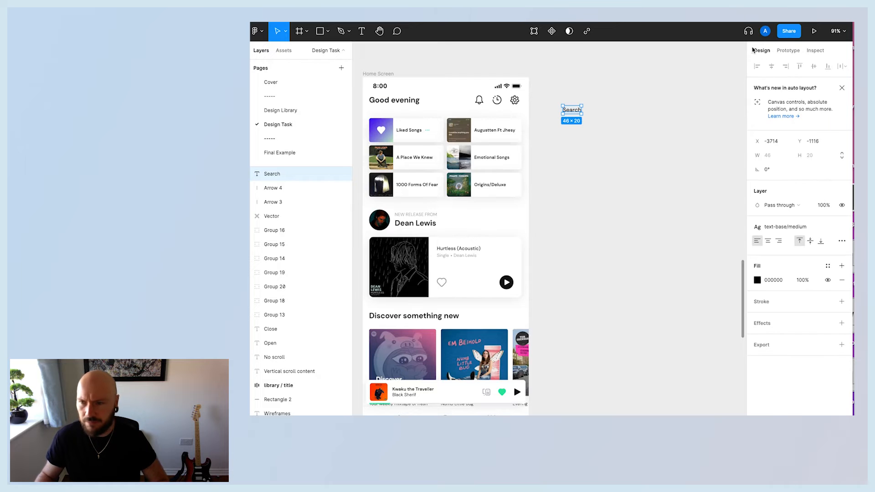
click(795, 228)
scroll(814, 292, down, 1)
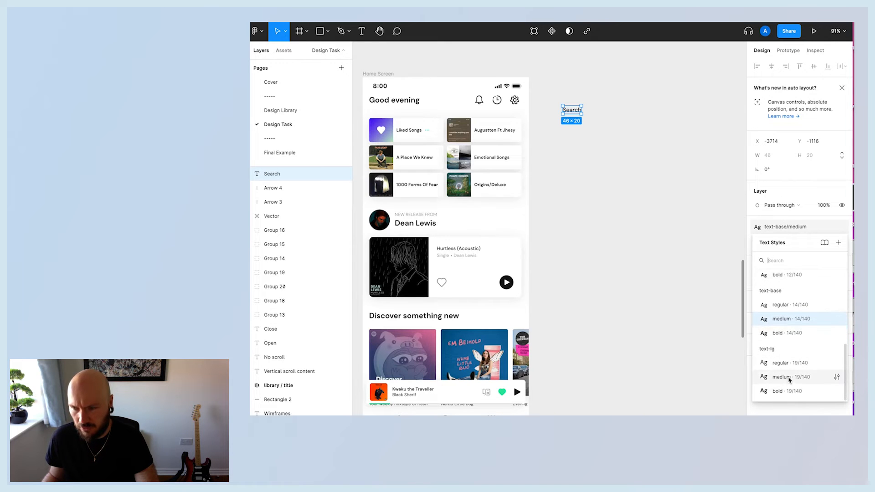
click(784, 394)
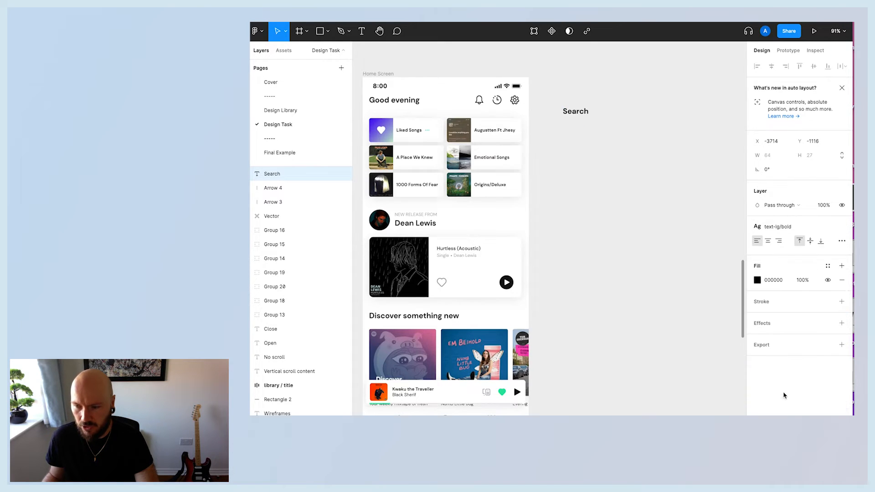
Move the Search label into the top of the Search Screen's content frame and align the frame's contents top left.
click(636, 158)
scroll(667, 210, right, 3)
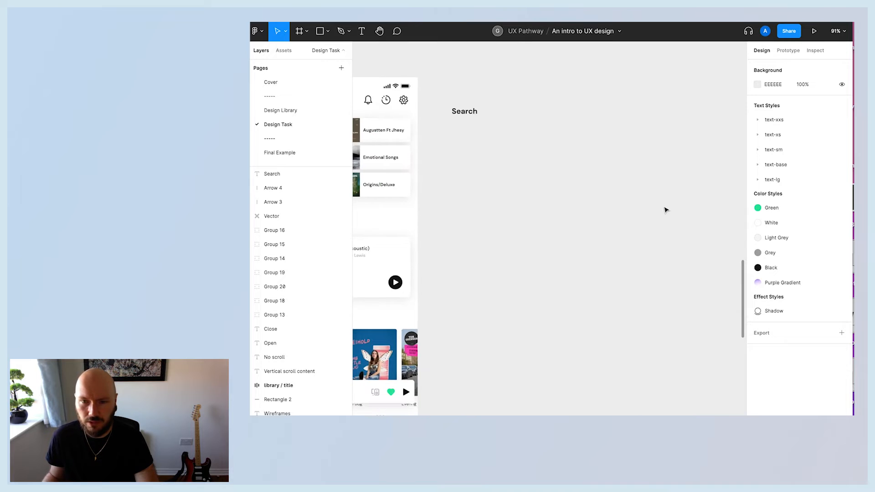
scroll(665, 210, up, 3)
scroll(665, 210, down, 5)
scroll(665, 209, right, 3)
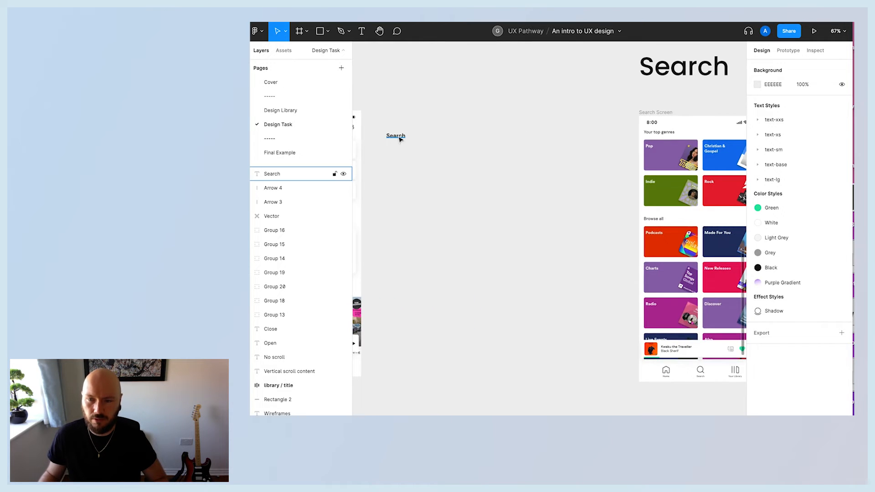
drag(396, 137, 674, 135)
click(560, 169)
click(672, 150)
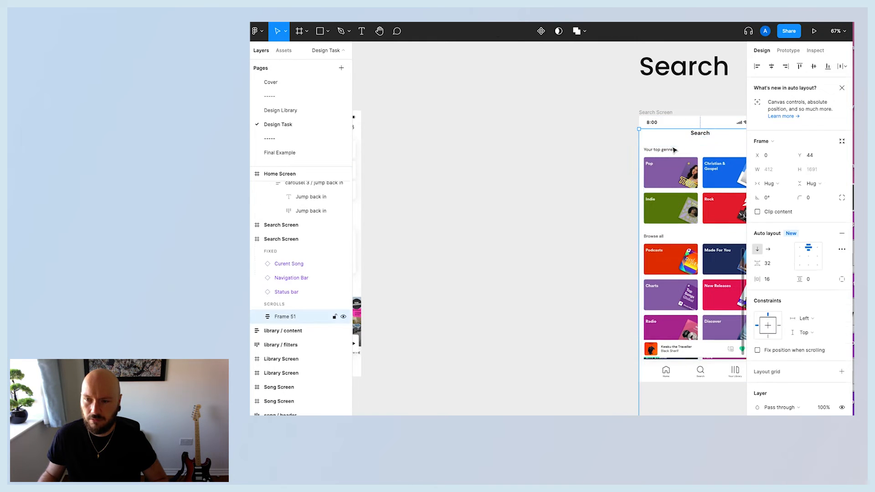
scroll(669, 150, right, 2)
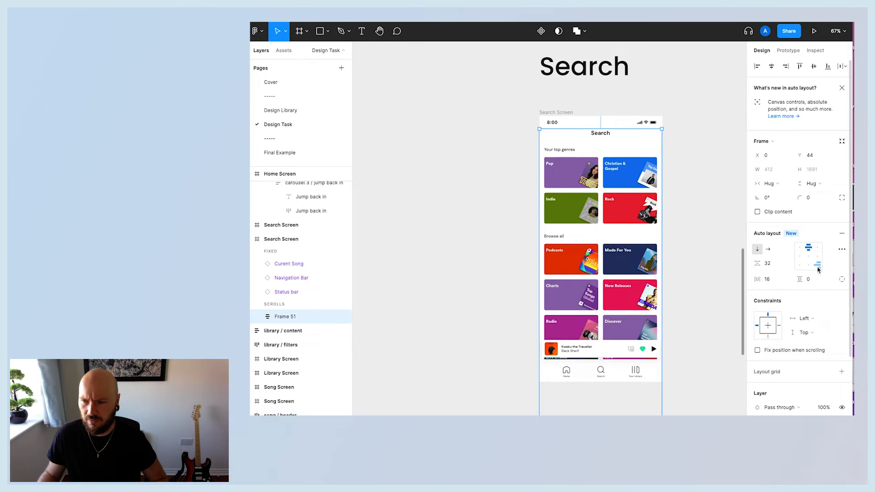
click(801, 249)
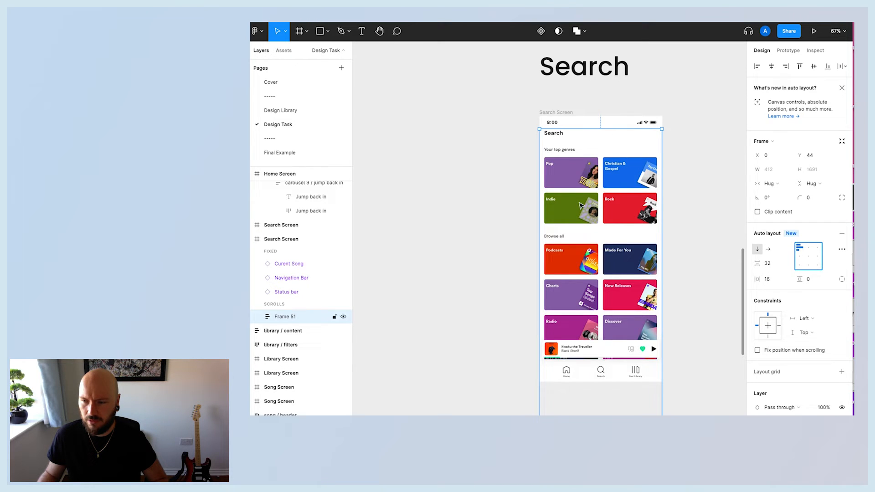
Set the Search Screen content frame's top padding to 16, matching the Home screen's container.
click(515, 177)
click(567, 161)
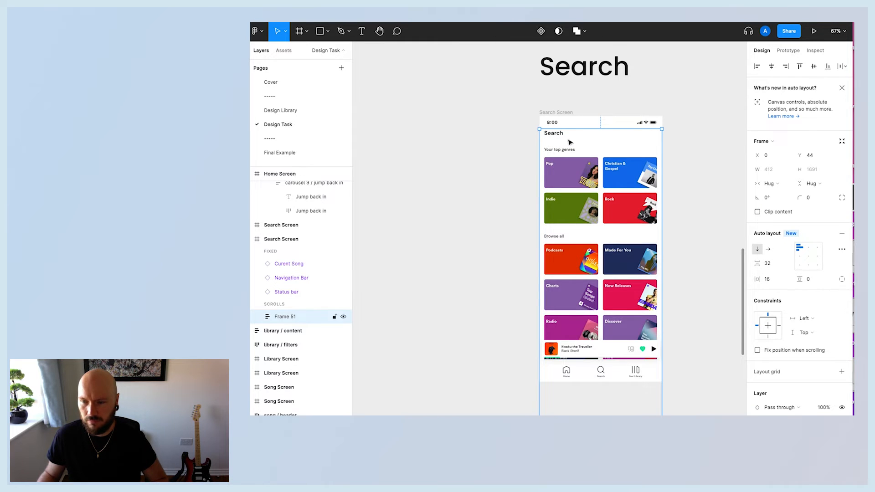
click(480, 156)
scroll(493, 167, left, 10)
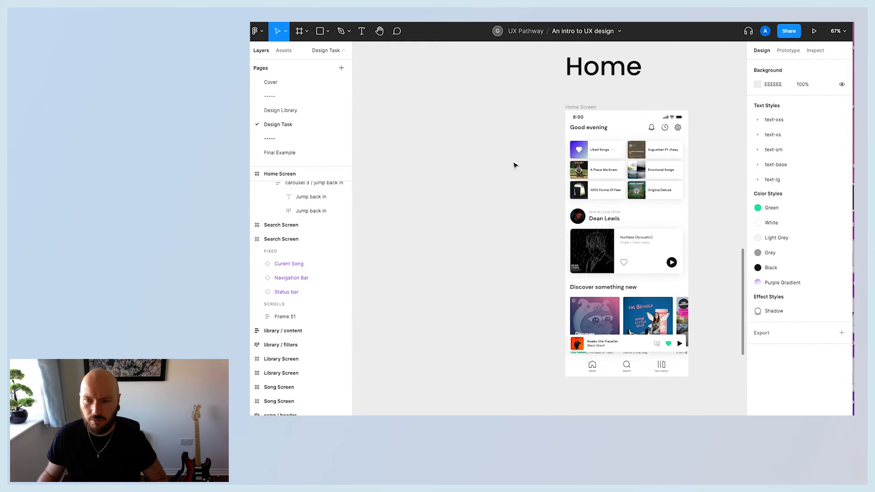
click(611, 138)
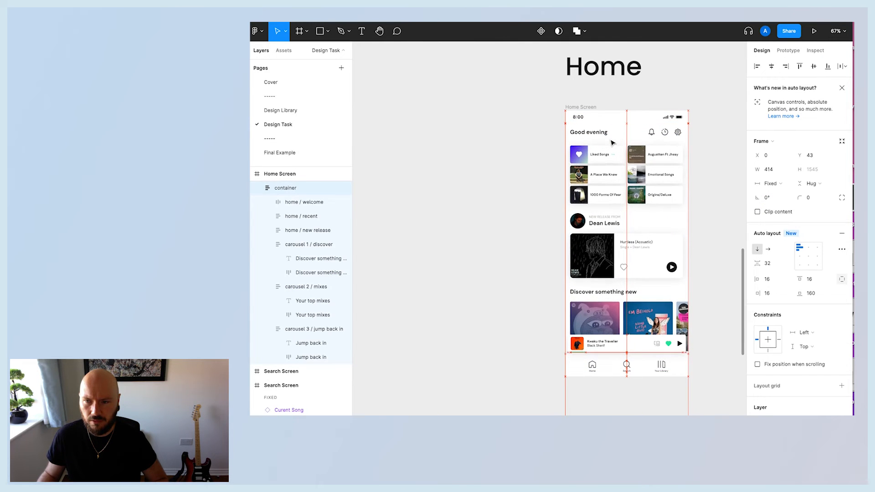
scroll(613, 143, right, 5)
scroll(613, 143, right, 2)
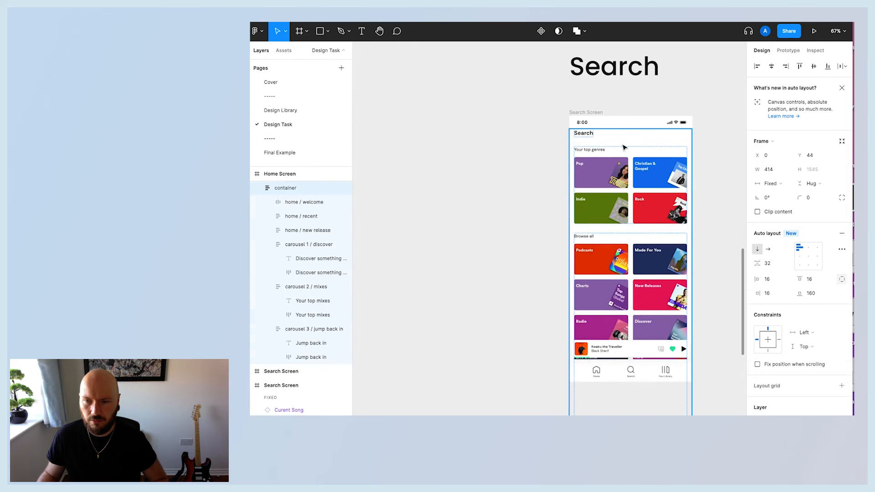
click(622, 146)
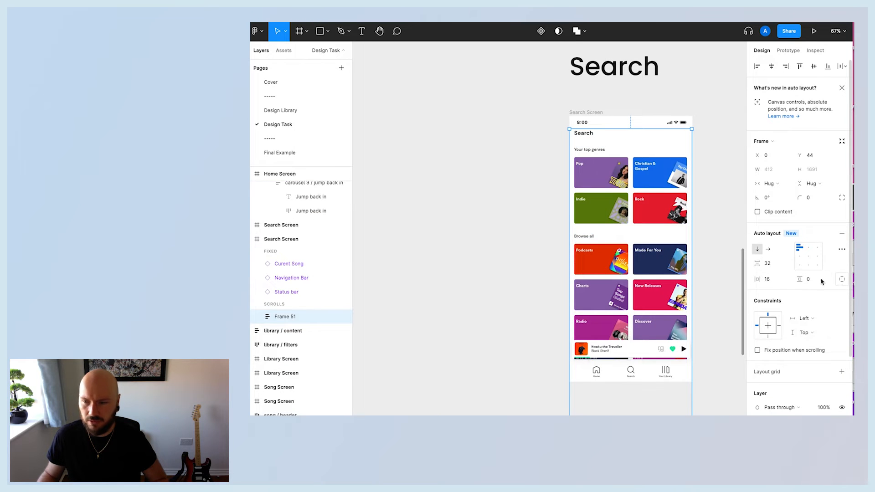
click(822, 280)
text(16)
key(Return)
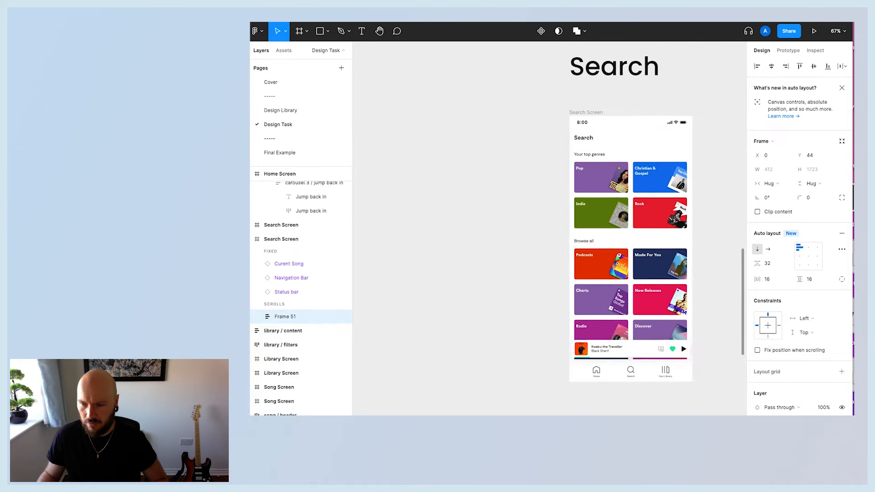
Set the content frame's bottom padding to 160.
click(842, 280)
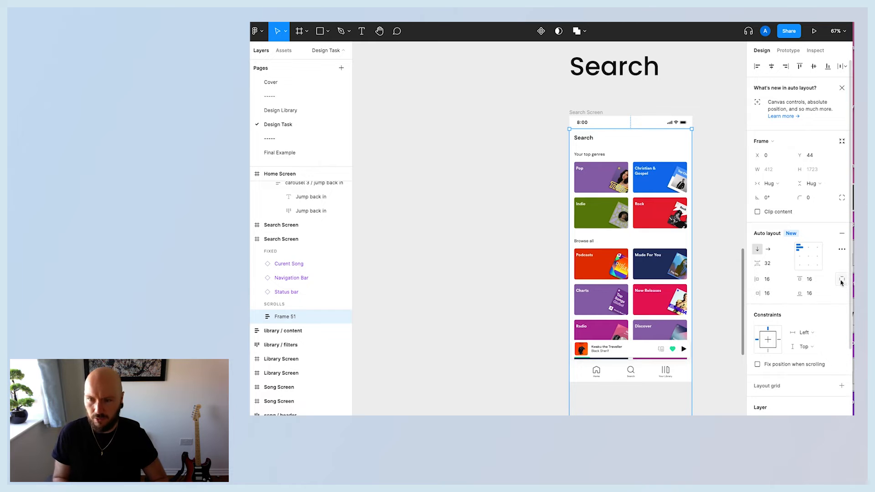
click(814, 293)
text(0)
key(Return)
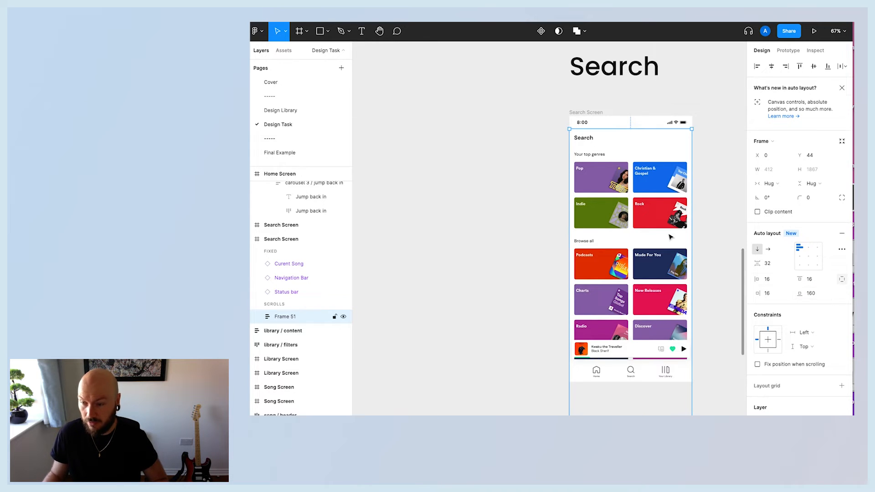
click(502, 228)
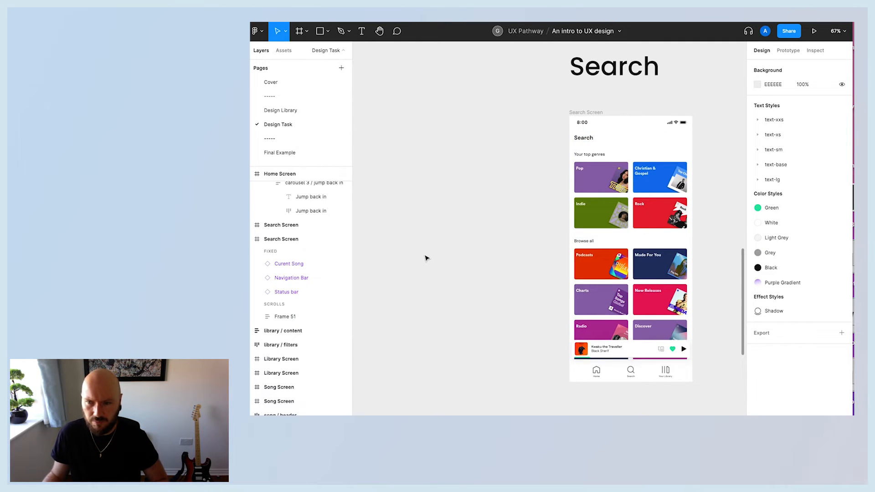
Draw a new frame about 330 × 63 beside the Search Screen for a search bar.
click(307, 32)
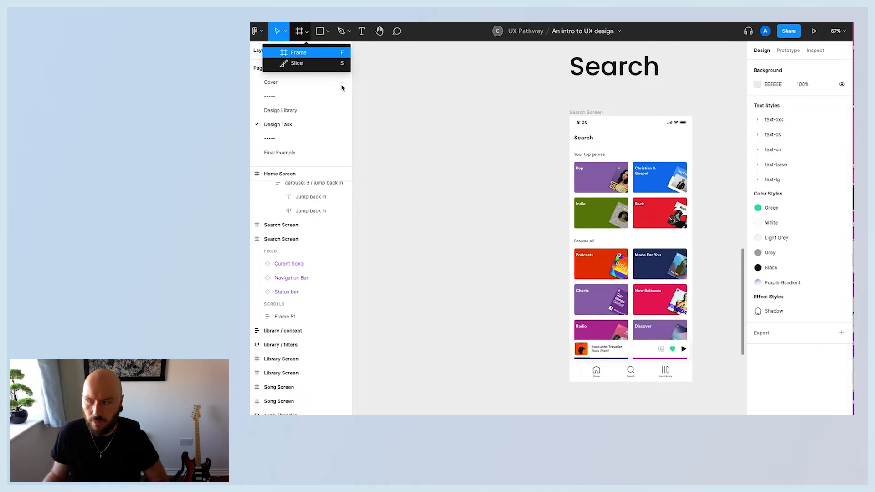
click(297, 50)
drag(396, 151, 497, 170)
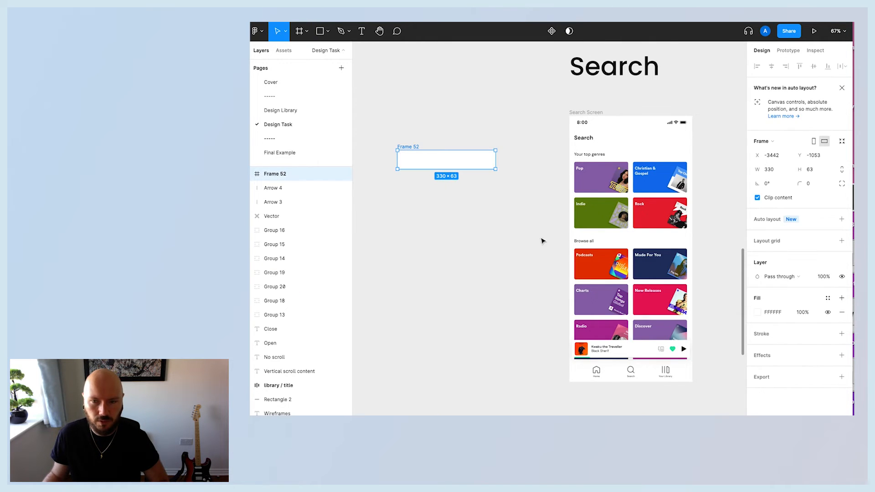
click(470, 122)
drag(404, 146, 426, 144)
click(437, 178)
scroll(487, 242, up, 3)
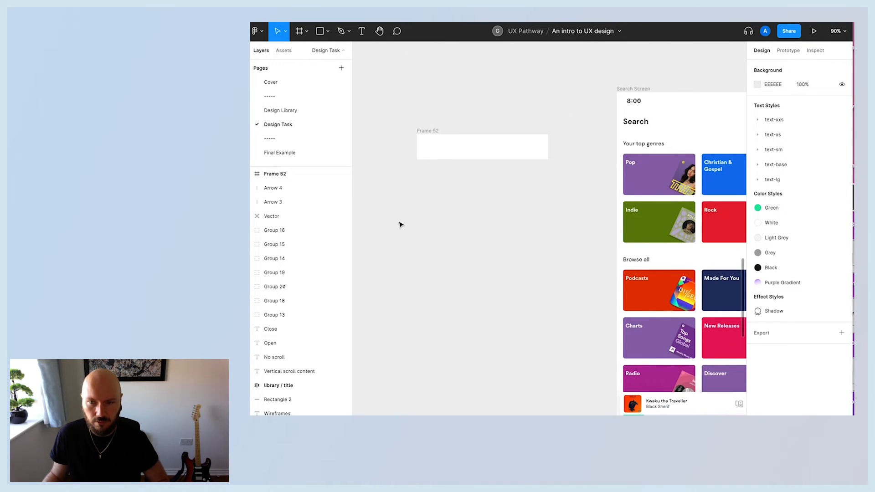
Place the outlined Icon / Search component inside the new frame.
click(284, 51)
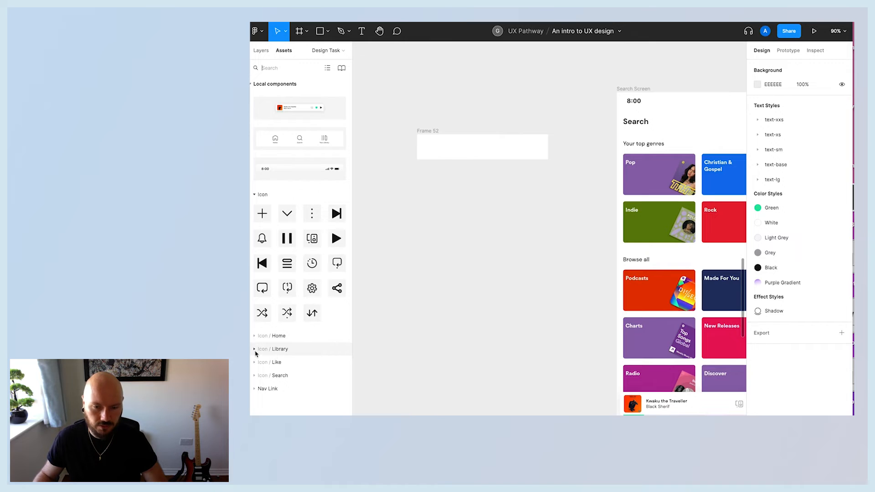
click(255, 376)
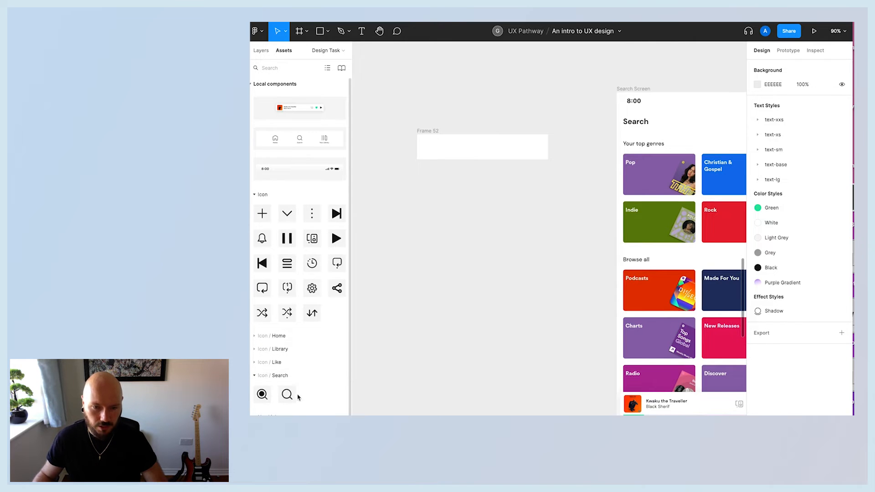
drag(287, 395, 430, 145)
click(449, 266)
click(454, 213)
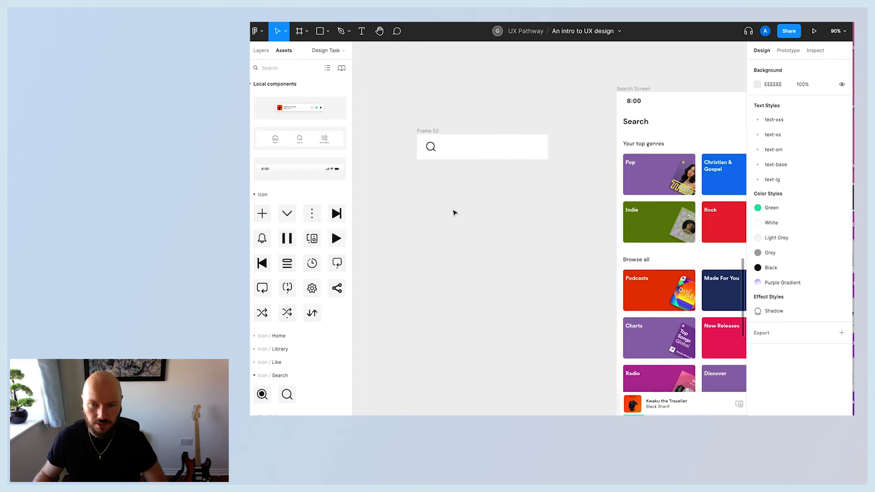
Add the text Artists, songs or podcasts next to the search icon.
click(361, 31)
click(449, 150)
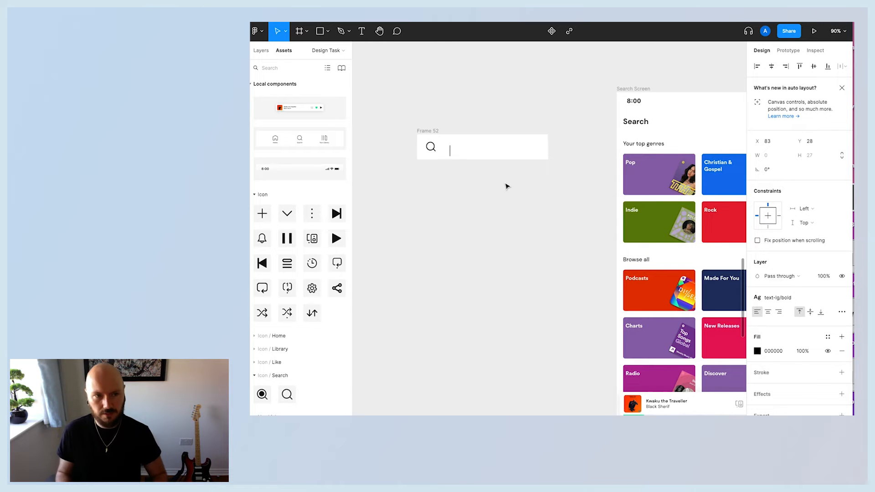
text(Artsts, songs or podcasts)
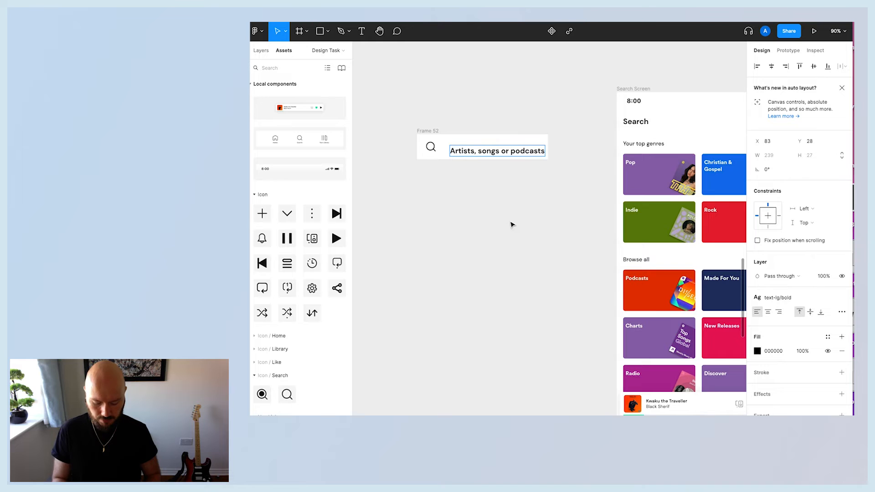
key(Escape)
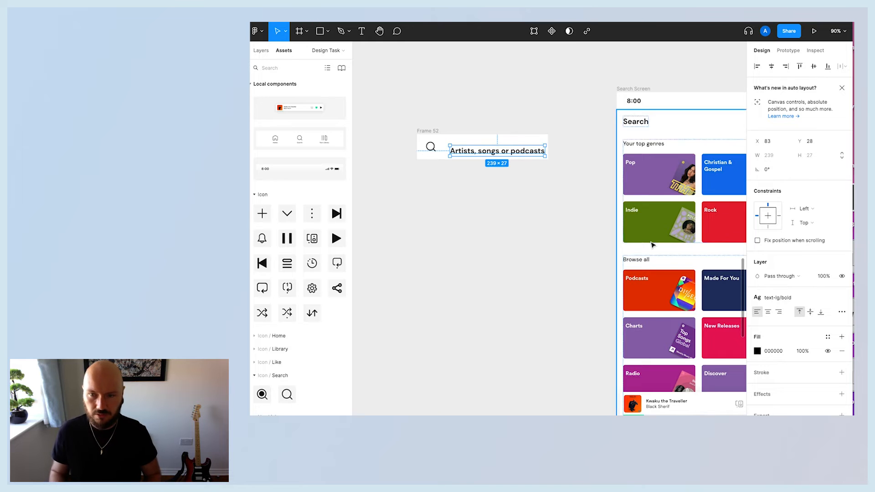
Style the placeholder text with text-base/medium and the Grey colour style.
click(781, 301)
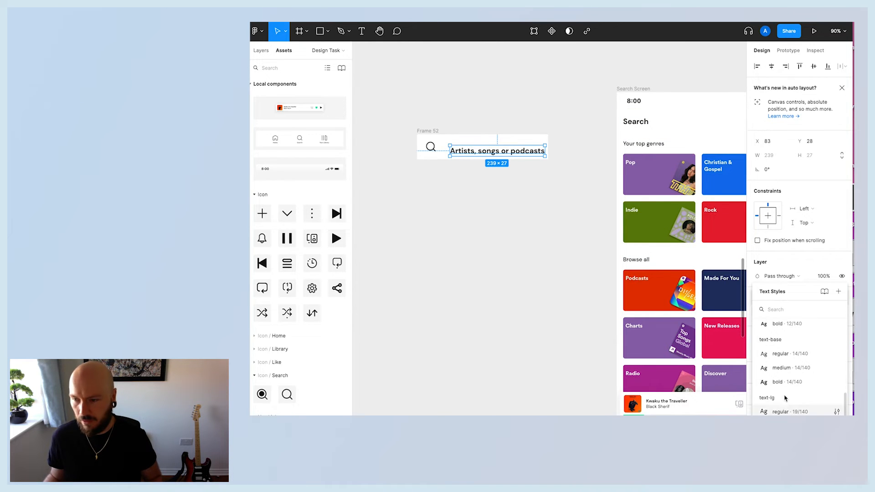
click(782, 370)
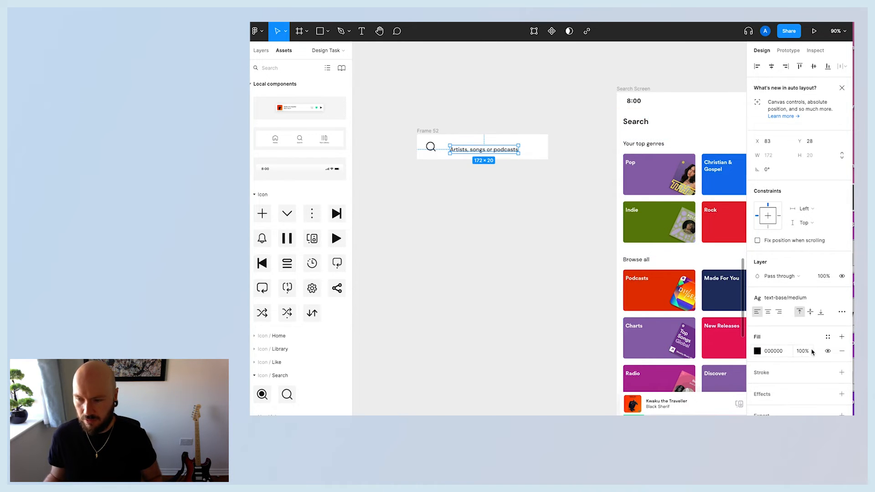
click(829, 337)
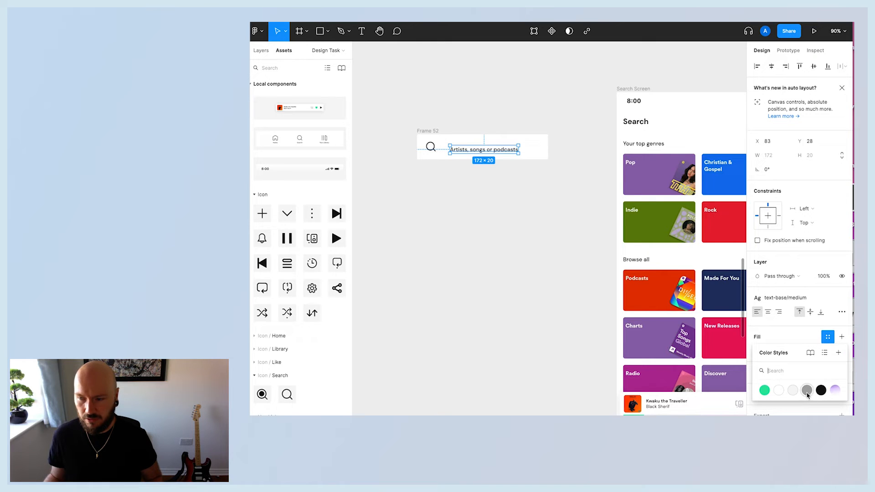
click(829, 337)
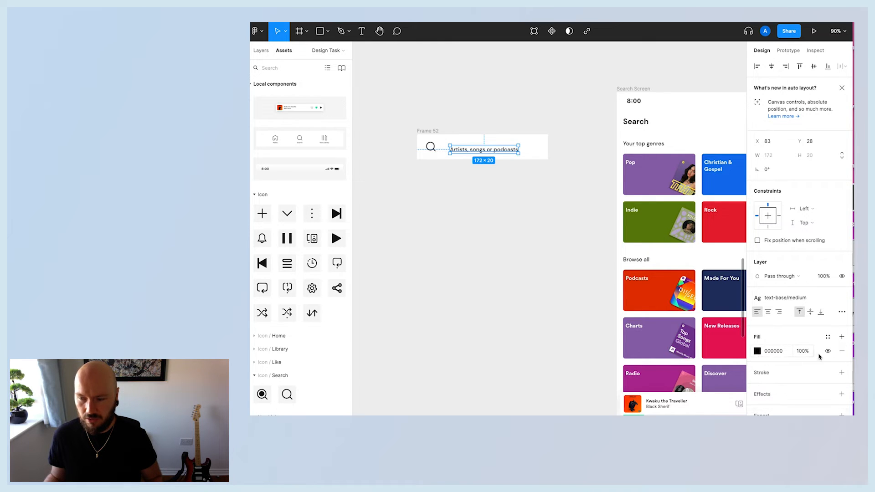
click(828, 337)
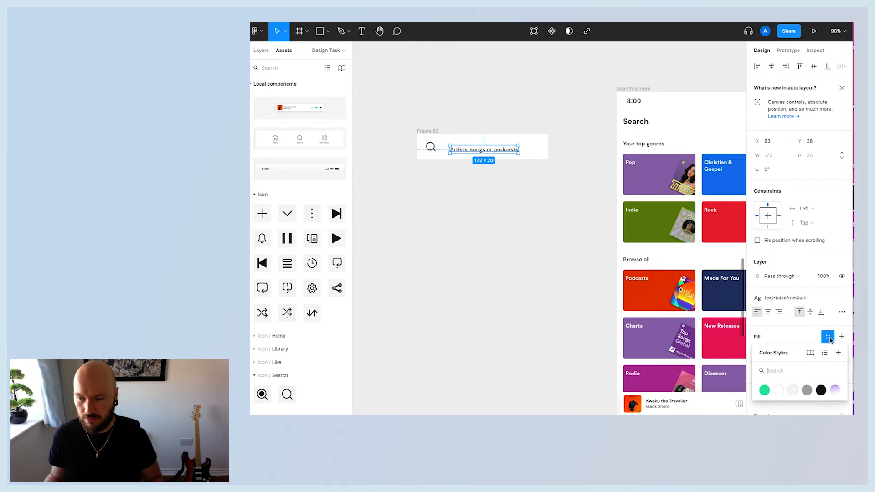
click(806, 391)
click(509, 209)
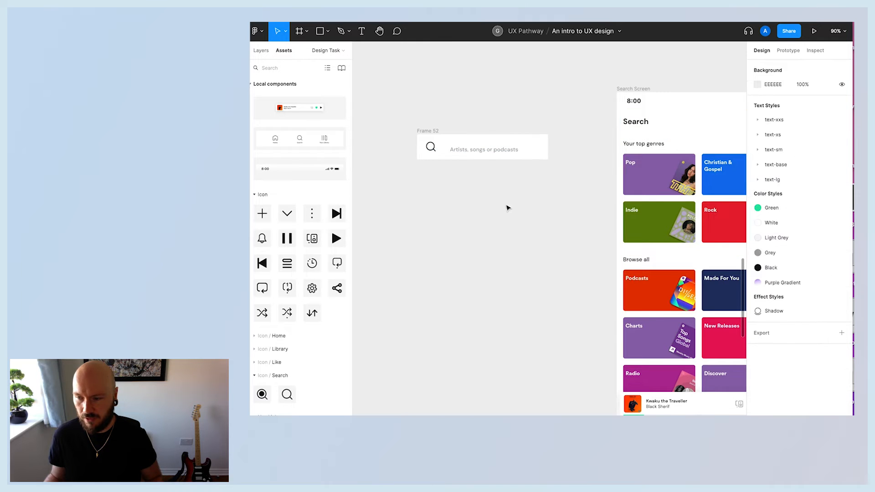
Nudge the placeholder text beside the icon and add auto layout to the search bar frame.
drag(465, 153, 455, 150)
click(474, 190)
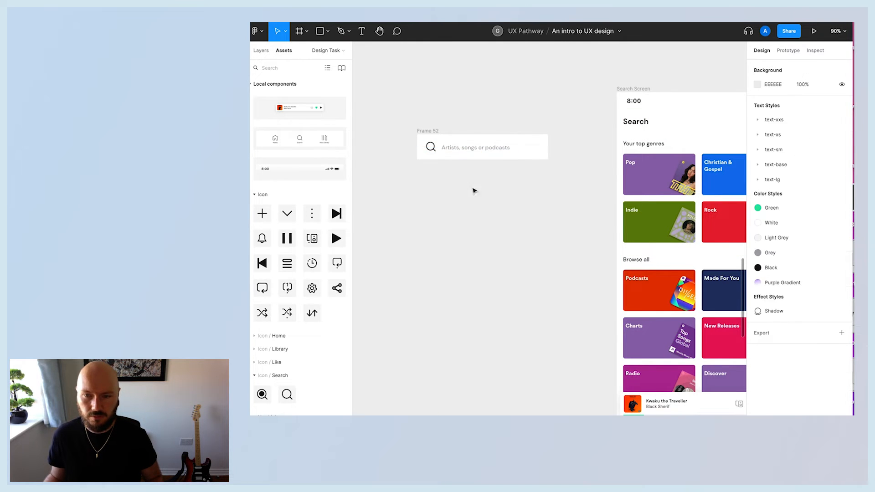
click(477, 139)
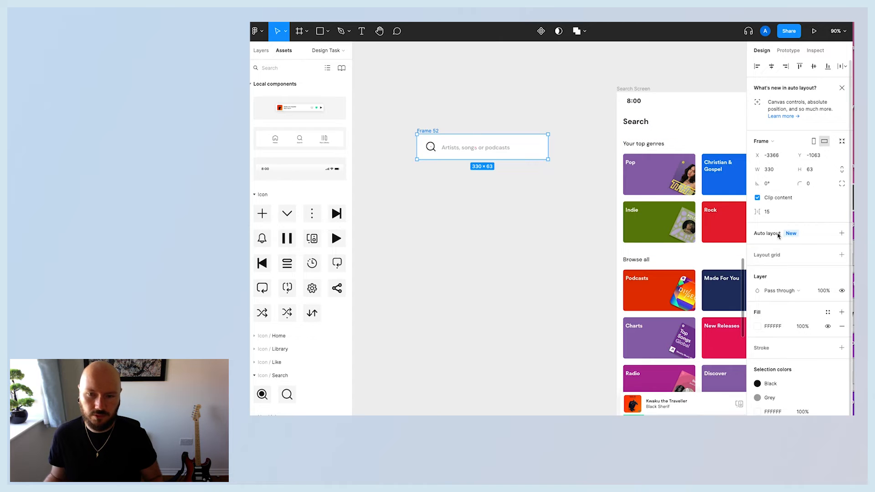
click(842, 234)
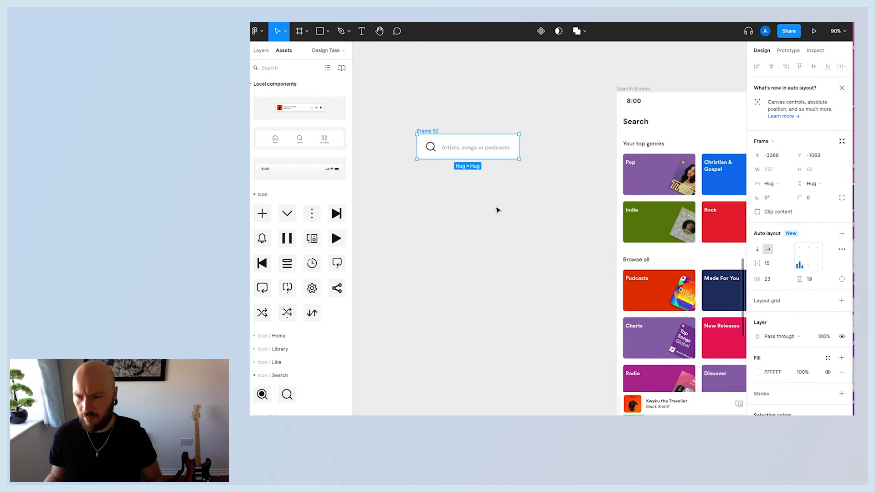
Set the search bar's vertical and horizontal padding to 16.
click(828, 284)
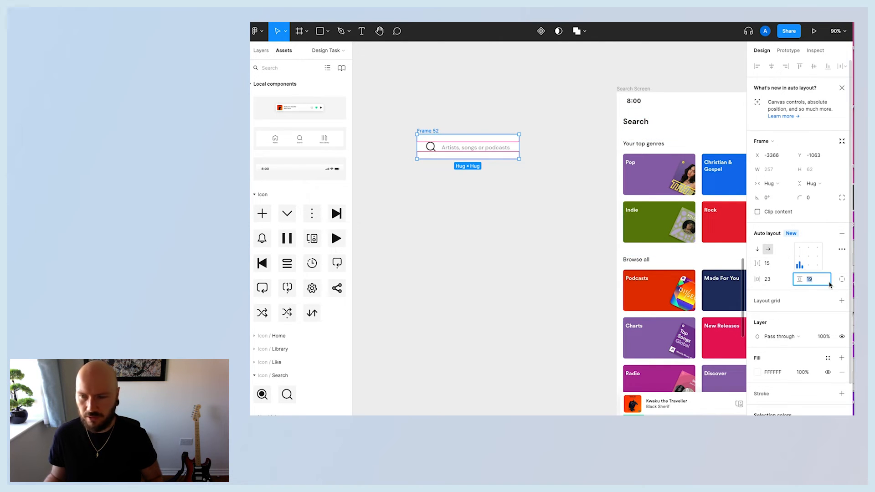
text(16)
key(Return)
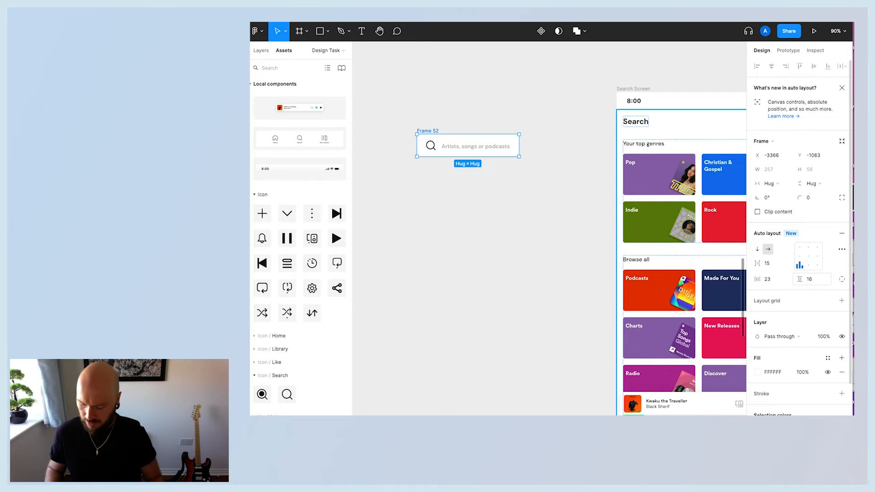
click(776, 281)
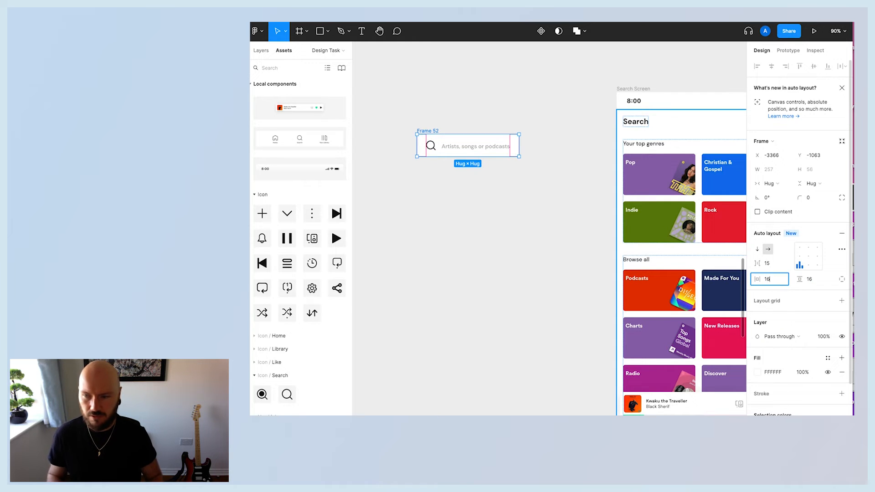
text(16)
key(Return)
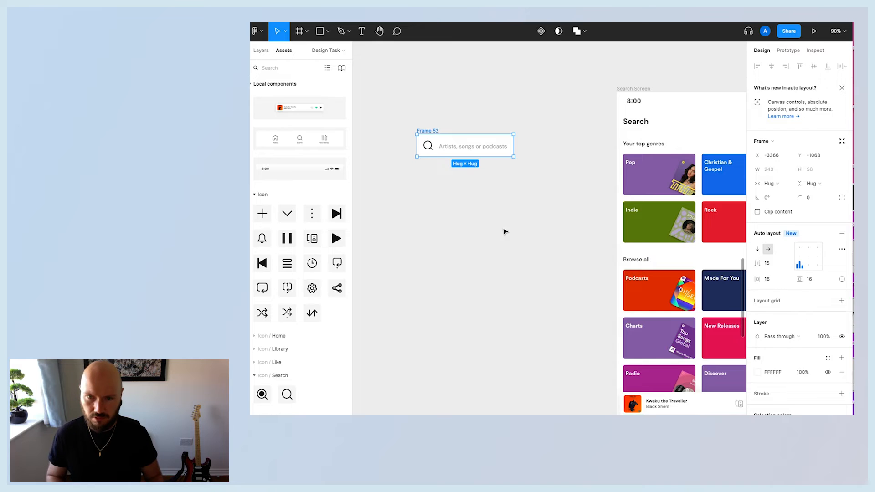
Round the search bar frame's corners to a radius of 8.
click(505, 231)
click(465, 145)
click(818, 197)
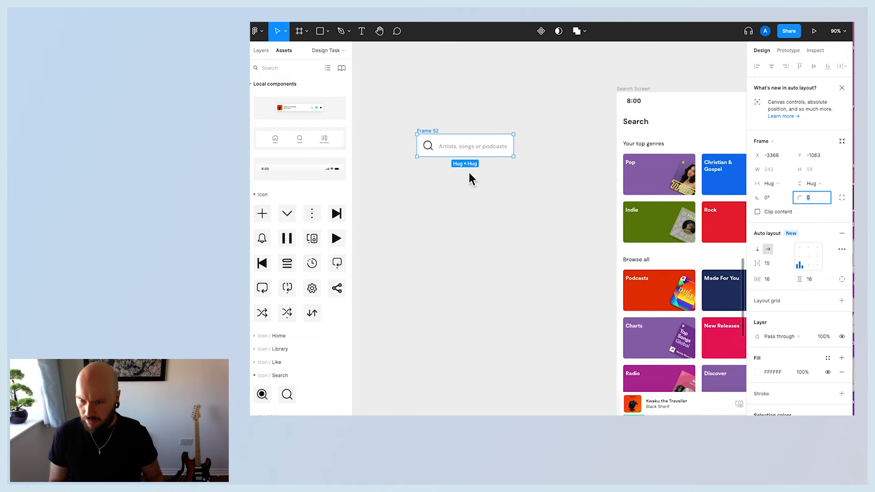
scroll(575, 219, up, 3)
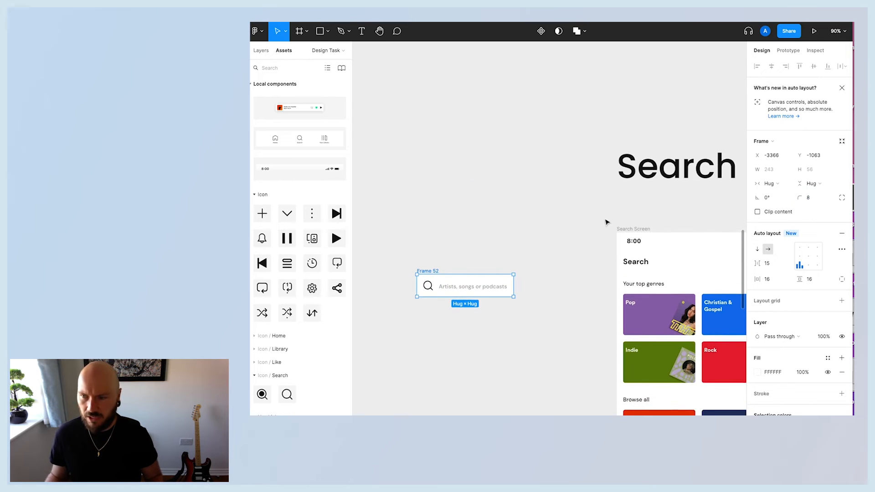
Move the search bar into the Search Screen content below the Search heading.
scroll(557, 332, down, 2)
click(547, 323)
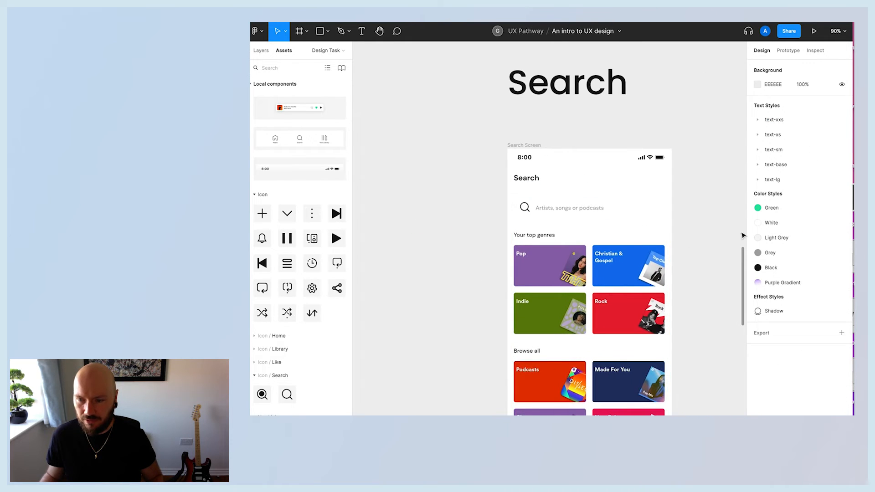
scroll(688, 239, down, 2)
click(570, 170)
click(567, 175)
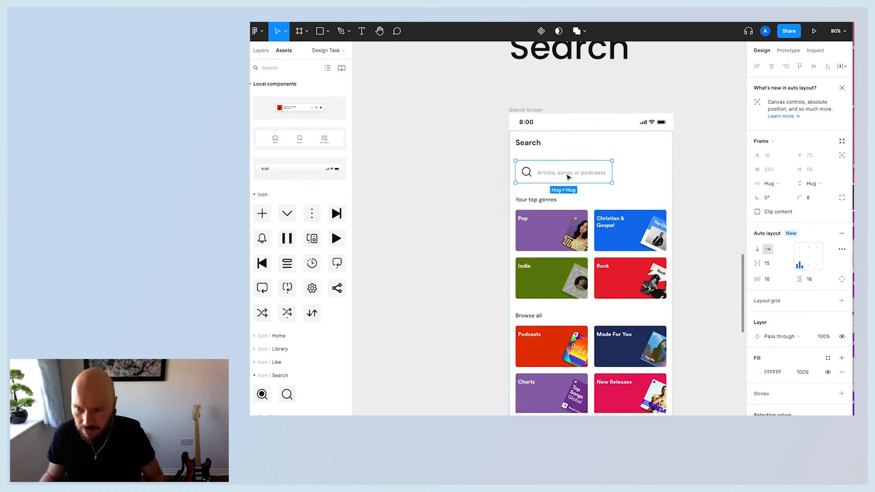
Add a drop shadow effect to the search bar frame.
scroll(831, 343, down, 3)
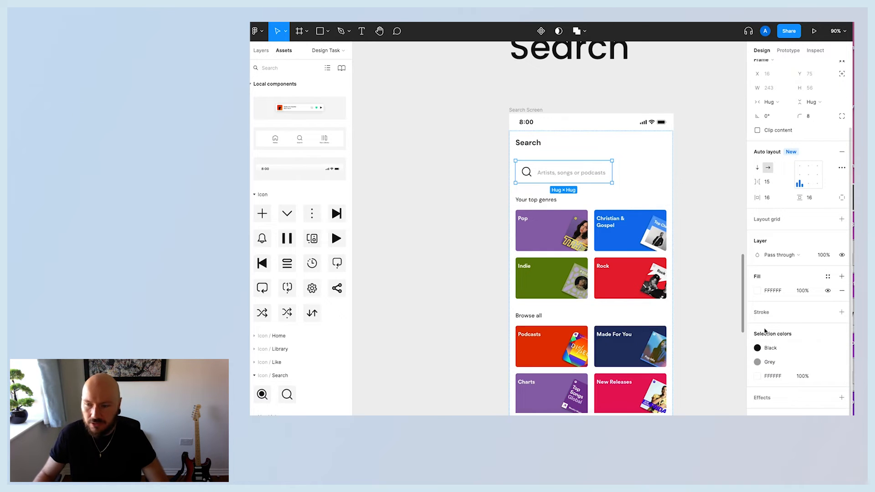
click(828, 398)
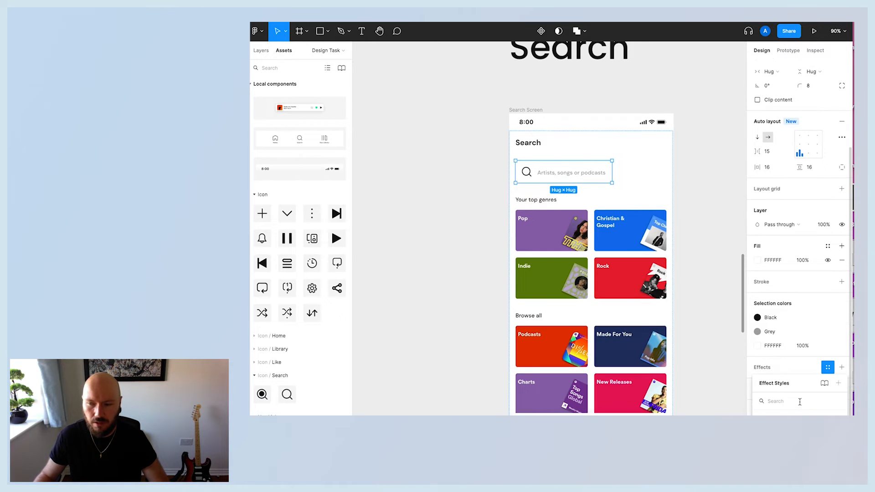
click(806, 367)
click(842, 367)
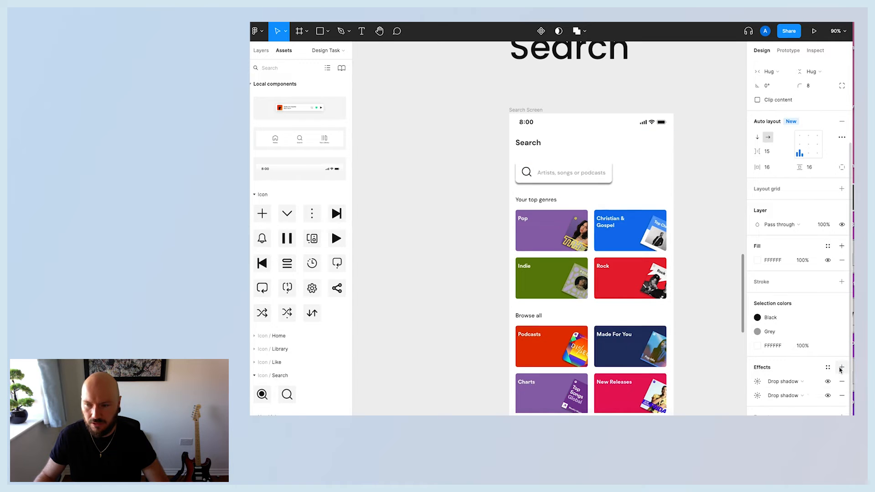
click(842, 395)
click(828, 367)
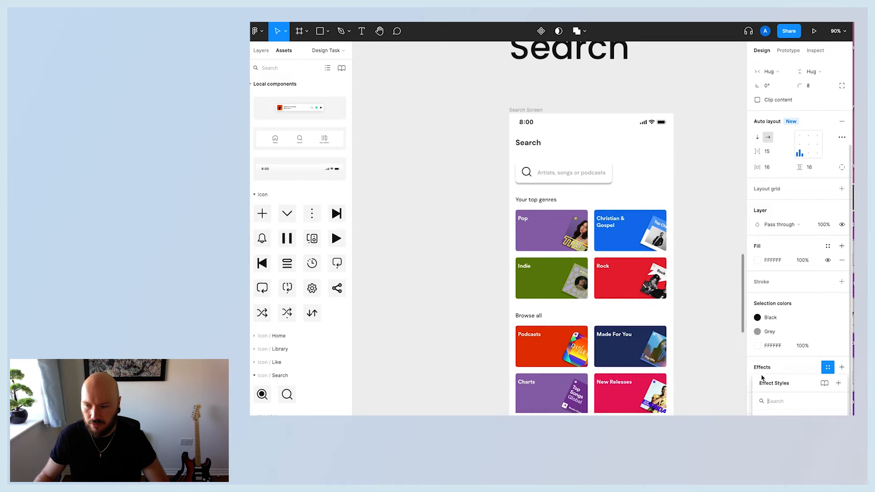
click(797, 362)
click(813, 382)
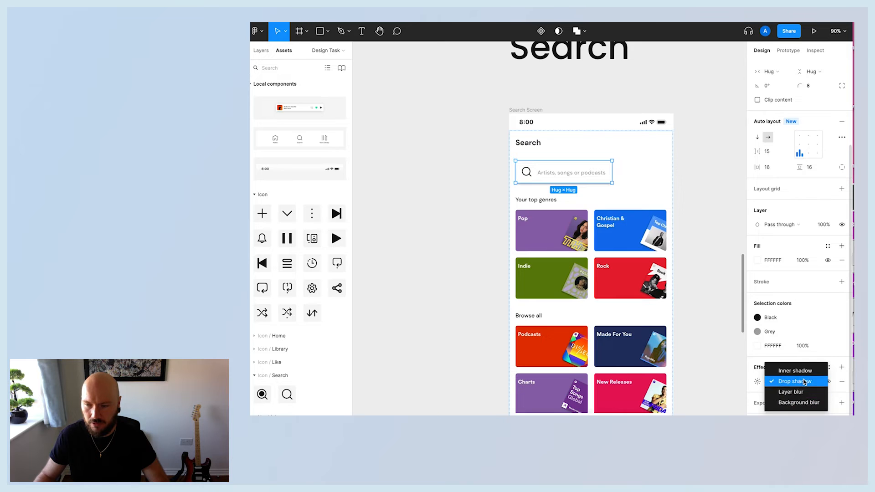
click(795, 381)
click(828, 367)
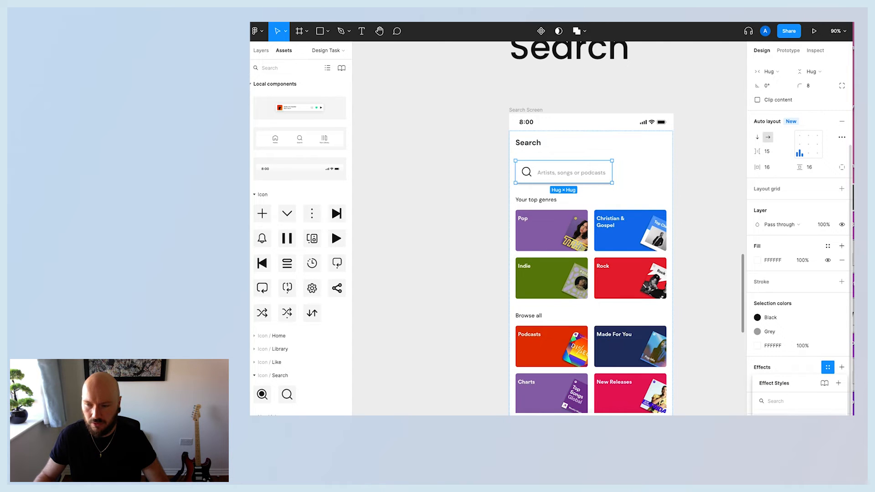
click(691, 195)
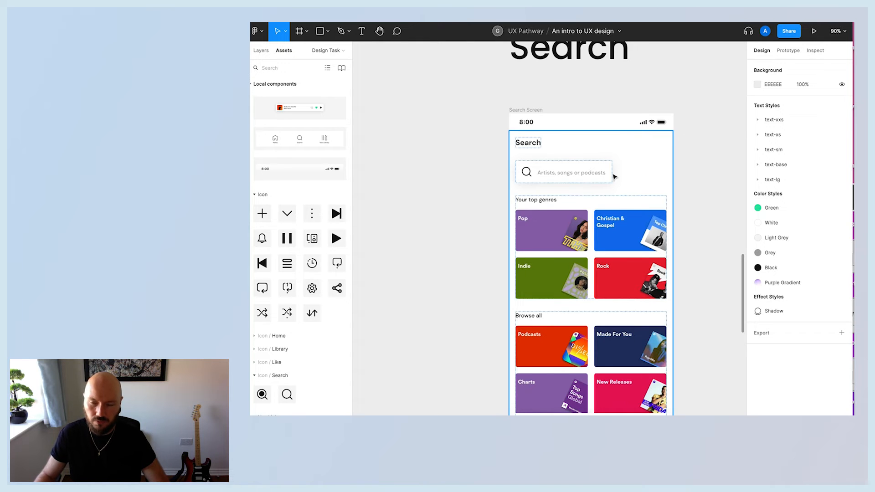
Set the search bar's width to fill its container.
click(587, 173)
click(780, 186)
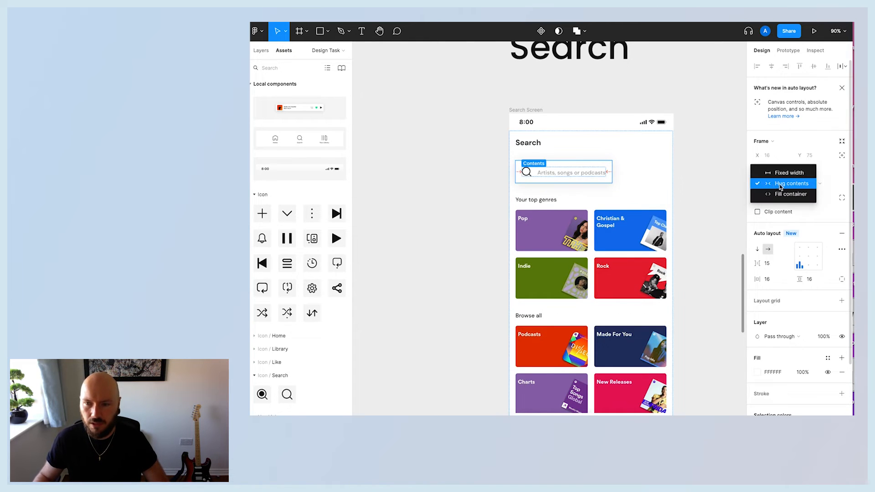
click(780, 196)
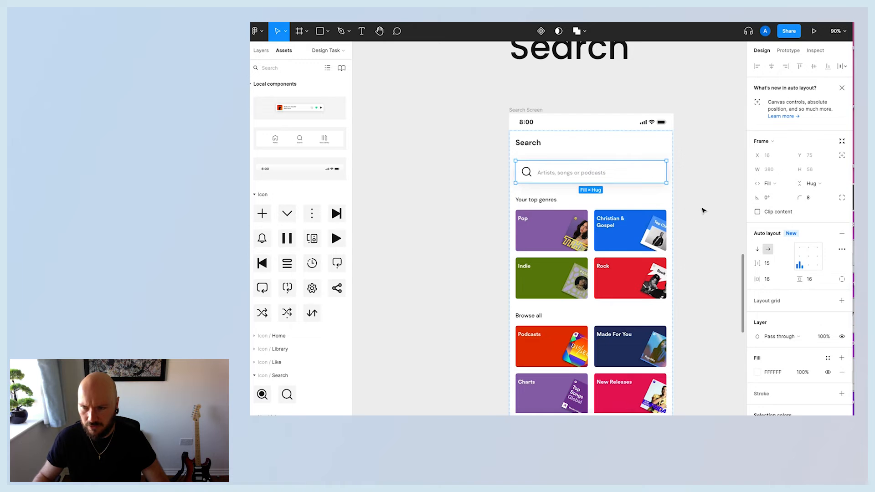
Present the Search Screen as a prototype and scroll through its content.
click(682, 194)
click(670, 200)
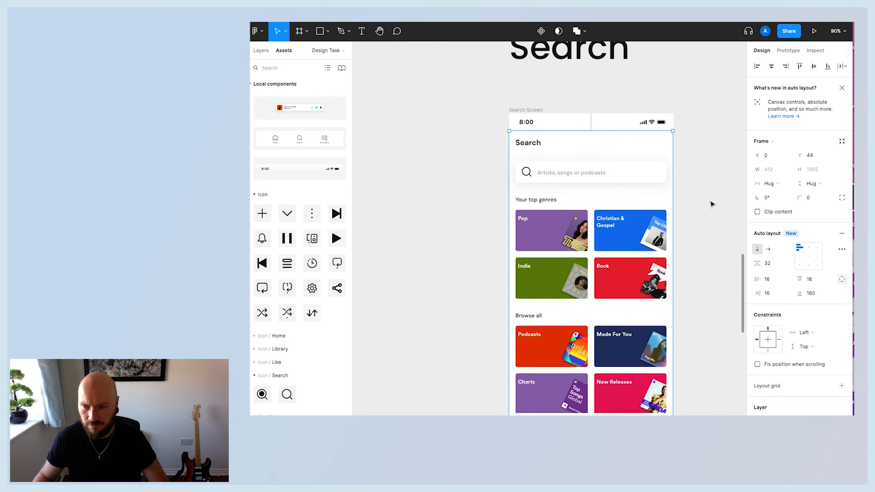
click(691, 193)
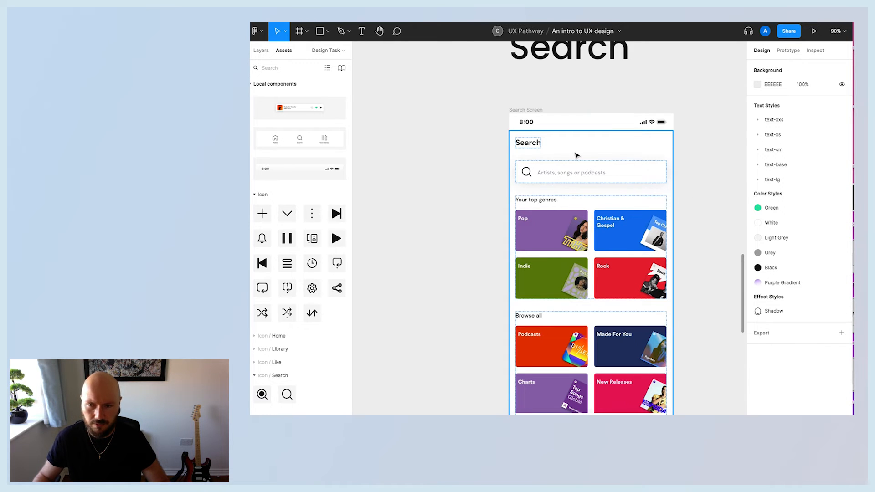
scroll(701, 213, down, 2)
scroll(701, 212, up, 2)
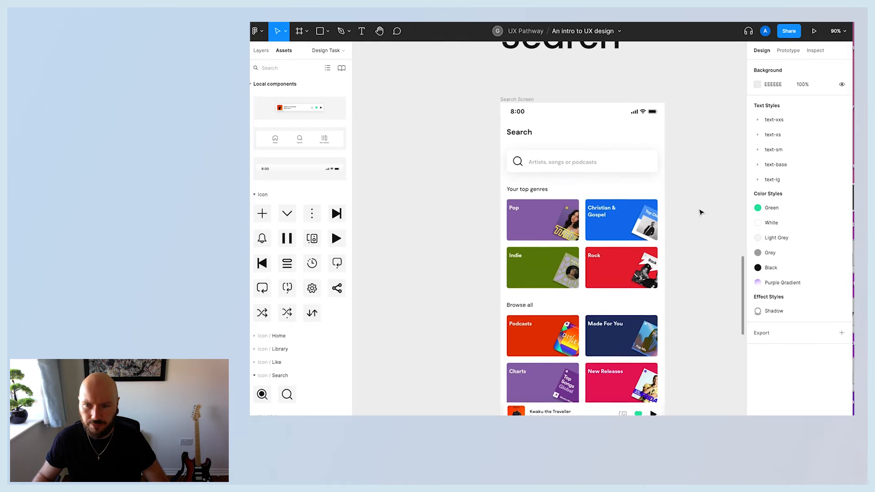
click(517, 99)
click(814, 31)
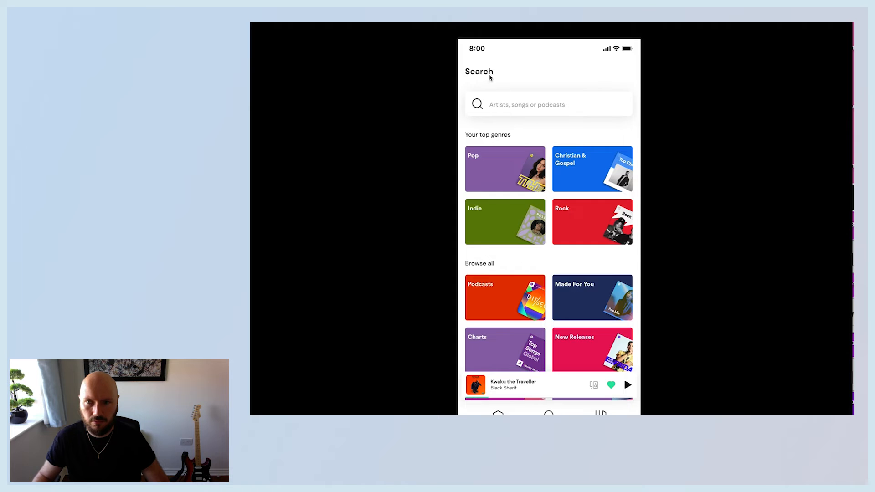
scroll(491, 77, down, 3)
scroll(554, 151, up, 3)
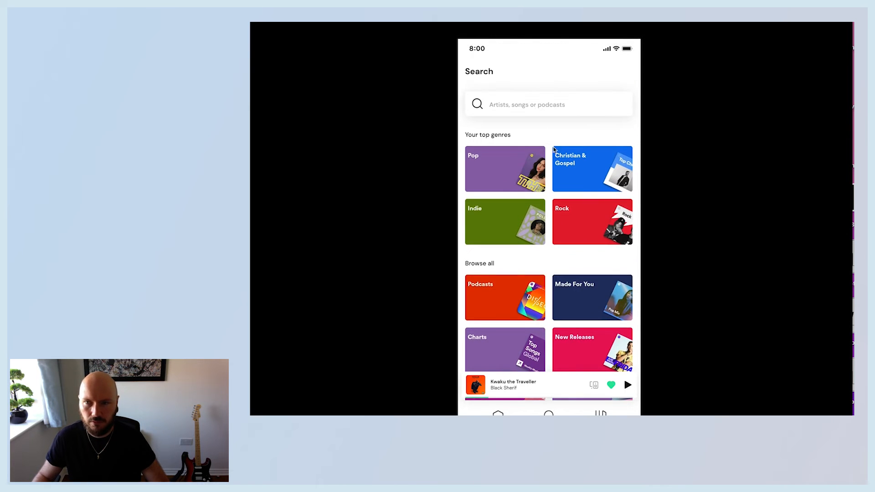
scroll(554, 151, down, 10)
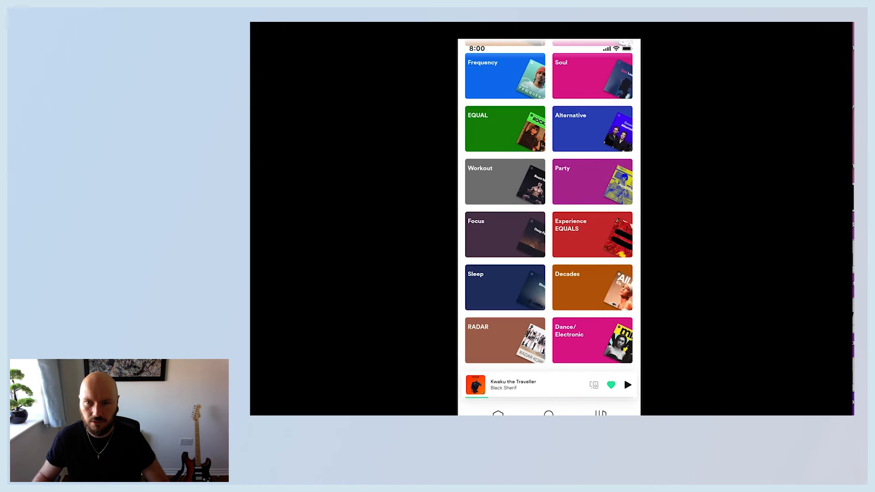
scroll(501, 278, up, 10)
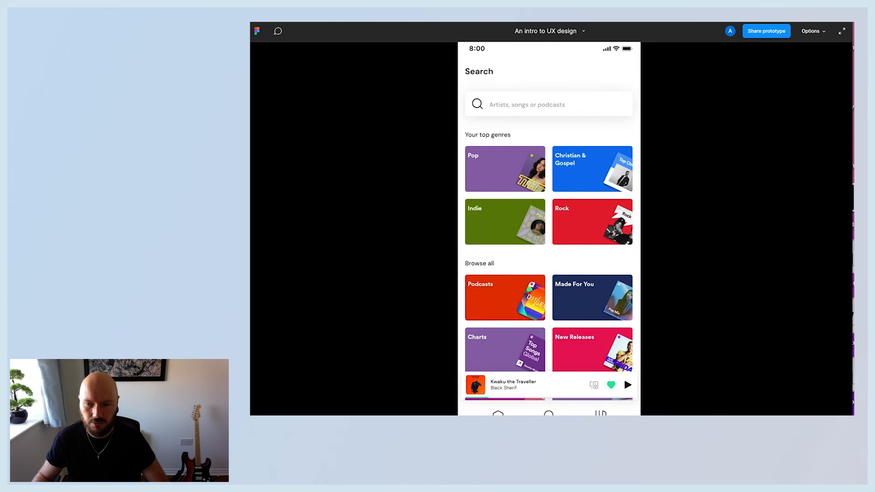
click(264, 18)
Copy the status bar, mini player and navigation bar from the Search Screen and paste them into the Library Screen.
click(479, 163)
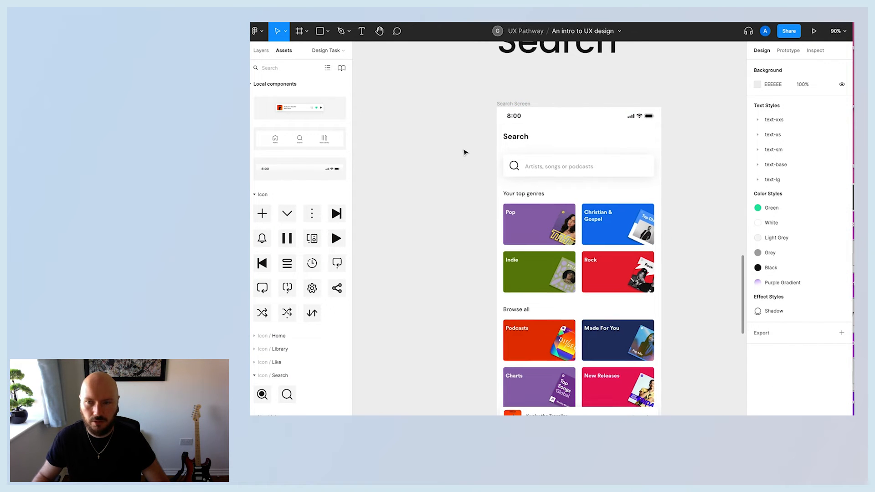
scroll(465, 153, down, 5)
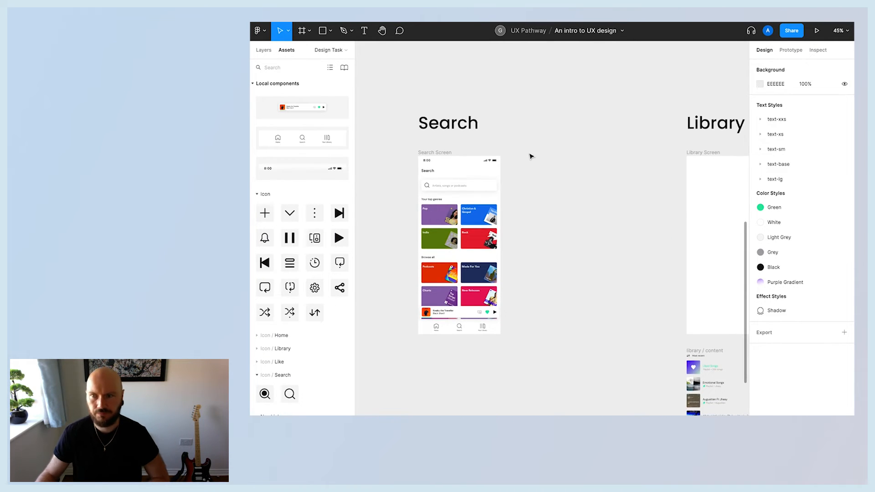
scroll(532, 156, right, 5)
scroll(676, 163, right, 2)
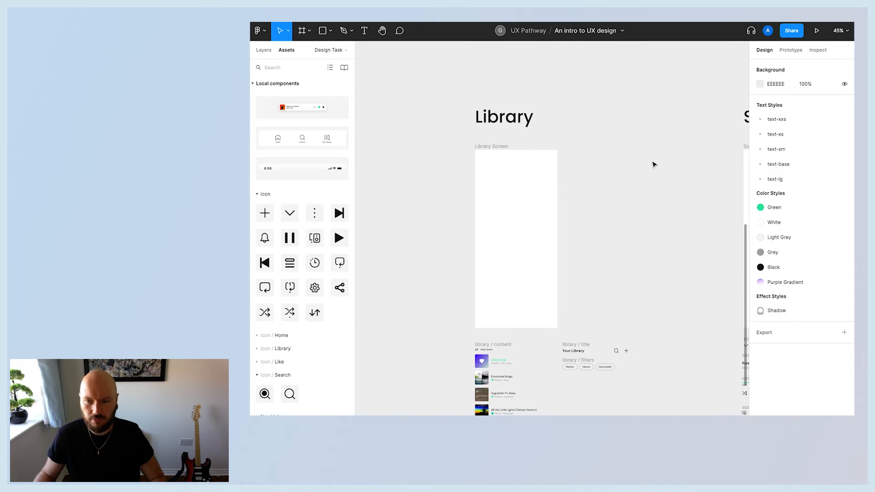
scroll(653, 164, left, 8)
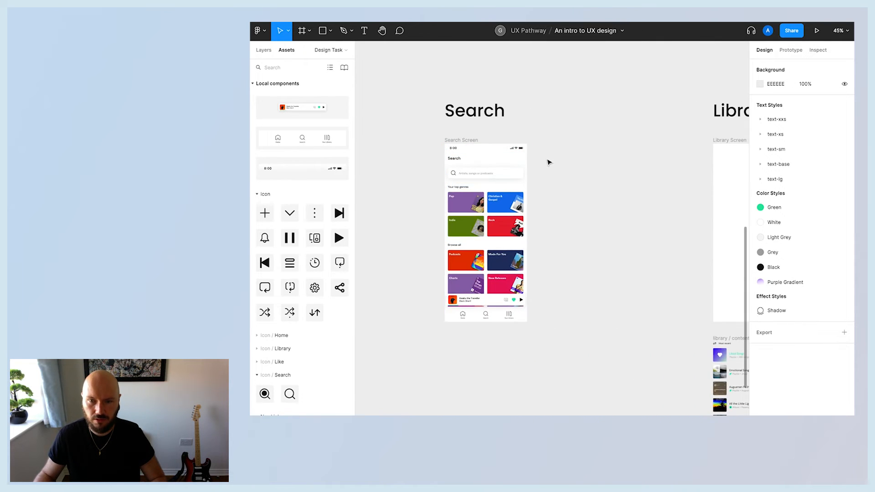
click(505, 152)
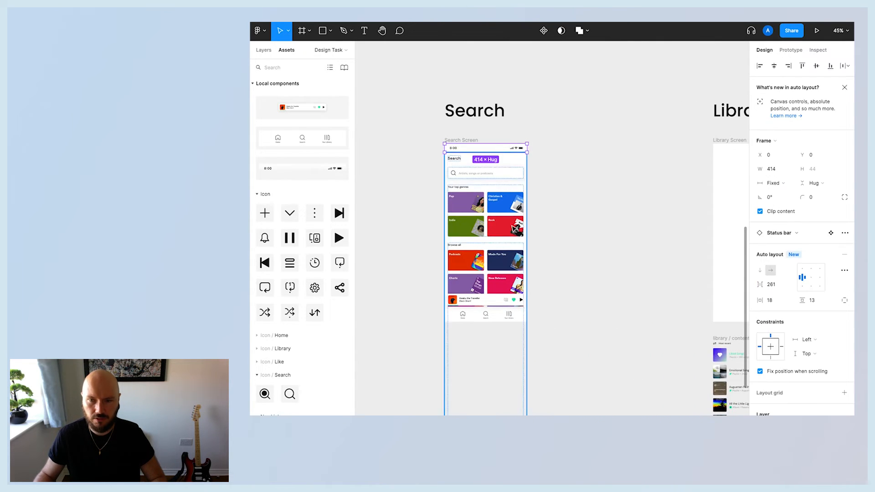
click(497, 303)
click(501, 320)
click(499, 151)
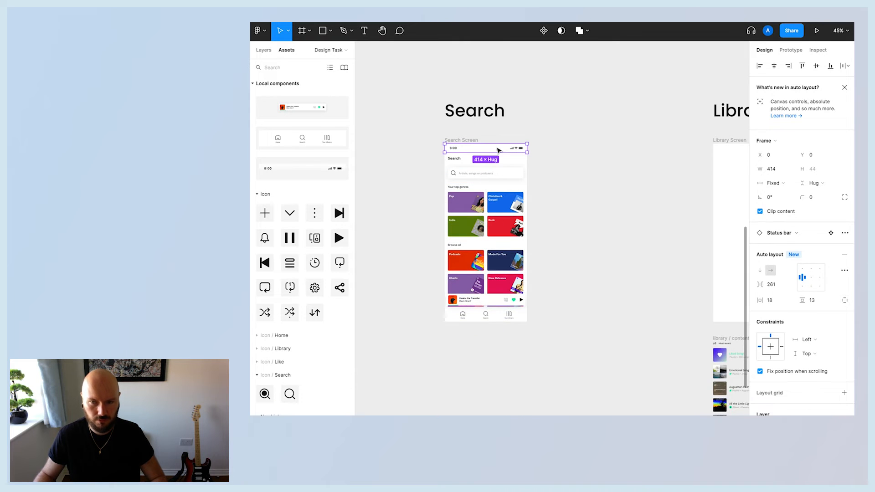
shift+click(497, 302)
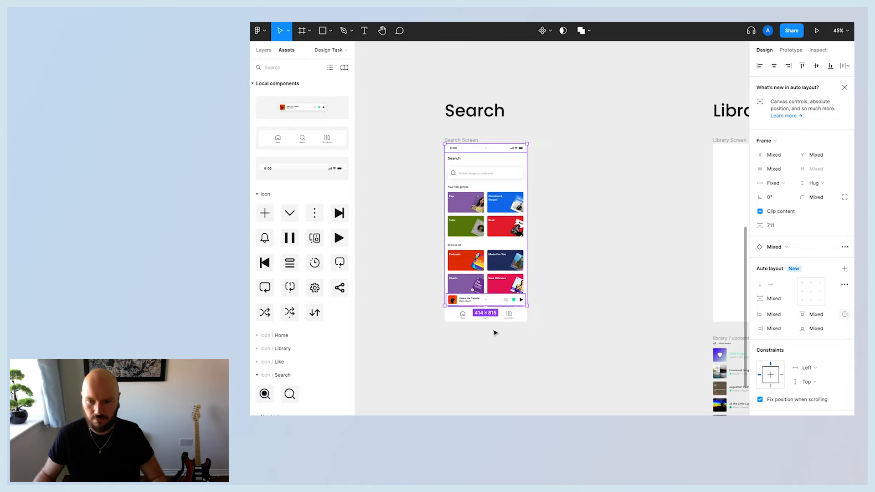
shift+click(509, 315)
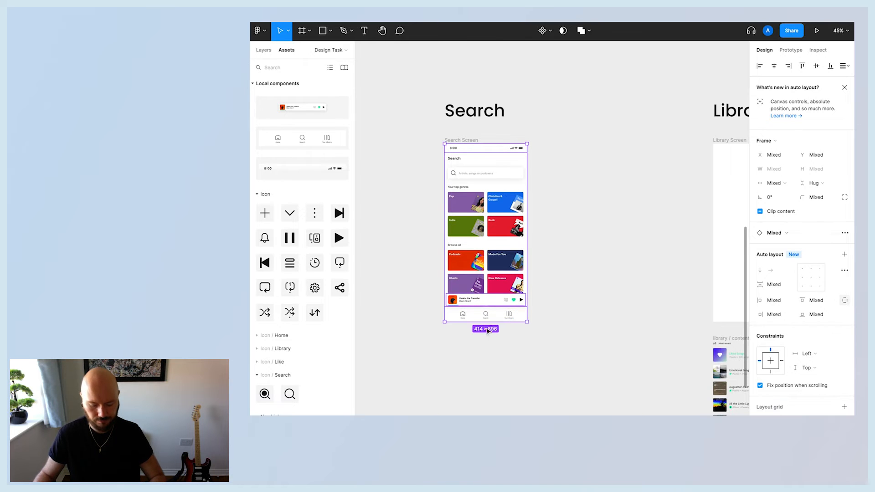
key(ctrl+c)
click(722, 142)
scroll(668, 176, right, 3)
key(ctrl+v)
click(540, 205)
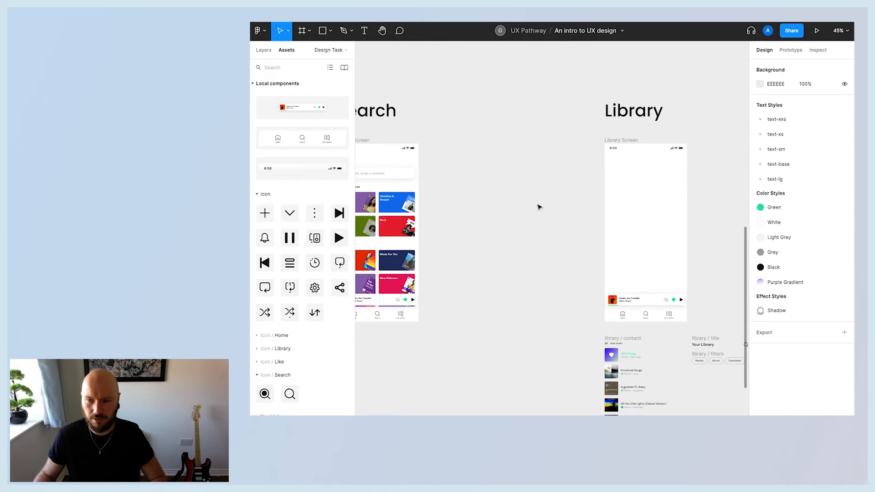
click(626, 155)
click(468, 240)
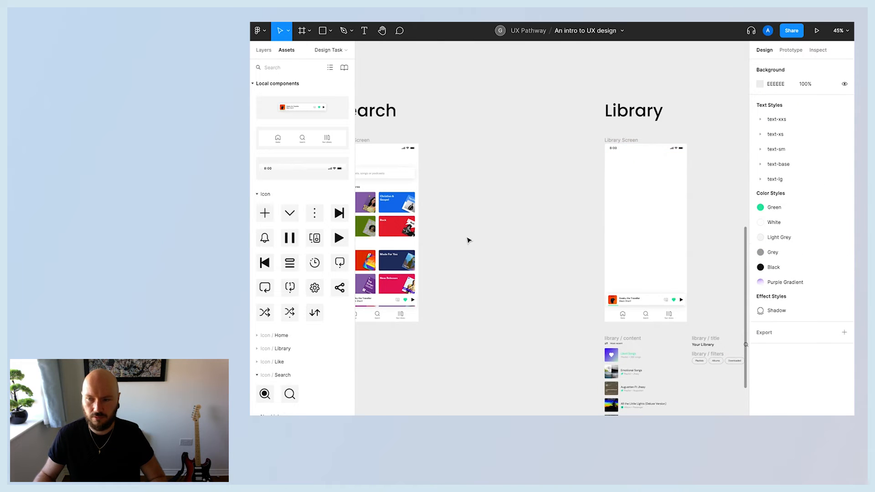
Stack the library title, filters and content components in one column below the Library Screen.
scroll(519, 261, right, 3)
scroll(715, 279, down, 5)
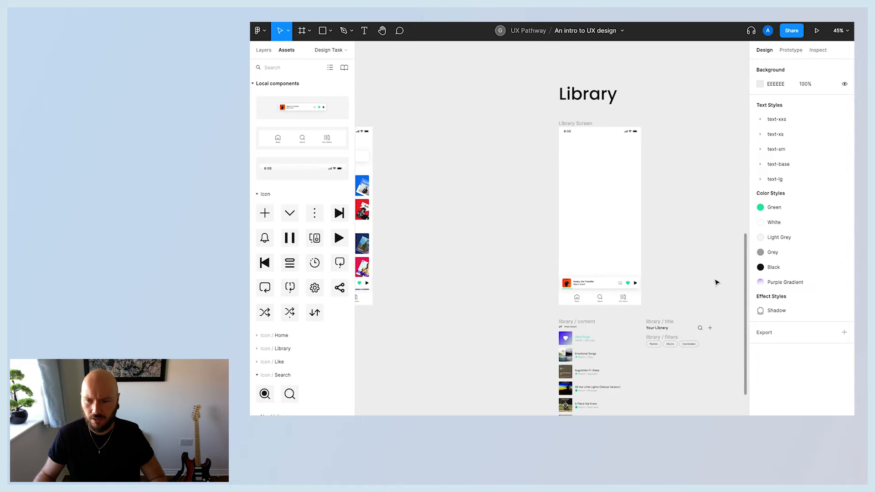
scroll(716, 285, down, 3)
scroll(715, 285, up, 5)
scroll(702, 276, up, 3)
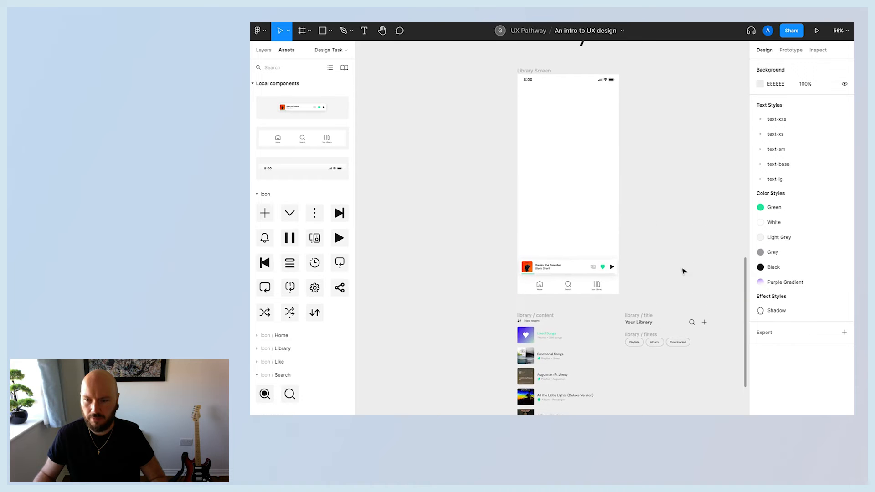
click(640, 320)
scroll(651, 314, down, 3)
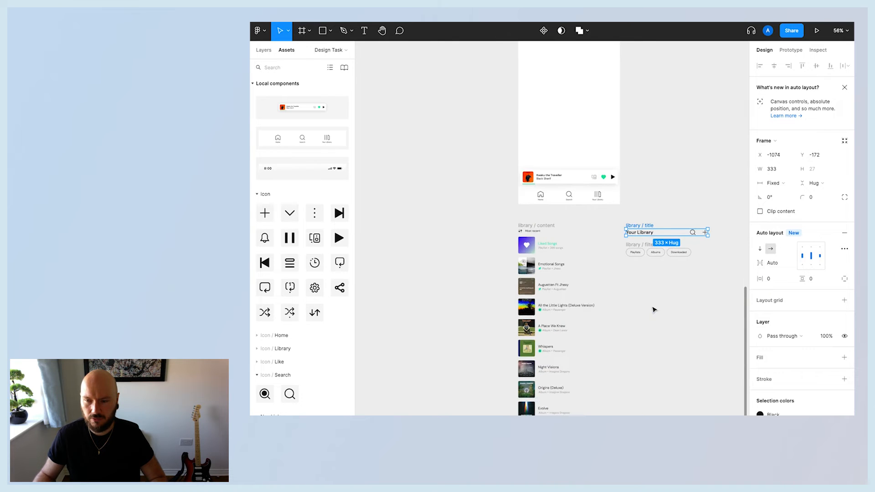
click(532, 225)
drag(532, 225, 523, 311)
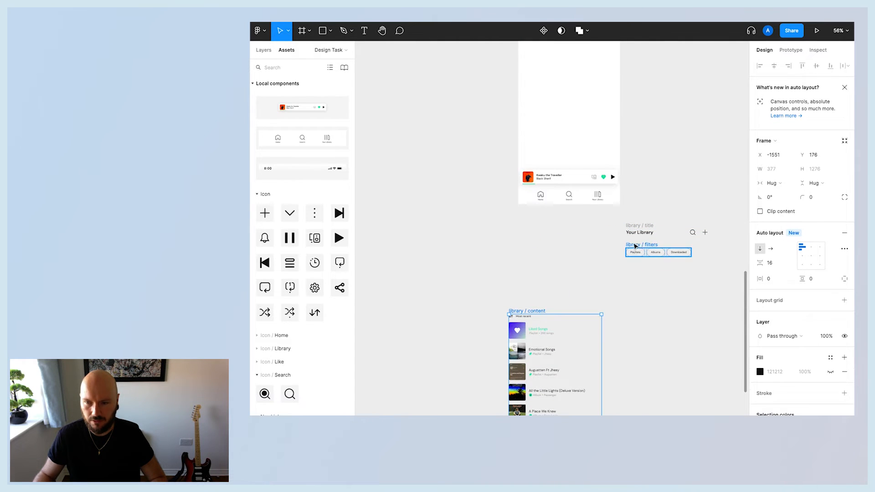
drag(639, 246, 519, 292)
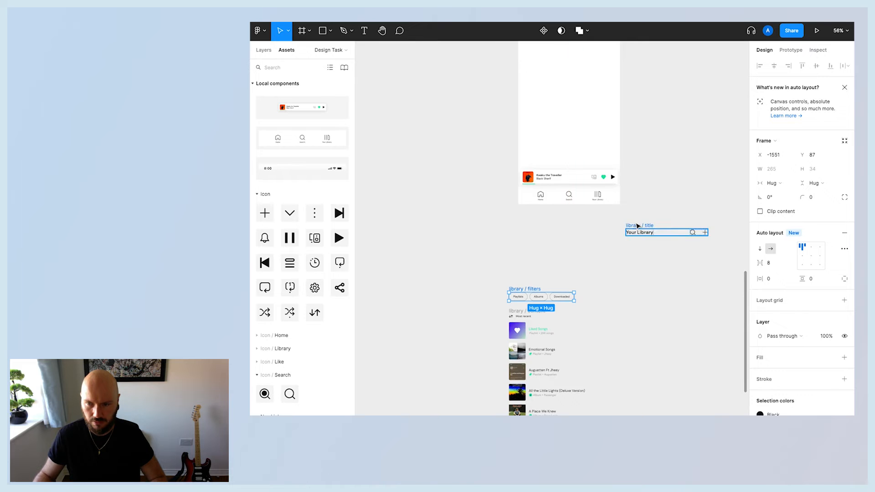
drag(637, 226, 519, 271)
Select the three library components together and wrap them in a vertical auto layout frame.
click(453, 270)
scroll(453, 270, down, 5)
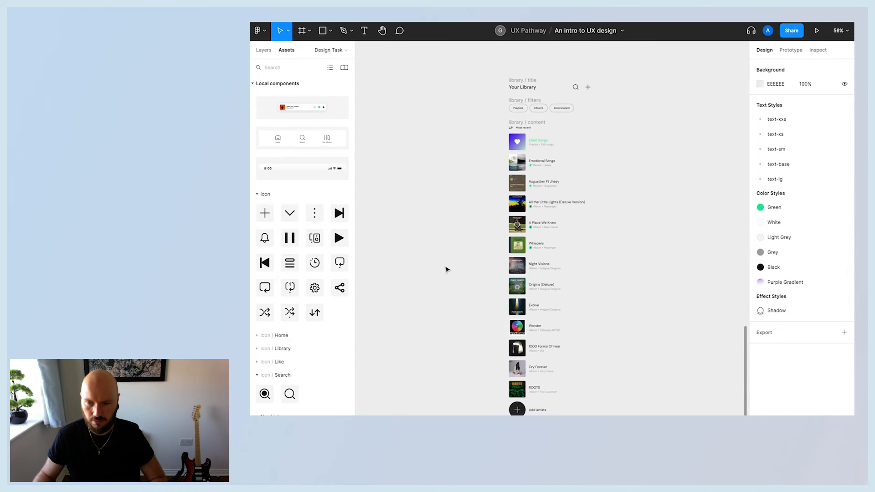
scroll(442, 264, down, 3)
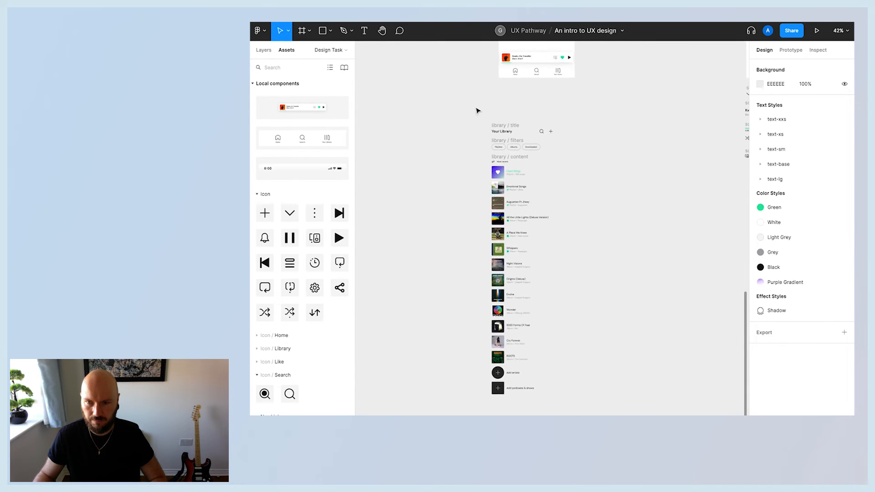
drag(478, 111, 567, 377)
scroll(600, 381, up, 2)
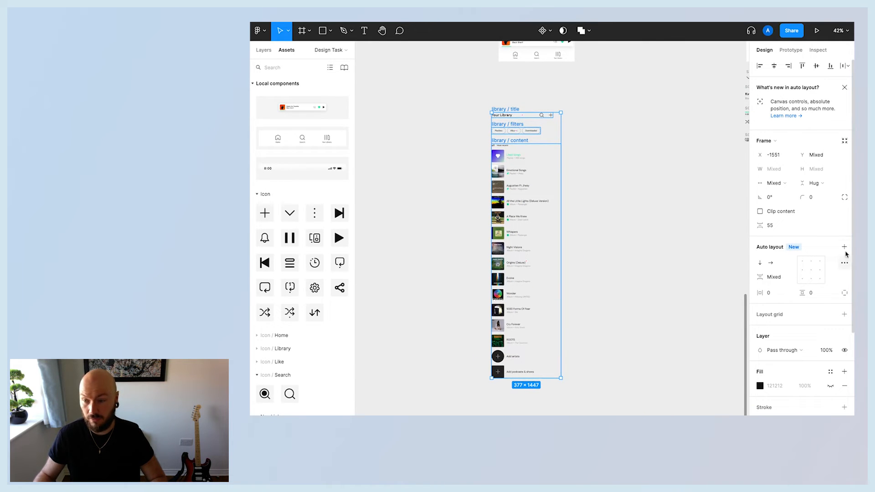
key(shift+a)
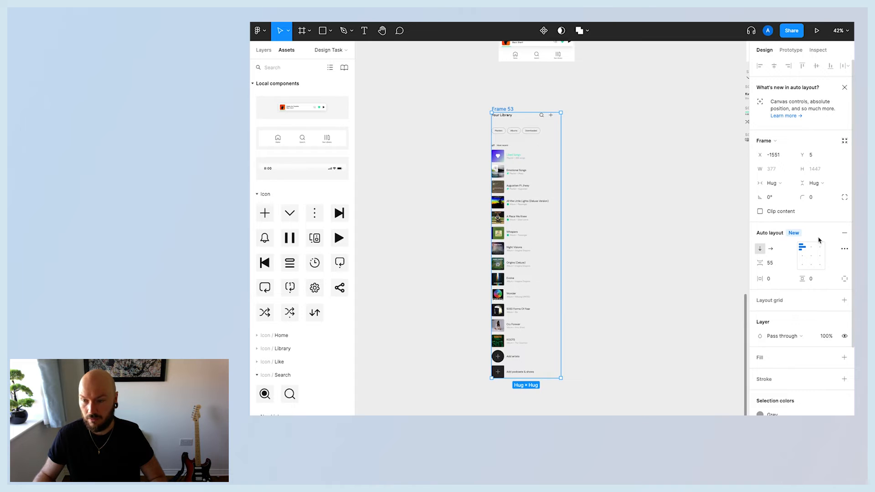
Set the library frame's auto layout gap to 32 and its horizontal padding to 16.
click(582, 239)
click(503, 110)
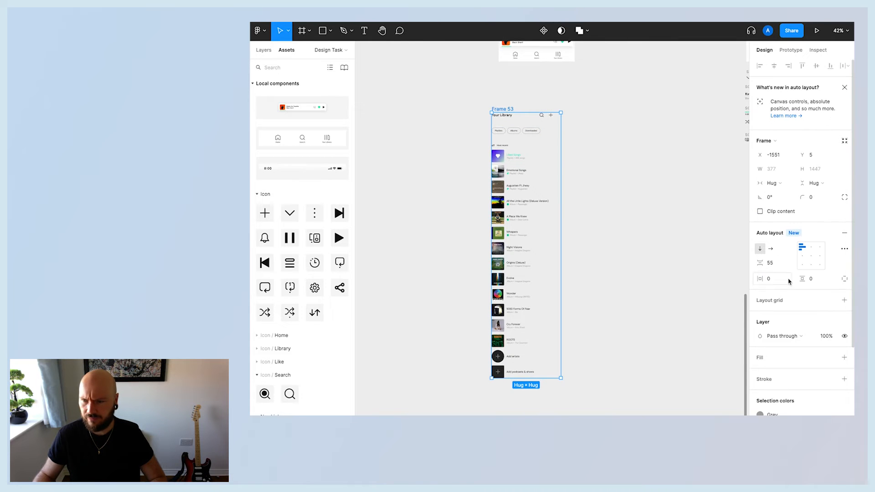
click(772, 265)
key(Return)
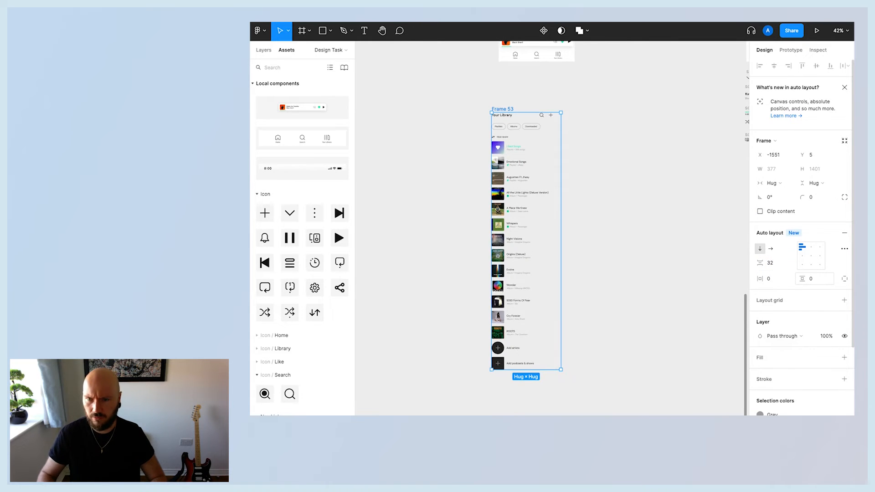
text(16)
key(Return)
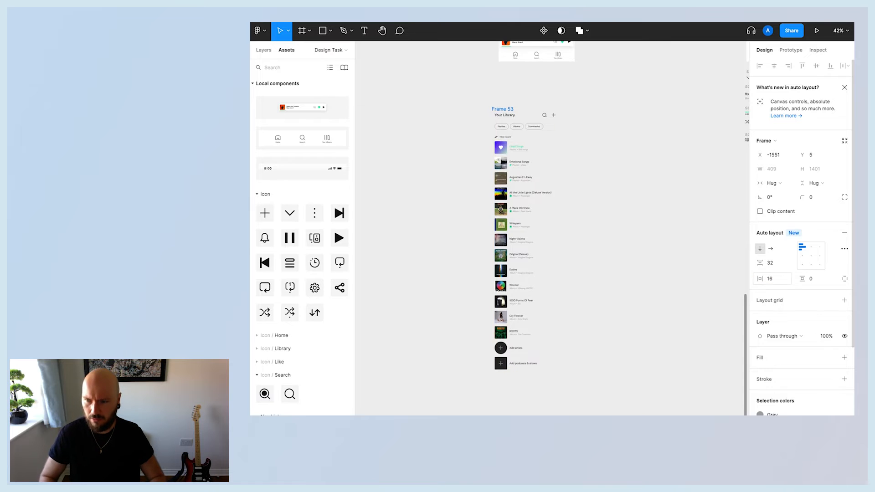
Switch to individual padding and set the frame's top padding to 16 and bottom padding to 160.
click(846, 280)
click(815, 279)
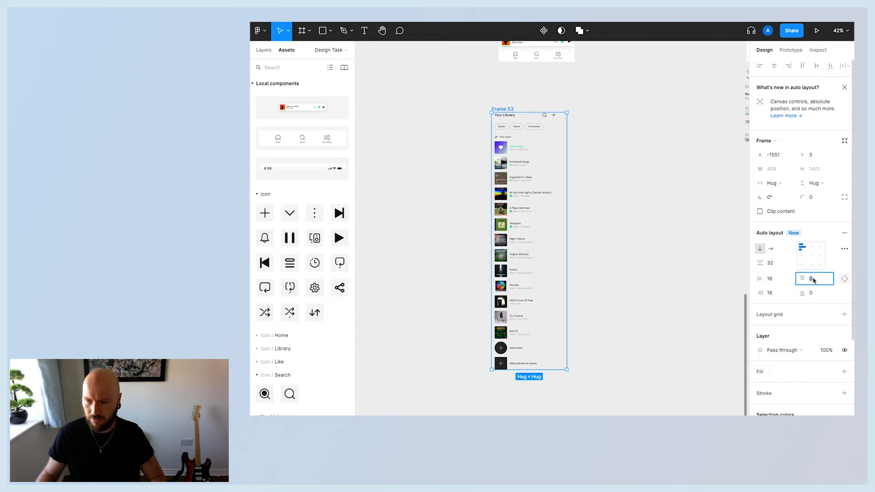
text(16)
click(815, 293)
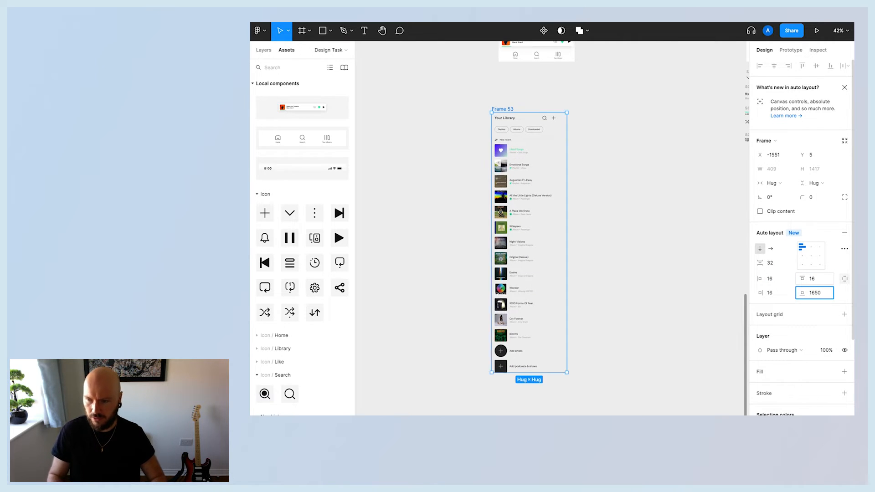
key(Return)
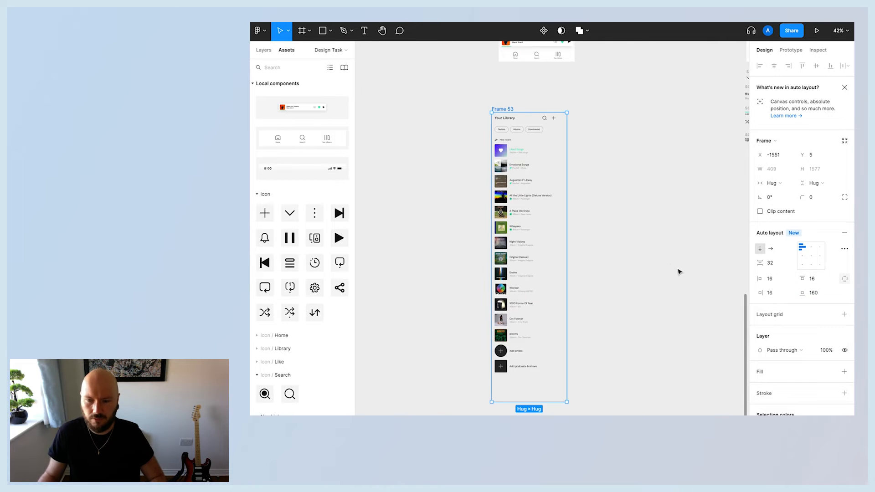
Rename the auto layout frame as container.
click(661, 279)
scroll(502, 169, up, 2)
click(499, 163)
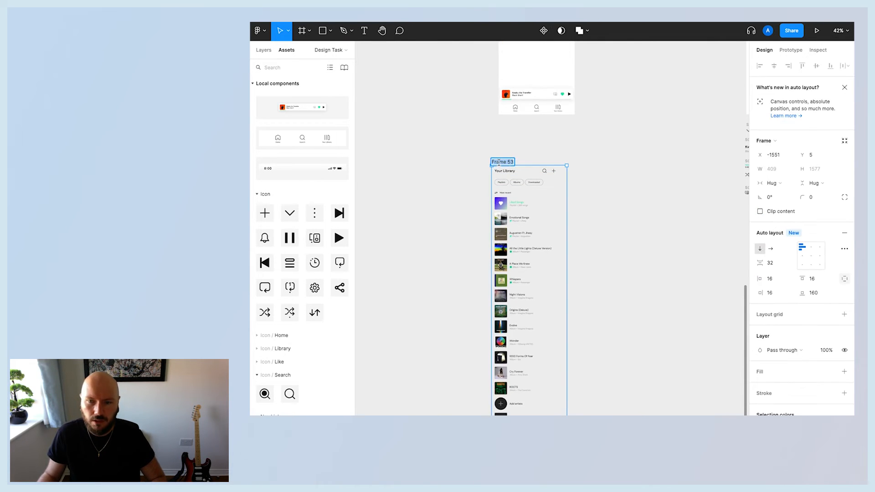
text(container)
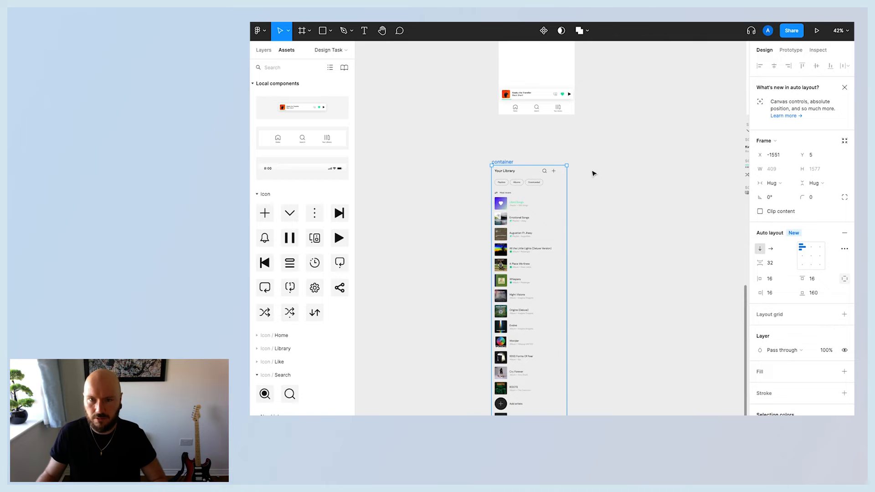
Move the container frame into the Library Screen.
click(622, 177)
scroll(622, 176, up, 6)
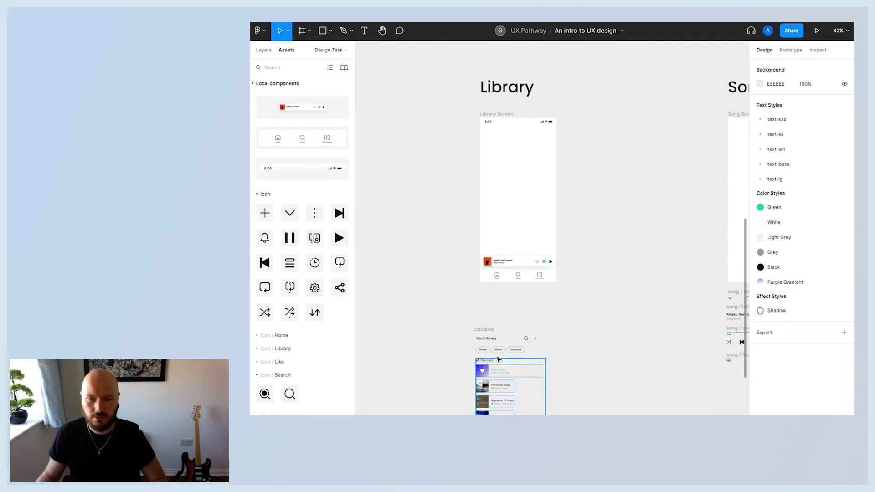
drag(486, 334, 495, 130)
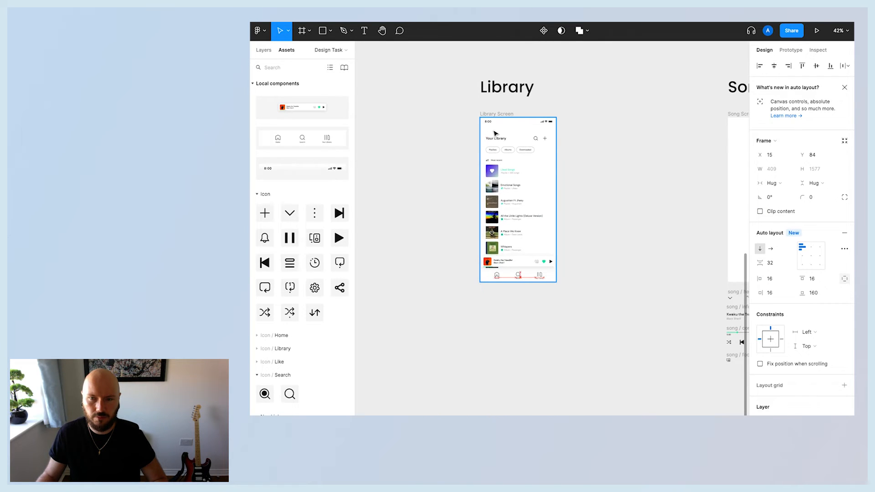
Align the container to the Library Screen's left edge, just below the status bar.
drag(536, 177, 535, 170)
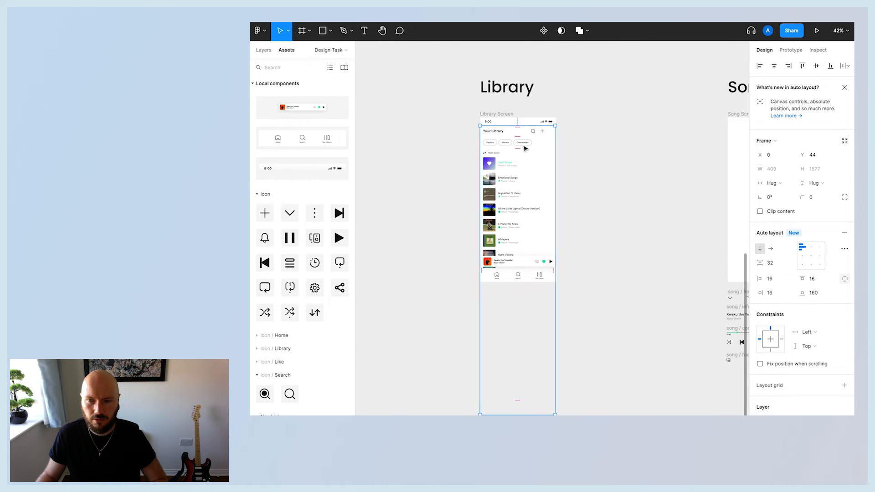
key(Right)
key(Right)
click(760, 65)
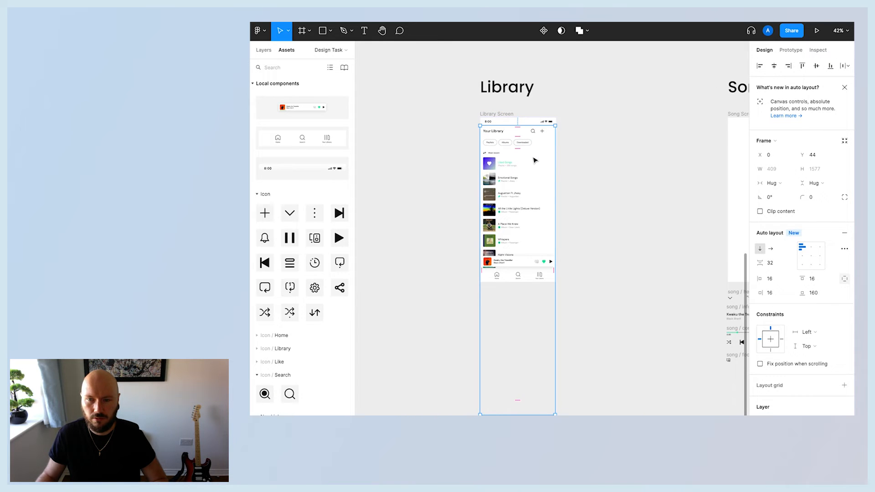
Widen the container to a fixed 414 px so it spans the full screen width.
scroll(536, 160, up, 5)
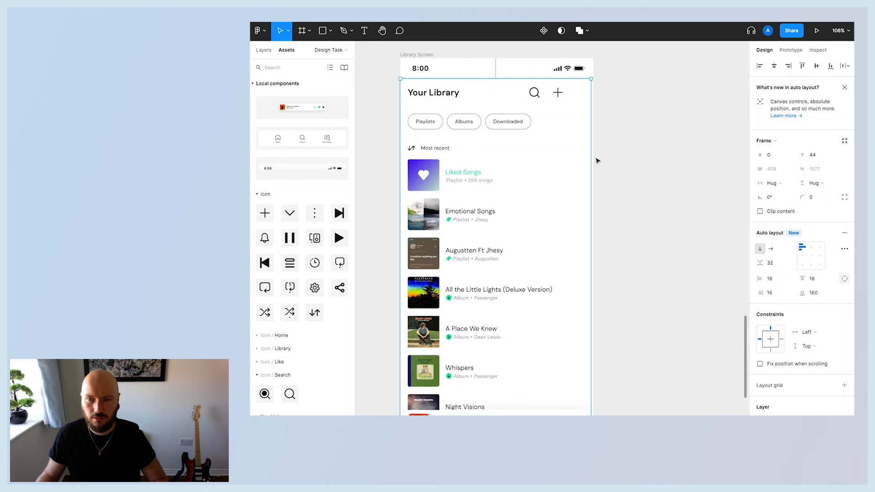
drag(592, 161, 595, 161)
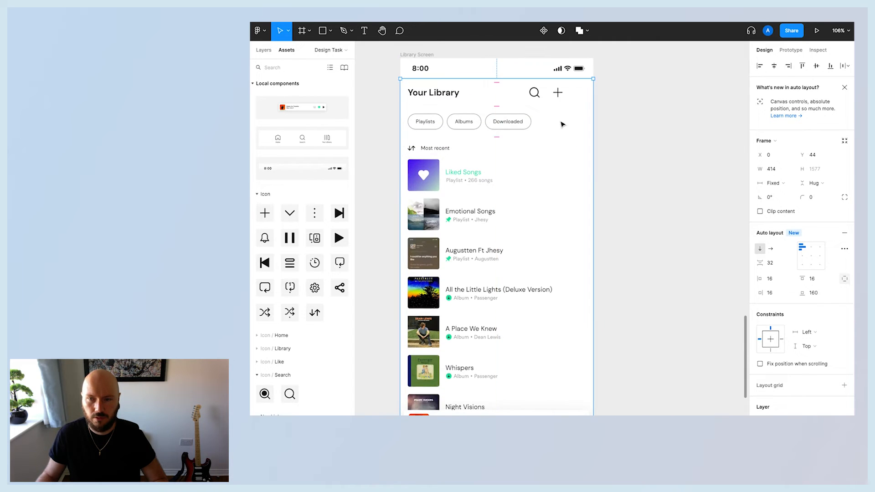
click(635, 186)
Set the Library Screen's overflow scrolling to vertical scrolling in the prototype settings.
scroll(634, 186, down, 1)
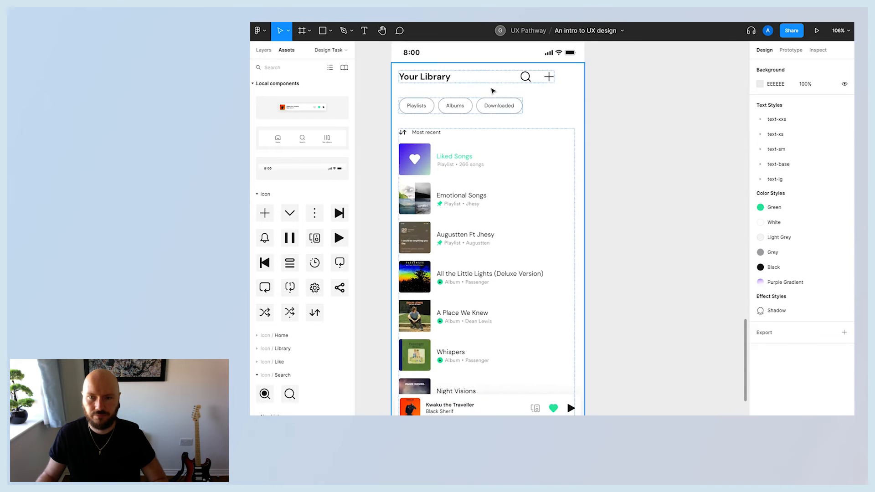
scroll(492, 91, up, 1)
click(403, 52)
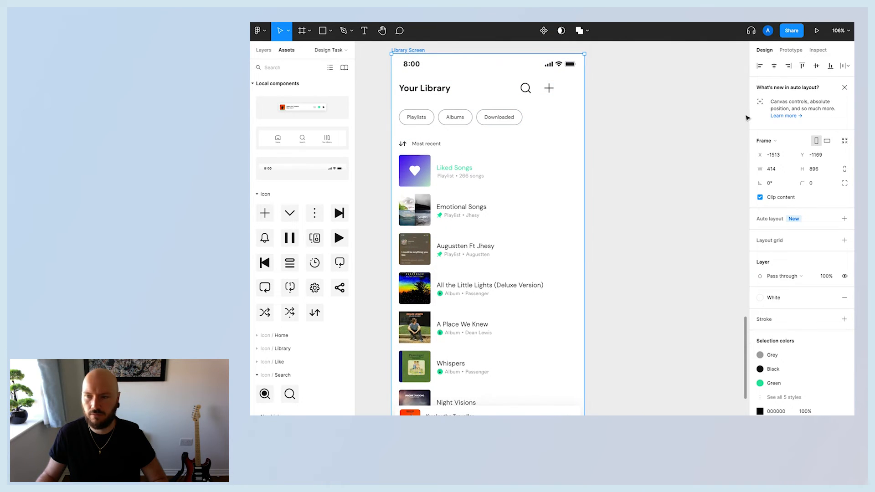
click(791, 50)
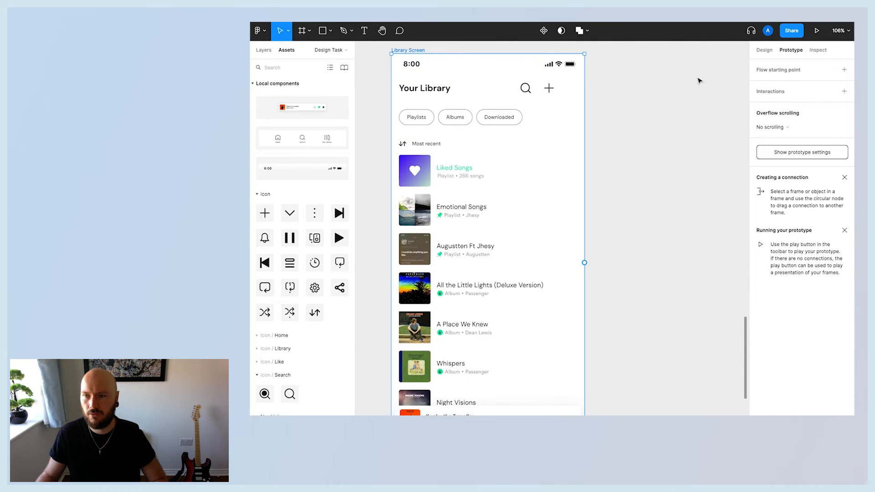
click(771, 127)
click(783, 147)
Select the Library Screen and present it as a prototype.
click(664, 139)
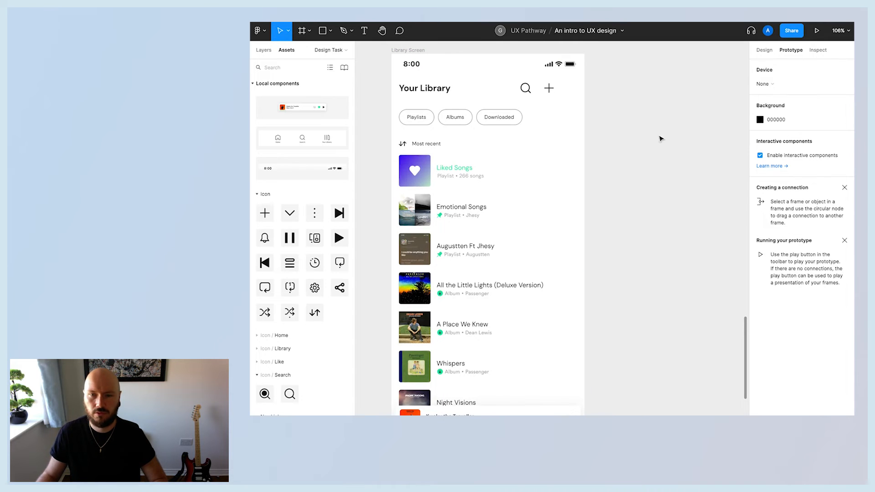
scroll(629, 186, up, 2)
scroll(629, 186, down, 3)
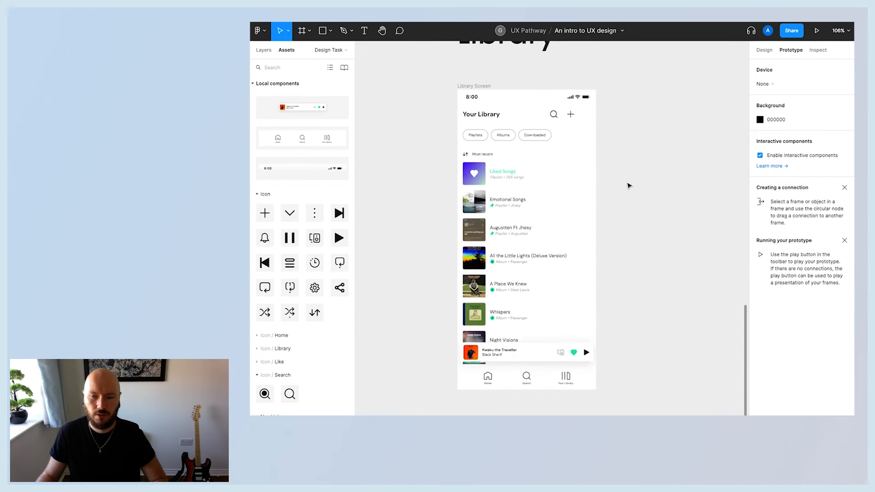
scroll(631, 185, up, 1)
click(465, 93)
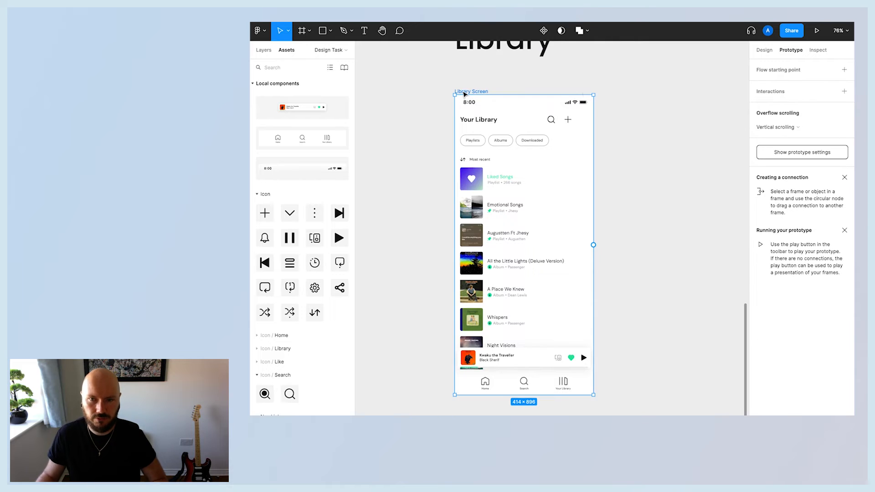
click(817, 31)
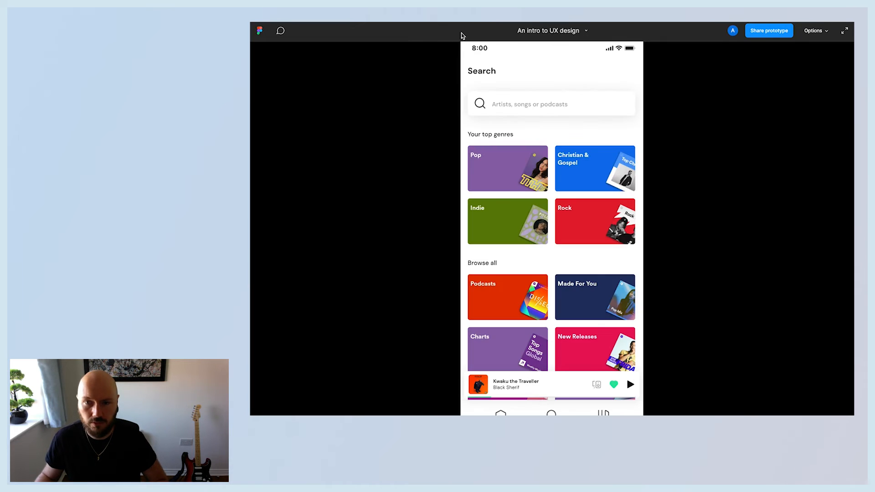
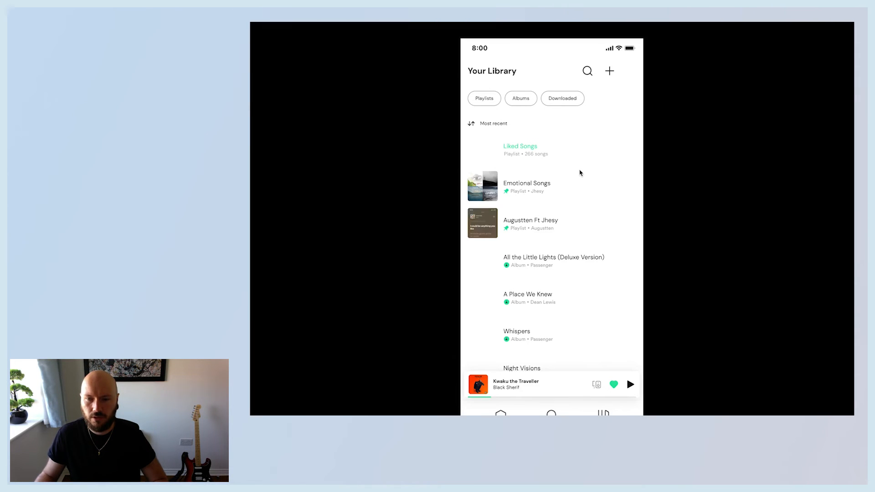
Scroll through the Library Screen prototype to test its vertical scrolling.
scroll(572, 211, down, 8)
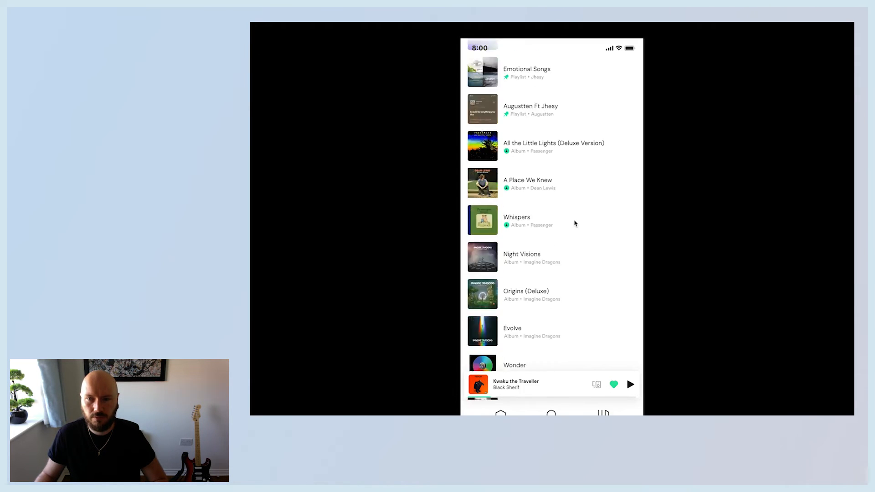
scroll(562, 260, up, 8)
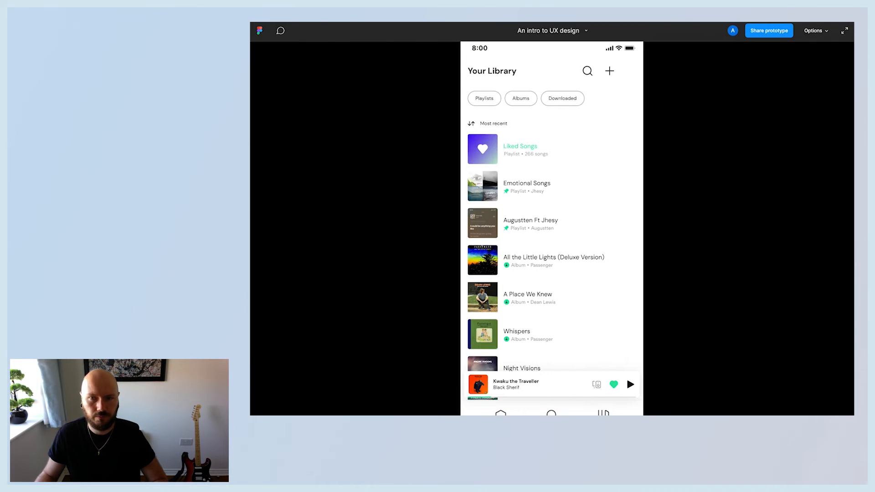
key(ctrl+Tab)
Copy the Library Screen's status bar into the Song Screen and align it to the top edge.
click(684, 285)
scroll(669, 286, up, 3)
scroll(669, 286, down, 6)
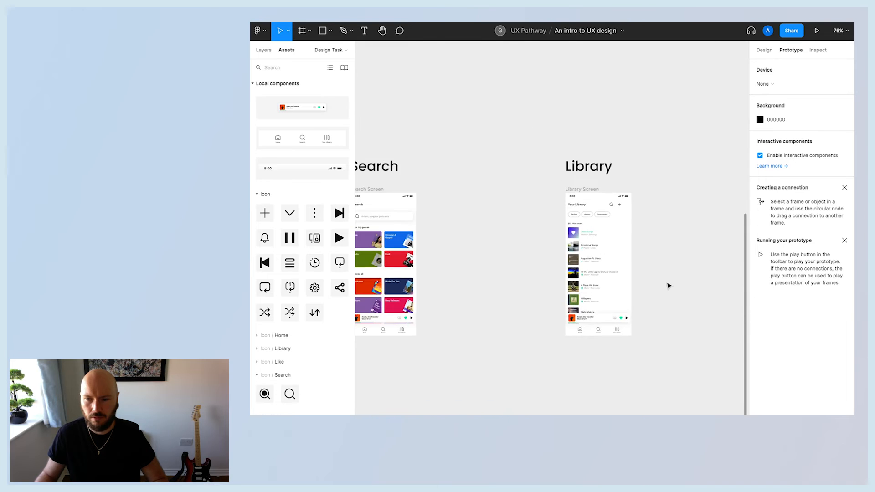
scroll(669, 286, down, 6)
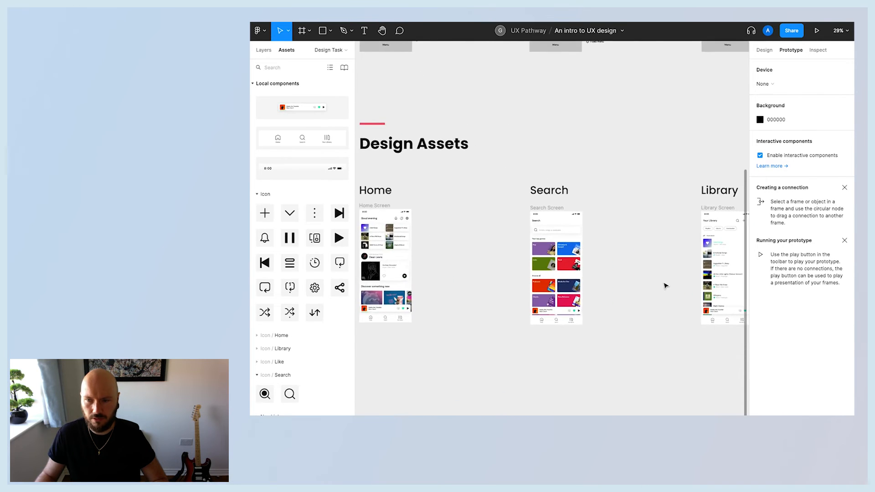
scroll(665, 286, right, 5)
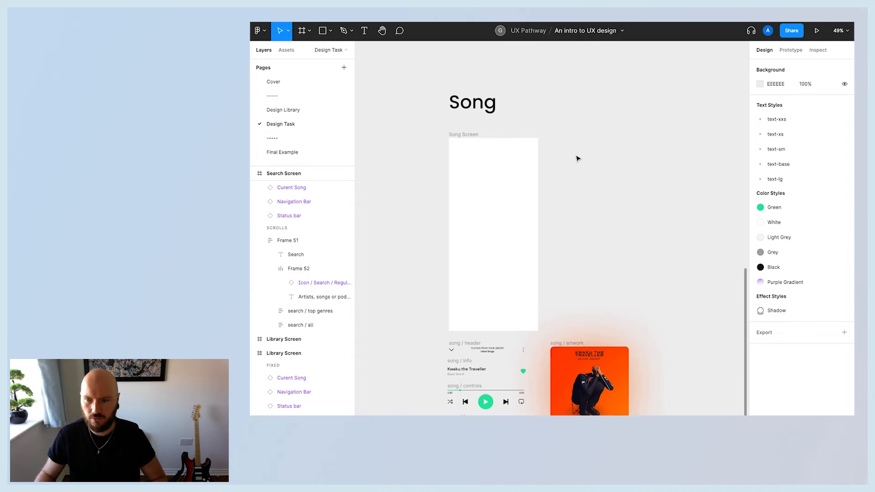
scroll(604, 165, left, 1)
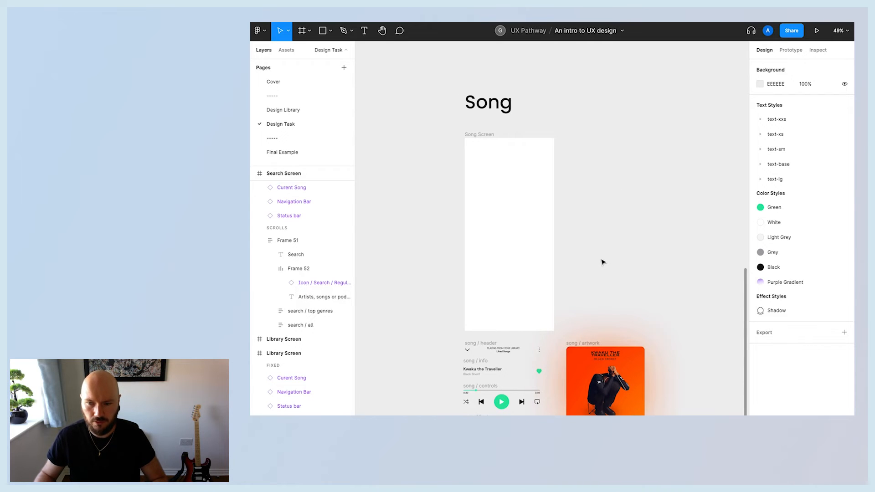
scroll(603, 262, up, 10)
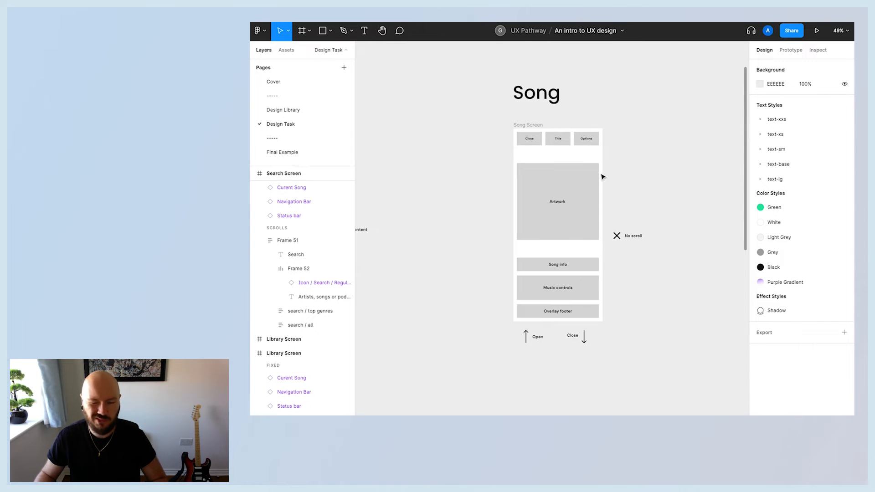
scroll(643, 349, down, 10)
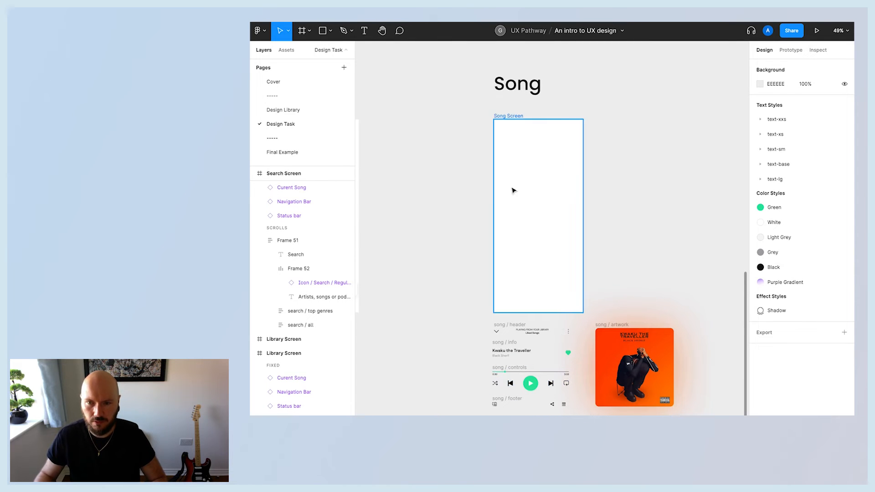
scroll(508, 189, left, 5)
click(395, 128)
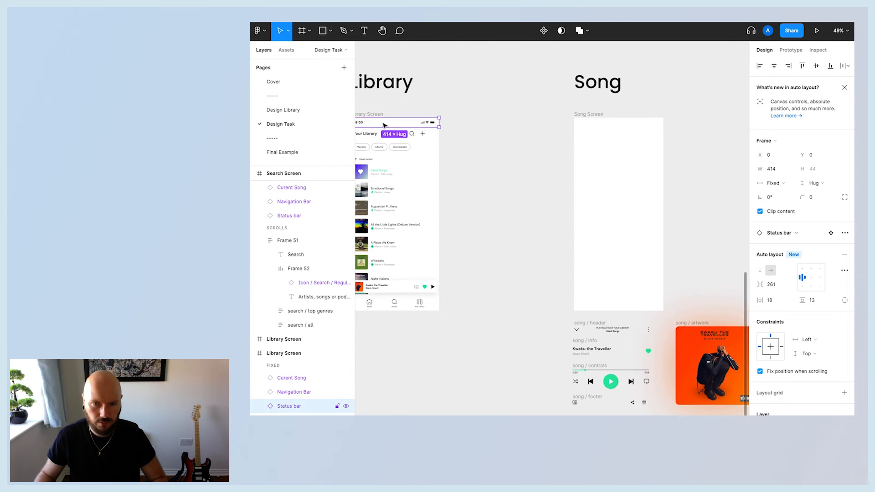
scroll(385, 125, left, 3)
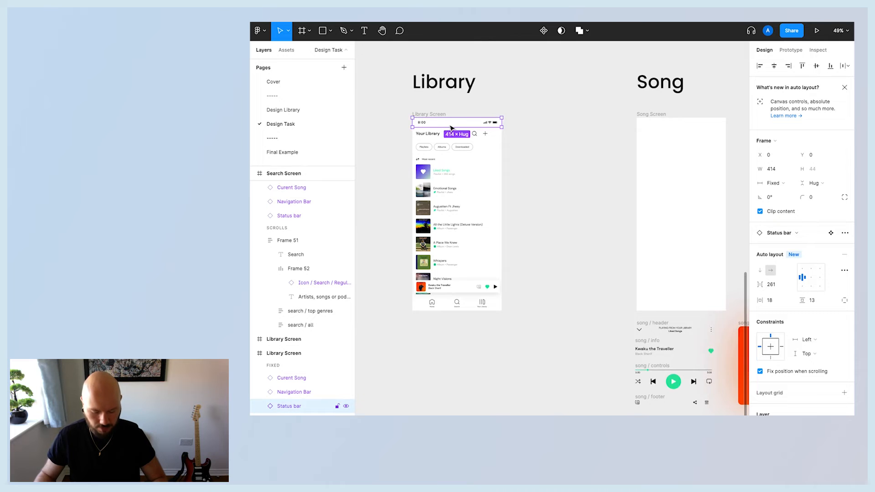
drag(445, 126, 666, 121)
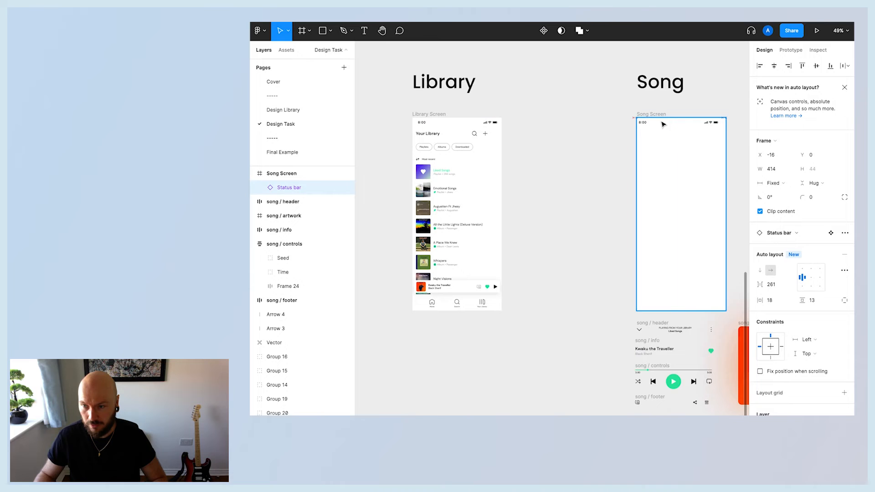
click(817, 67)
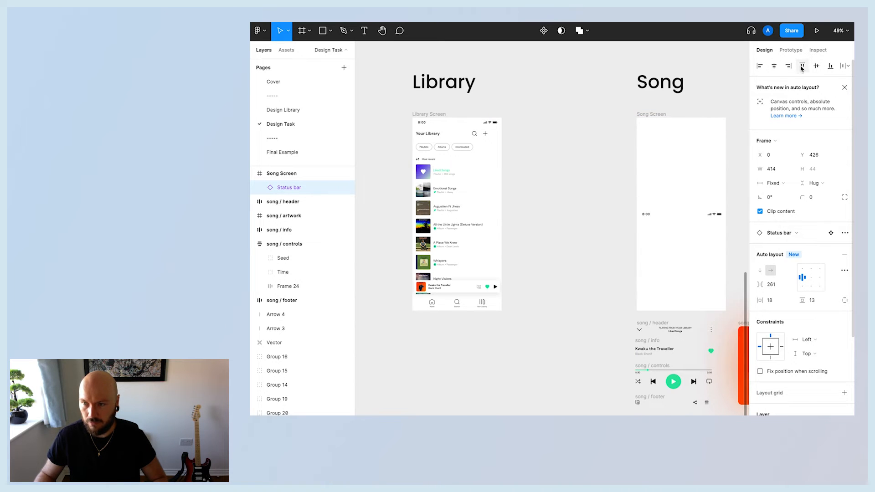
click(802, 67)
Turn on fix position when scrolling for the Song Screen's status bar.
click(729, 88)
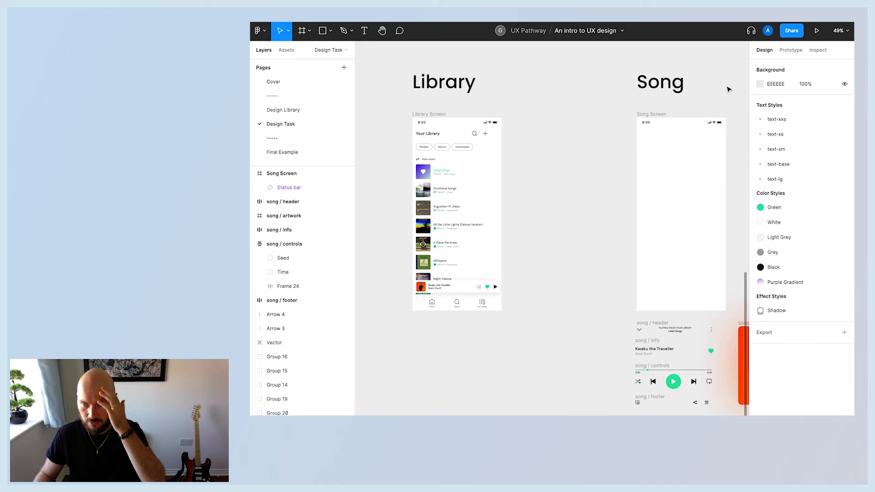
click(682, 124)
click(760, 372)
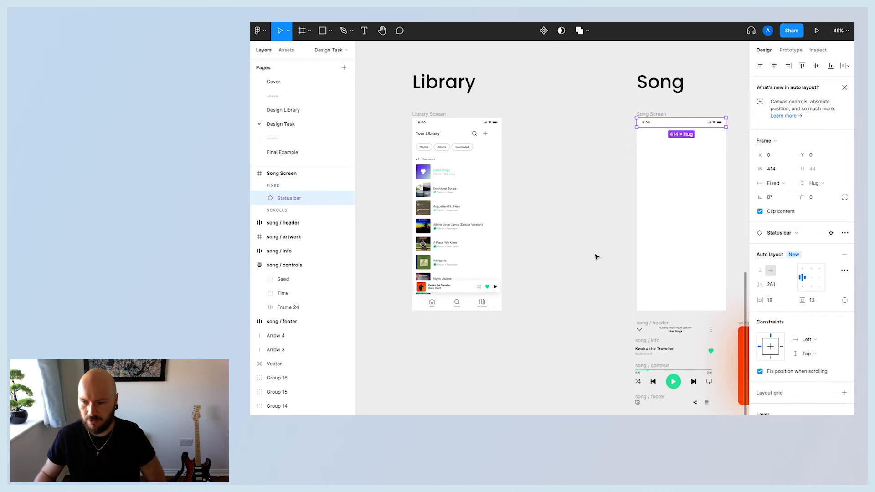
Place the song header and song info components into the Song Screen.
click(596, 254)
click(459, 127)
click(519, 164)
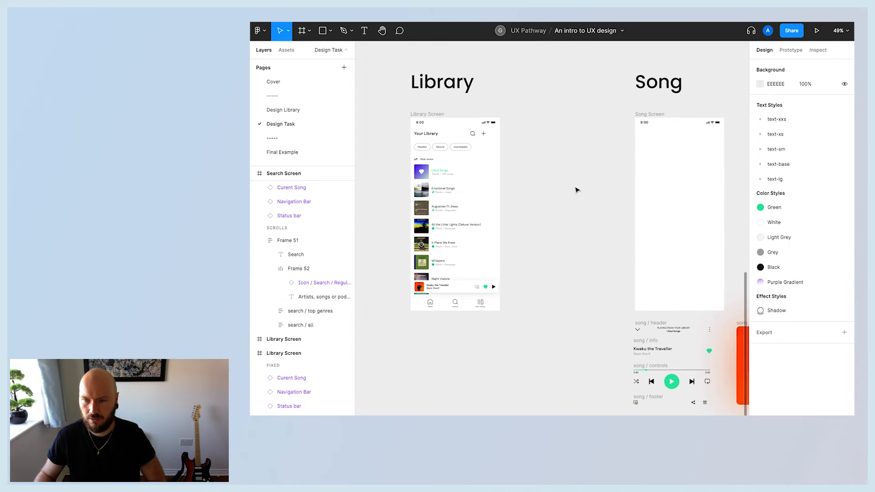
scroll(615, 219, right, 3)
scroll(654, 256, down, 1)
scroll(654, 256, down, 2)
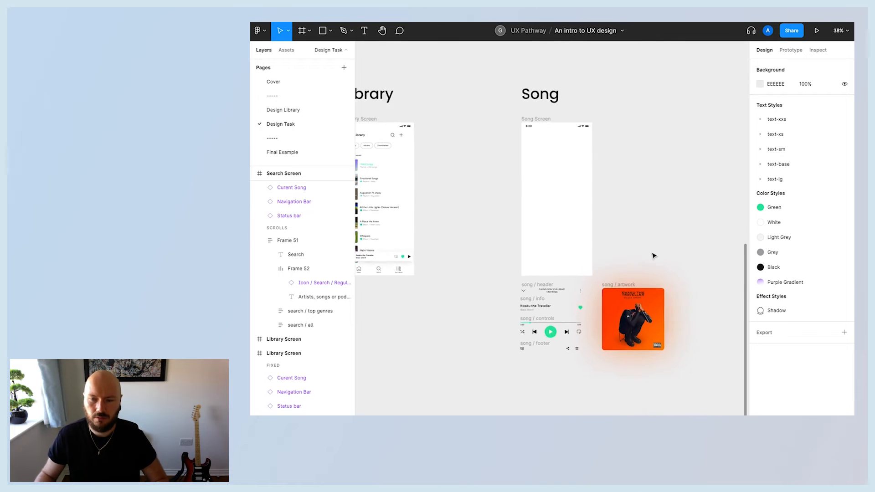
scroll(653, 255, up, 4)
scroll(470, 337, up, 2)
drag(463, 351, 476, 121)
drag(459, 365, 465, 337)
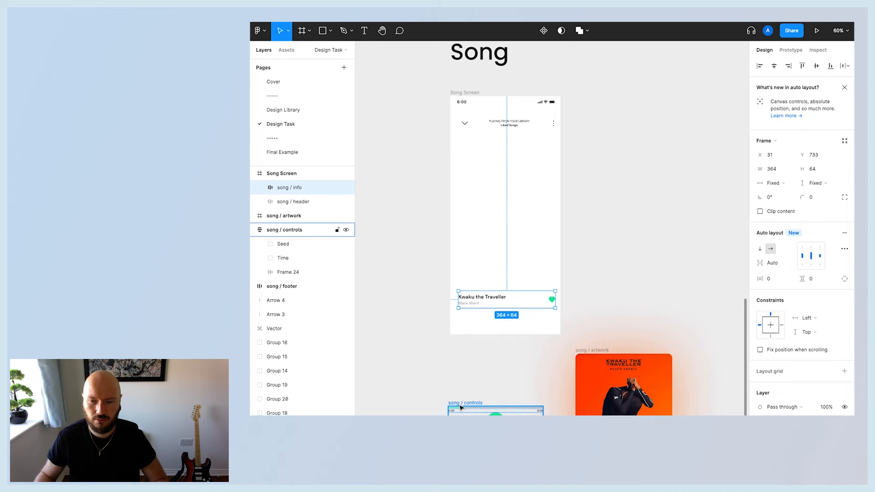
drag(469, 306, 469, 287)
Place the song controls, footer and artwork components into the Song Screen.
drag(472, 413, 470, 325)
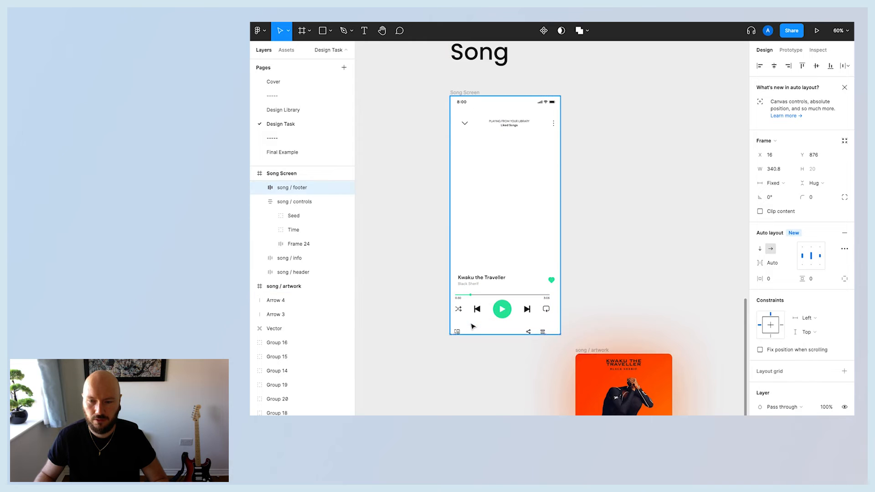
drag(601, 383, 604, 334)
drag(569, 201, 501, 191)
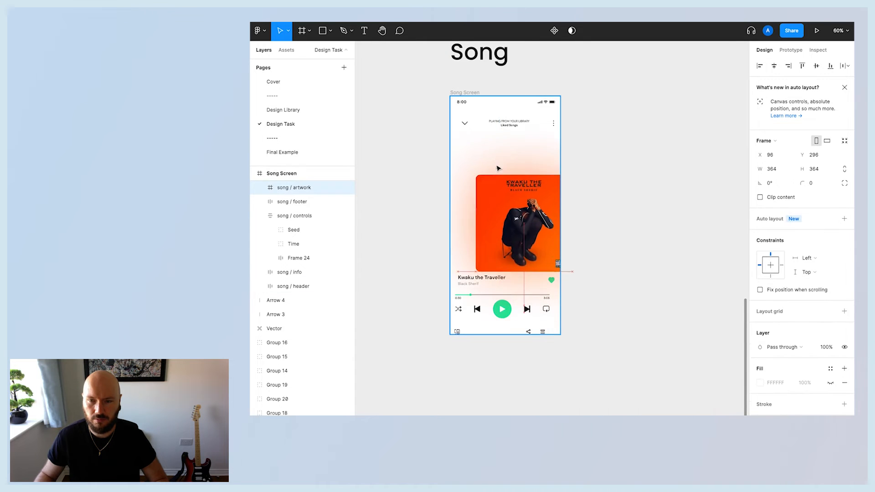
click(598, 206)
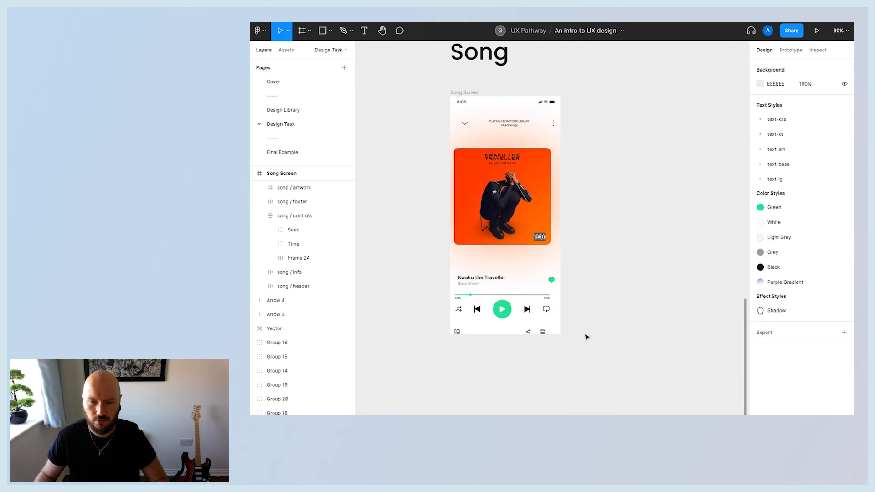
Select all the song elements in the Song Screen and group them.
drag(580, 362, 437, 114)
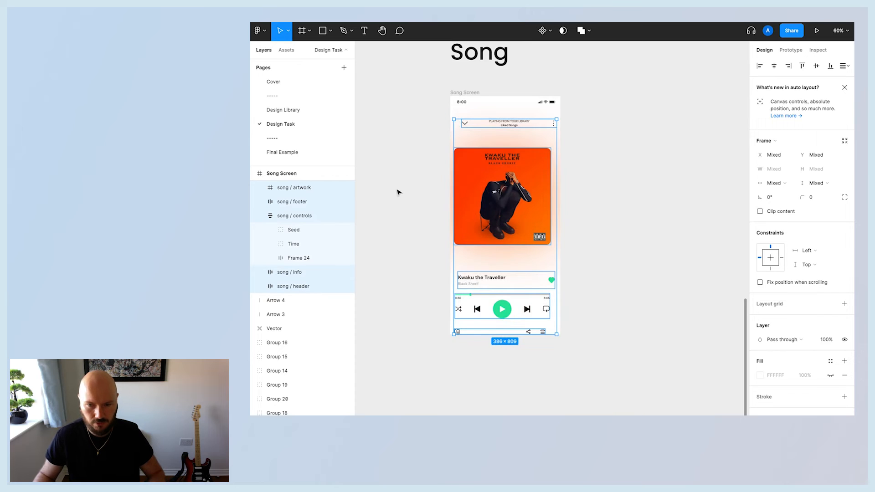
right_click(494, 183)
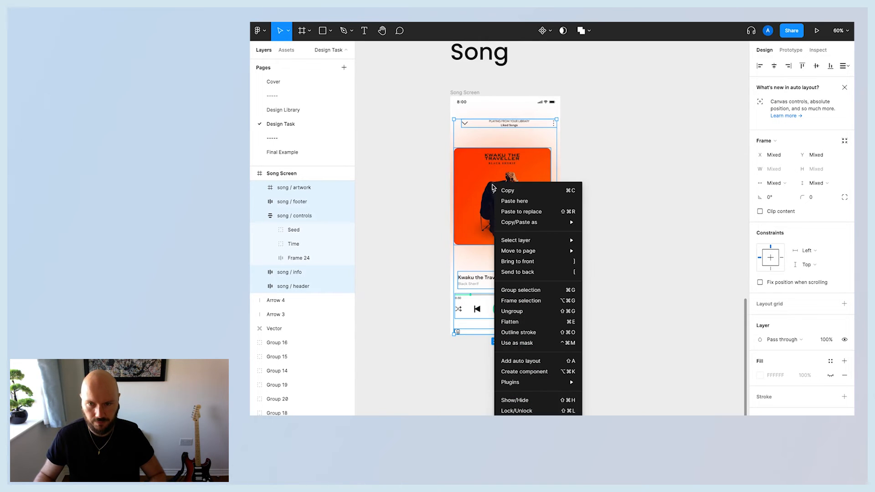
mouse_move(556, 251)
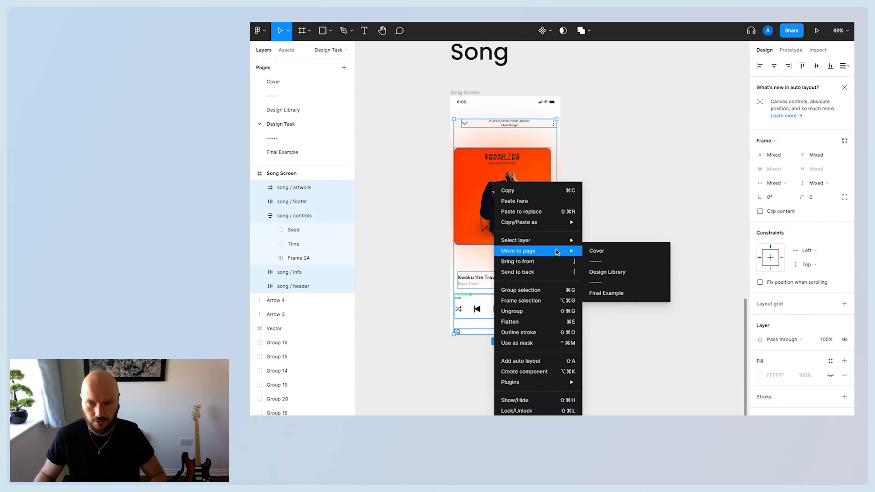
click(521, 292)
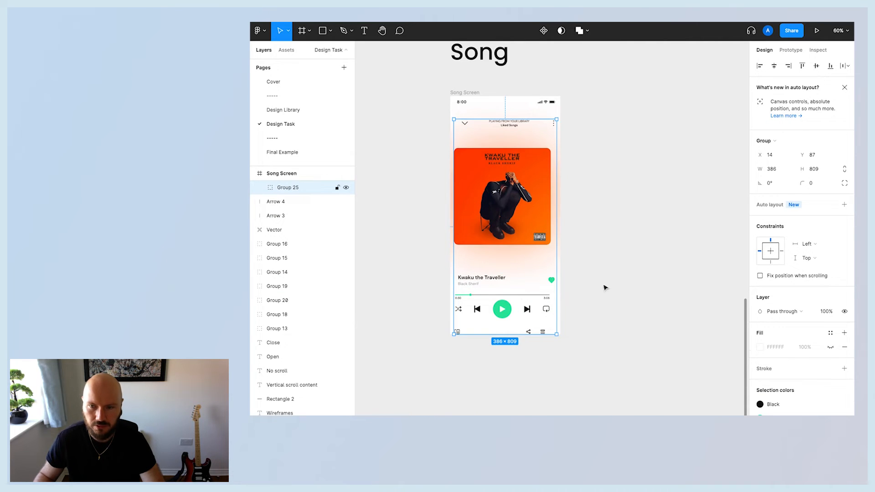
Add auto layout to the group to turn it into a vertical stacked frame.
click(844, 205)
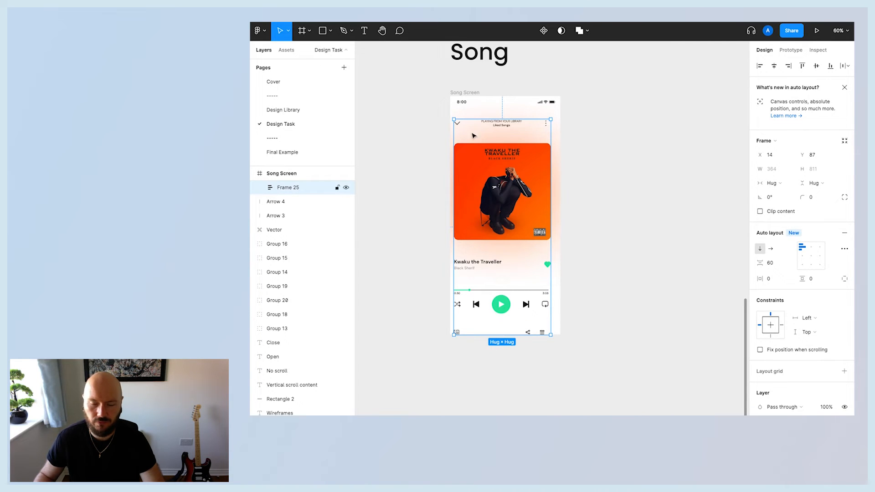
click(775, 183)
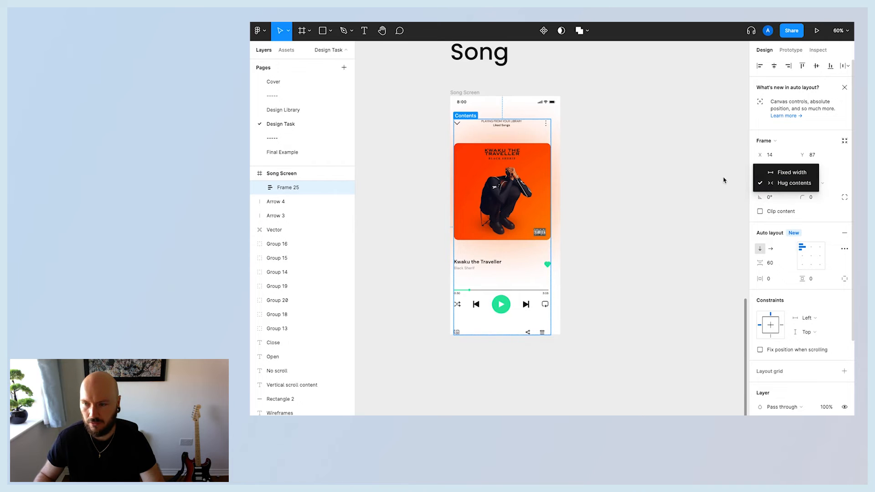
click(696, 186)
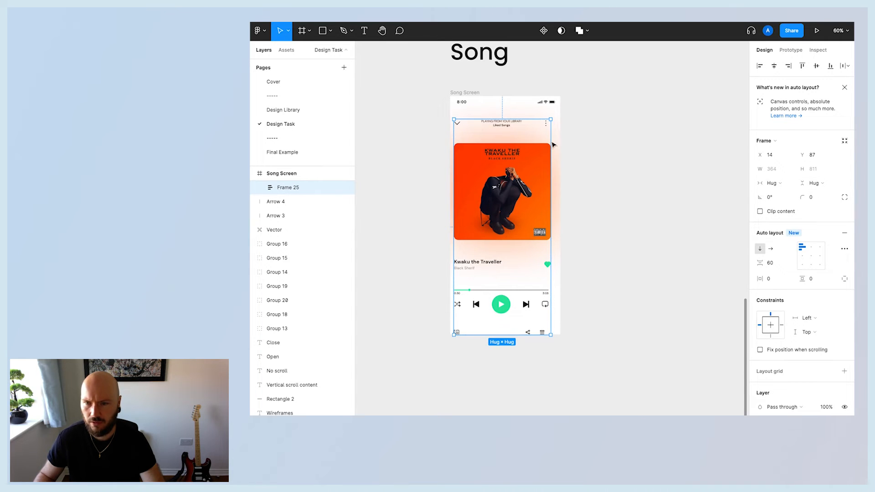
Widen the frame to 414 px and move it up just below the status bar.
drag(552, 141, 560, 140)
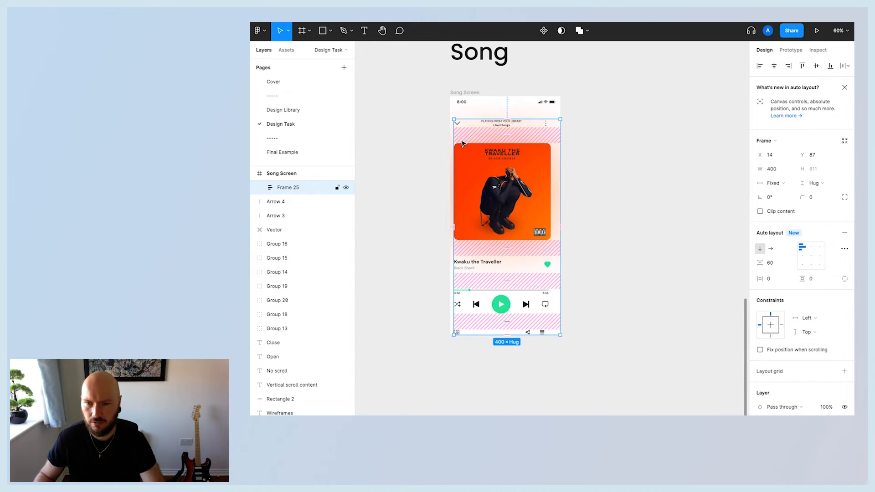
drag(454, 143, 449, 142)
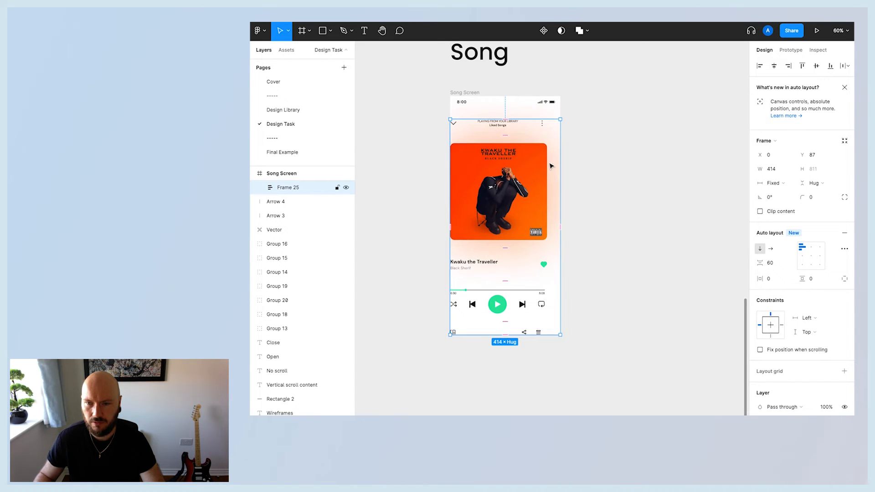
drag(550, 165, 551, 151)
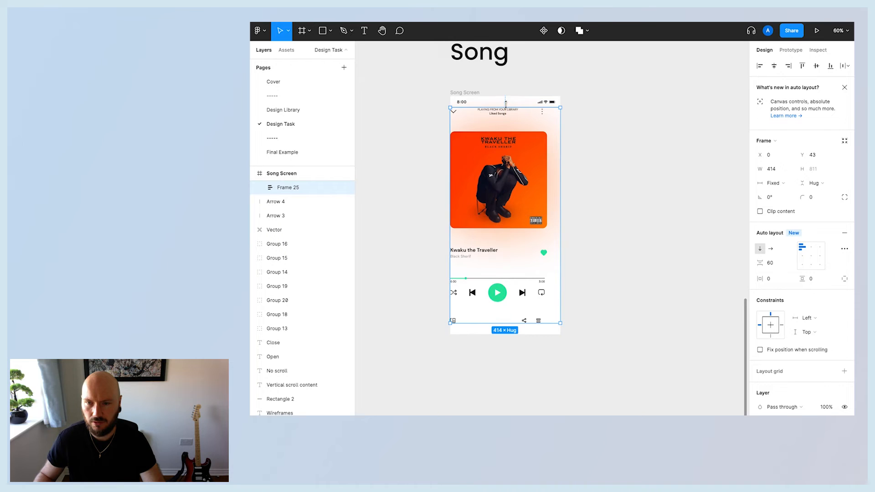
Set the frame's horizontal and vertical padding to 16.
click(760, 280)
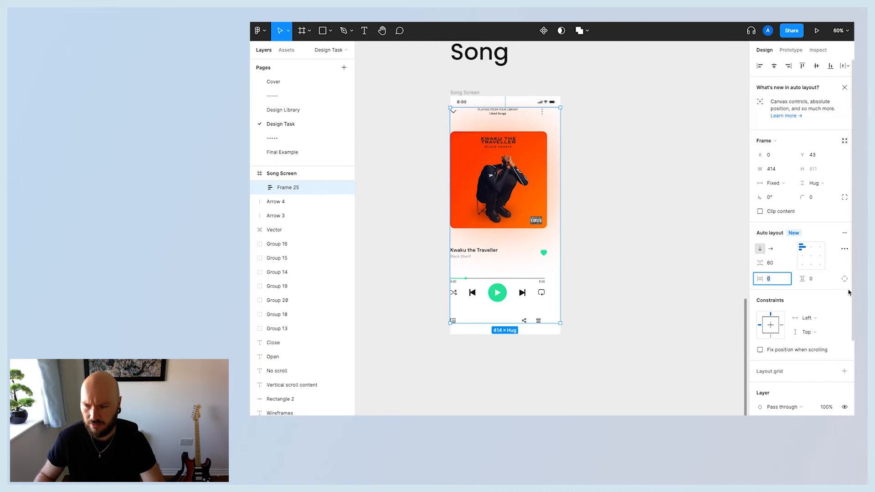
key(Return)
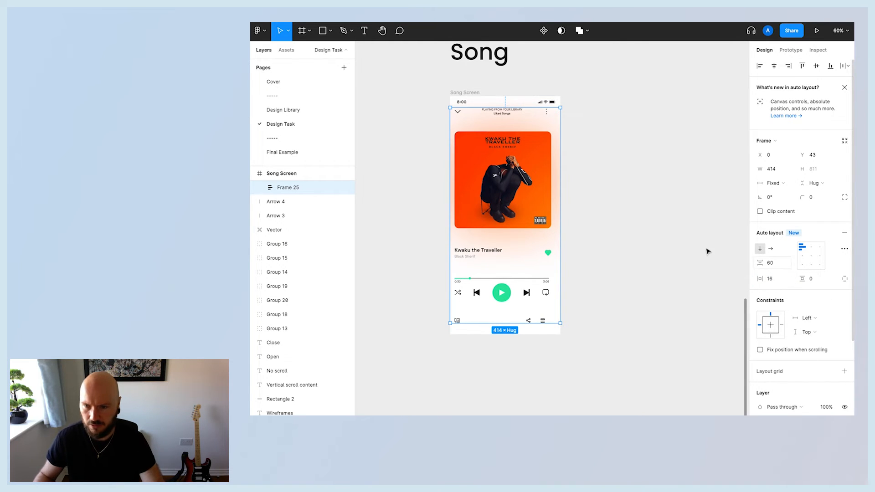
click(817, 280)
text(16)
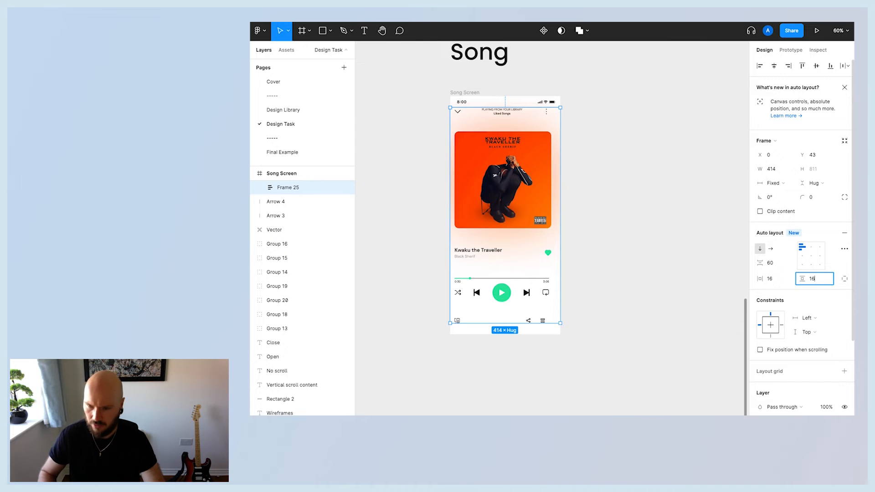
key(Return)
click(578, 217)
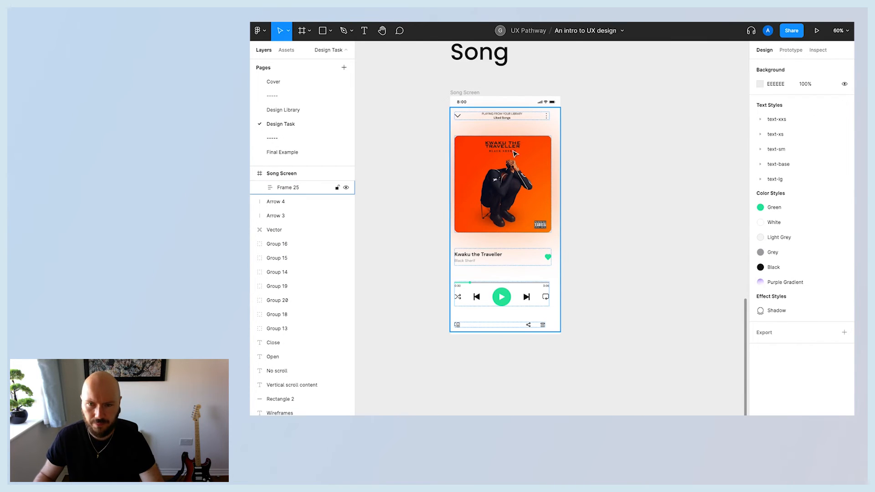
click(513, 185)
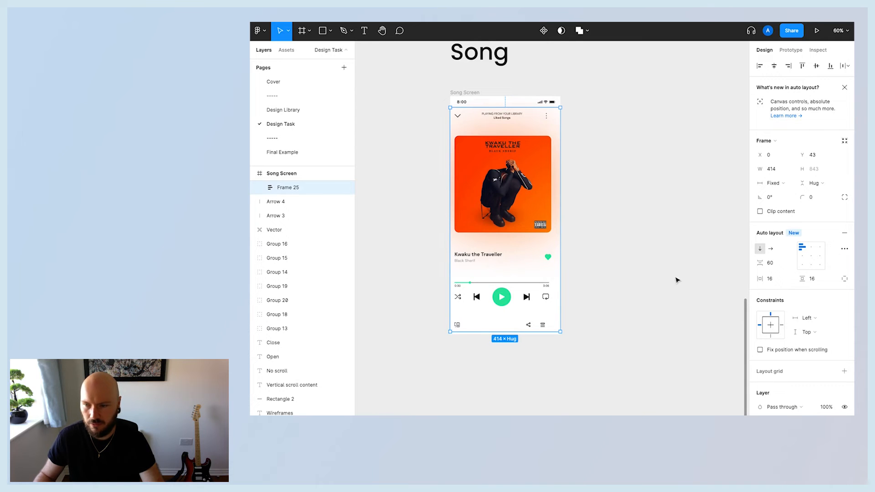
Set the song frame's horizontal padding to 25.
click(773, 279)
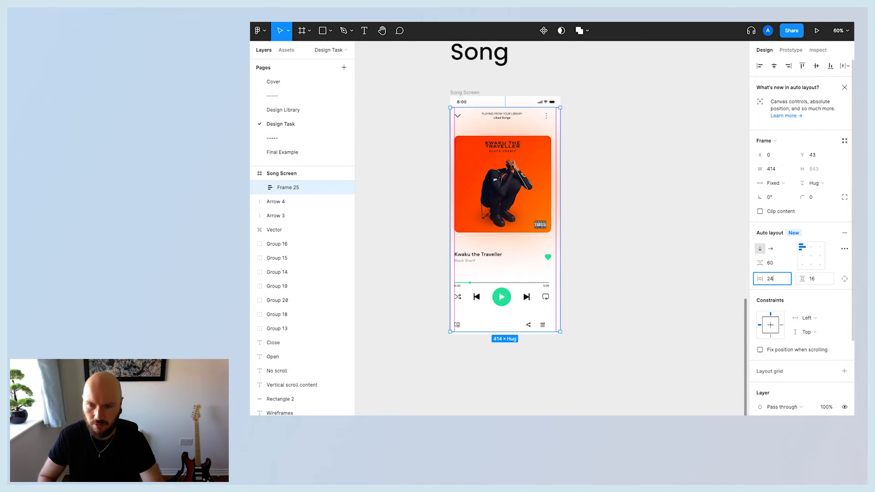
key(Return)
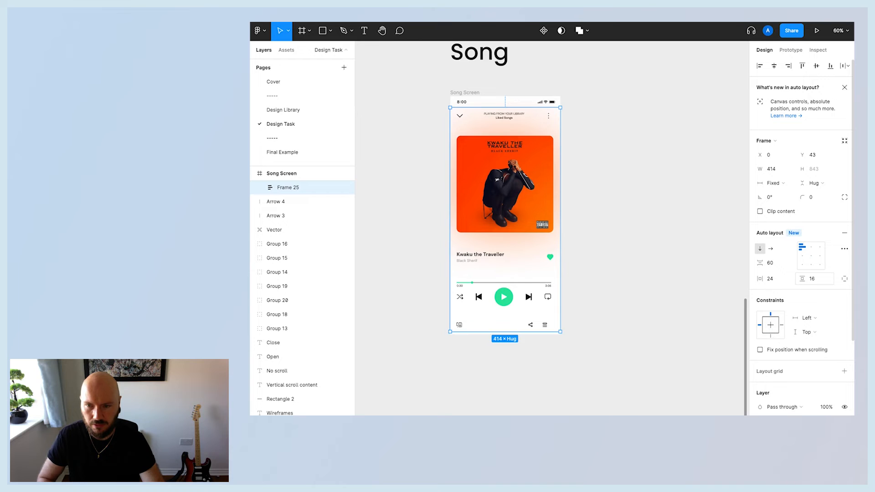
scroll(678, 285, up, 3)
scroll(678, 285, up, 3)
click(675, 285)
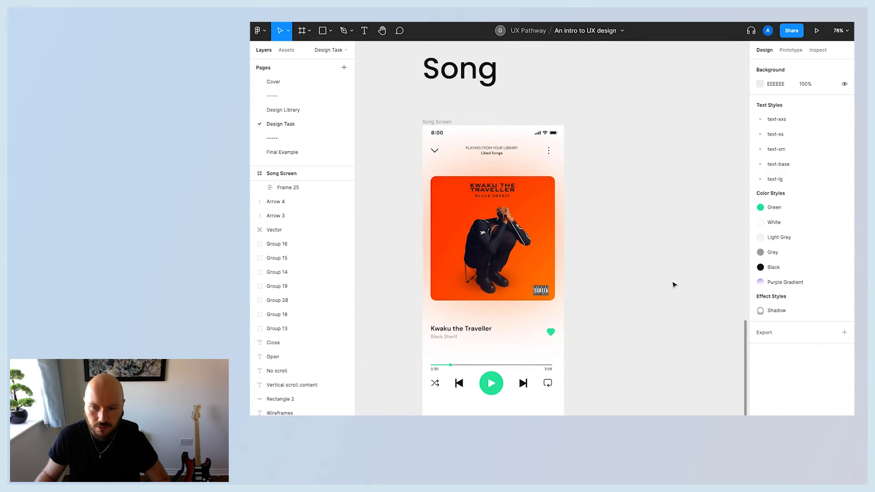
click(496, 260)
click(772, 280)
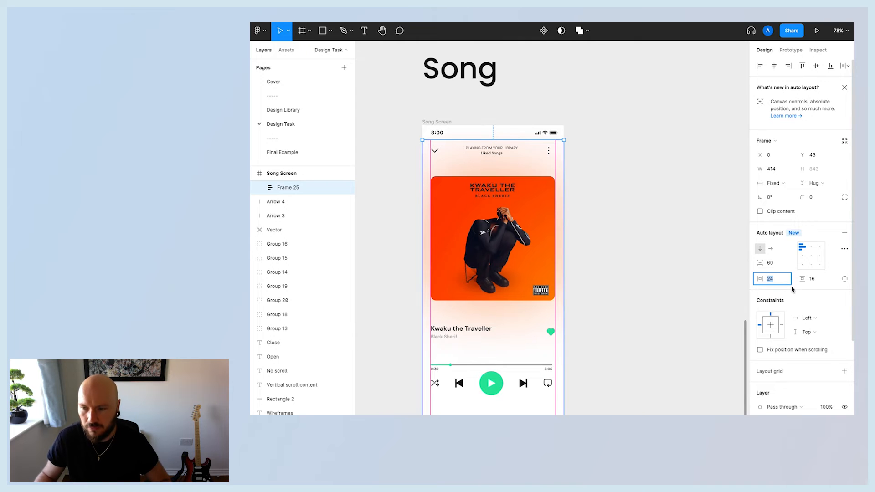
text(25)
key(Return)
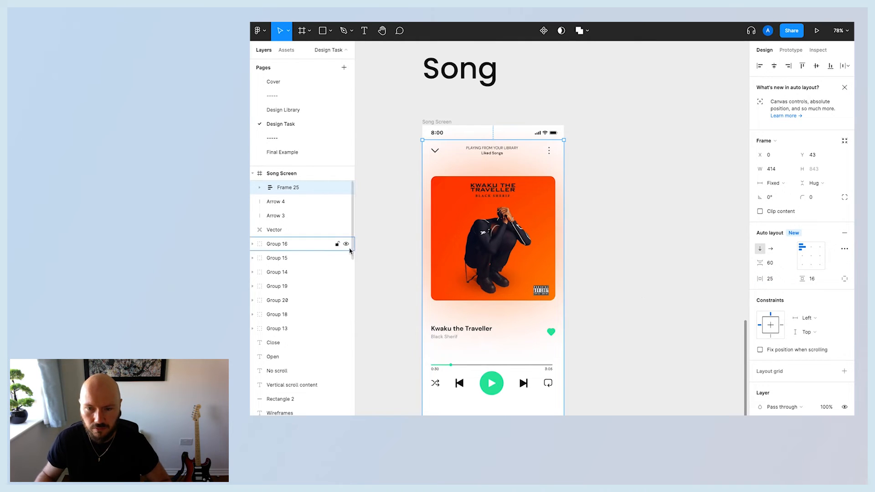
Set the song header's width to fill the container.
double_click(469, 155)
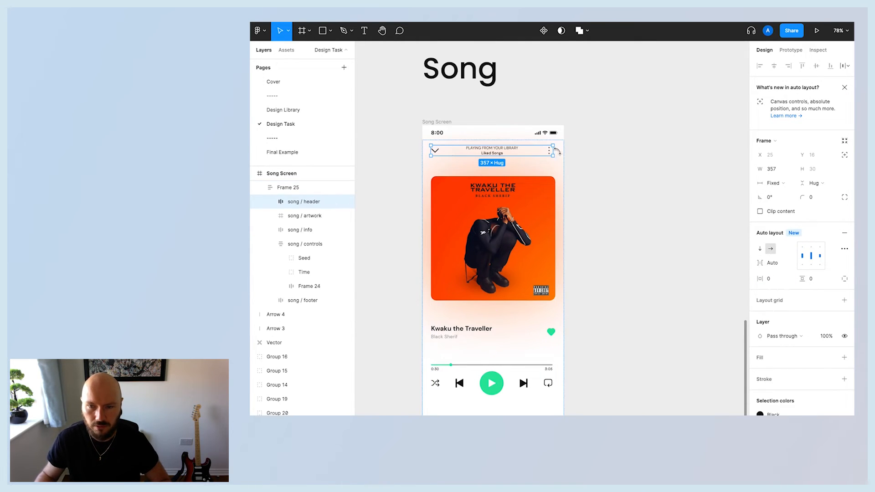
click(602, 197)
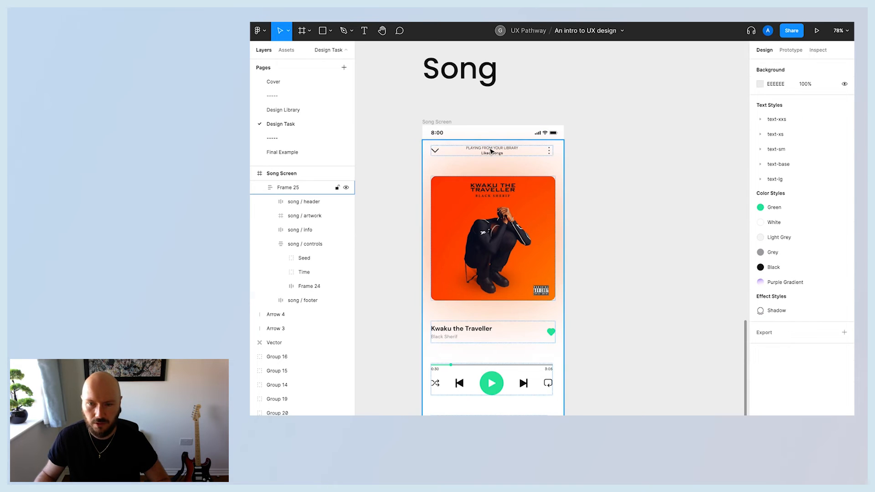
double_click(492, 151)
click(784, 183)
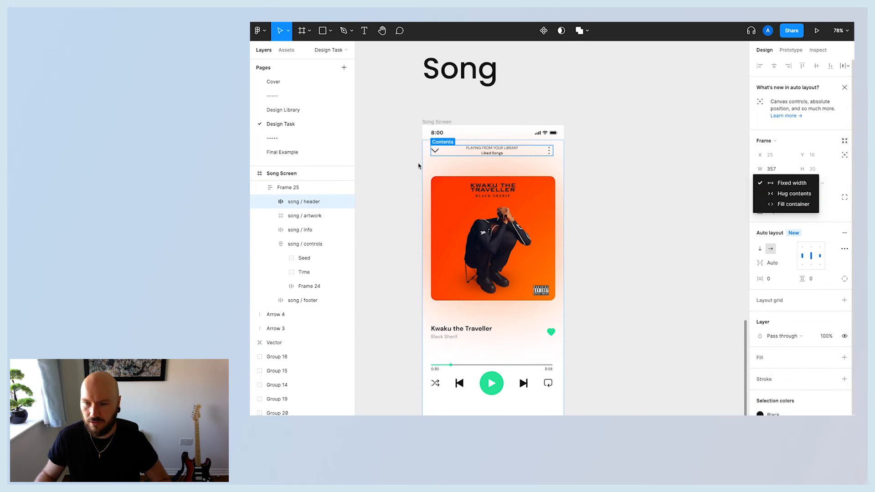
click(793, 204)
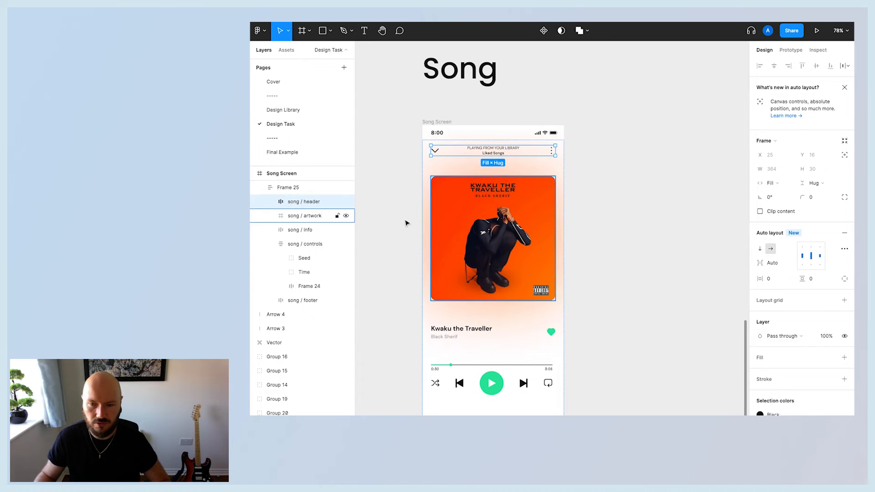
Set the song info and controls rows to fill the container width.
scroll(515, 293, down, 2)
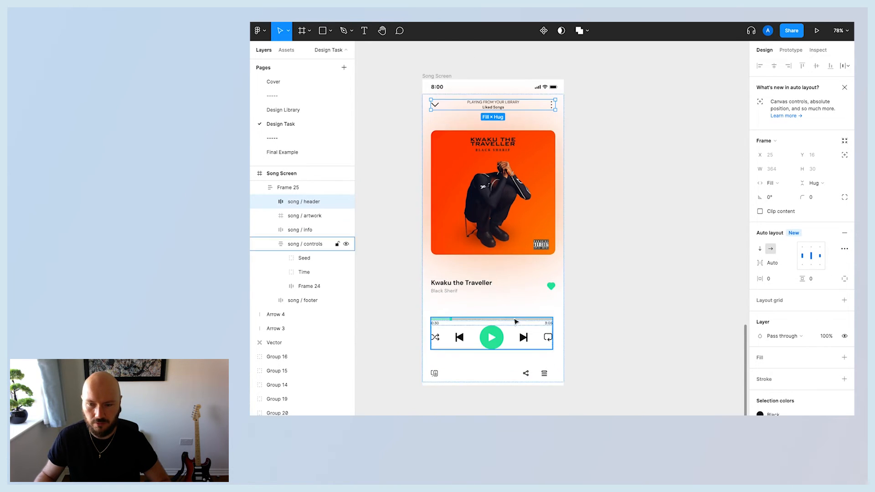
click(506, 289)
click(778, 182)
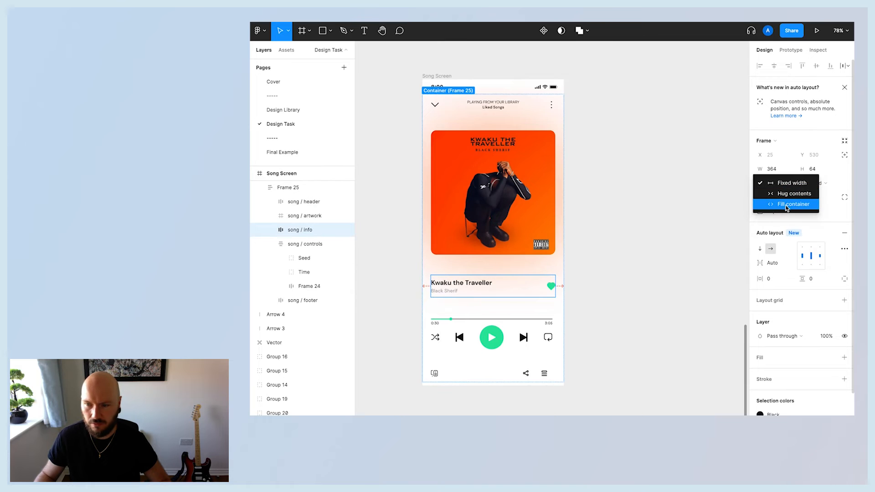
click(793, 204)
key(Tab)
click(772, 183)
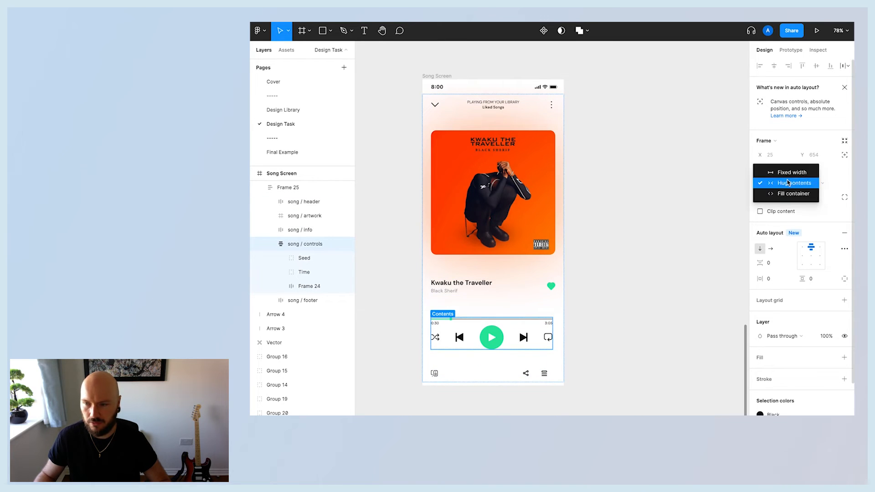
click(791, 193)
Set the song footer's width to fill the container.
click(528, 378)
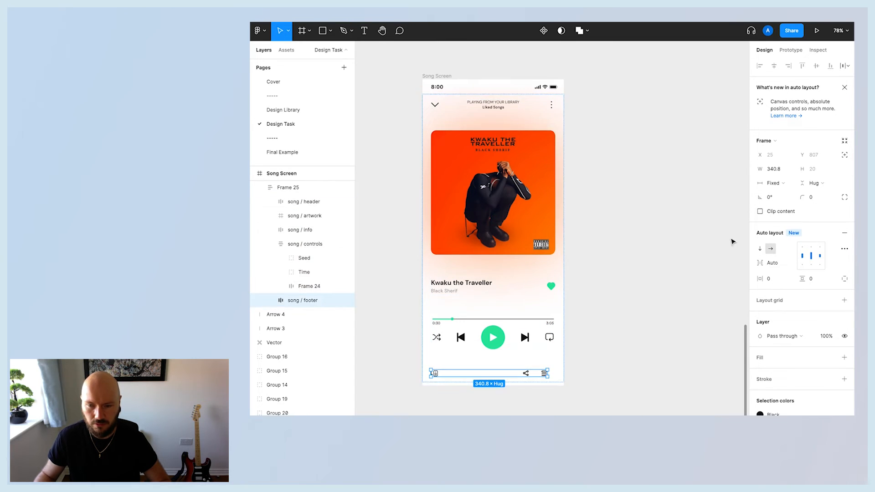
click(774, 183)
click(780, 207)
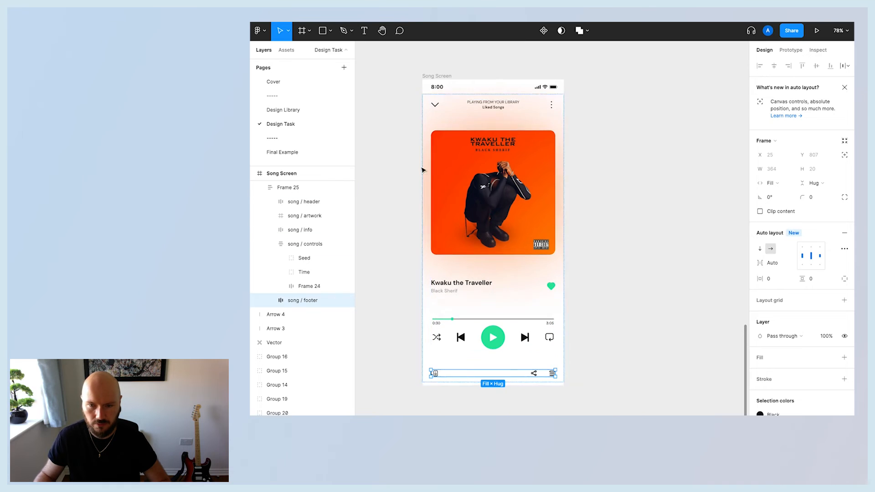
click(623, 325)
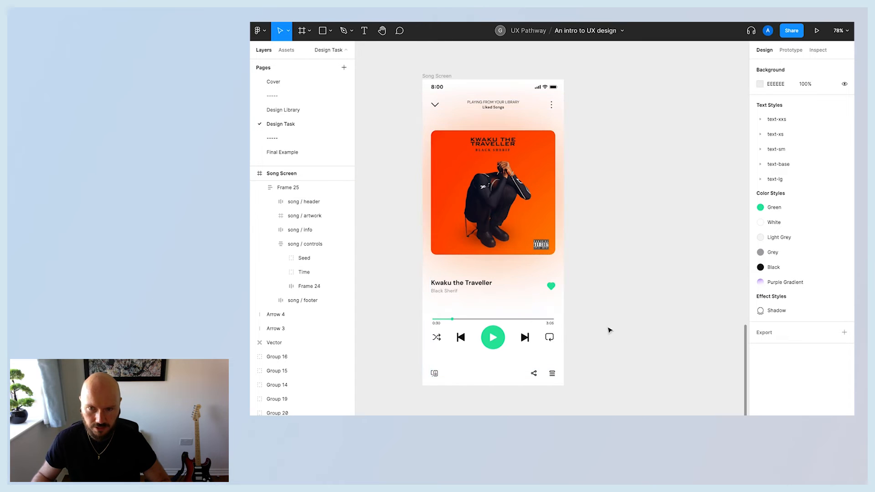
double_click(483, 294)
shift+click(506, 341)
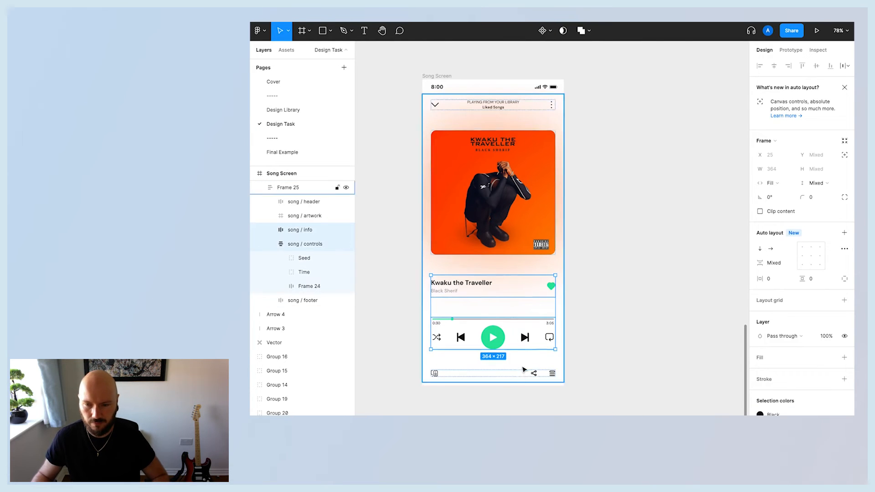
shift+click(534, 374)
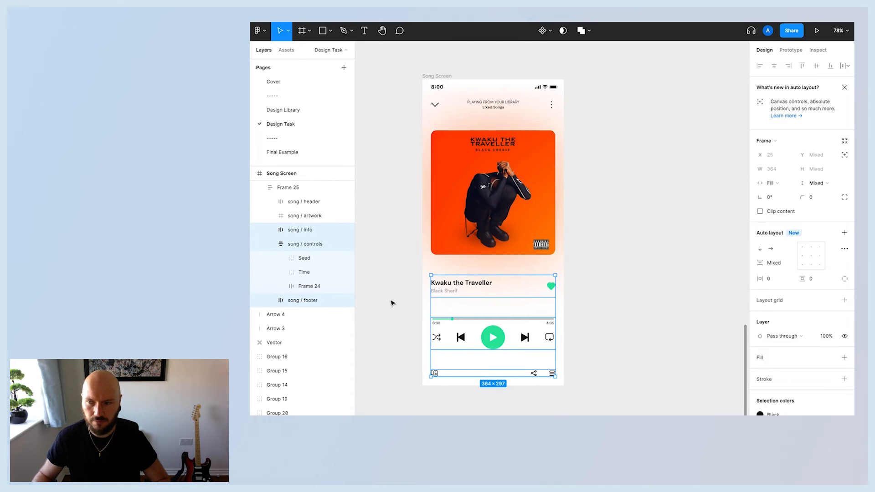
click(599, 362)
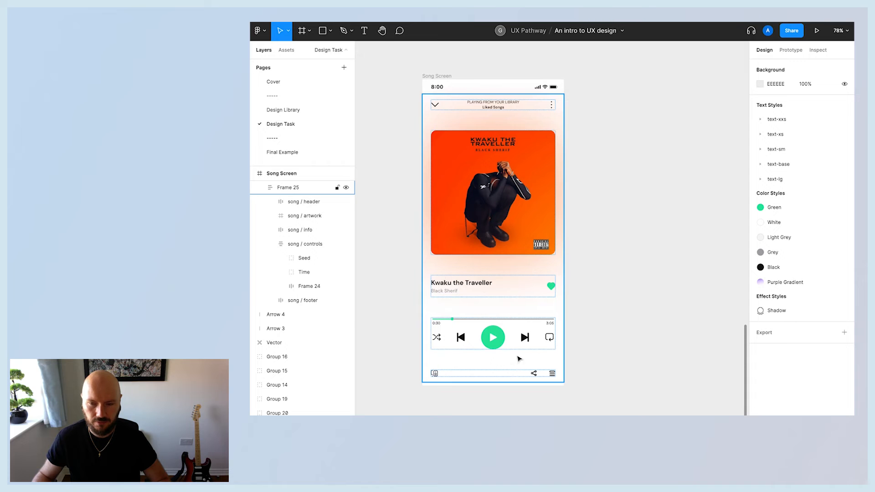
Wrap the song info, controls and footer in a vertical auto layout frame with 32 spacing.
double_click(481, 294)
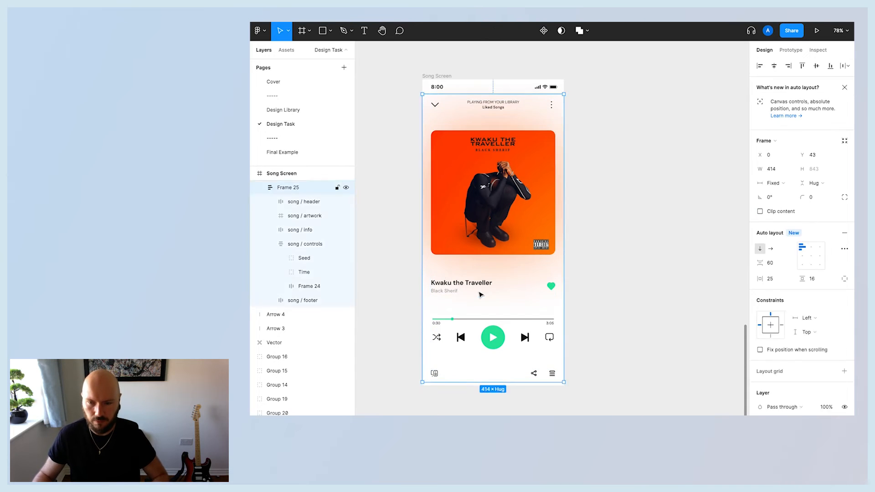
shift+click(465, 341)
shift+click(465, 377)
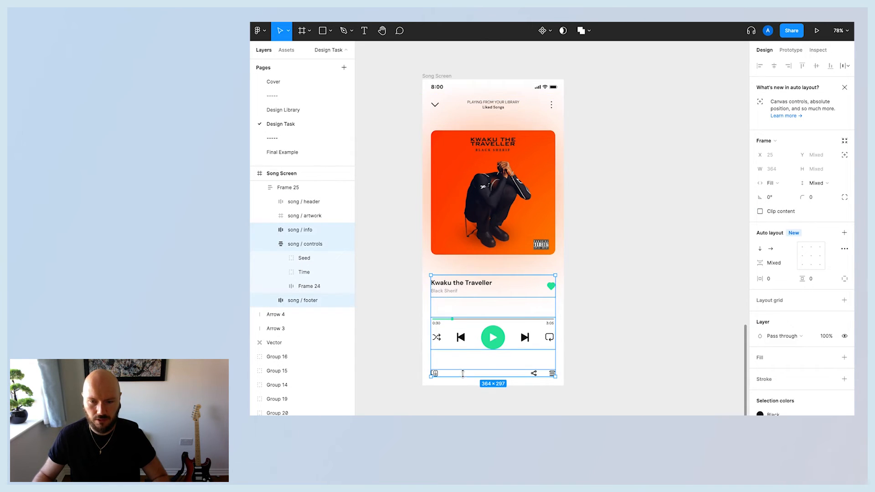
click(271, 244)
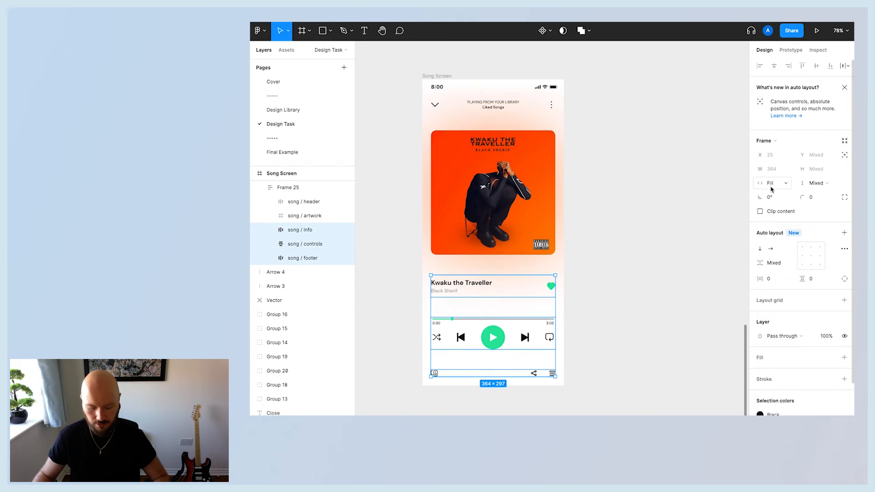
scroll(773, 190, down, 1)
click(845, 234)
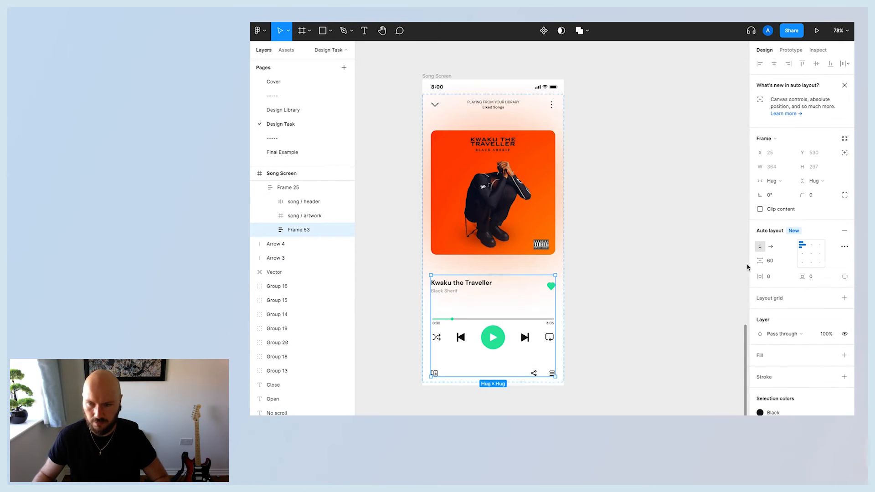
click(782, 261)
key(Return)
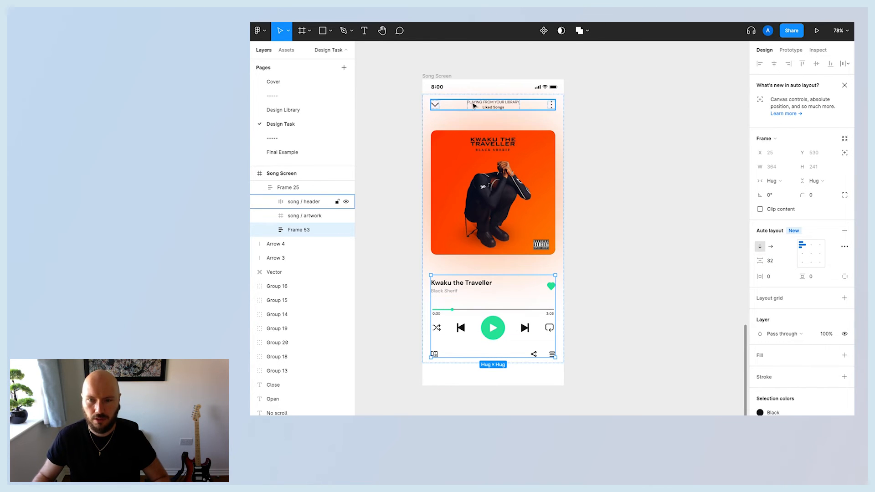
Set the main song frame's item spacing to 32.
key(Escape)
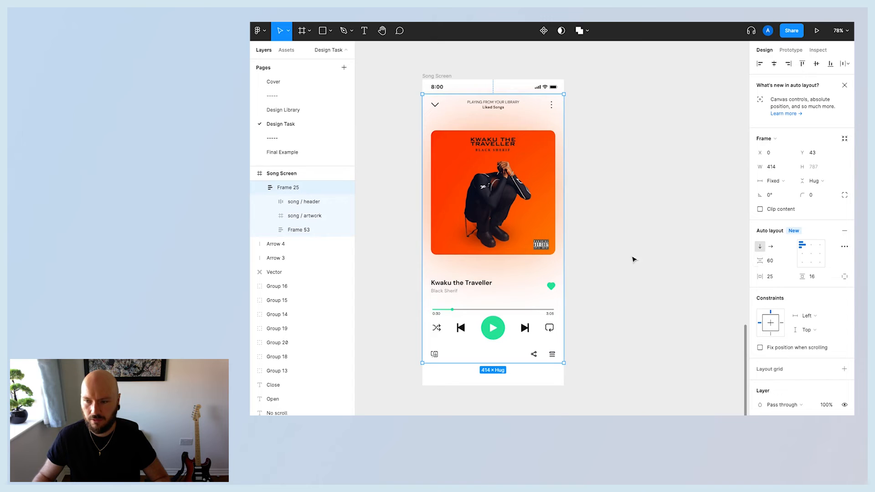
click(789, 264)
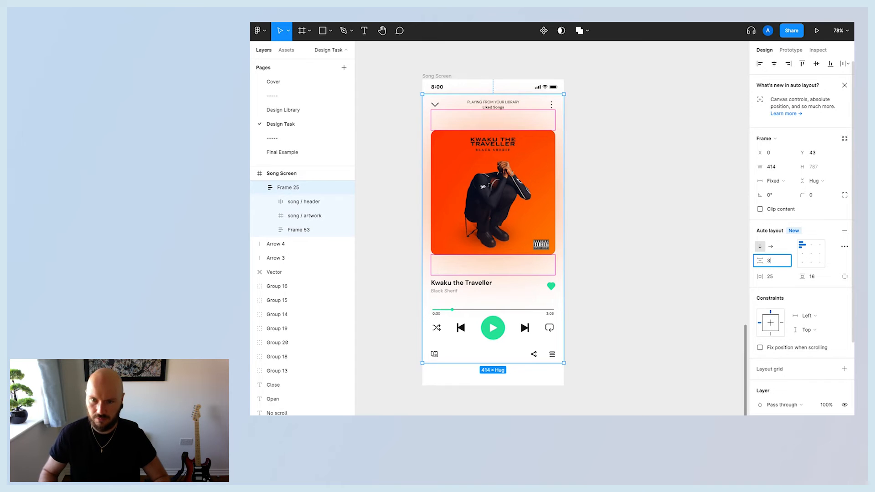
key(Return)
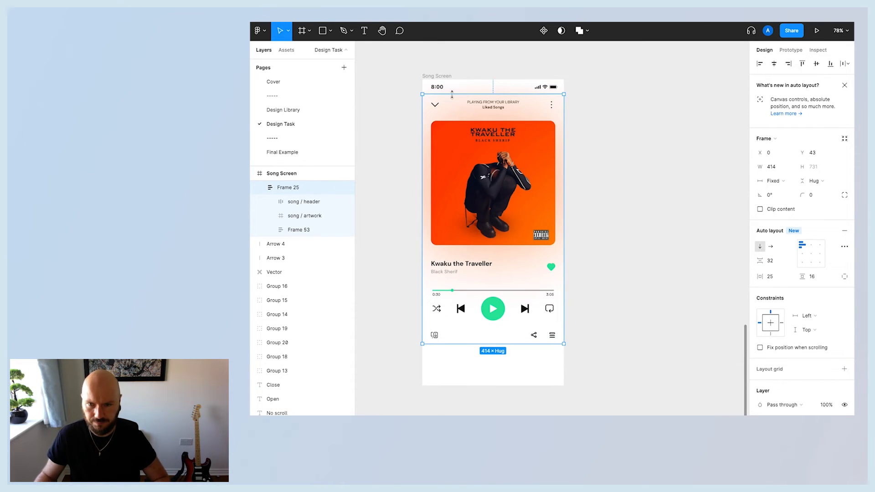
click(581, 295)
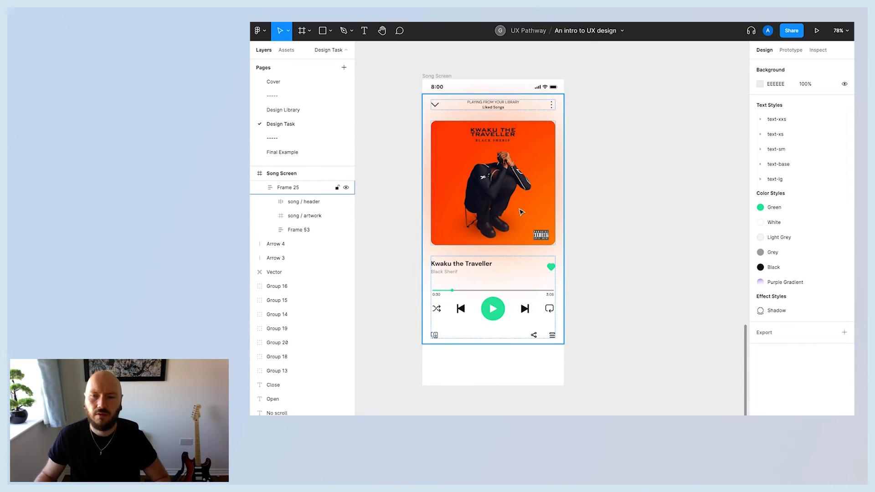
Add auto layout to the song artwork frame.
click(508, 196)
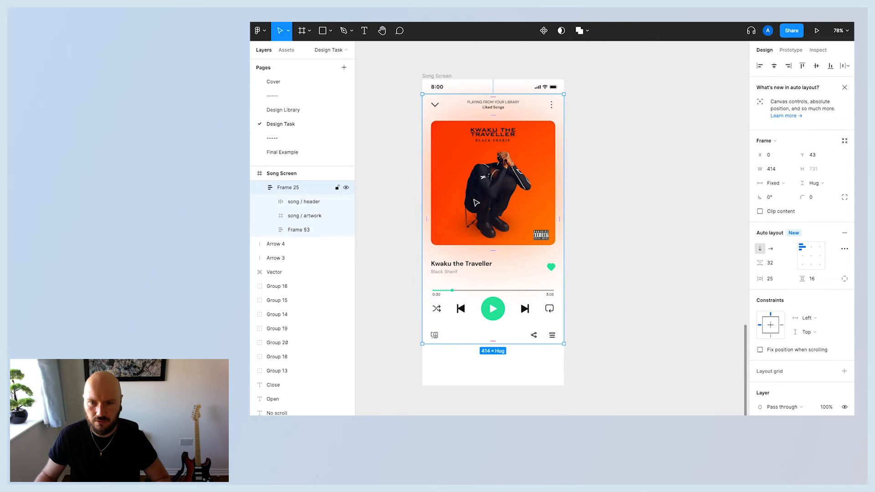
click(290, 217)
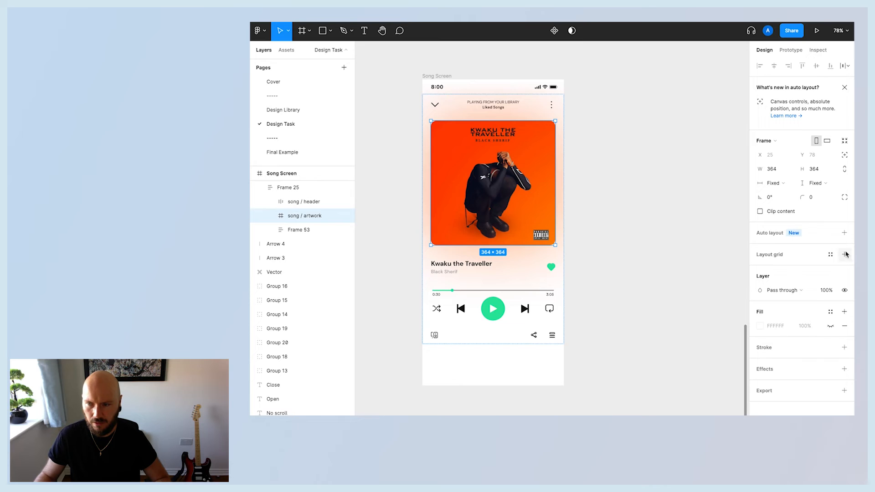
click(844, 233)
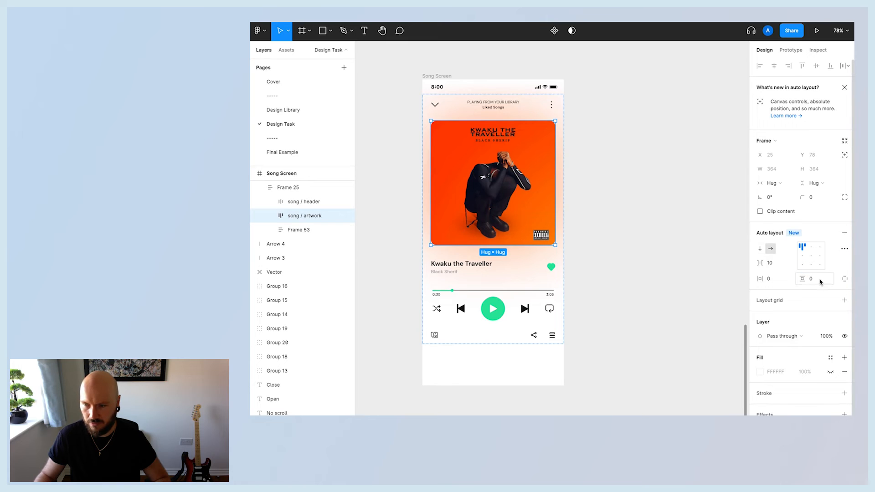
Set the artwork's vertical padding to 60.
key(Return)
key(Up)
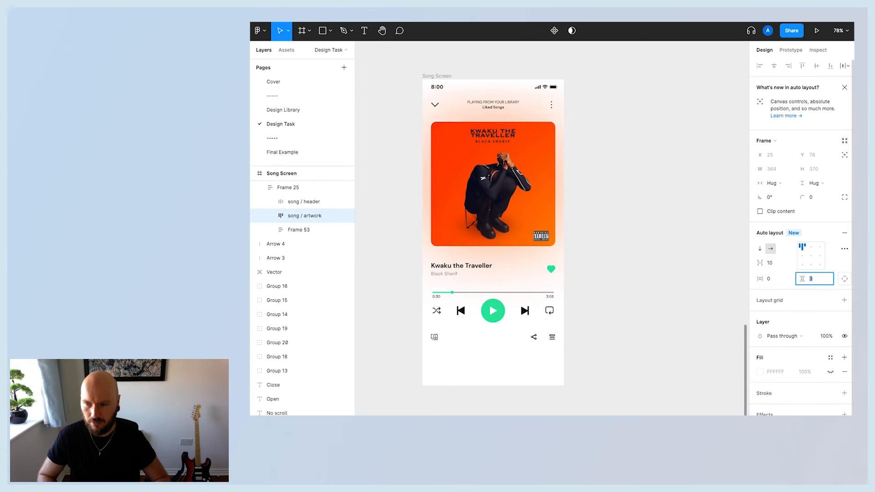
text(20)
key(Return)
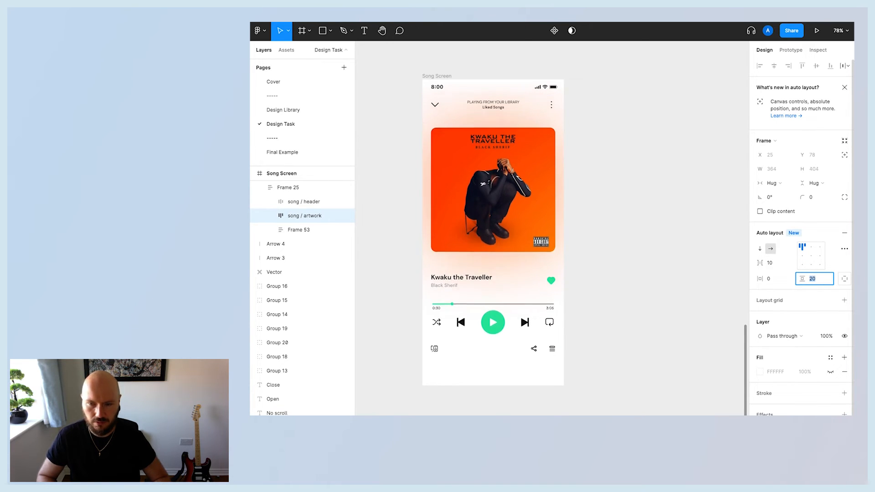
key(shift+Up)
key(shift+Up)
key(shift+Up)
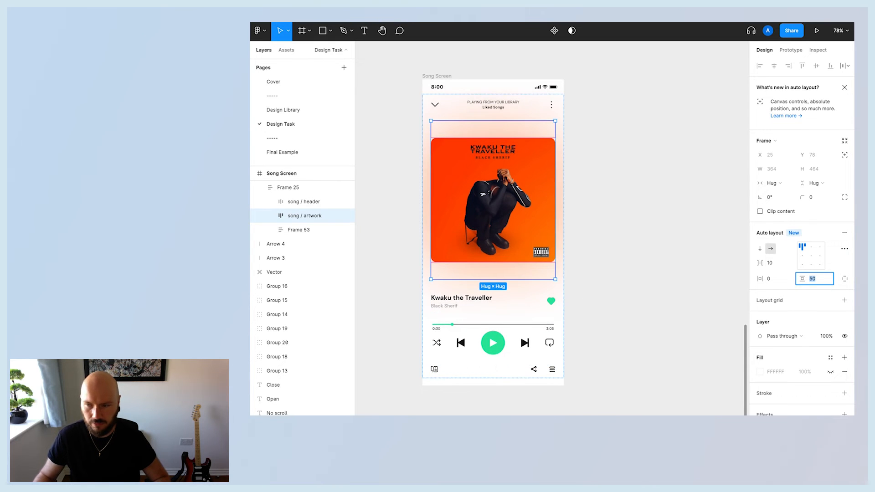
key(shift+Up)
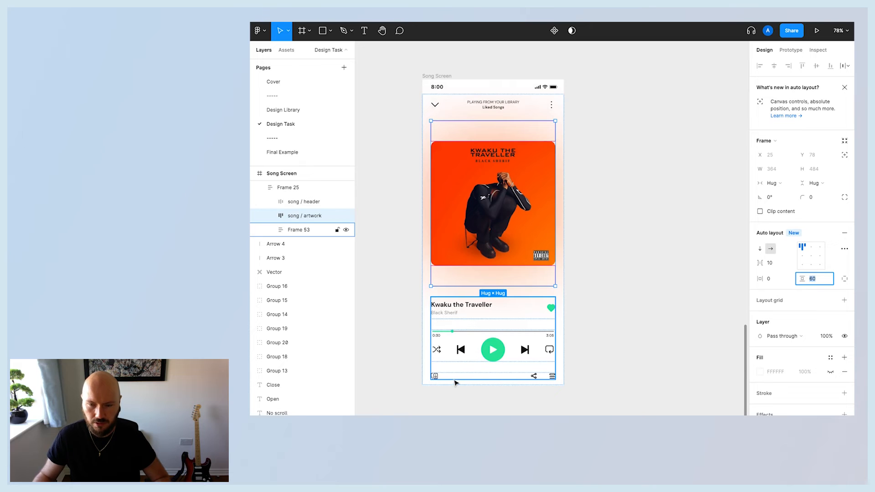
click(580, 113)
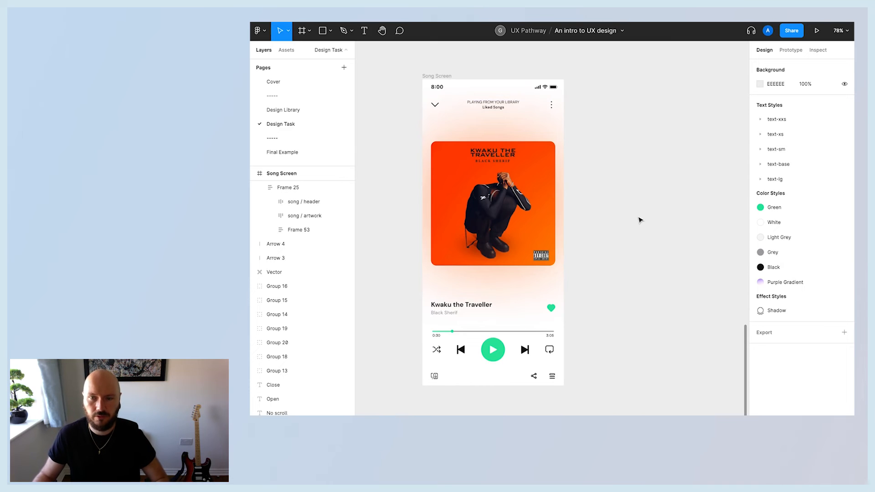
Move the Search screen and its heading in the Design Assets row next to the Home screen.
scroll(640, 220, up, 4)
scroll(639, 220, down, 7)
scroll(631, 293, right, 3)
scroll(631, 293, down, 2)
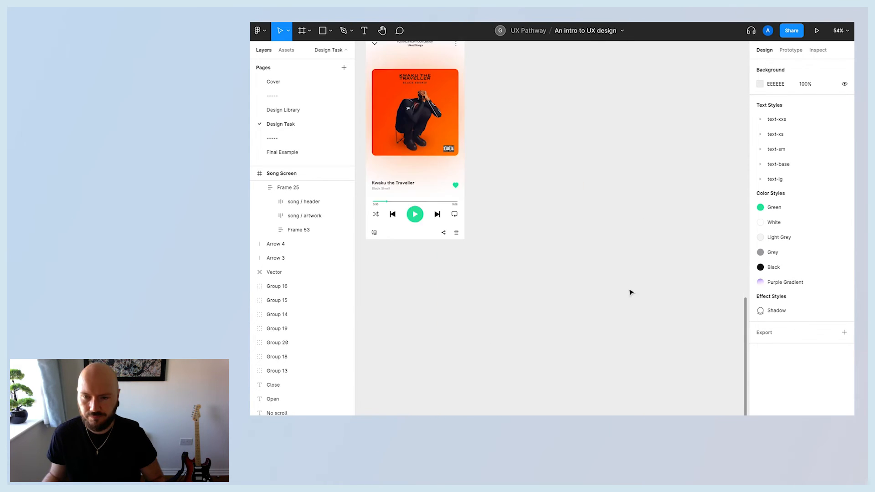
scroll(616, 293, up, 2)
scroll(614, 292, left, 2)
scroll(617, 292, down, 10)
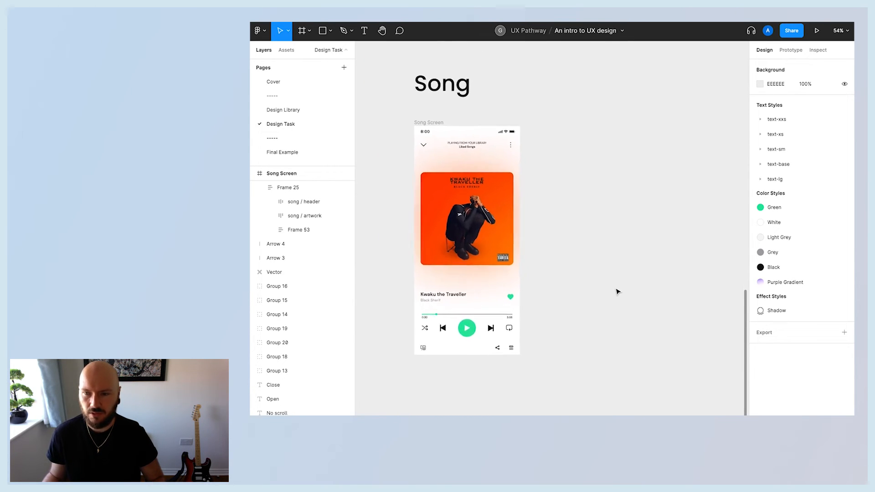
scroll(618, 292, left, 1)
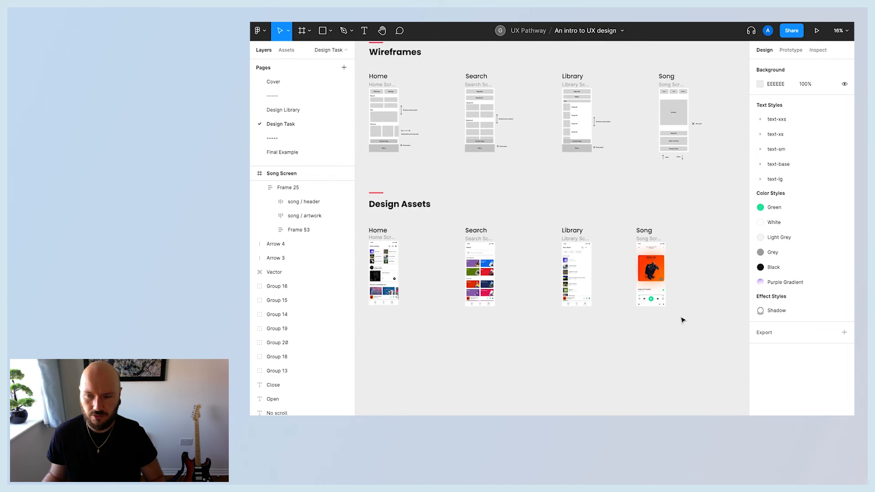
drag(526, 314, 456, 218)
drag(489, 291, 431, 292)
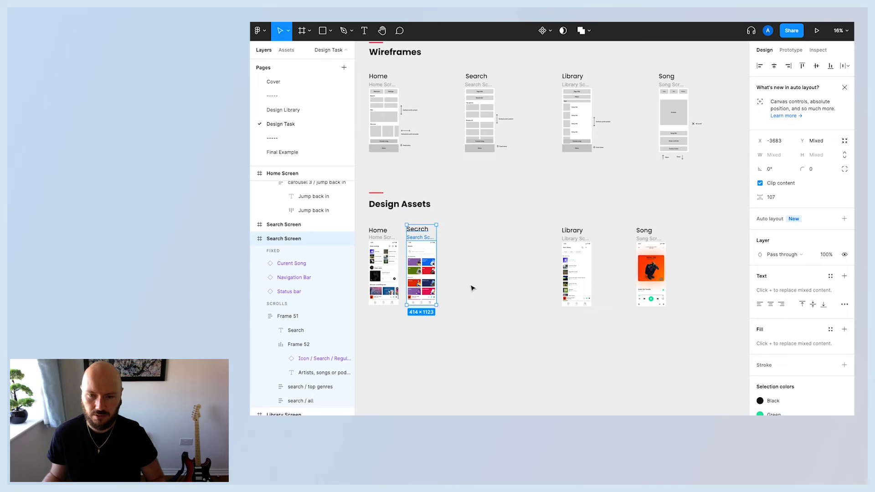
Move the Library screen and its heading next to the Search screen.
click(572, 307)
drag(606, 317, 541, 210)
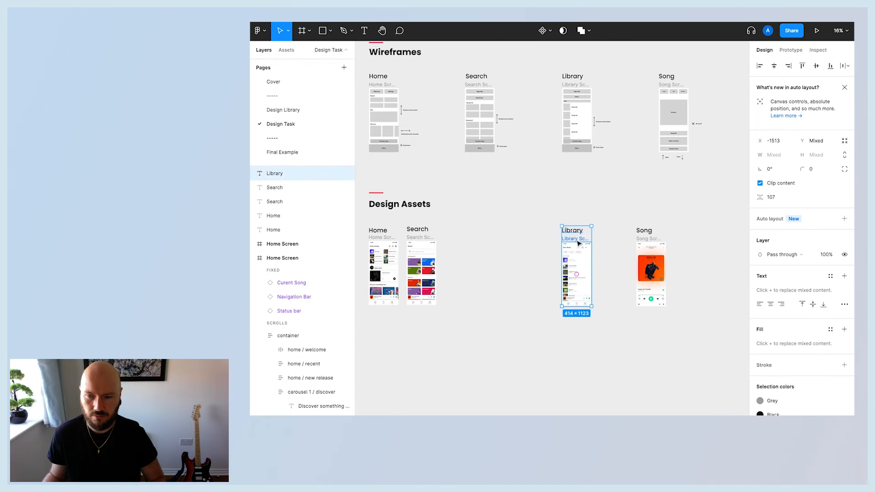
drag(568, 239, 451, 241)
Move the Song screen and its heading next to the Library screen.
click(692, 331)
drag(692, 332, 602, 212)
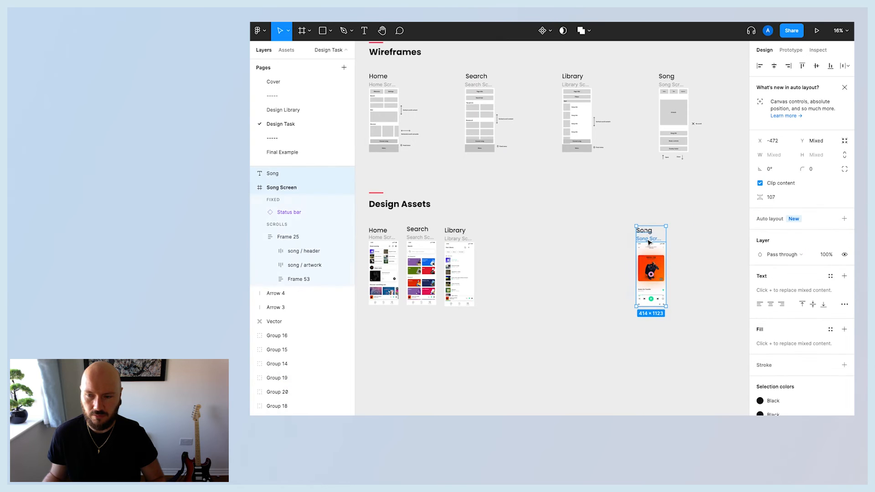
drag(650, 242, 496, 243)
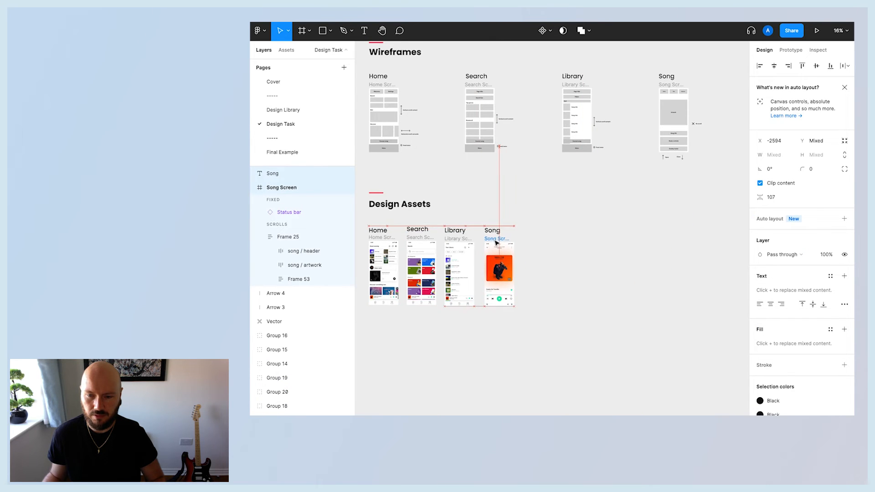
Nudge the Search, Library and Song screen frames to line them up in the row.
scroll(496, 242, up, 3)
scroll(543, 300, up, 3)
scroll(613, 385, left, 3)
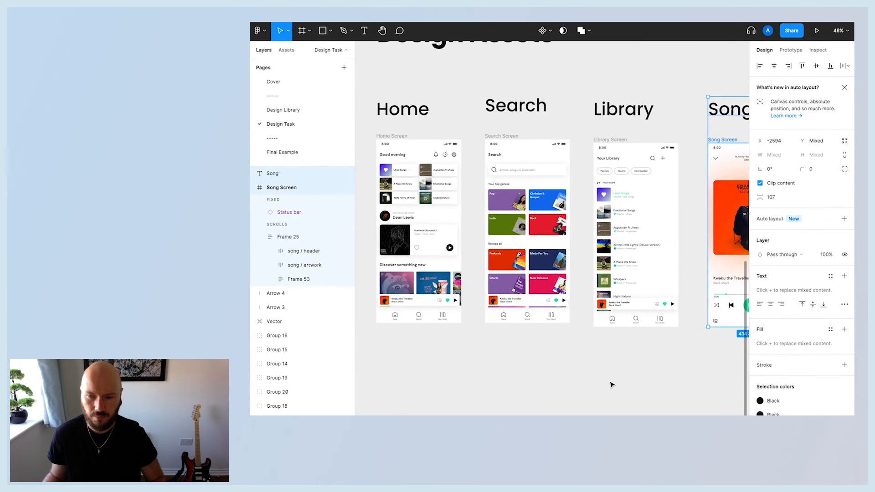
click(628, 366)
drag(501, 141, 502, 142)
drag(616, 142, 619, 138)
drag(731, 141, 732, 137)
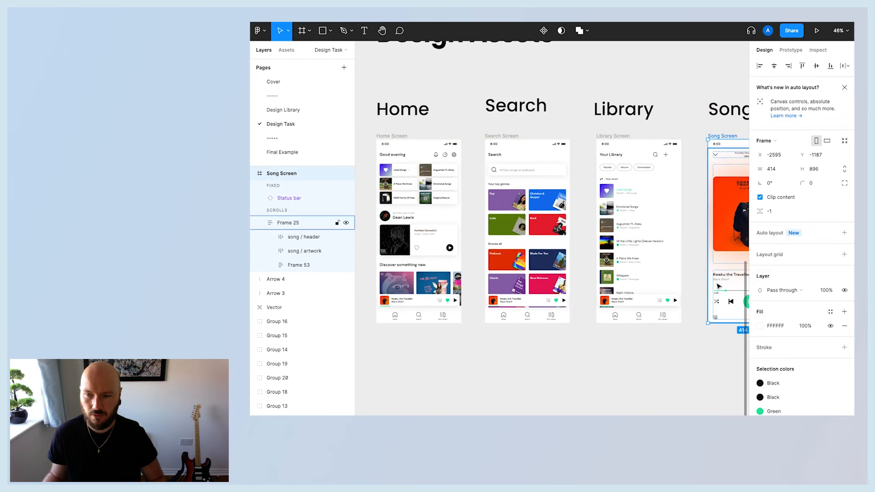
click(705, 351)
scroll(719, 351, right, 2)
scroll(719, 352, left, 1)
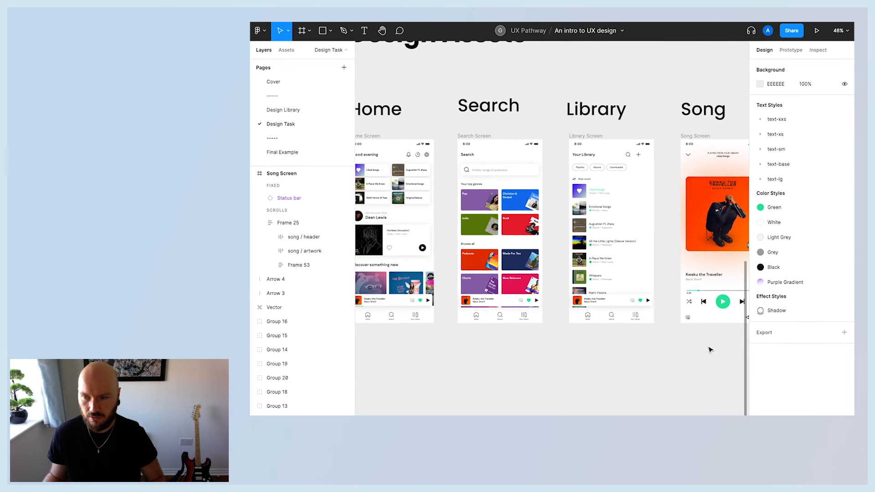
scroll(430, 356, left, 3)
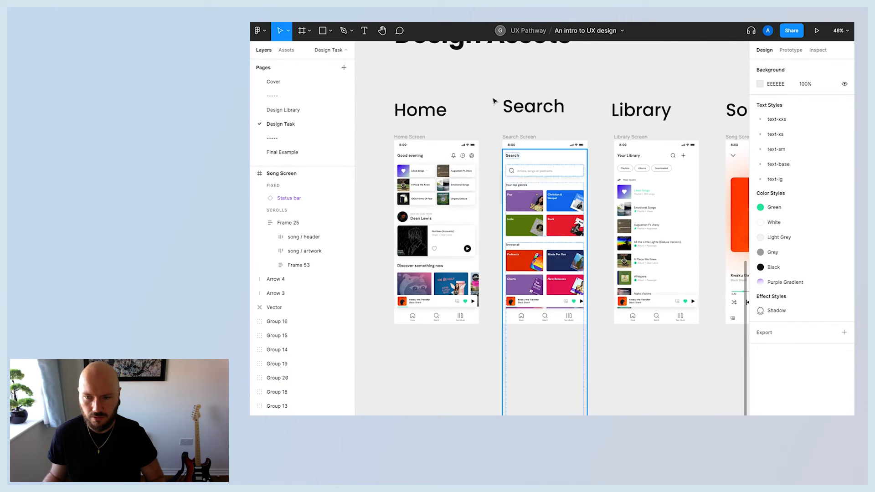
Apply the Purple Gradient fill style to the Home Screen frame.
click(407, 137)
scroll(475, 174, up, 2)
scroll(478, 198, down, 3)
scroll(478, 198, right, 1)
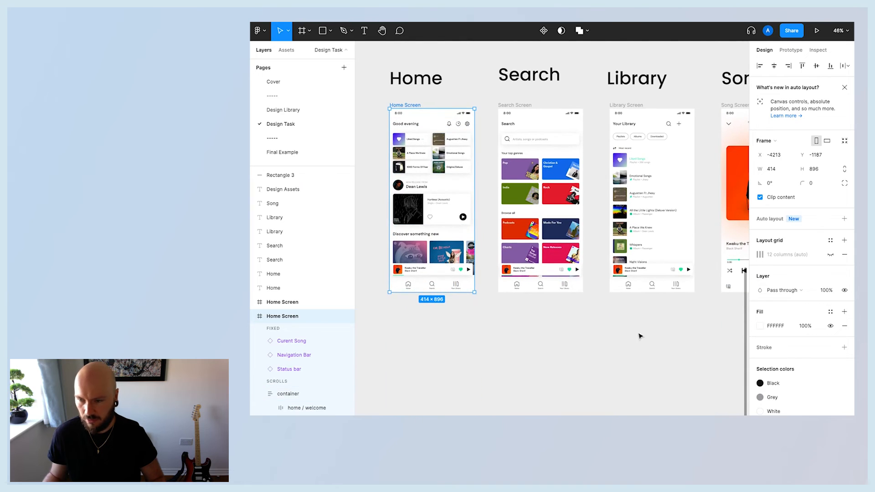
click(830, 313)
click(839, 366)
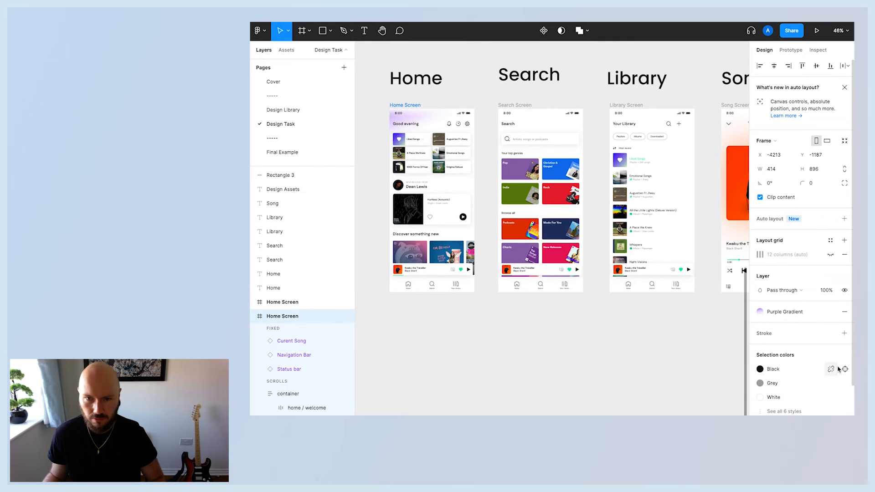
click(628, 377)
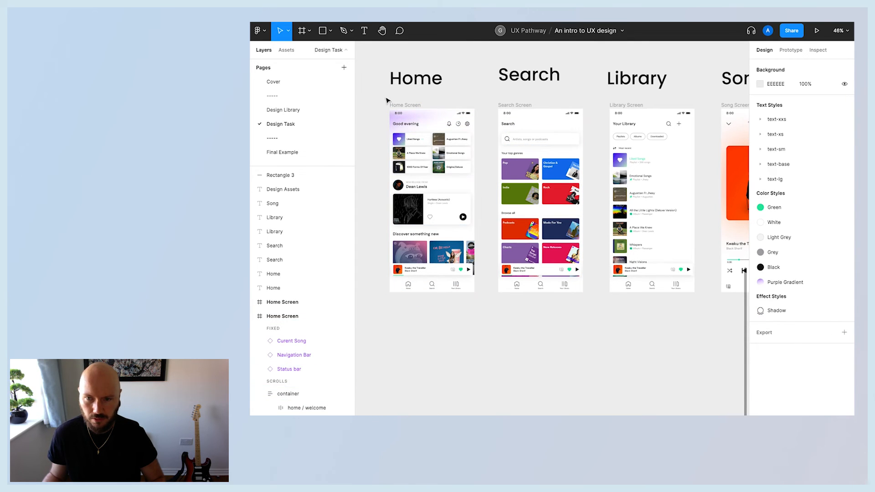
Examine the Home, Search, Library and Song screens up close.
scroll(561, 354, right, 5)
scroll(557, 352, left, 5)
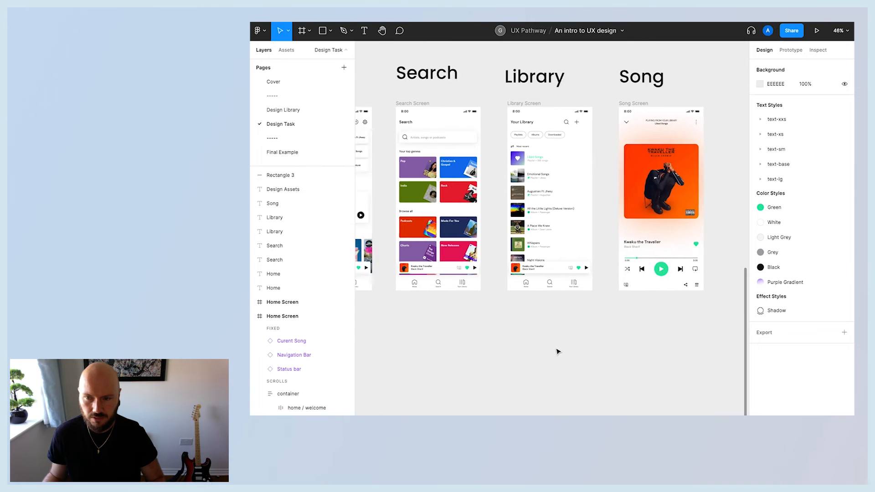
scroll(556, 352, right, 2)
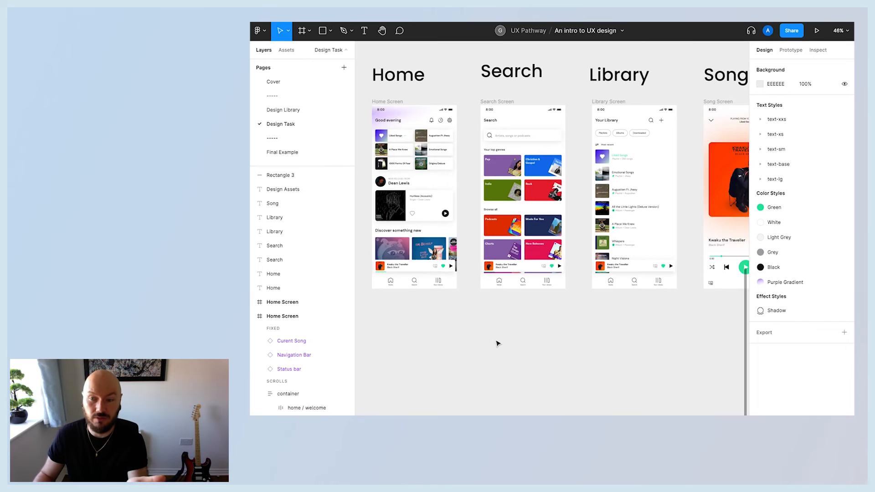
scroll(497, 343, right, 1)
scroll(495, 342, left, 3)
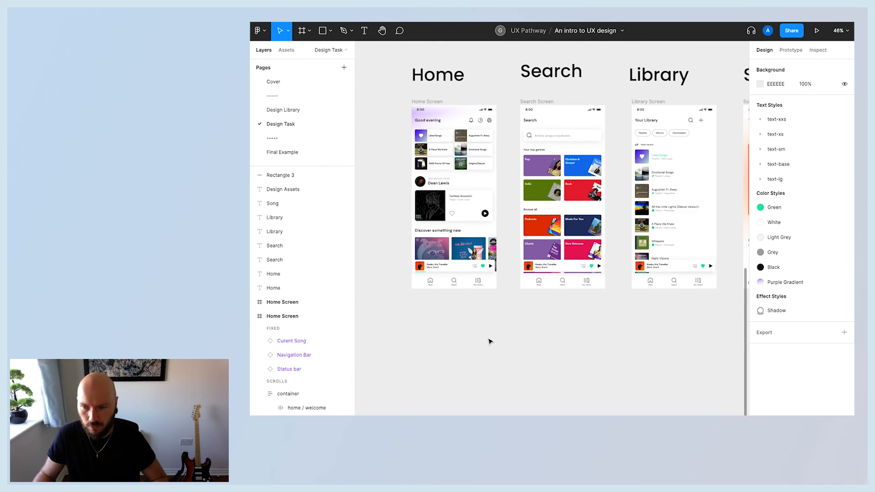
scroll(489, 341, up, 2)
scroll(489, 341, up, 3)
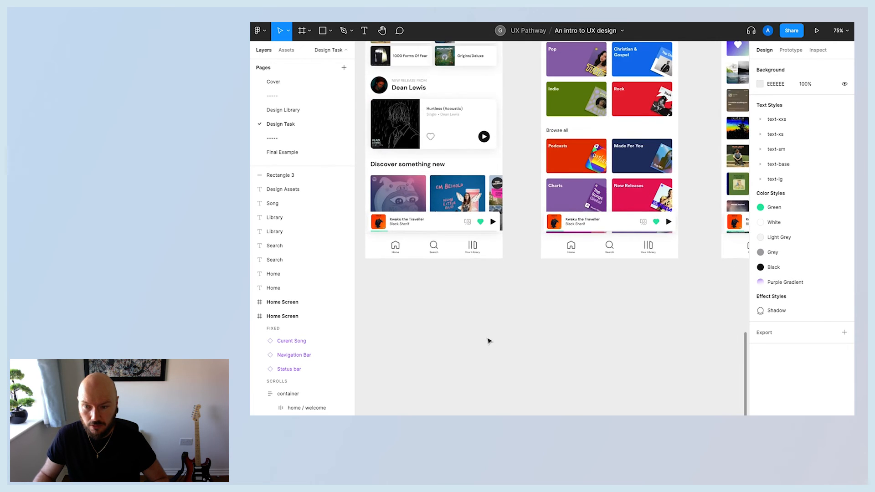
scroll(489, 341, down, 3)
scroll(489, 341, right, 2)
scroll(489, 341, up, 1)
scroll(490, 341, left, 1)
scroll(489, 341, right, 1)
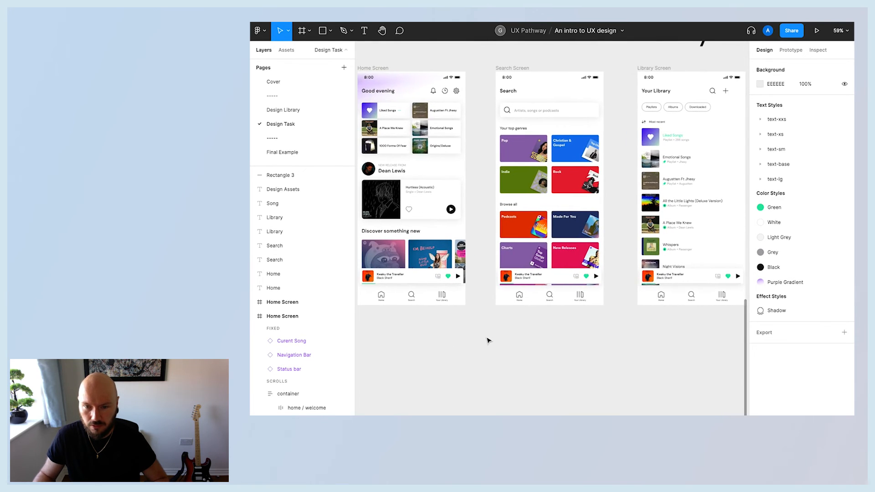
Turn on the Active property of the Home nav link in the Home screen's navigation bar.
double_click(383, 298)
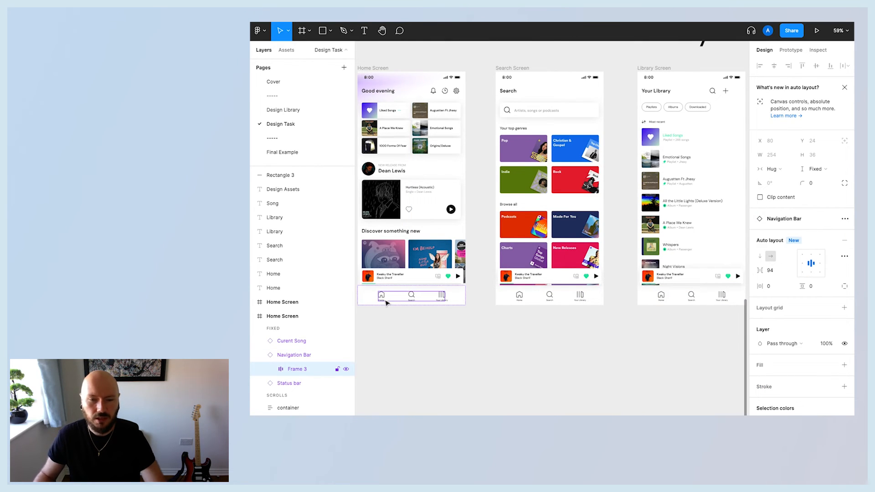
click(398, 346)
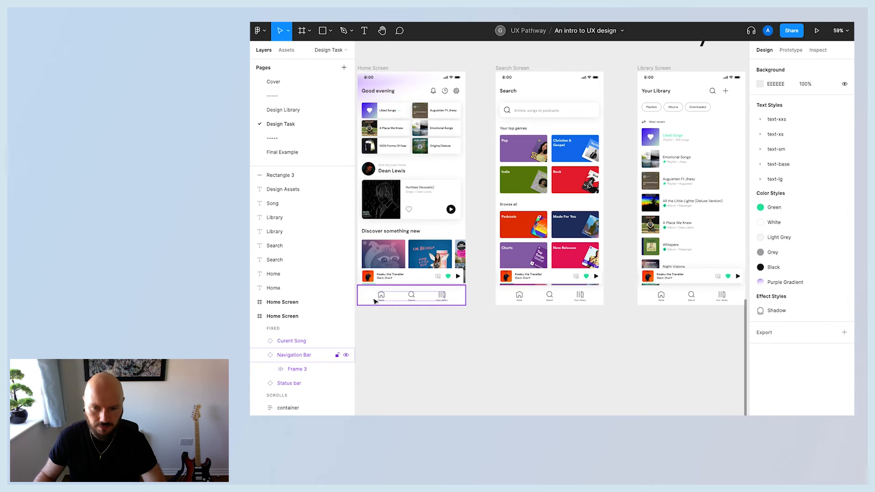
click(382, 299)
click(270, 369)
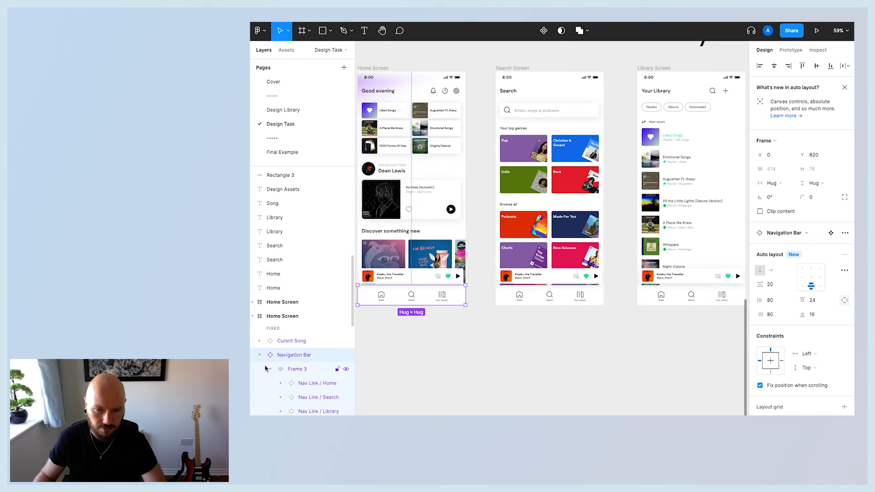
click(303, 384)
click(306, 397)
click(307, 411)
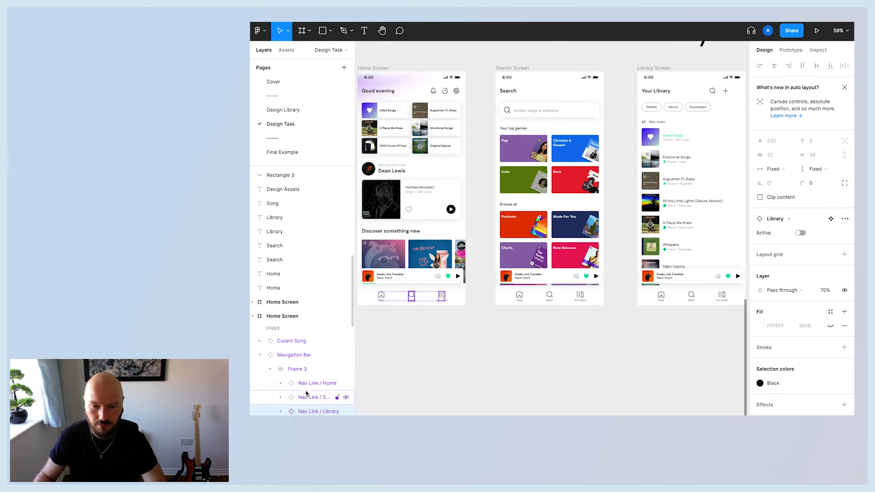
click(308, 385)
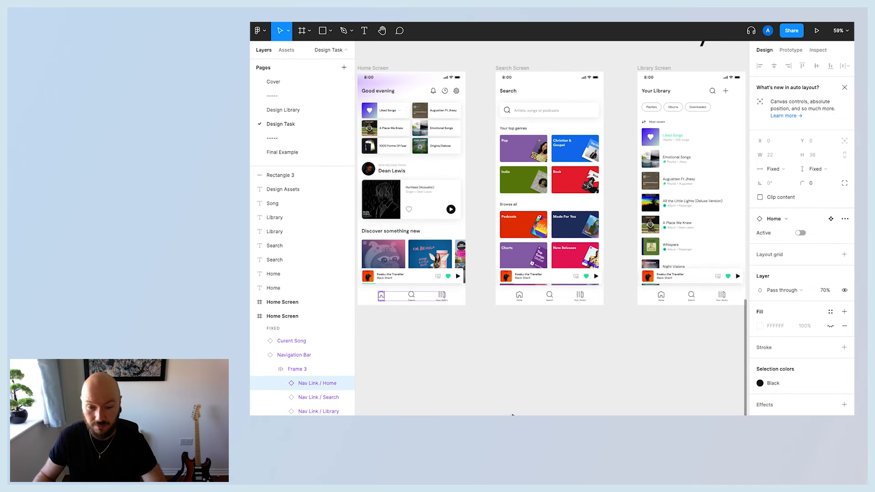
scroll(638, 328, down, 1)
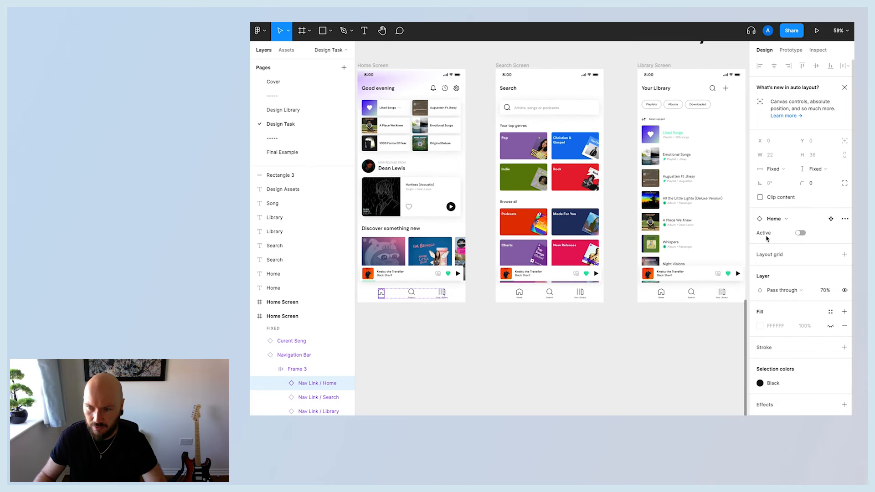
click(798, 233)
click(458, 340)
Turn on the Active property of the Search nav link in the Search screen's navigation bar.
scroll(462, 342, left, 1)
scroll(463, 342, down, 4)
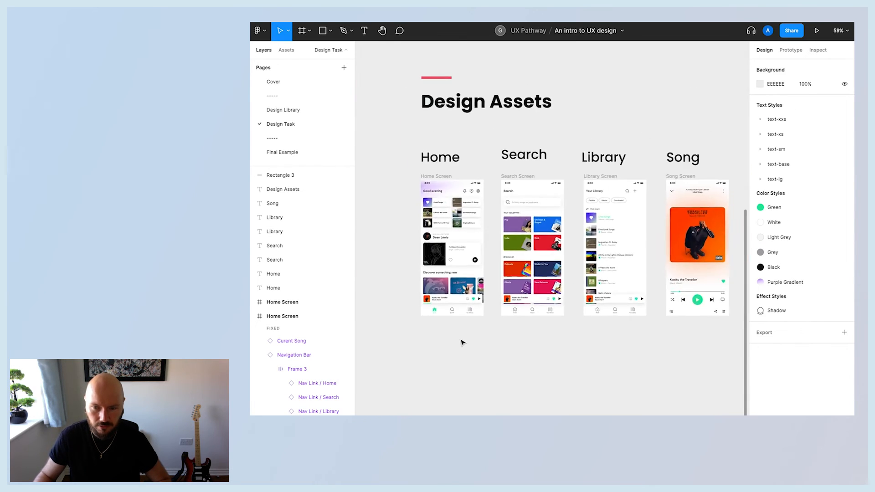
scroll(462, 343, up, 5)
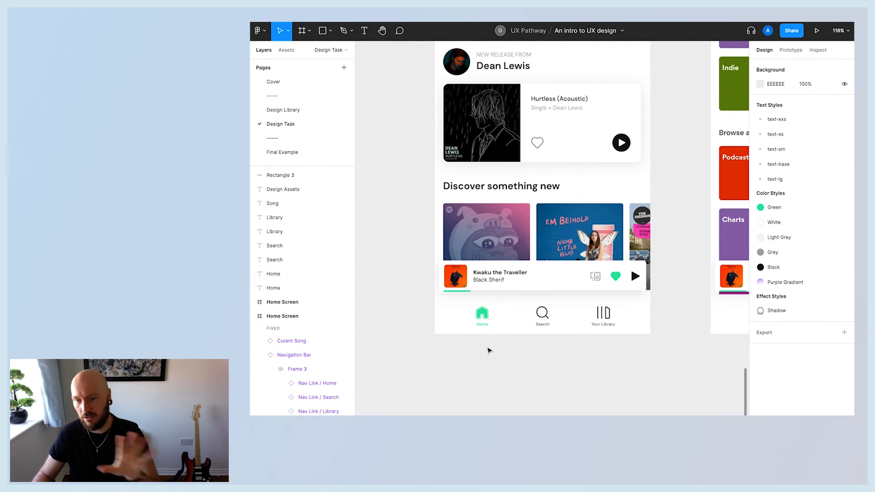
scroll(492, 350, right, 7)
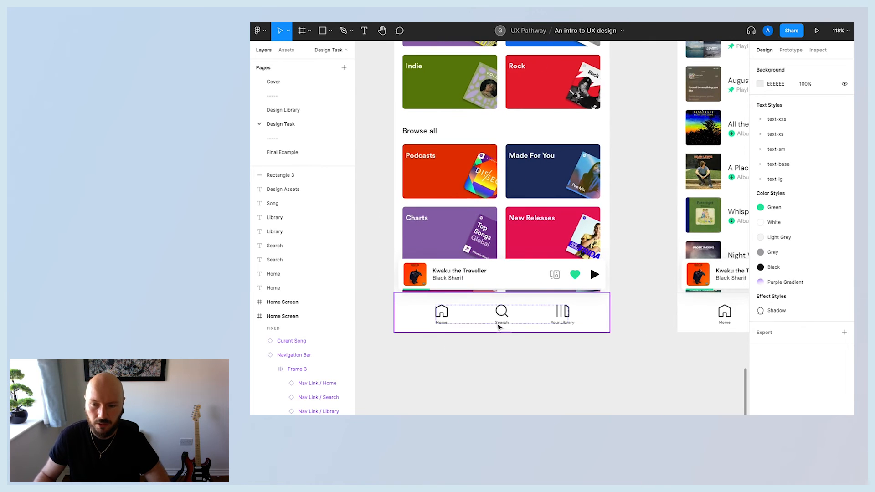
click(502, 320)
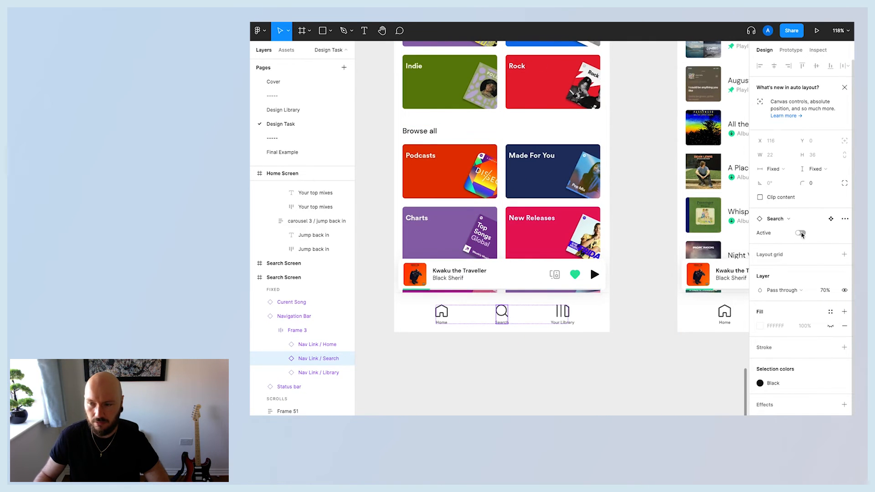
click(802, 234)
click(597, 369)
Turn on the Active property of the Library nav link in the Library screen's navigation bar.
scroll(597, 370, right, 4)
double_click(657, 315)
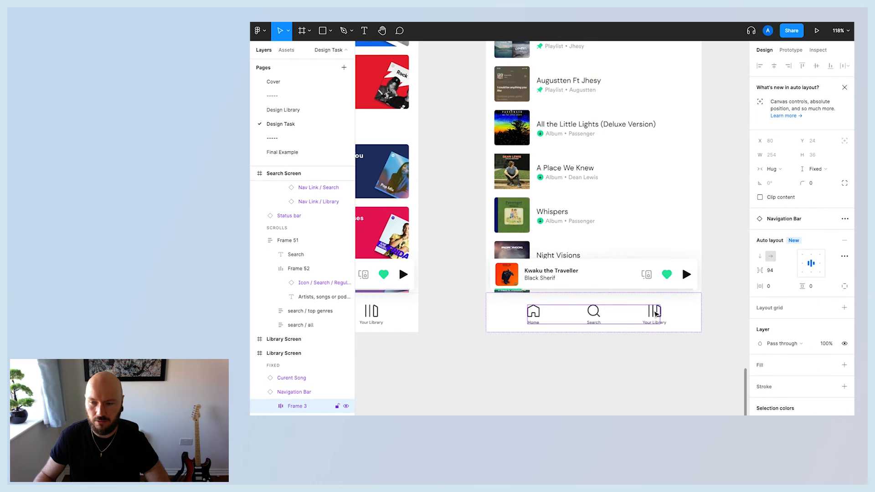
click(656, 314)
click(802, 234)
click(640, 391)
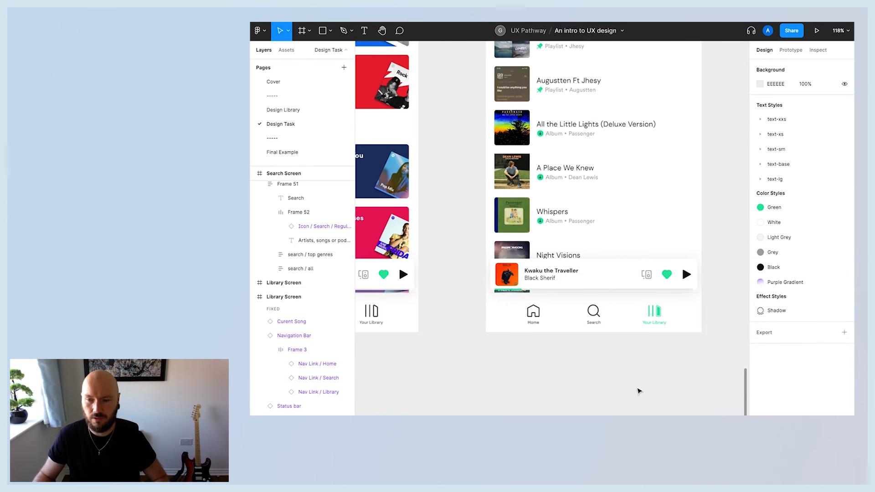
Connect the Home nav link in the Home screen's navigation bar to the Search screen as a prototype interaction.
scroll(640, 391, up, 3)
scroll(640, 391, down, 8)
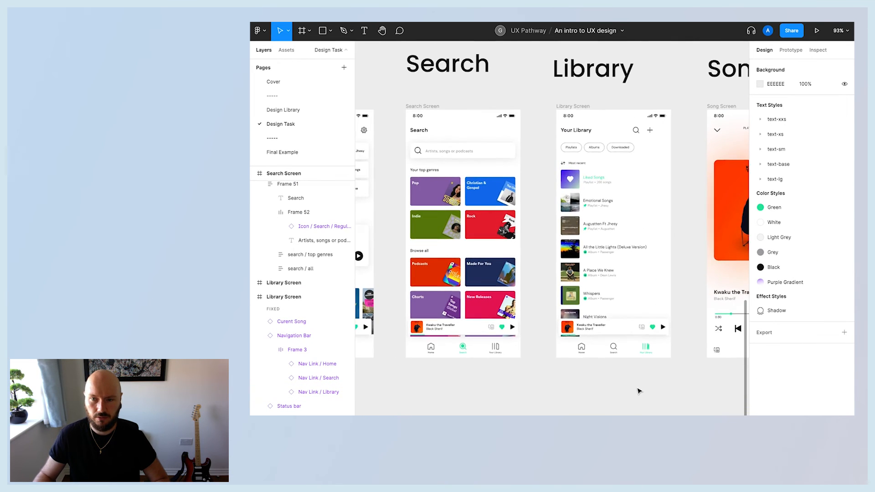
scroll(640, 392, left, 5)
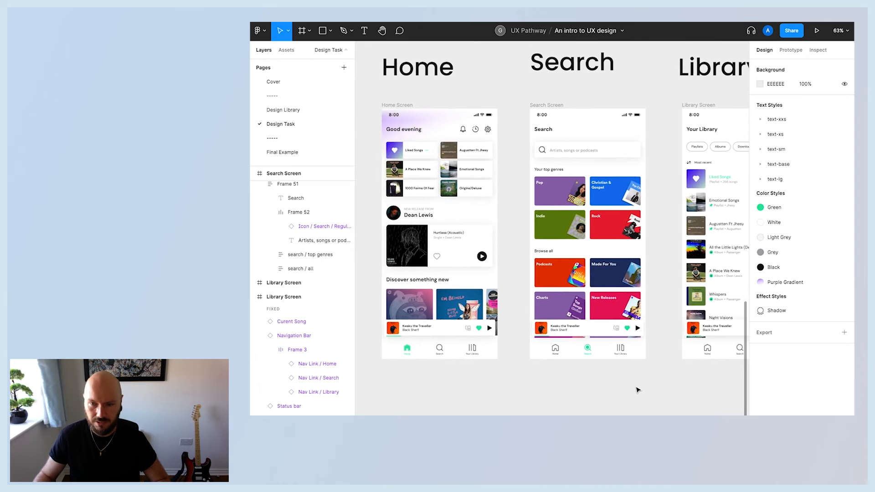
click(791, 50)
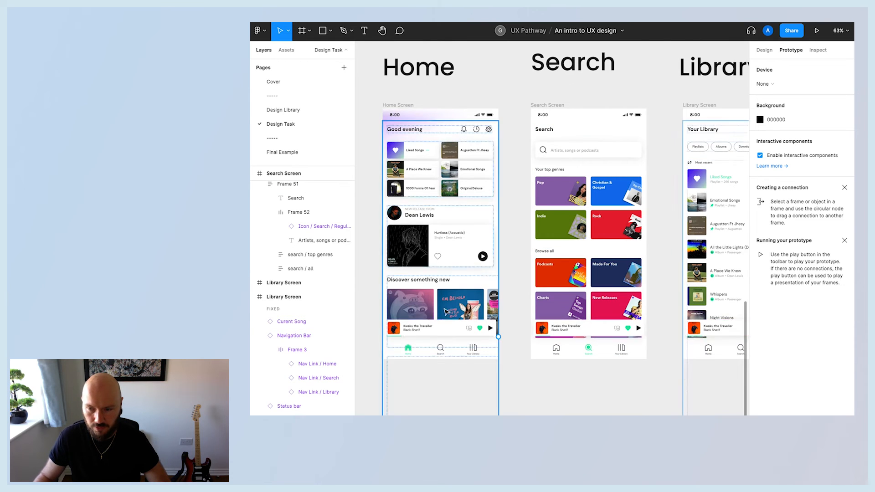
double_click(409, 352)
double_click(409, 352)
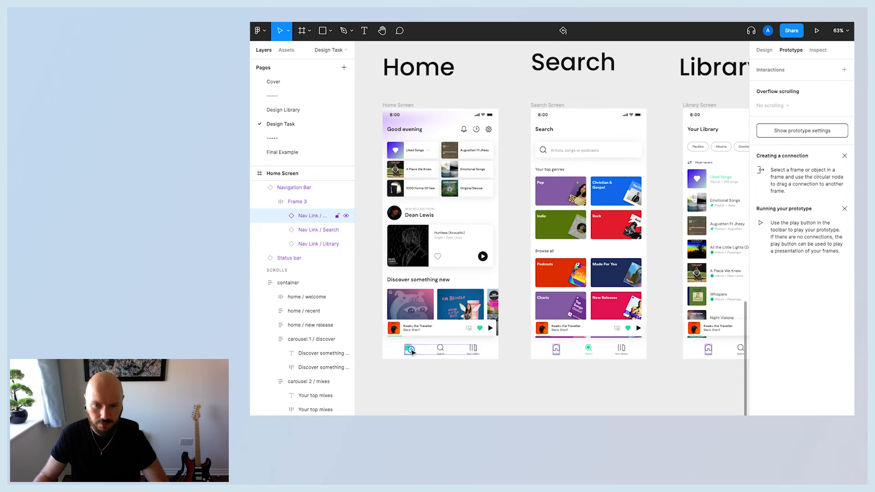
drag(412, 352, 577, 199)
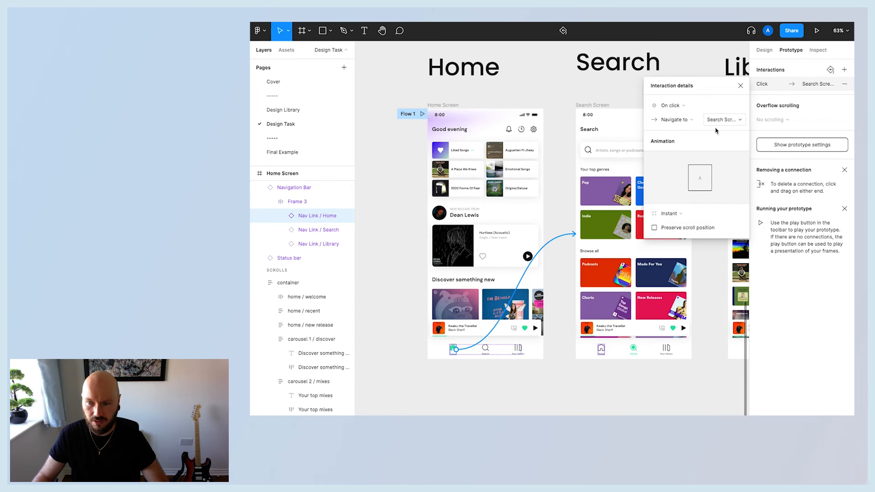
Set the interaction's animation to Dissolve with a 150ms duration and close the interaction details.
click(680, 215)
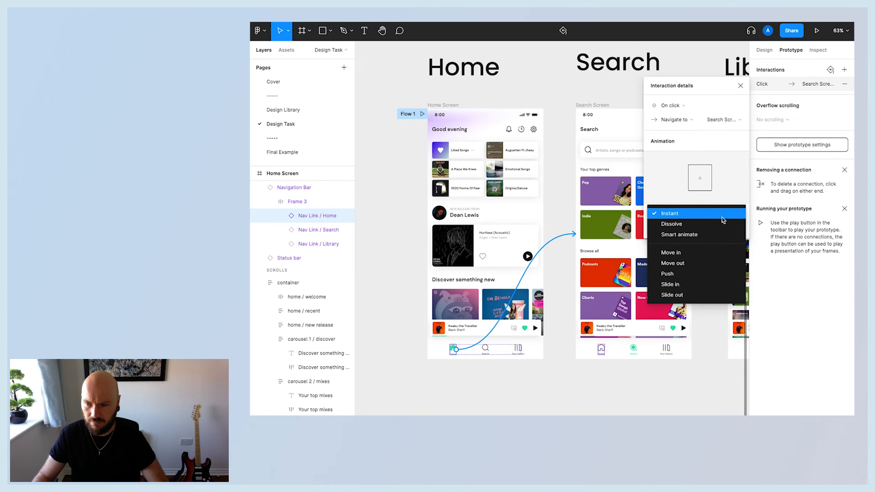
click(671, 225)
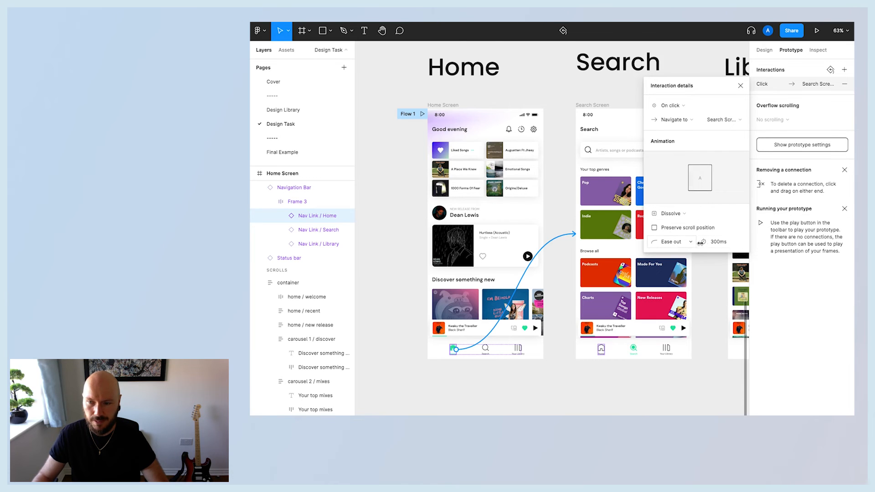
click(681, 245)
click(681, 244)
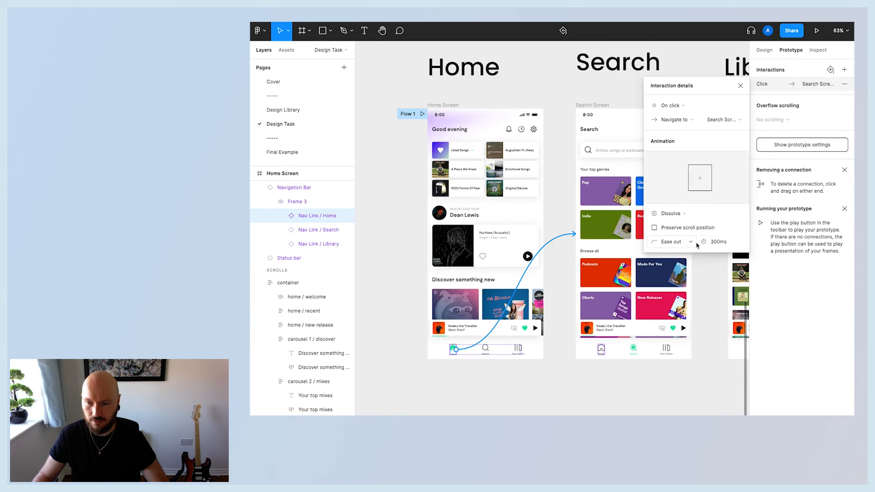
click(713, 244)
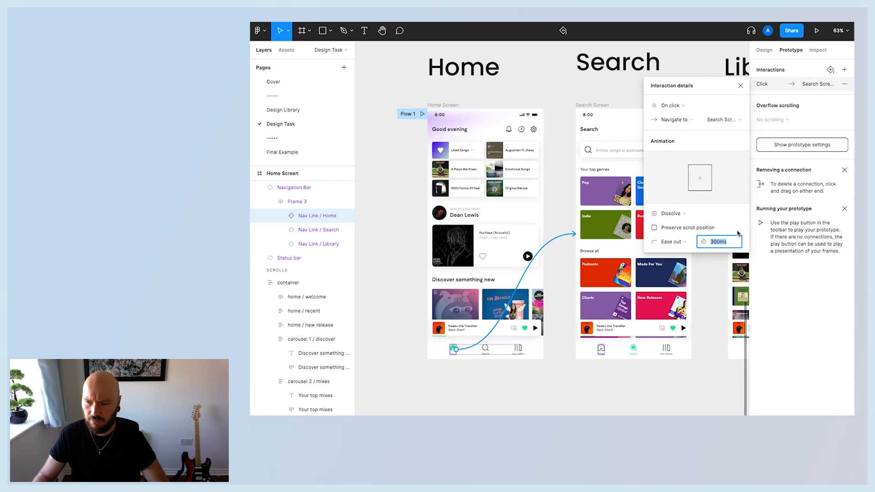
text(150)
key(Return)
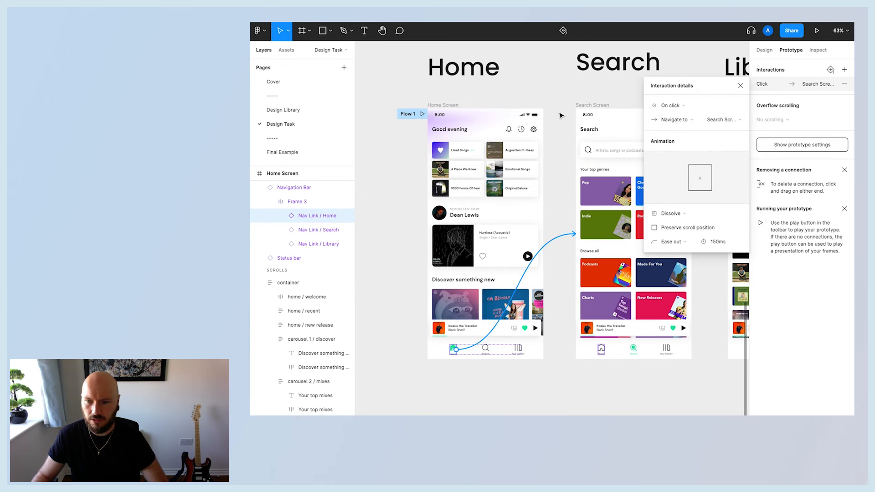
click(741, 86)
Remove the connection from the Home screen's Home nav link to the Search screen.
scroll(560, 217, right, 3)
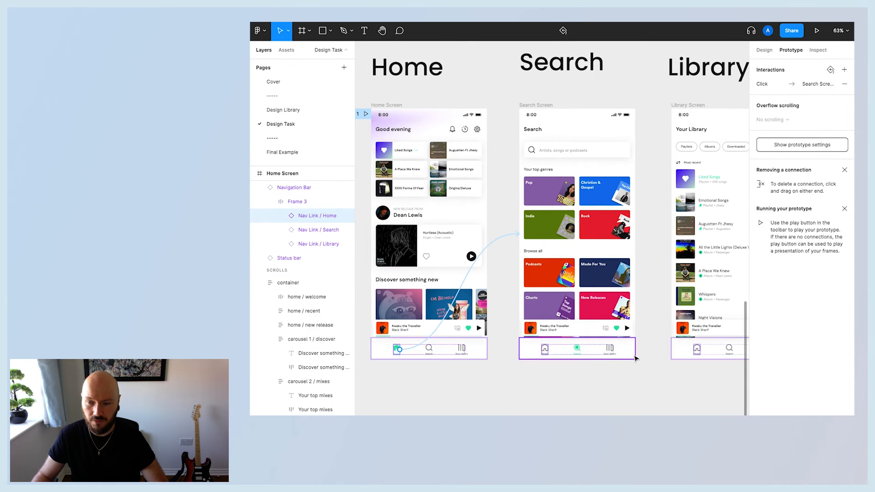
scroll(635, 357, right, 2)
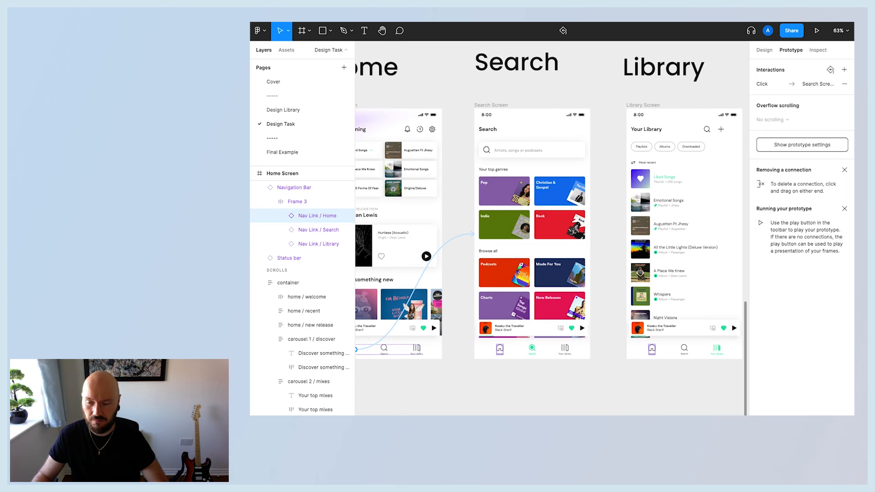
scroll(543, 413, left, 2)
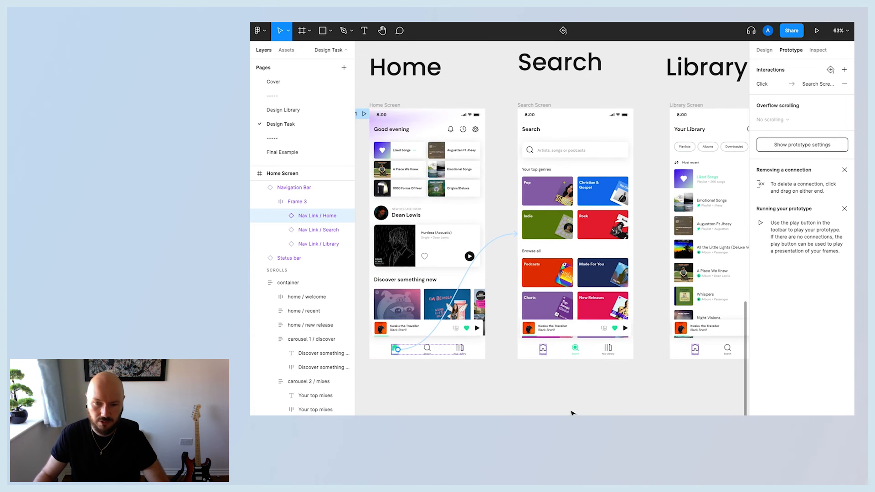
double_click(429, 349)
key(Escape)
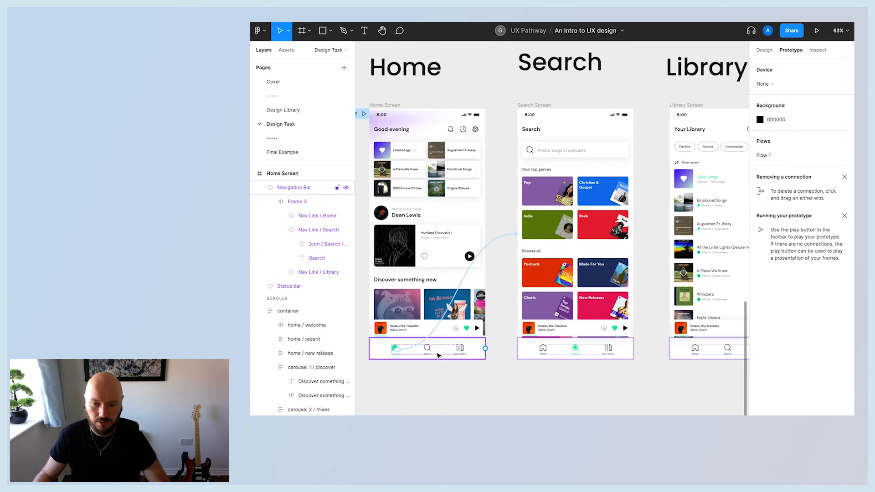
double_click(429, 352)
double_click(429, 354)
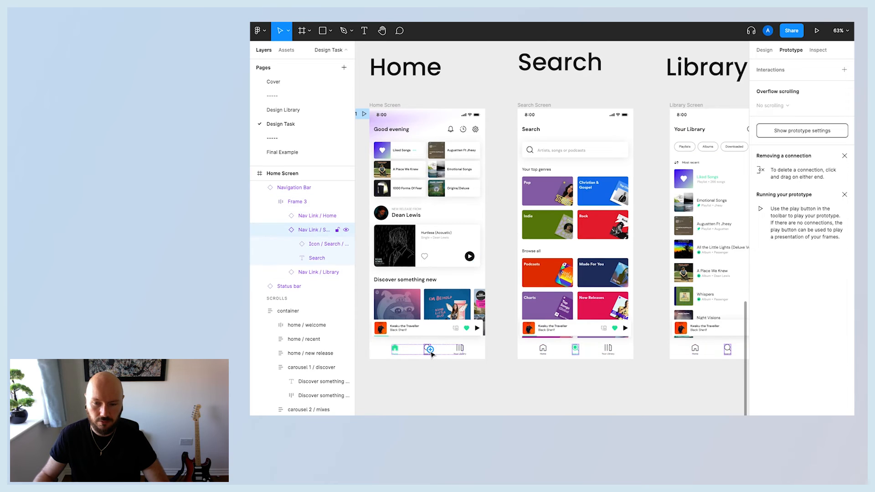
click(400, 352)
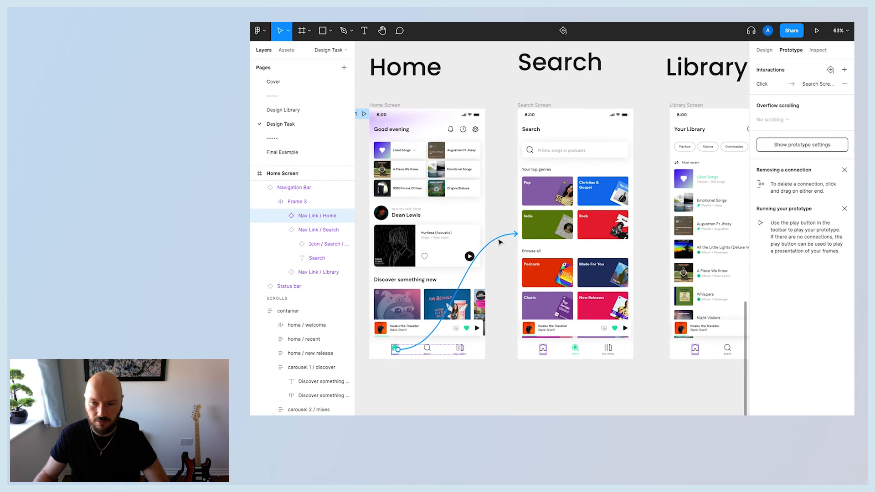
drag(500, 239, 494, 243)
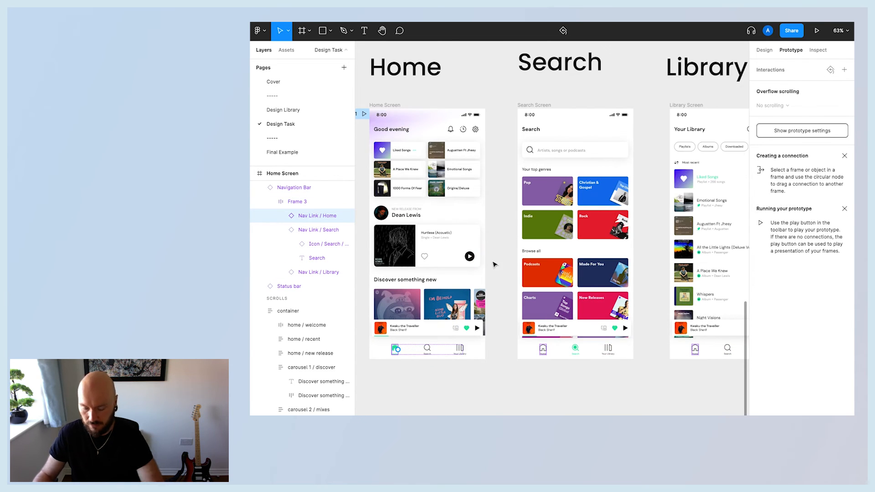
Link the Home screen's Search nav link to the Search screen.
click(427, 350)
drag(431, 350, 566, 218)
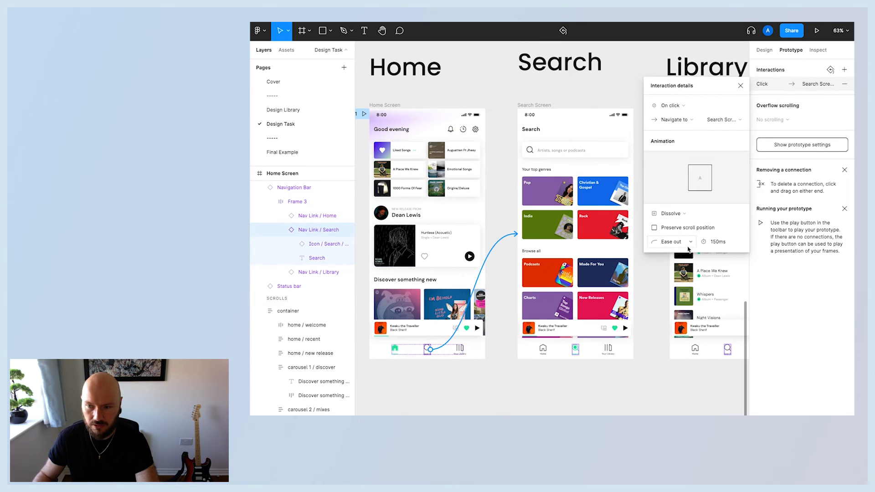
click(741, 87)
Link the Home screen's Library nav link to the Library screen.
click(461, 349)
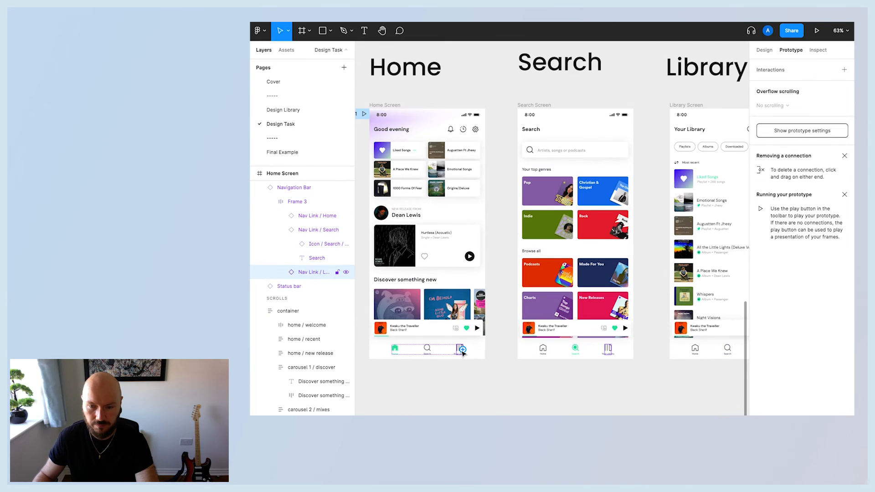
drag(462, 353, 675, 187)
Link the Search screen's Home nav link to the Home screen.
click(543, 352)
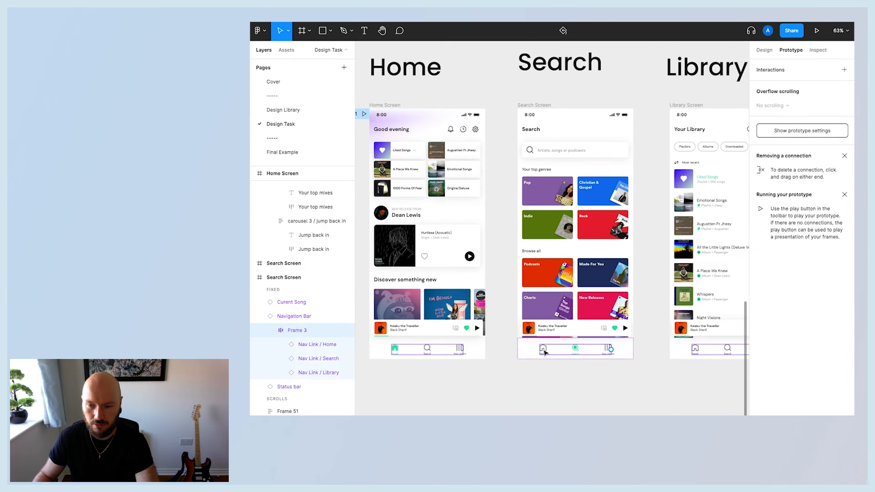
click(544, 351)
drag(546, 349, 487, 235)
Link the Search screen's Library nav link to the Library screen.
click(607, 351)
scroll(608, 351, right, 4)
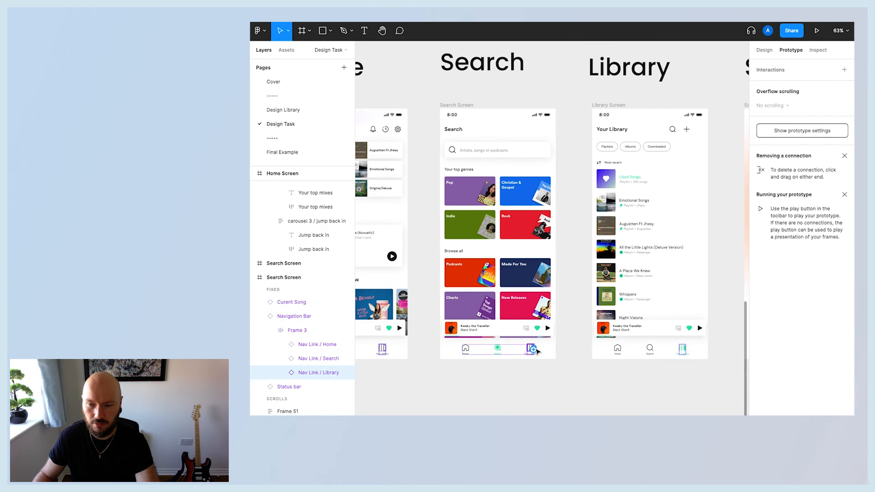
drag(531, 349, 598, 279)
Link the Library screen's Home nav link to the Home screen.
click(616, 351)
double_click(616, 351)
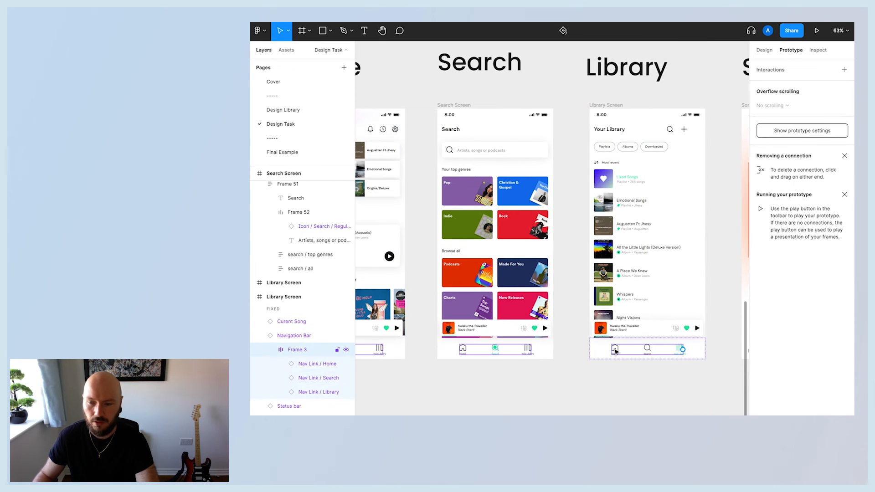
double_click(617, 353)
drag(616, 353, 400, 254)
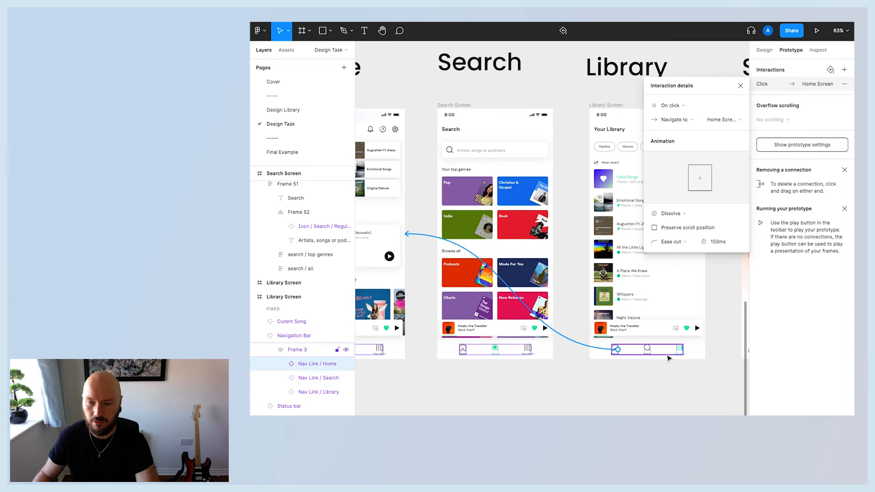
Link the Library screen's Search nav link to the Search screen.
click(648, 350)
drag(651, 350, 552, 272)
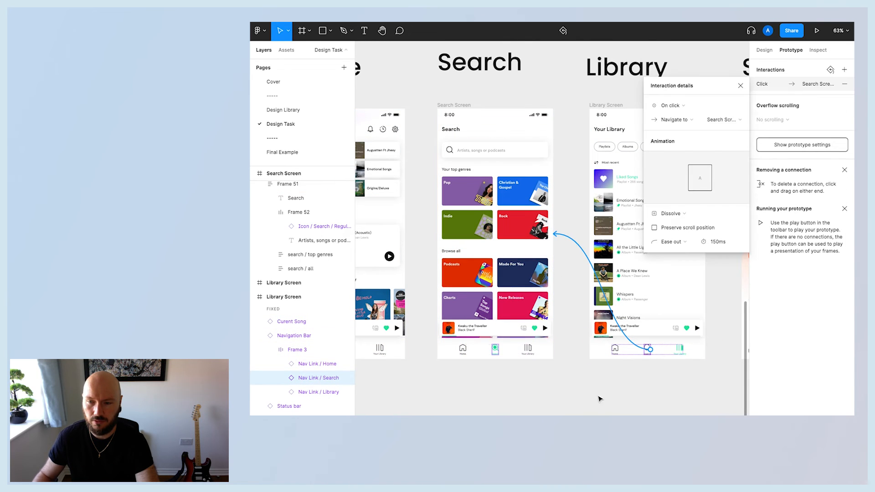
click(600, 399)
Rename the Home screen's flow starting point to Prototype.
scroll(600, 399, left, 3)
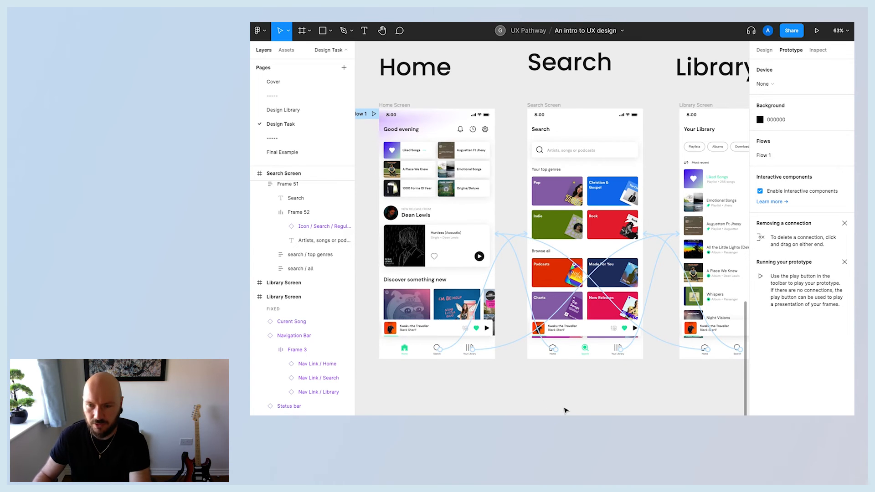
scroll(566, 410, right, 1)
scroll(565, 410, left, 3)
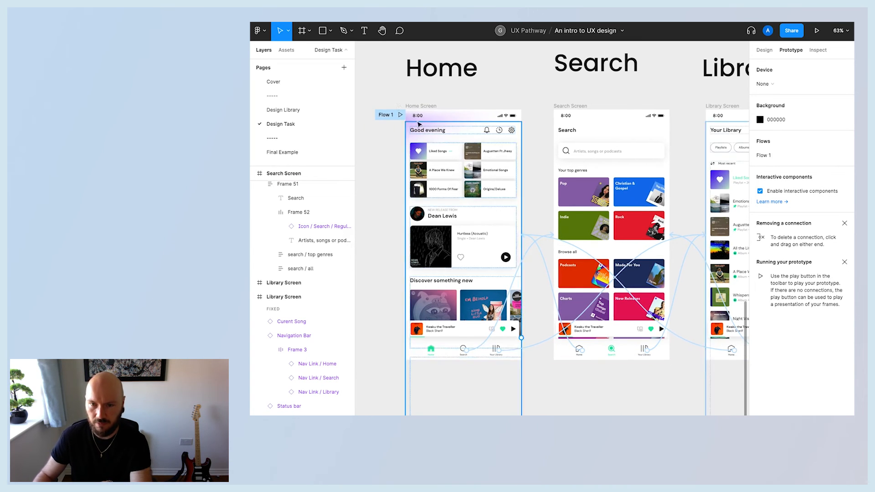
click(381, 121)
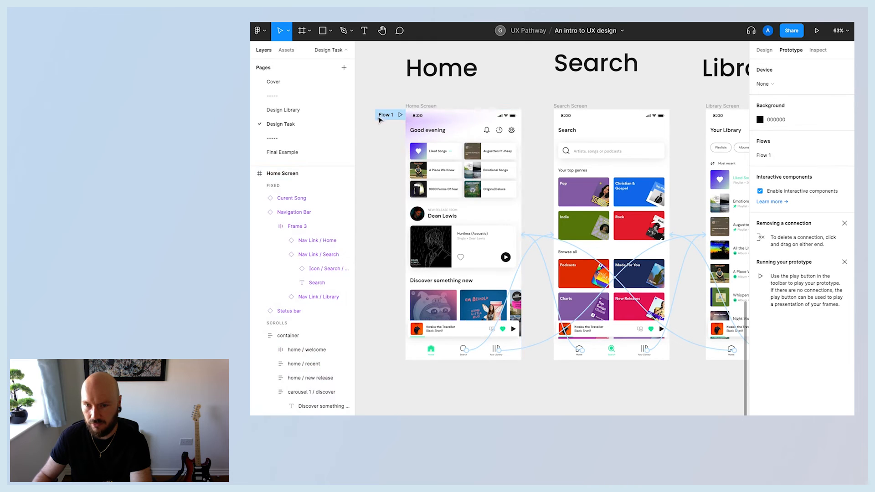
double_click(384, 116)
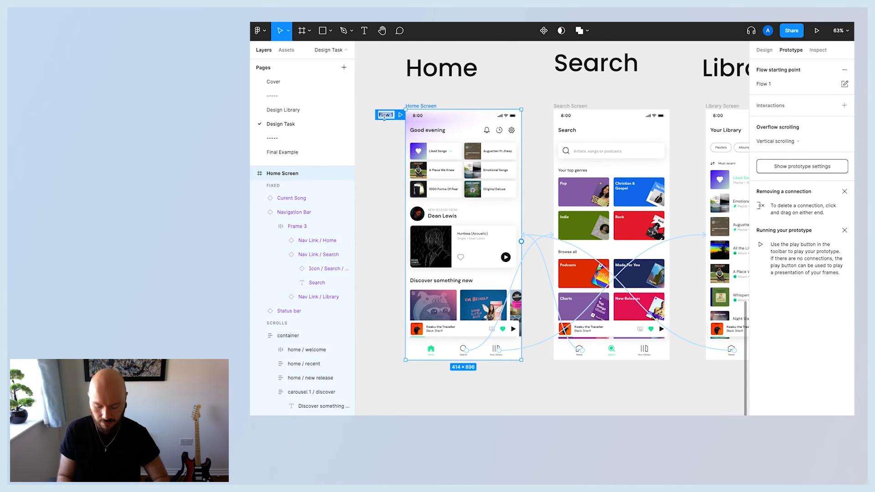
text(Proto)
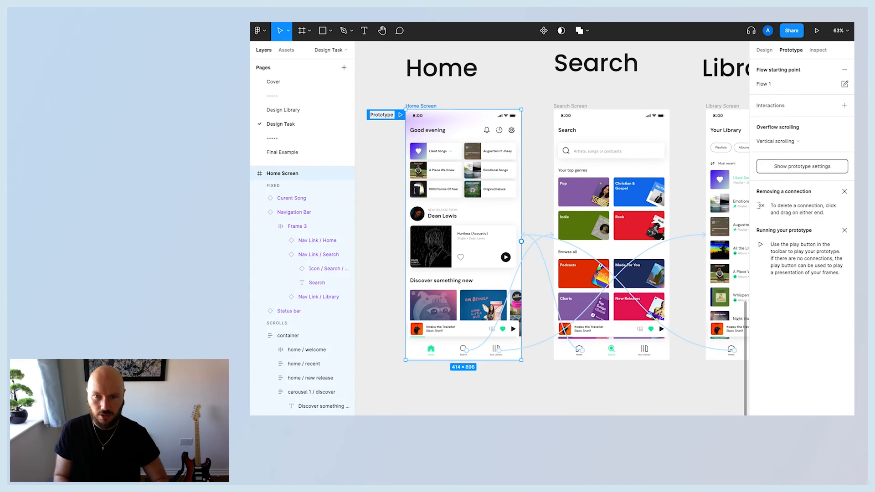
text(type)
key(Return)
key(Escape)
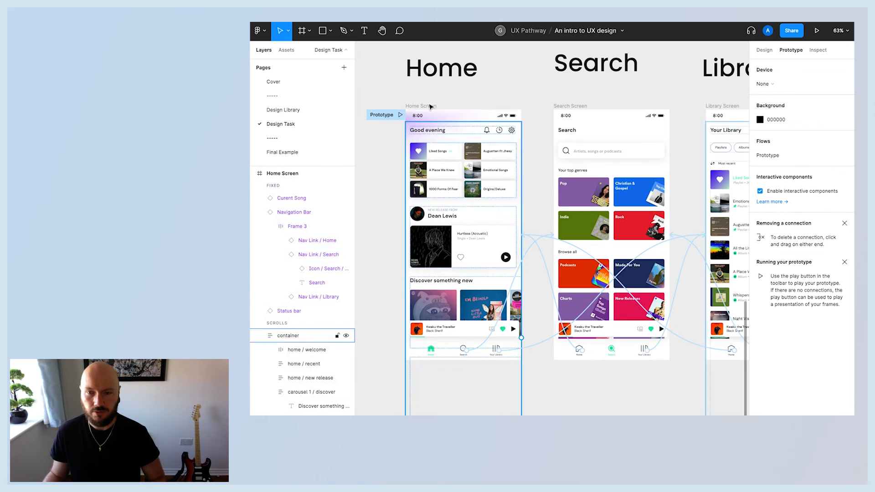
Play the Prototype flow and scroll through the Home screen in the presentation view.
click(400, 115)
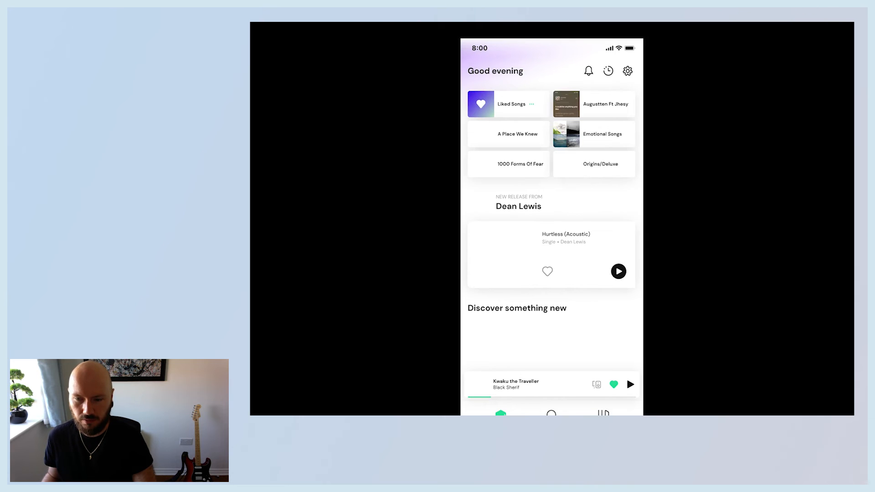
scroll(526, 384, down, 4)
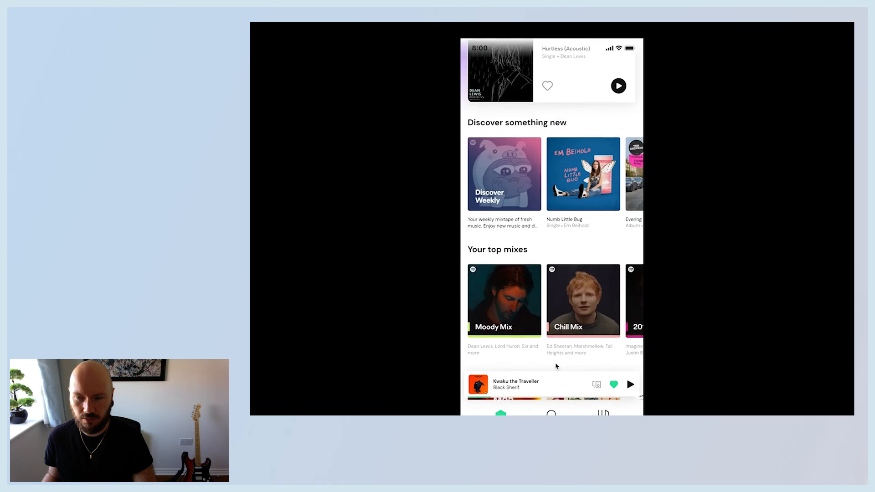
scroll(570, 319, right, 1)
scroll(587, 297, left, 1)
scroll(586, 296, up, 4)
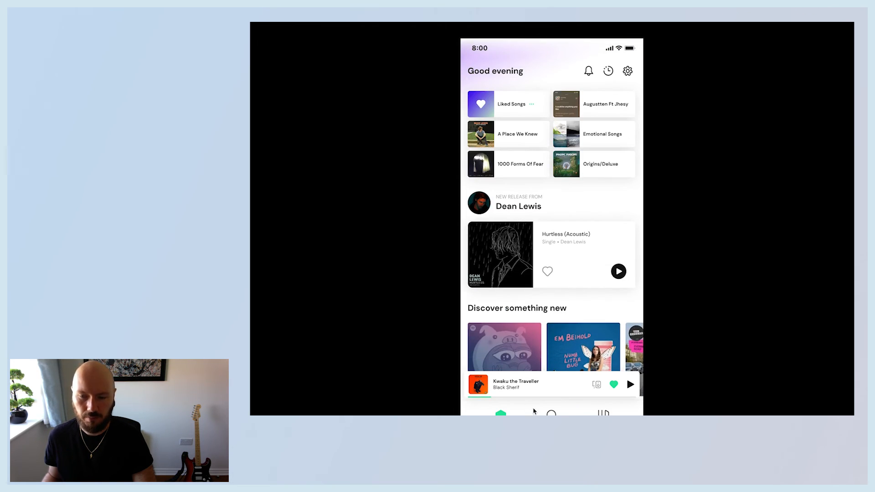
Test the nav links by switching between the Search, Library and Home screens in the presentation.
click(551, 414)
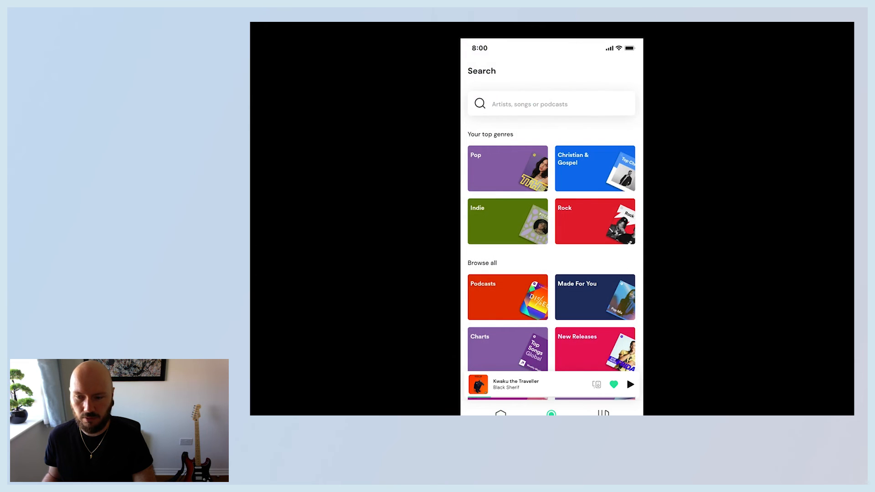
click(603, 414)
click(552, 414)
key(Left)
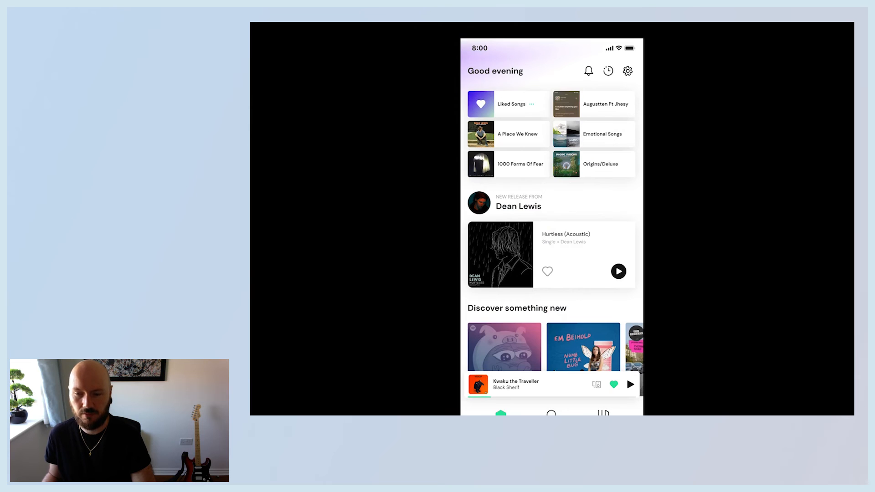
Step forward and back between the Home and Library screens in the presentation, then close the presentation.
key(Right)
key(Right)
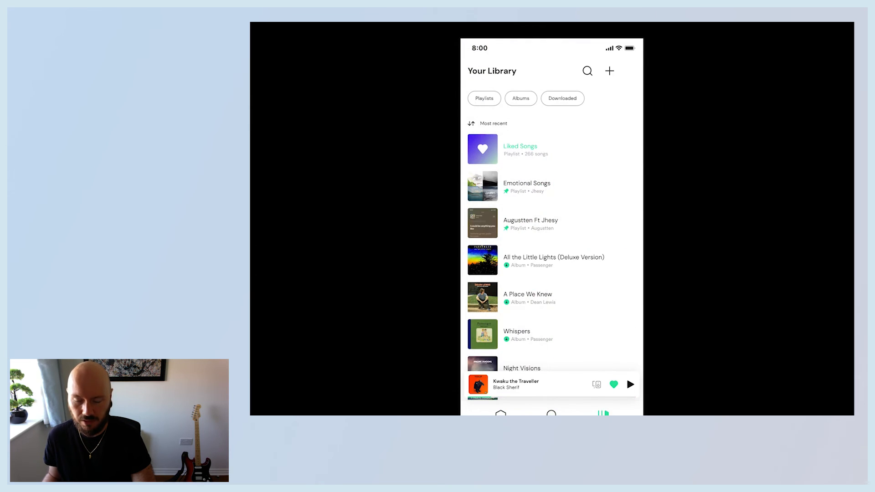
key(Left)
key(Left)
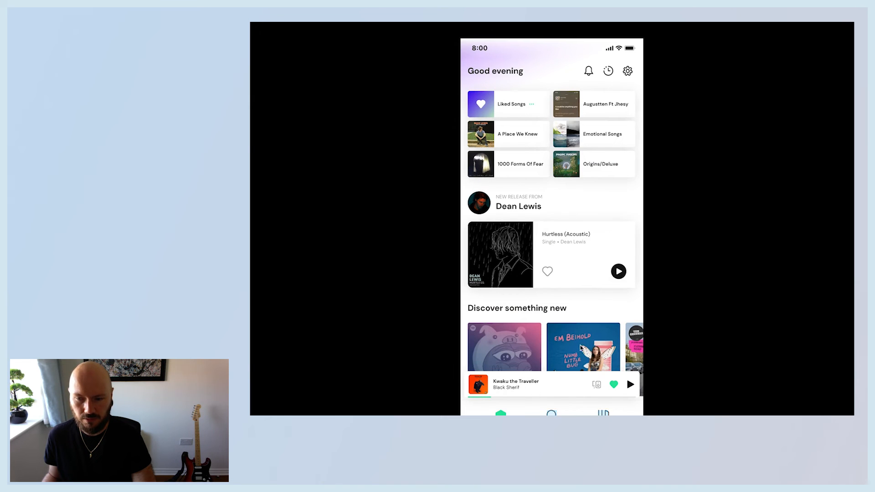
key(ctrl+w)
Examine the finished screen designs and the wireframes on the canvas, including the Song wireframe's open and close notes.
scroll(610, 362, right, 10)
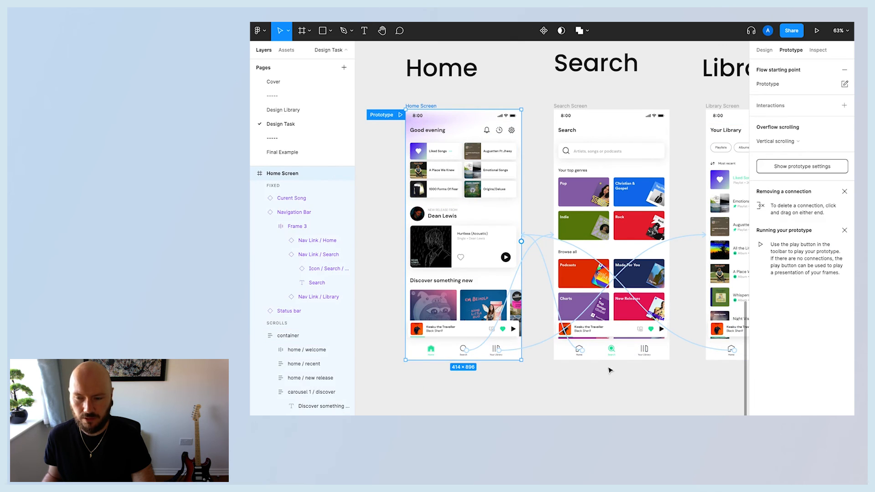
scroll(618, 374, left, 5)
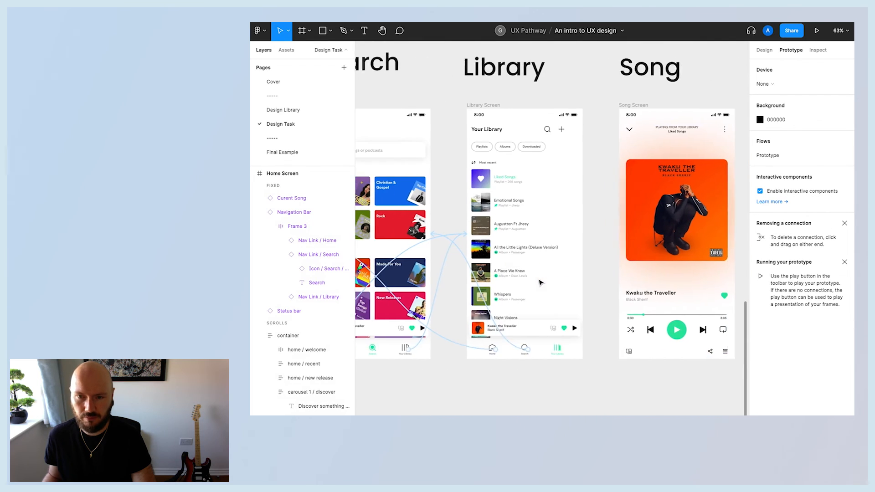
scroll(578, 301, down, 5)
scroll(623, 369, left, 3)
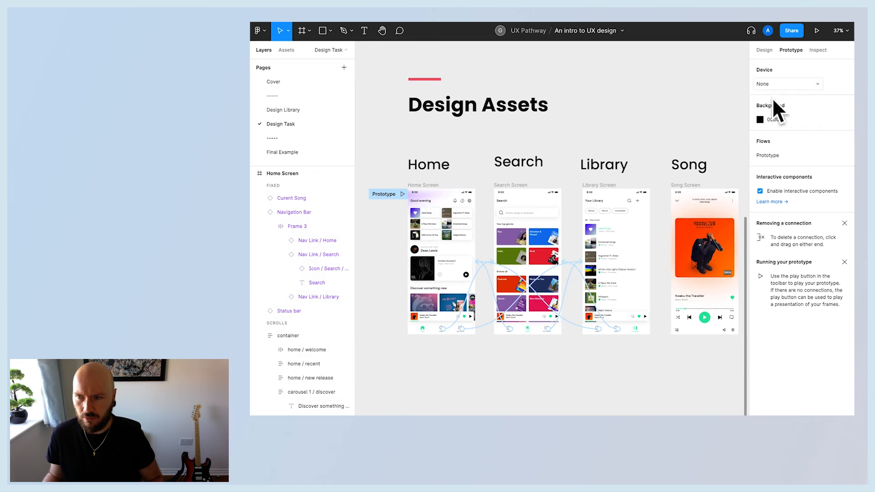
scroll(568, 384, up, 3)
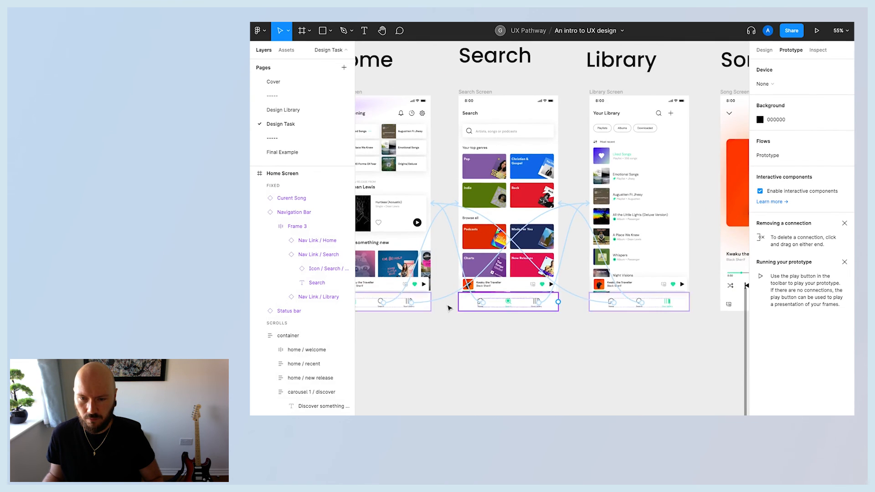
scroll(458, 297, left, 3)
click(458, 287)
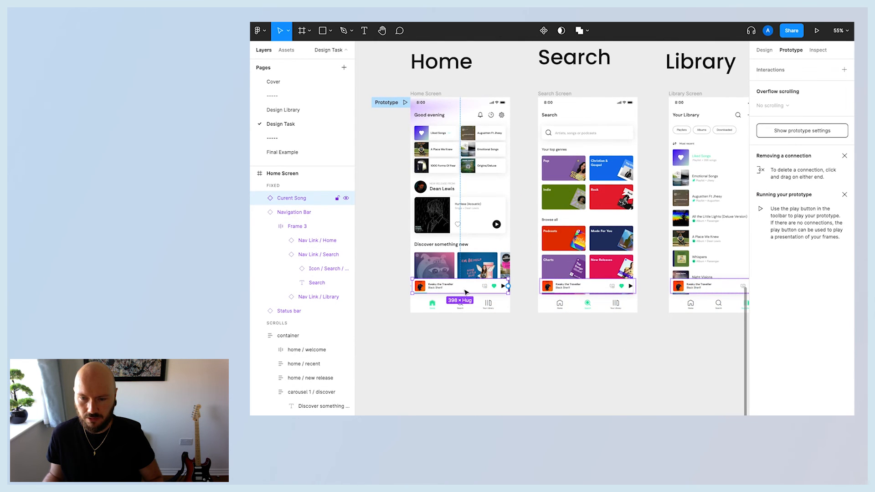
scroll(474, 304, right, 2)
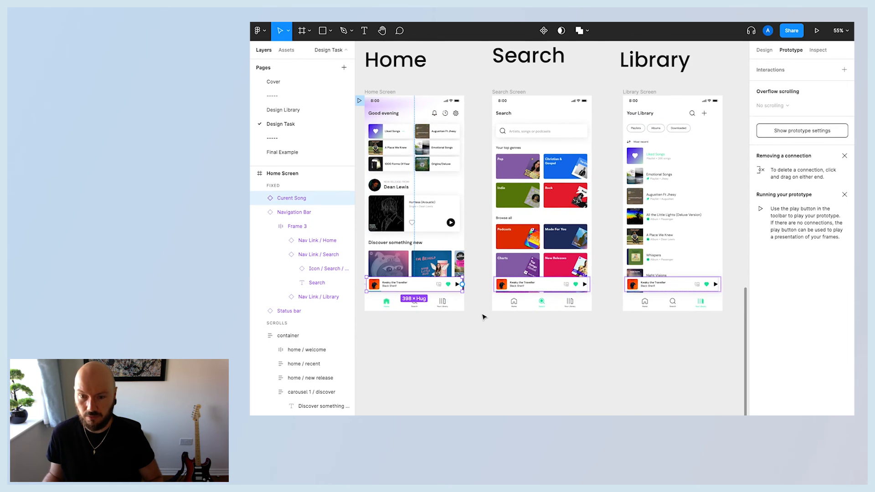
scroll(485, 314, right, 2)
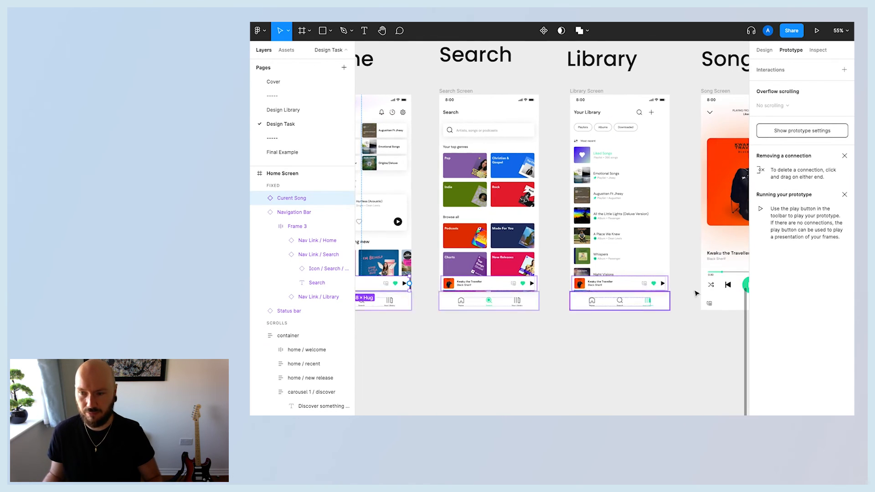
scroll(696, 294, right, 2)
scroll(553, 305, left, 3)
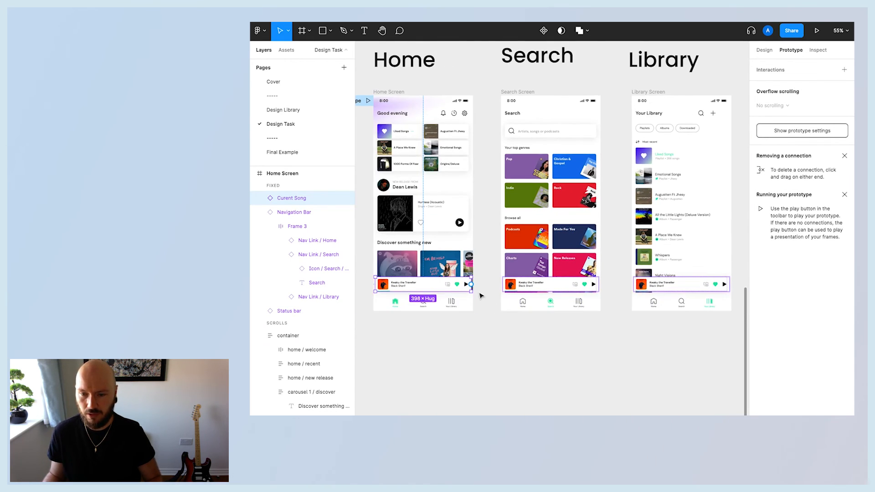
scroll(474, 288, up, 3)
scroll(473, 288, down, 6)
scroll(483, 292, up, 3)
scroll(483, 292, right, 2)
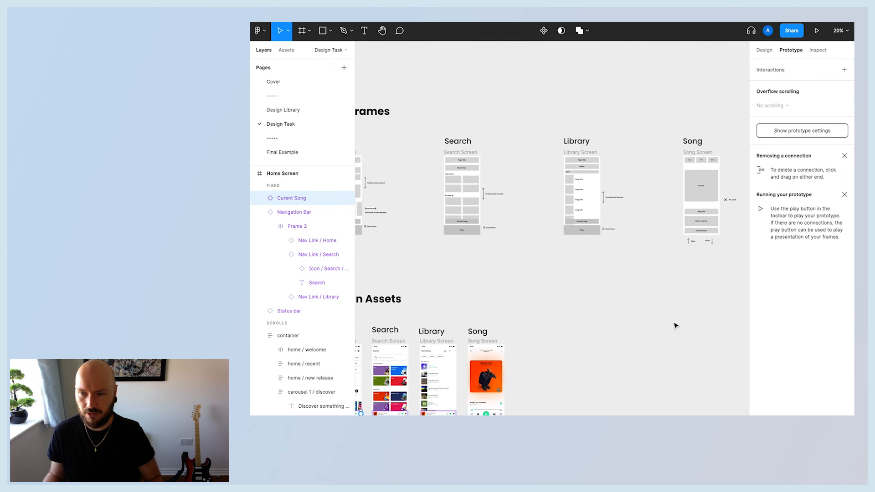
scroll(676, 326, up, 2)
scroll(676, 326, right, 3)
scroll(647, 317, up, 1)
scroll(573, 282, up, 5)
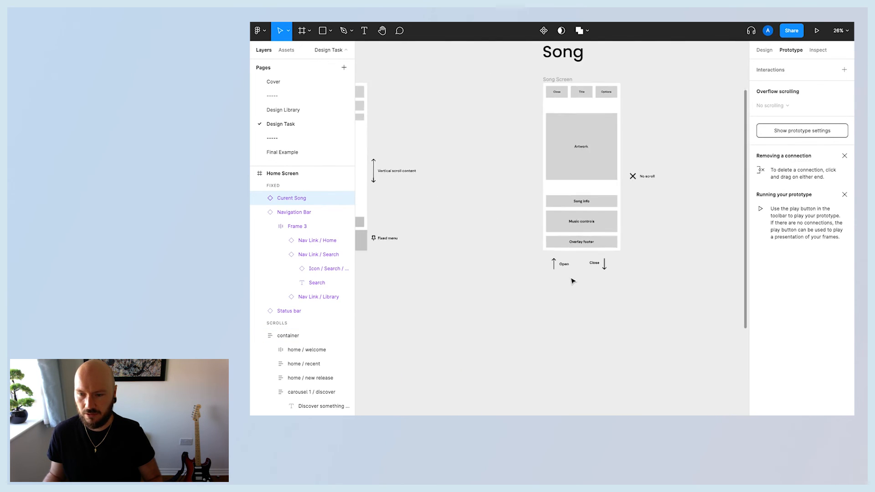
Link the Home screen's Current Song bar to the Song screen with a Move in animation moving up, lasting 300ms.
scroll(570, 283, down, 5)
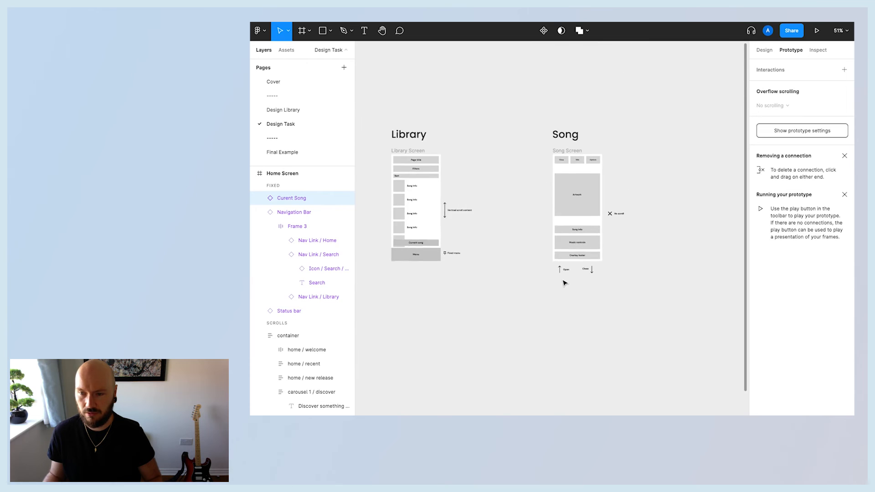
scroll(565, 283, left, 3)
scroll(565, 284, down, 4)
scroll(564, 283, up, 5)
scroll(501, 301, left, 3)
scroll(502, 301, down, 3)
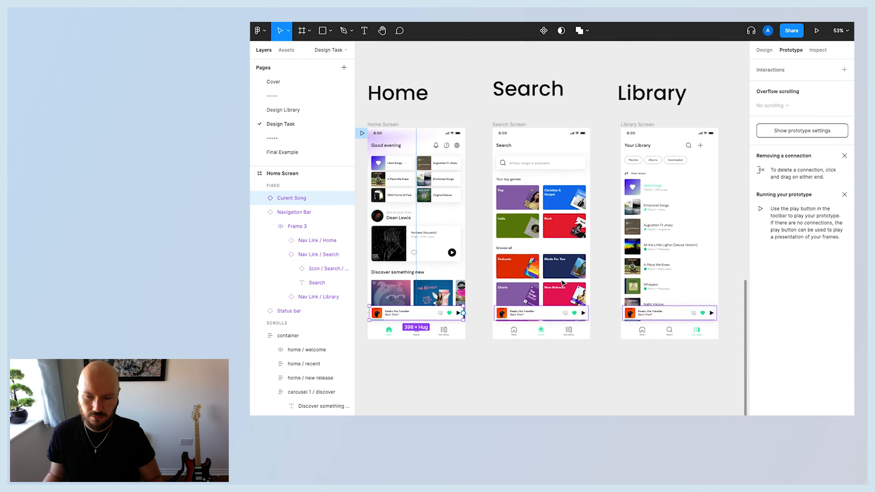
drag(465, 314, 655, 228)
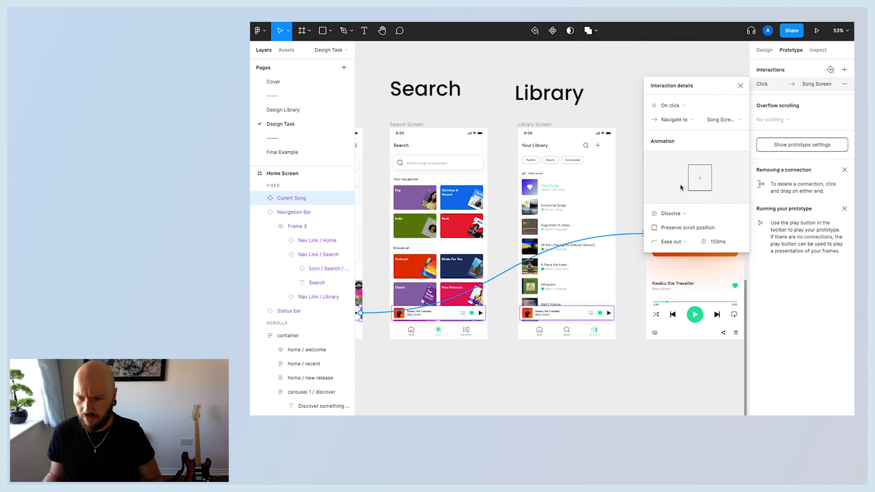
click(700, 217)
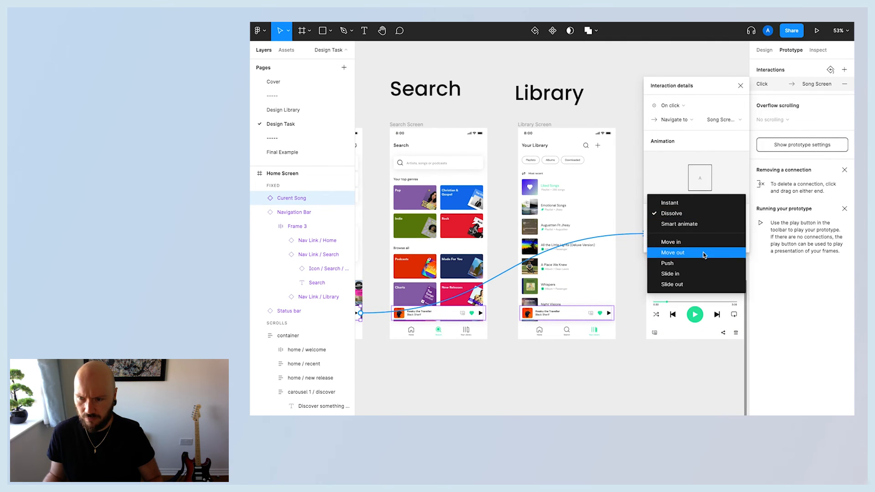
click(683, 244)
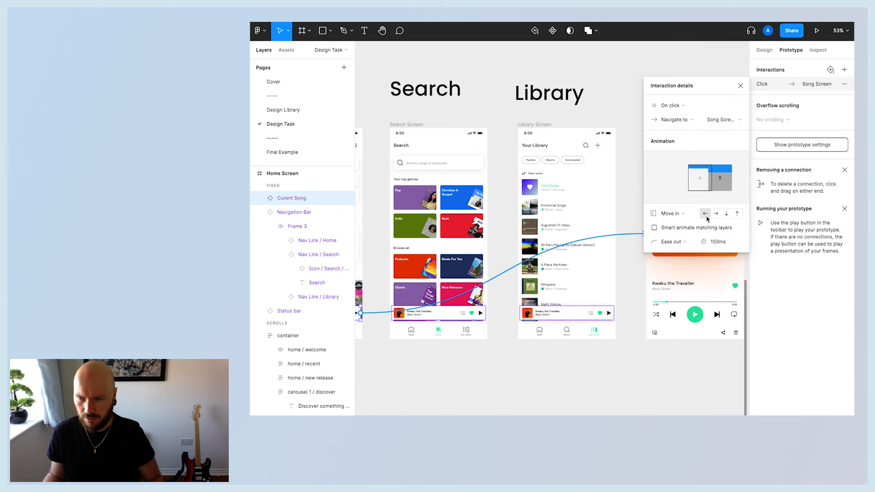
click(736, 218)
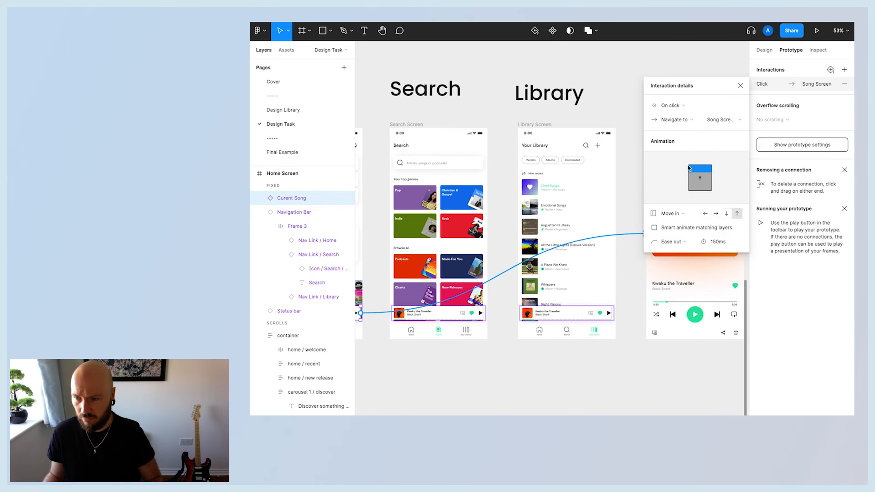
click(717, 244)
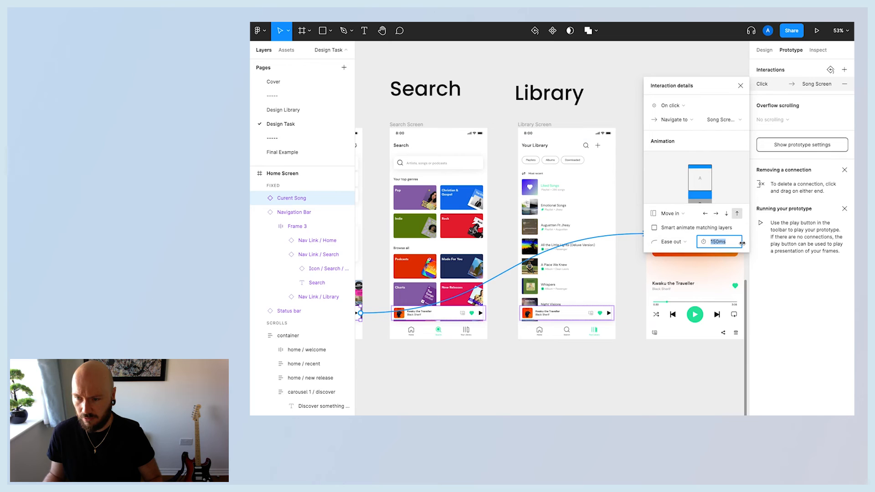
text(300)
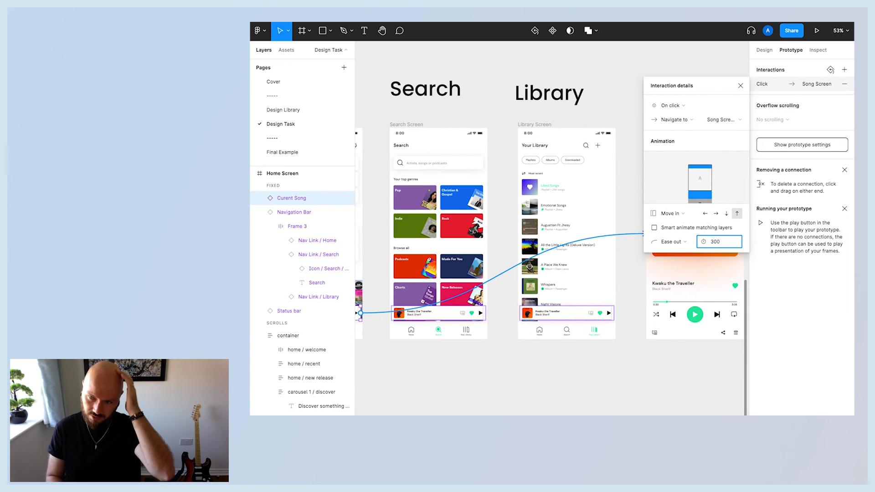
key(Return)
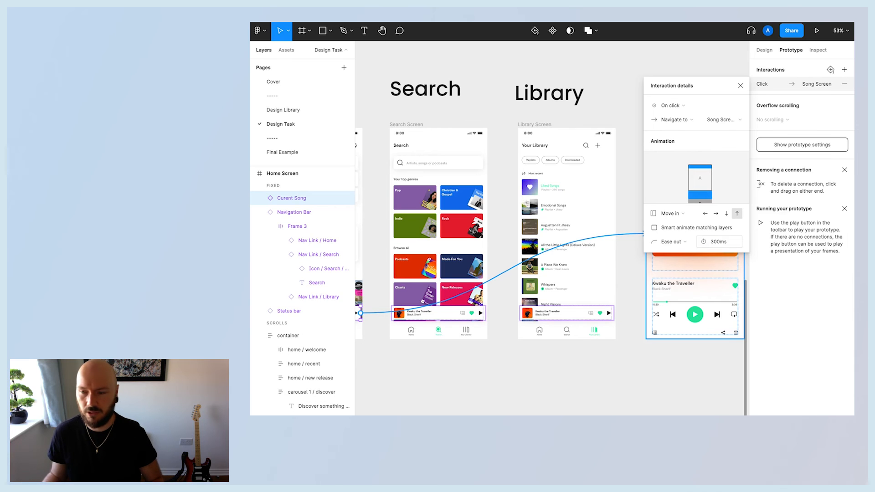
Check the Current Song bars on the Search and Library screens for their link to the Song screen.
scroll(662, 324, left, 5)
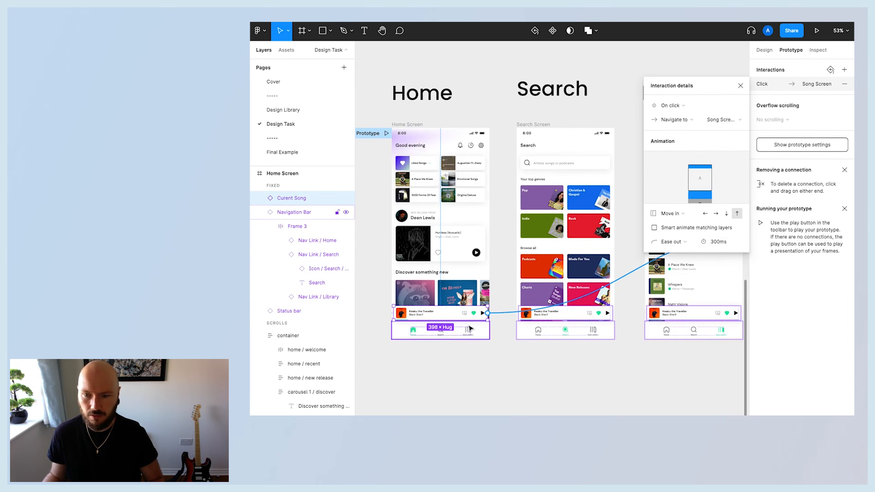
click(741, 85)
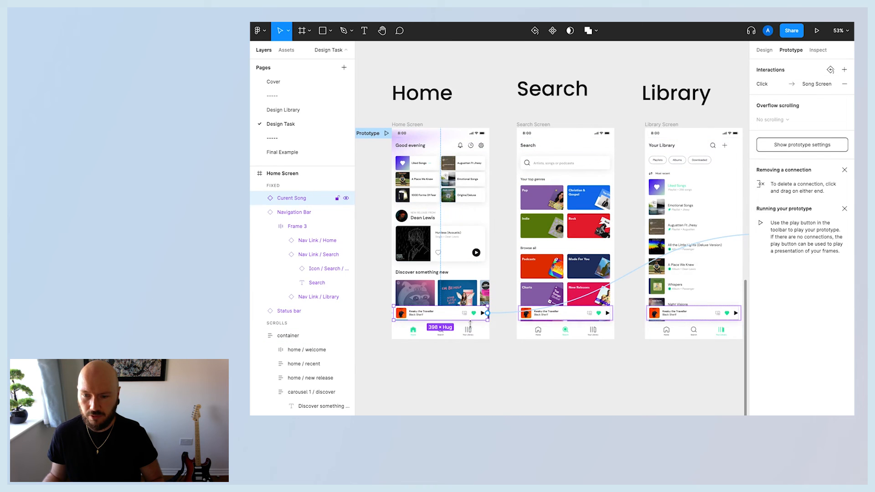
click(501, 314)
click(741, 85)
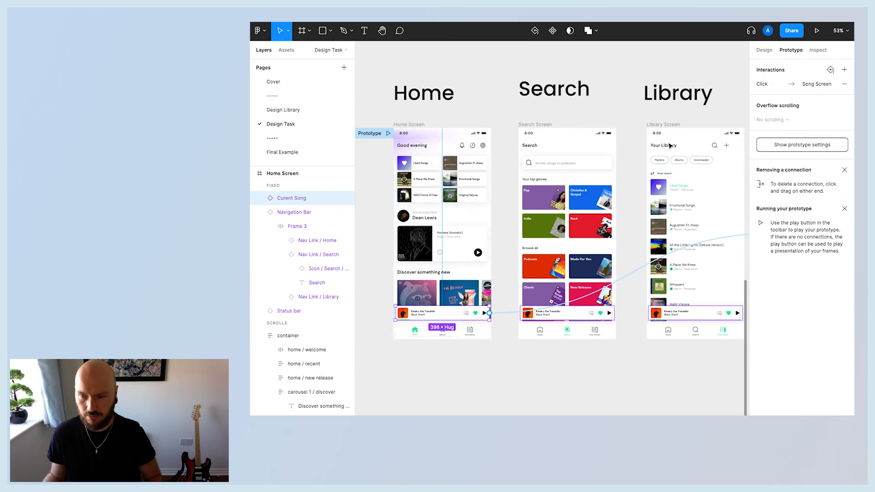
click(569, 310)
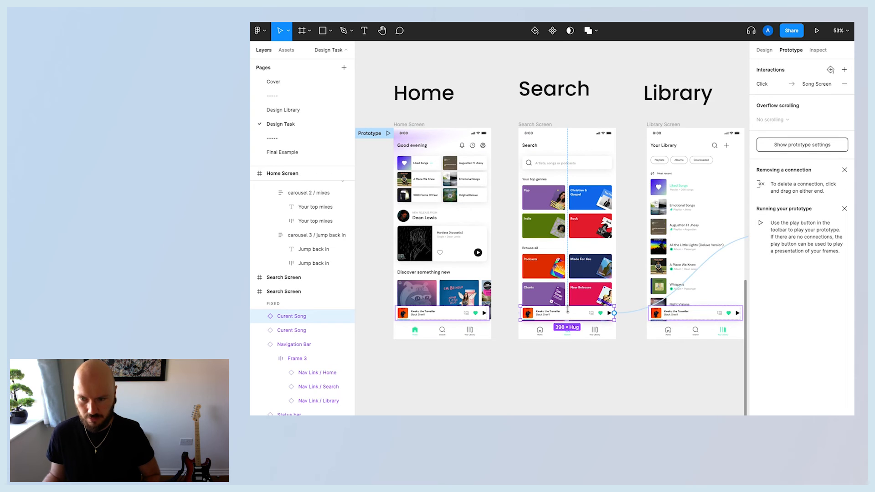
scroll(569, 310, right, 5)
click(543, 318)
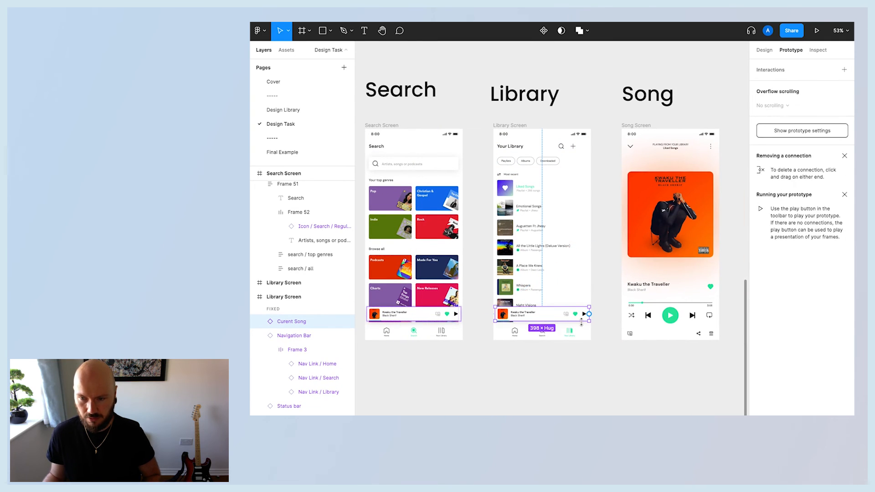
click(602, 368)
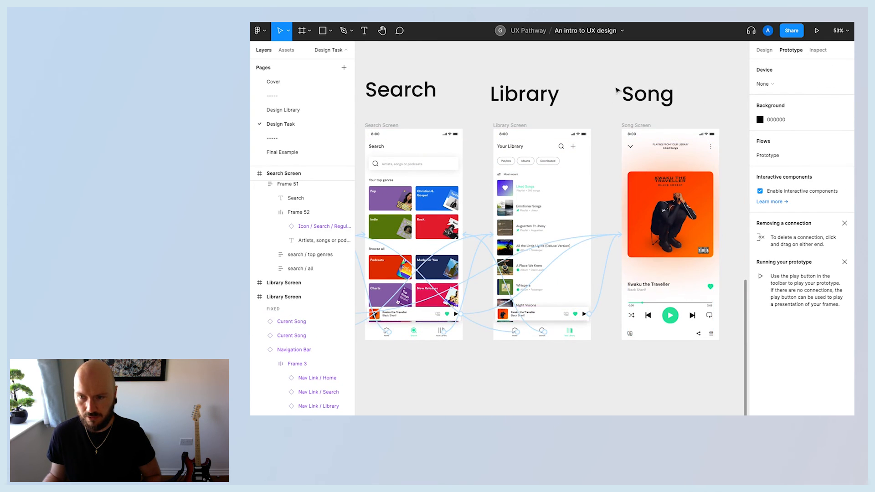
scroll(601, 156, left, 5)
scroll(614, 297, right, 6)
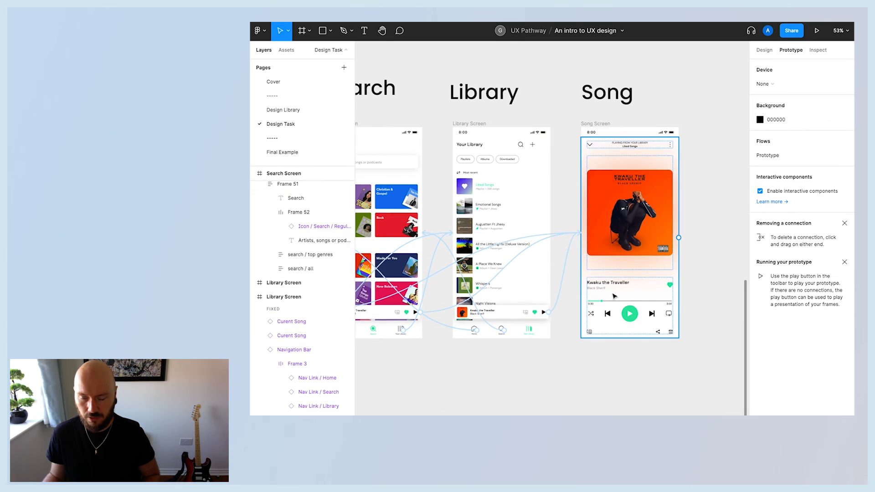
Give the Song screen's hide icon an On click interaction that closes the overlay.
click(591, 147)
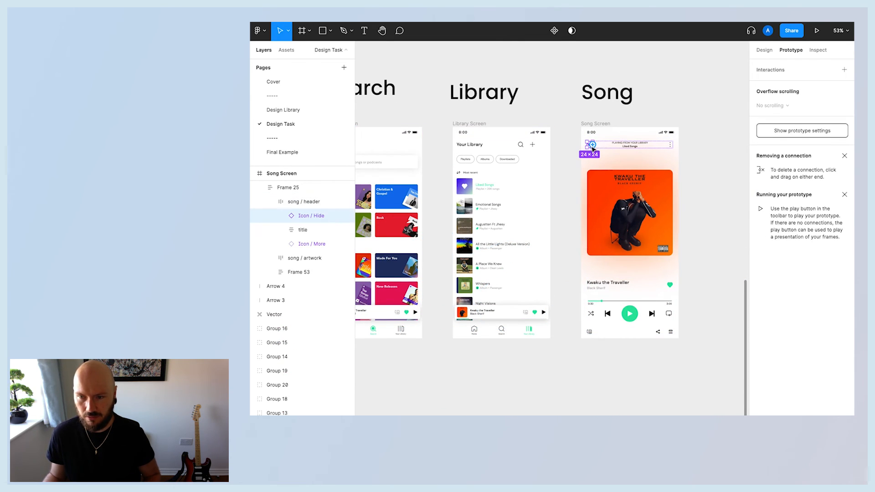
scroll(593, 147, up, 3)
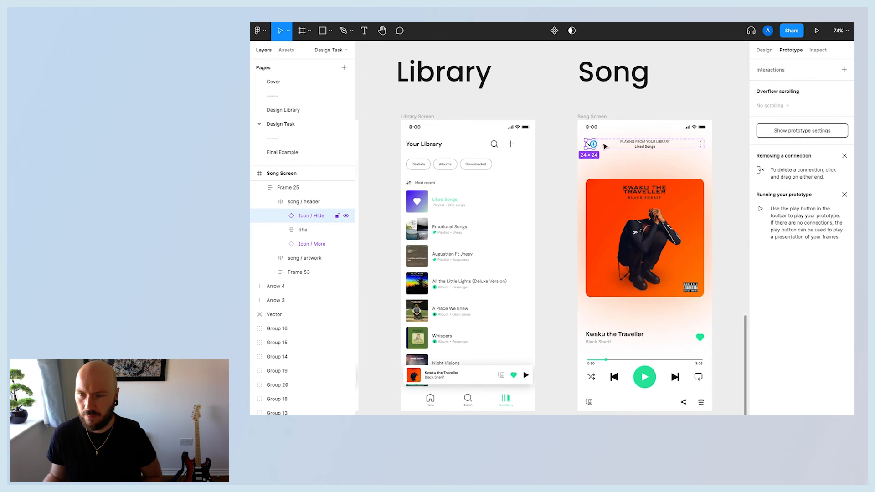
click(844, 70)
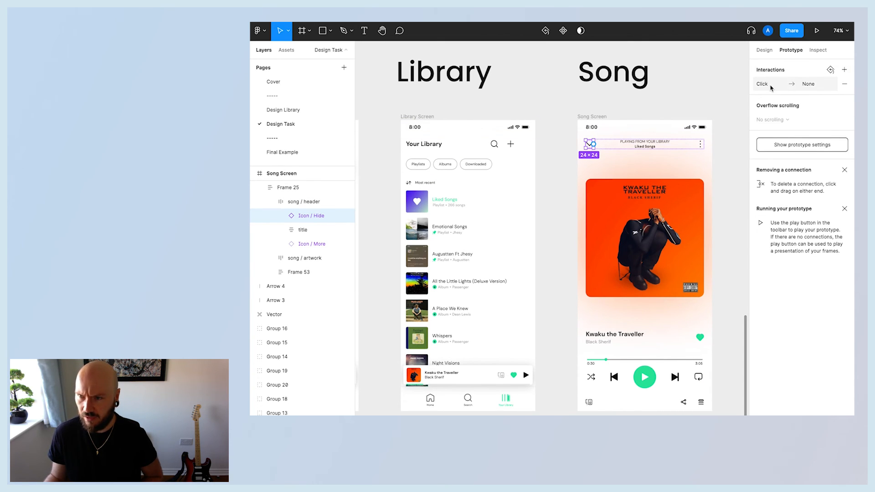
click(818, 85)
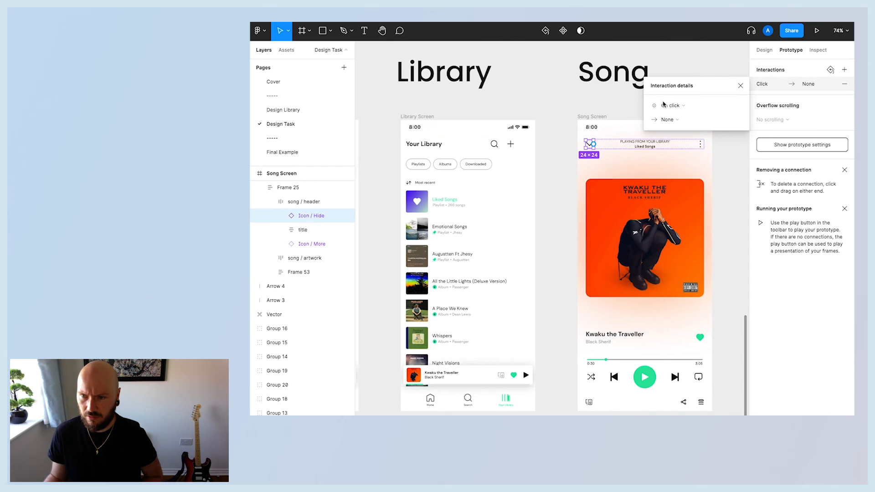
click(670, 119)
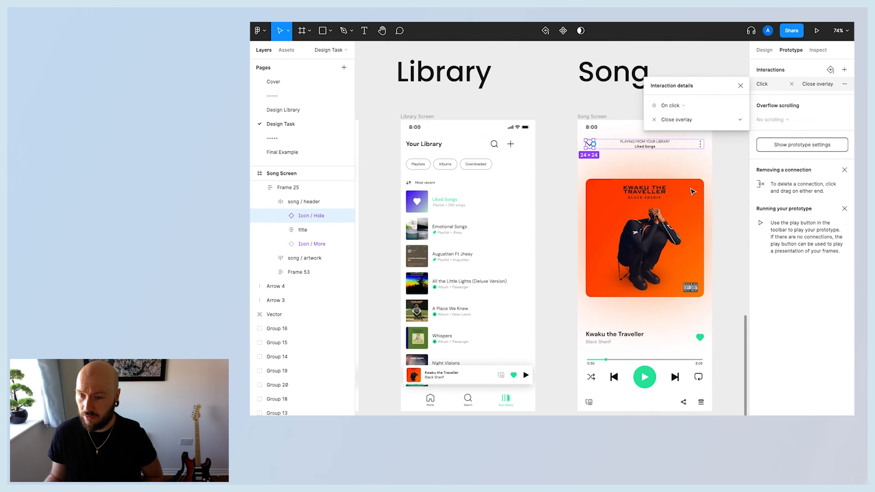
click(691, 193)
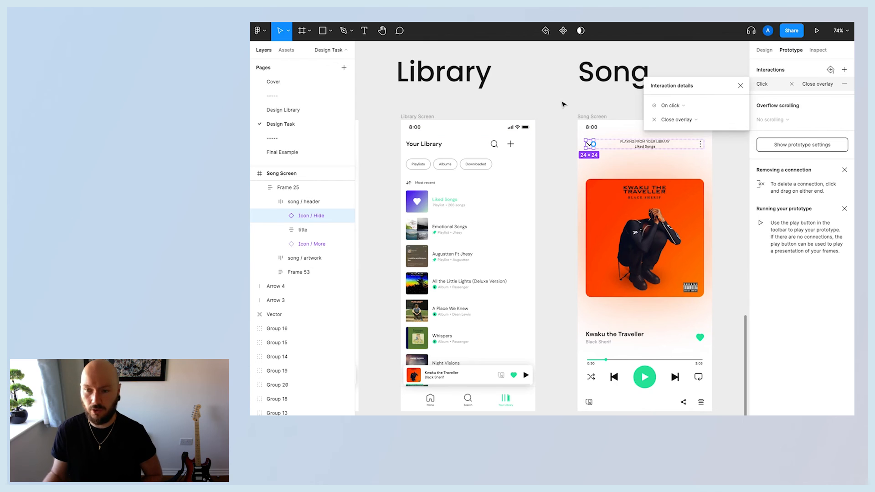
click(742, 86)
click(738, 168)
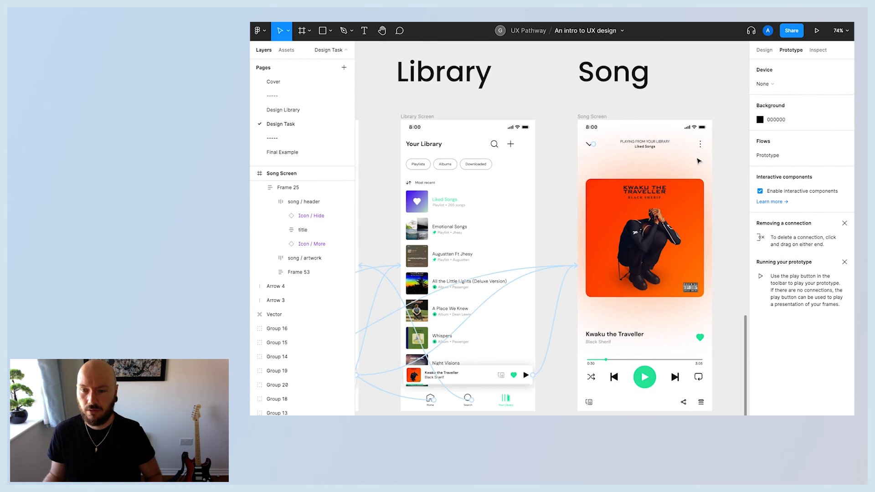
Inspect the interactions on the Song screen's hide icon and on the Library screen's Current Song bar.
scroll(575, 149, up, 4)
scroll(576, 151, down, 5)
click(580, 148)
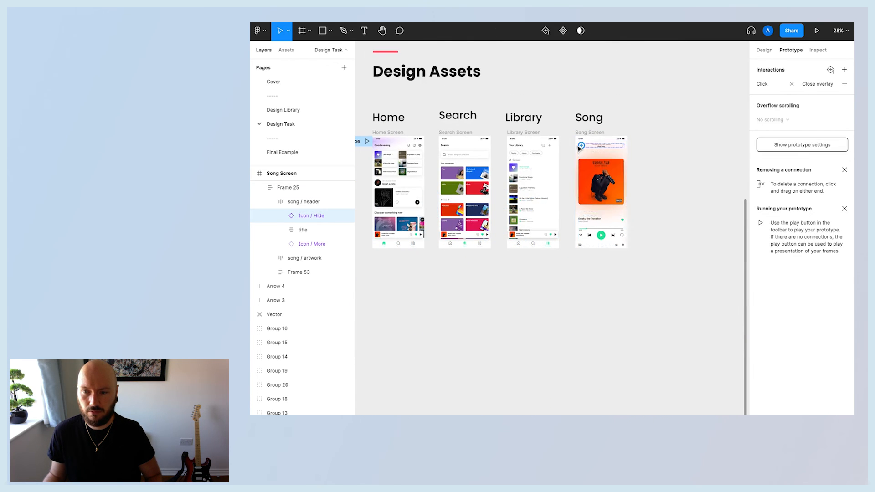
scroll(580, 150, left, 2)
scroll(581, 149, up, 3)
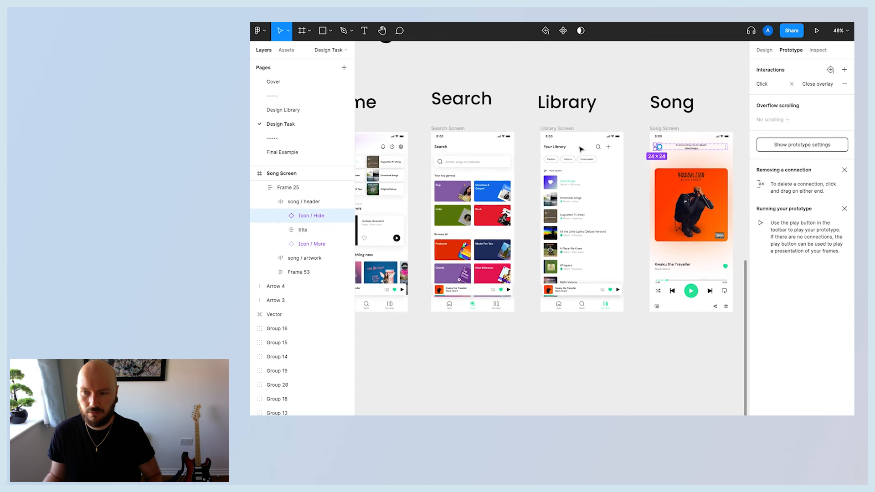
click(630, 133)
click(660, 148)
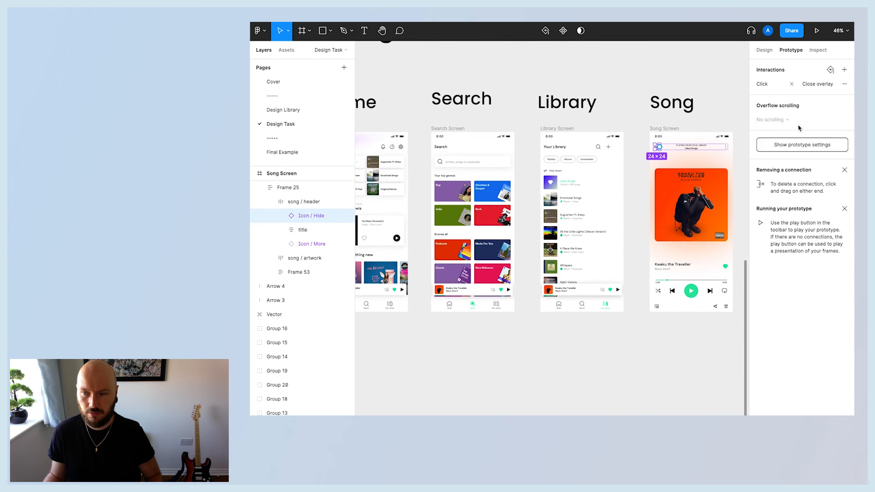
click(640, 133)
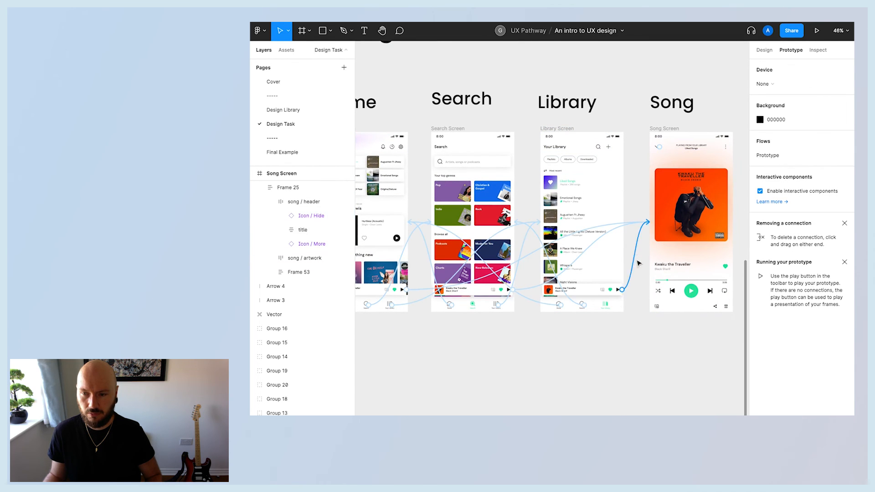
click(630, 286)
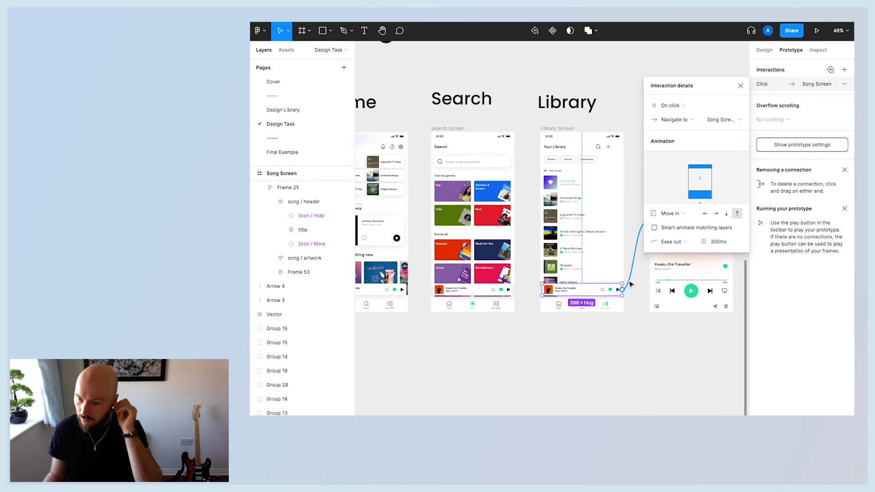
click(738, 86)
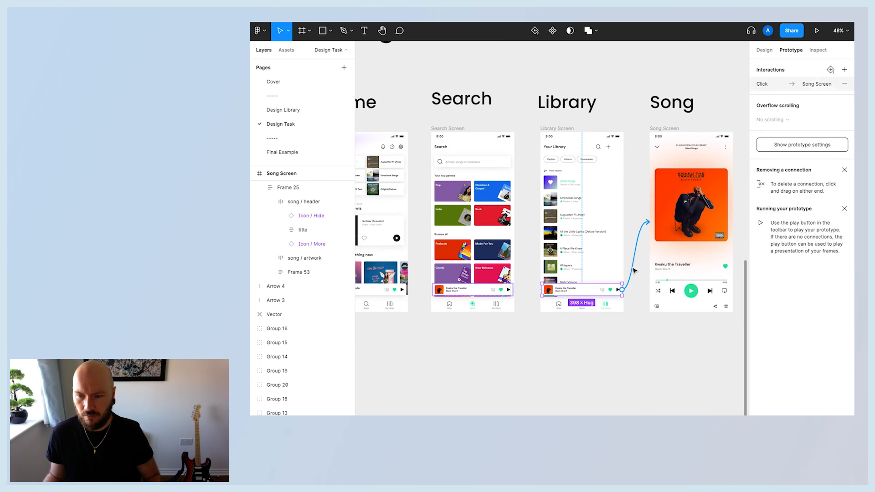
Delete the Current Song bar links to the Song screen on the Home, Search and Library screens.
click(633, 273)
scroll(567, 276, left, 2)
click(433, 294)
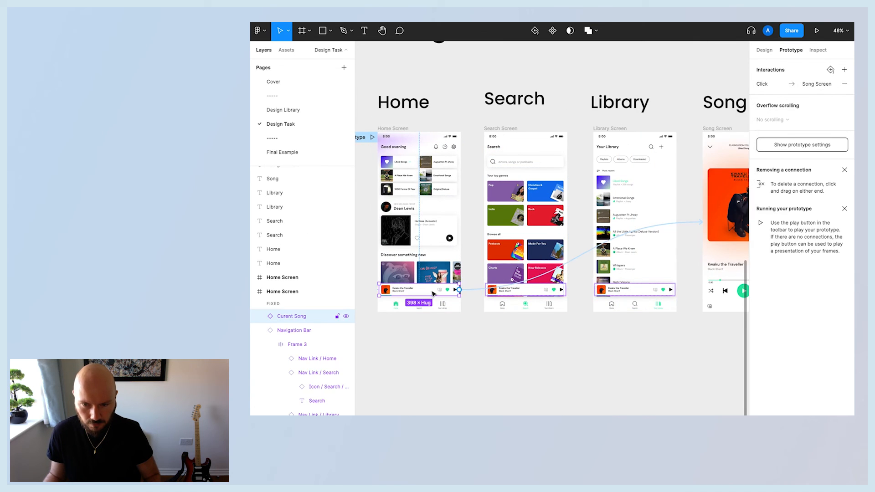
click(476, 290)
scroll(476, 291, left, 1)
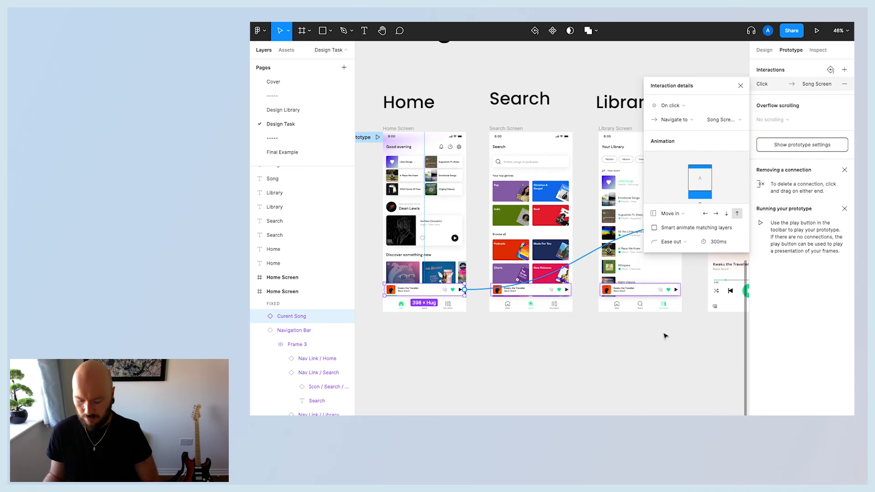
key(Delete)
click(563, 290)
click(591, 291)
key(Delete)
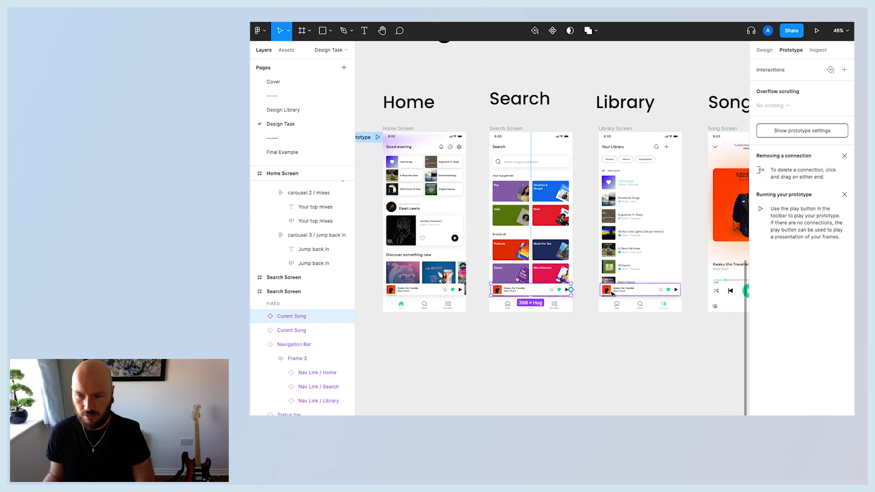
click(647, 290)
click(692, 270)
key(Delete)
Remove the Close overlay interaction from the Song screen's hide icon.
scroll(692, 271, right, 3)
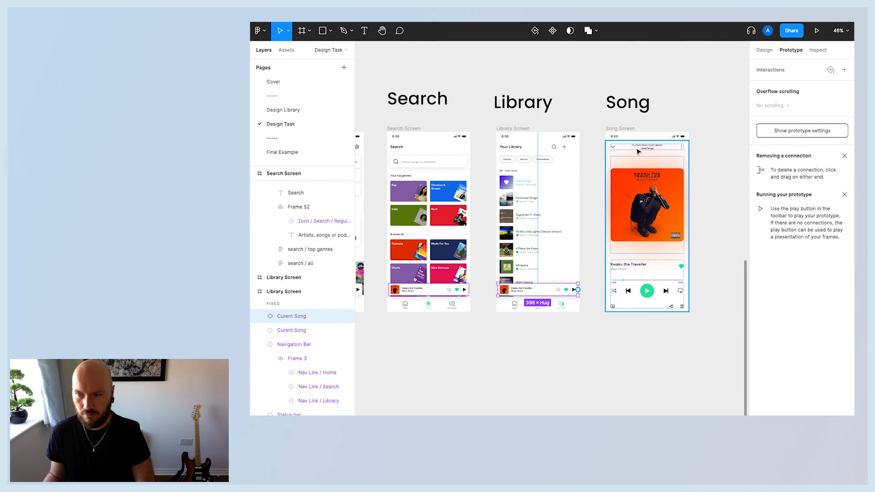
double_click(613, 148)
click(600, 186)
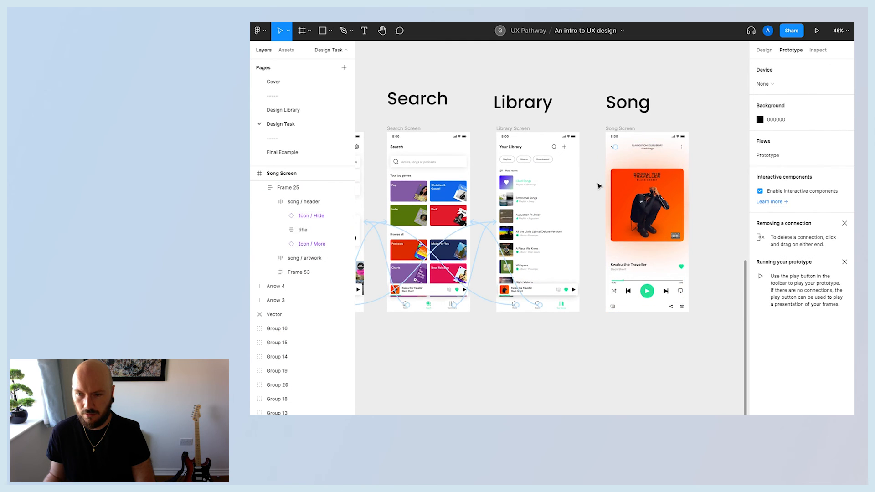
scroll(606, 184, left, 1)
double_click(635, 148)
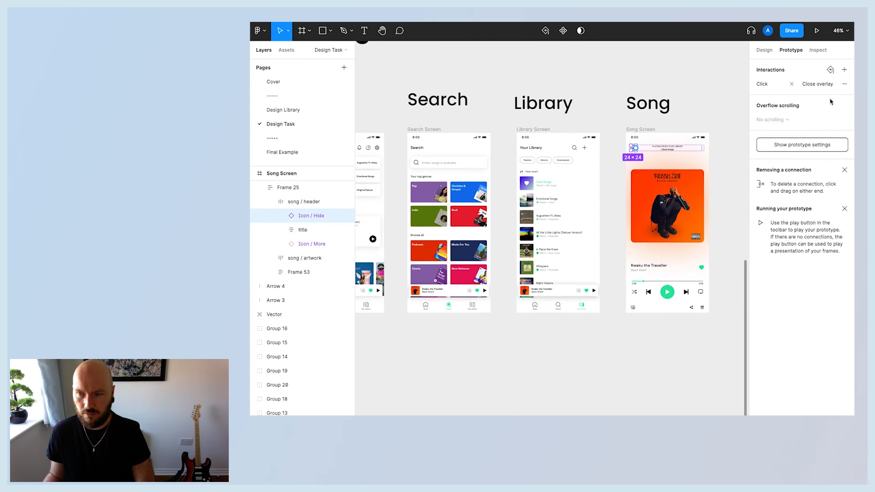
click(844, 84)
click(698, 108)
scroll(674, 264, left, 5)
scroll(718, 334, right, 5)
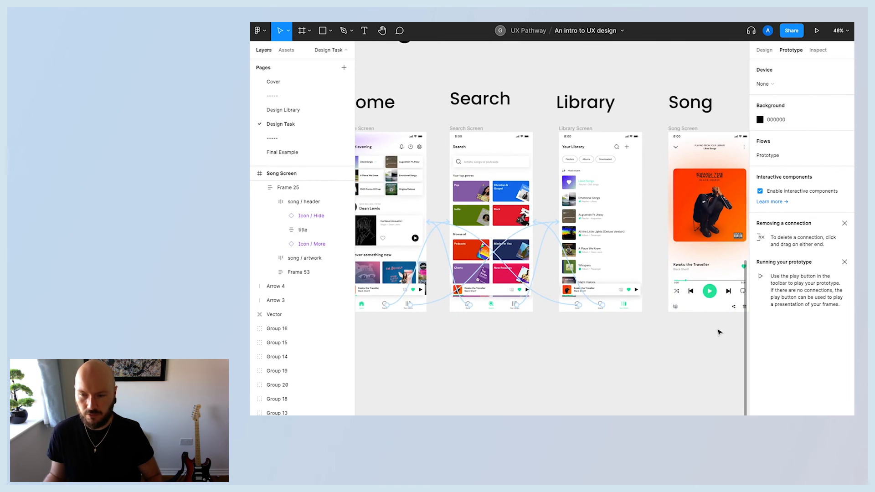
scroll(664, 339, down, 3)
scroll(665, 339, up, 8)
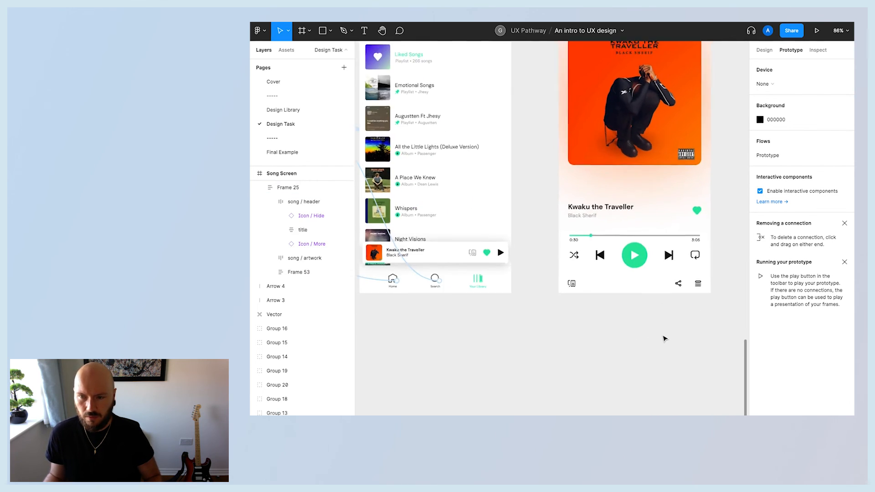
scroll(665, 339, down, 2)
scroll(665, 338, up, 2)
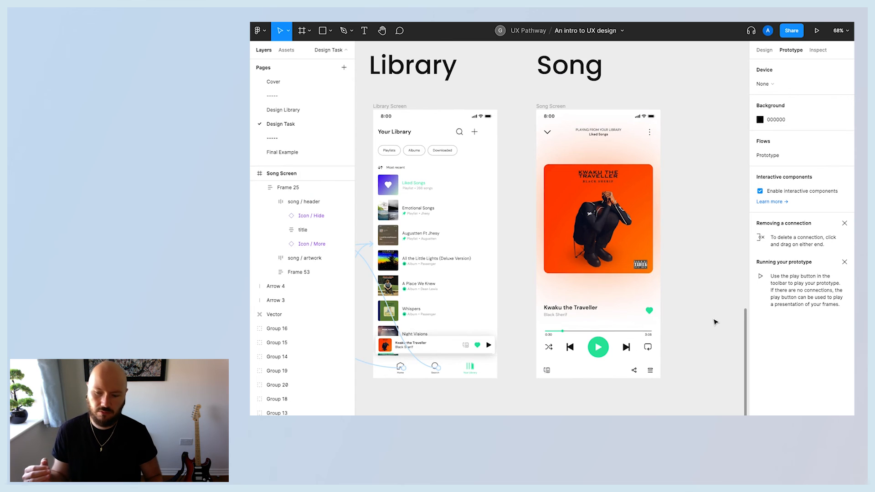
scroll(698, 342, up, 2)
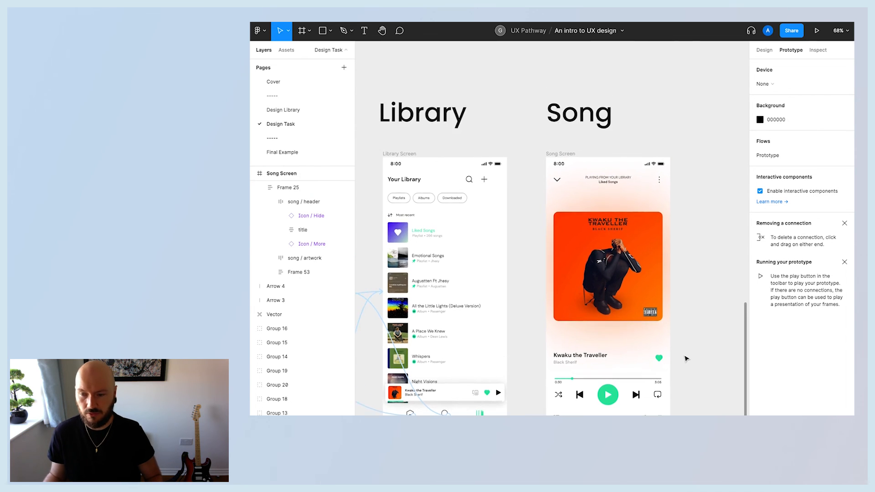
scroll(687, 359, down, 5)
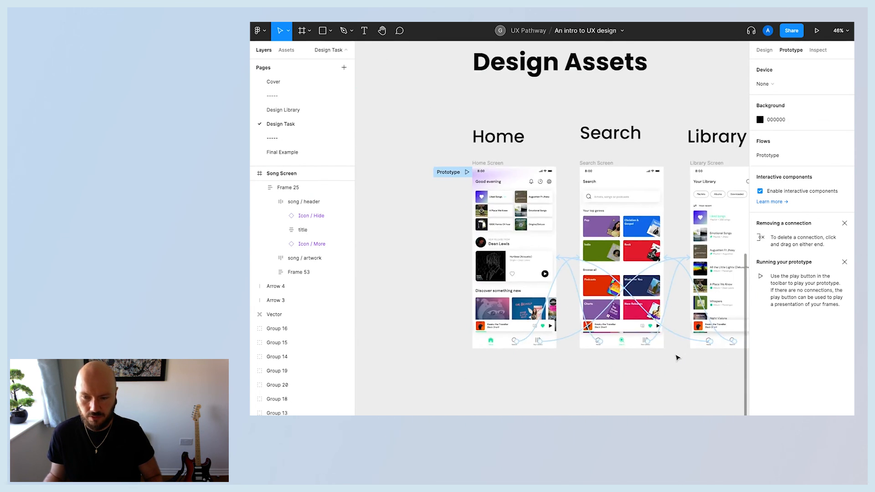
scroll(515, 355, up, 2)
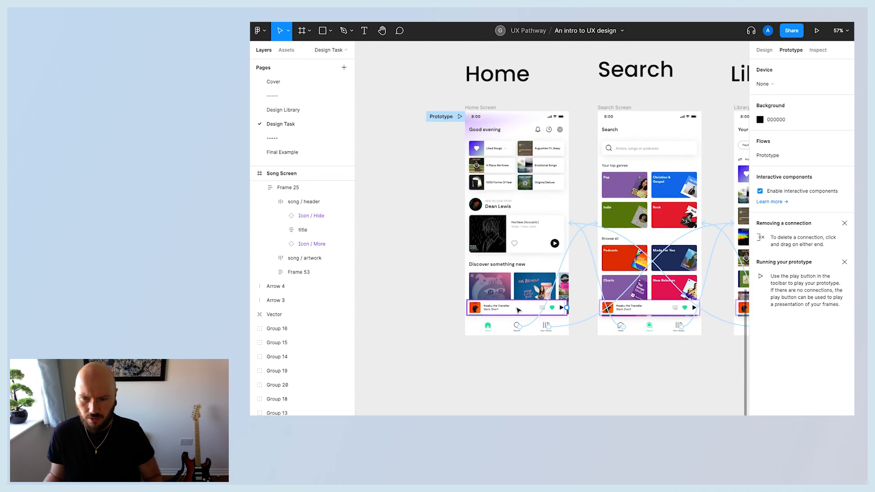
Link the Home screen's Current Song bar to the Song screen with an On click Open overlay action.
click(519, 311)
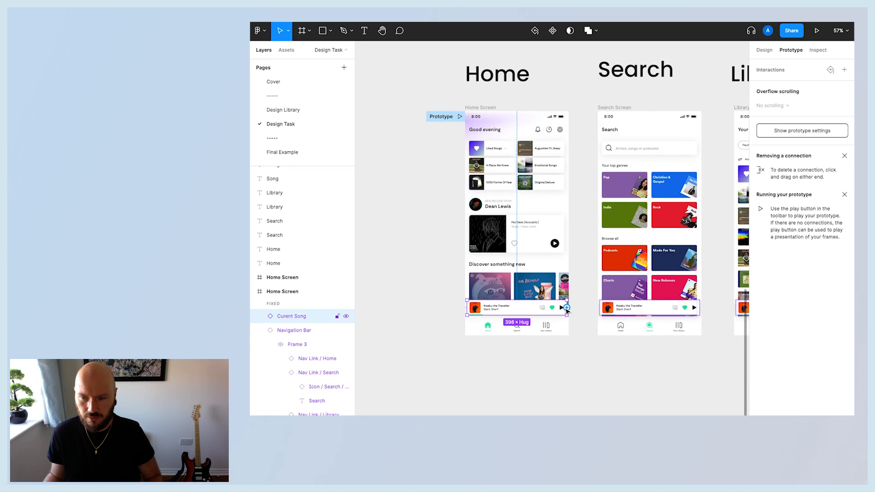
drag(568, 310, 629, 191)
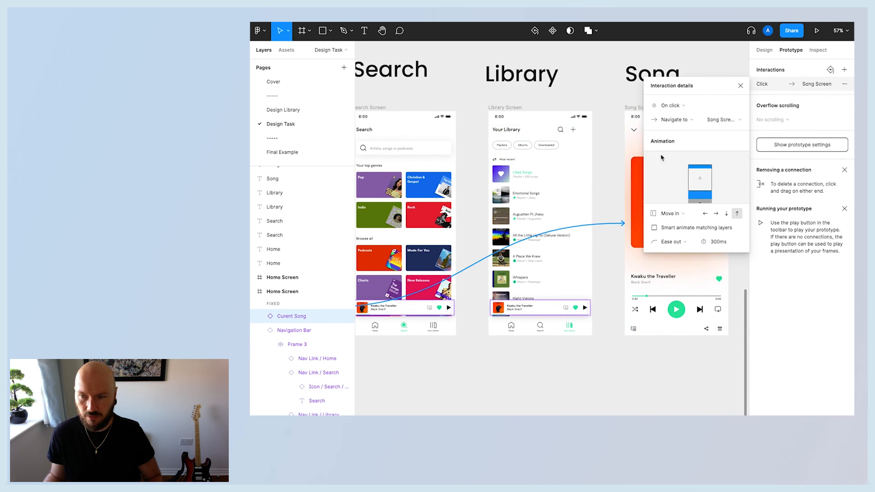
click(674, 215)
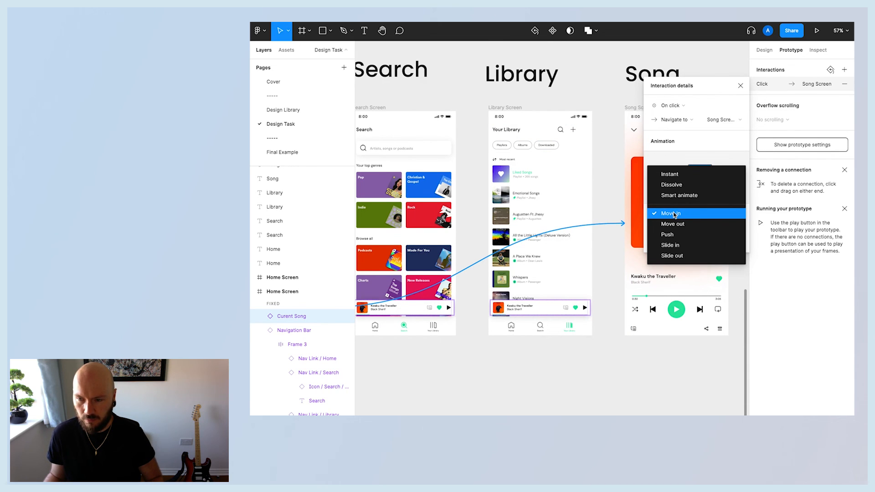
click(675, 215)
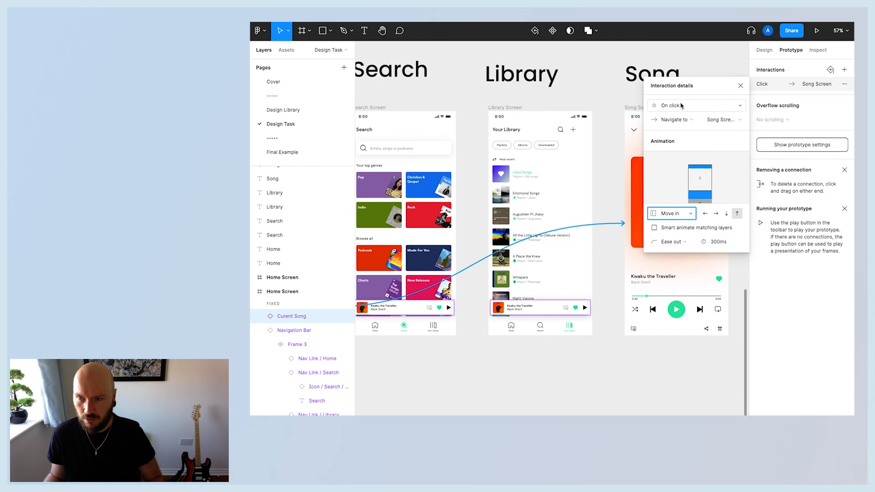
click(680, 105)
click(681, 105)
click(682, 121)
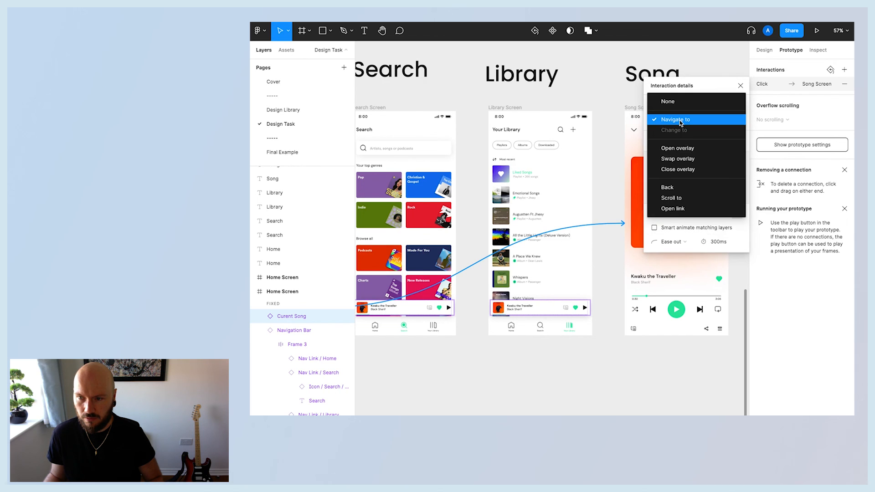
click(681, 148)
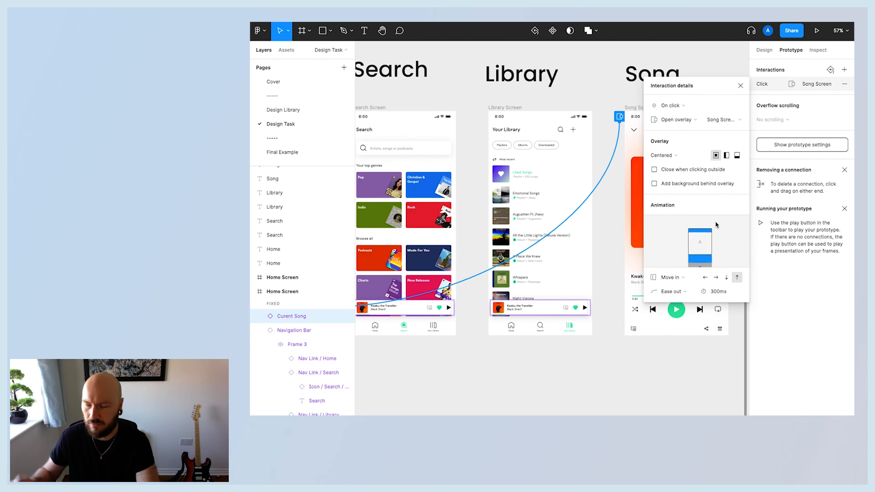
click(741, 86)
click(604, 181)
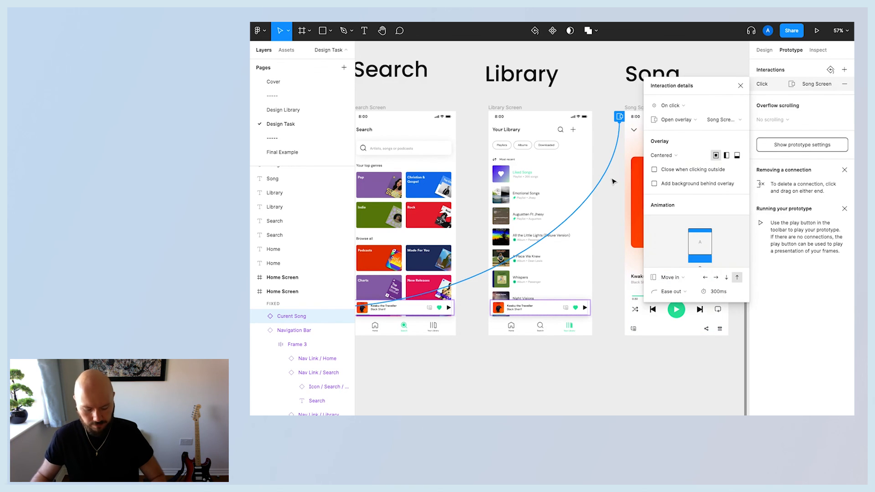
Check the Search and Library Current Song bars and the Song screen's incoming overlay link.
click(563, 385)
scroll(523, 362, left, 3)
click(534, 315)
scroll(538, 319, right, 3)
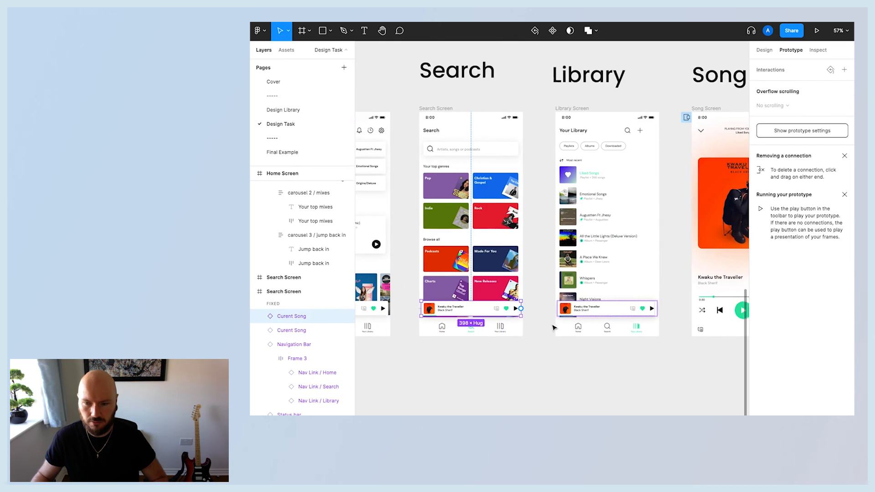
click(590, 310)
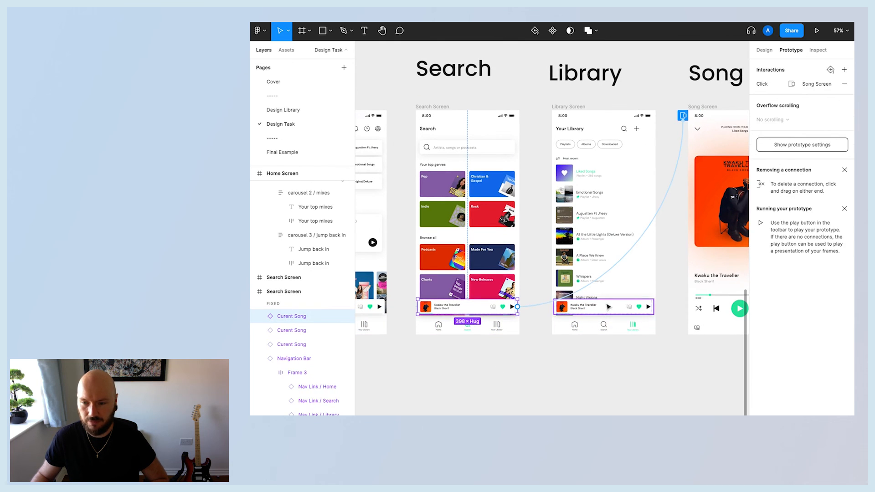
scroll(613, 378, right, 3)
click(626, 388)
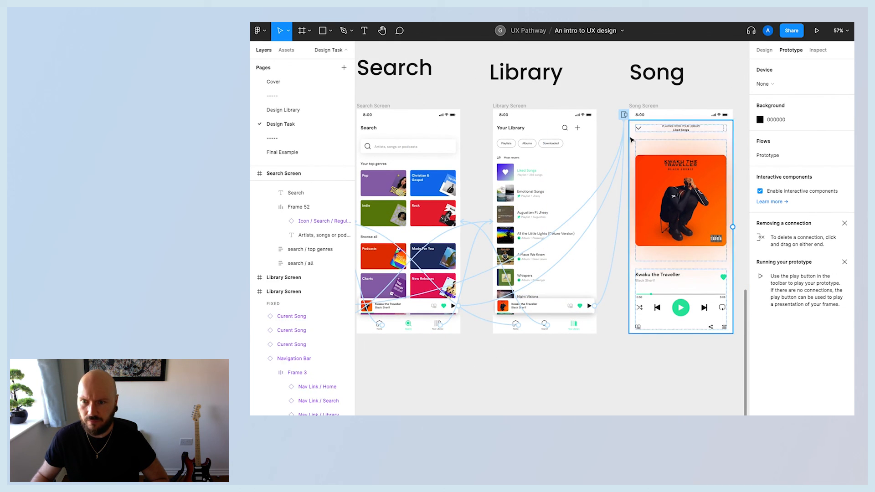
click(624, 115)
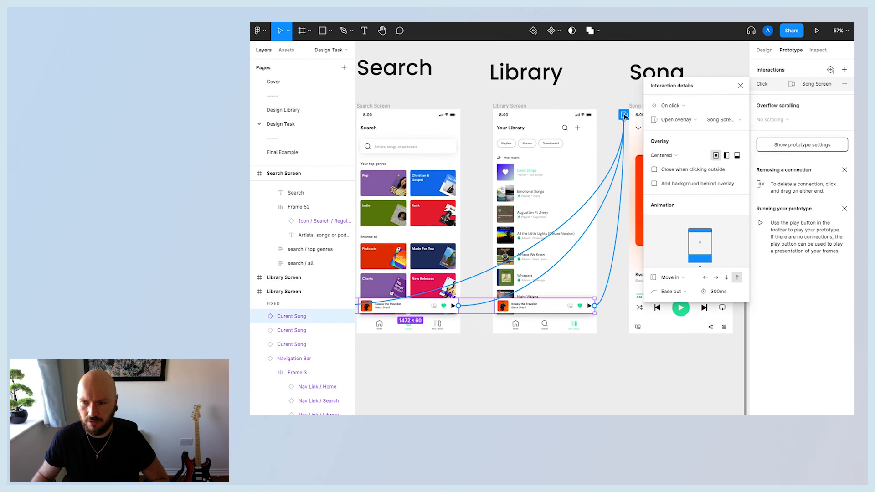
click(742, 83)
Add an On click interaction with the Close overlay action to the Song screen's hide icon.
click(641, 131)
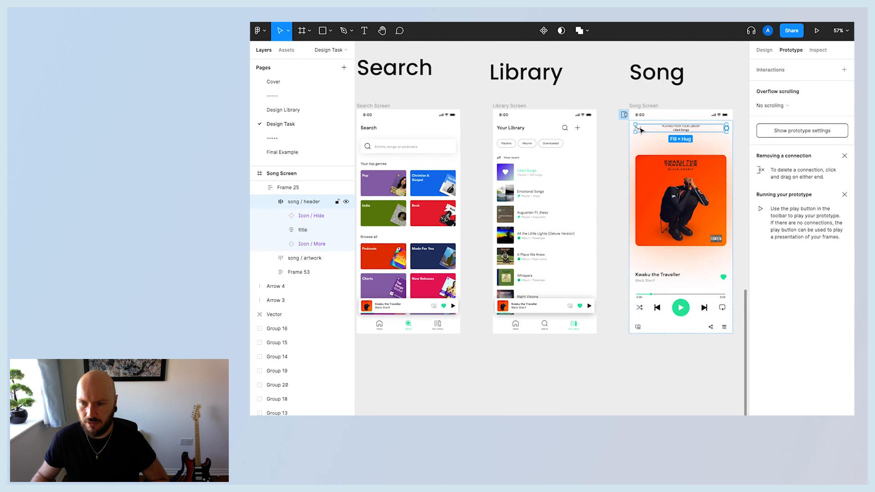
click(641, 131)
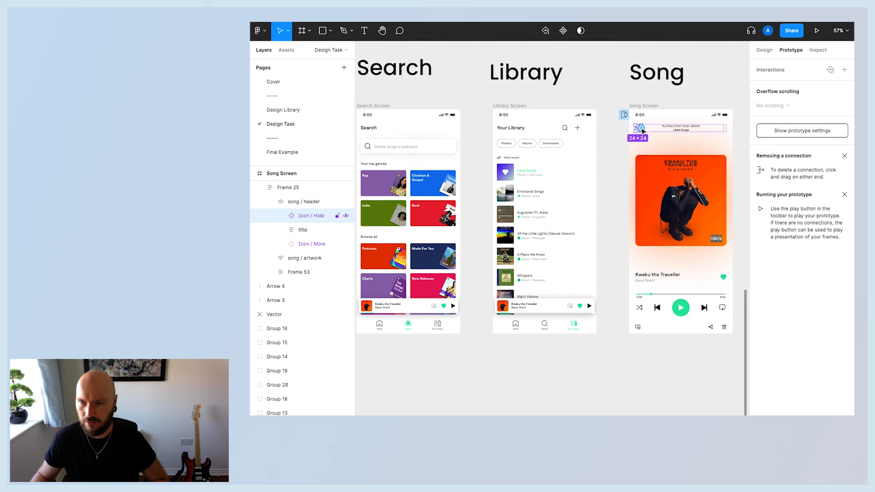
click(845, 69)
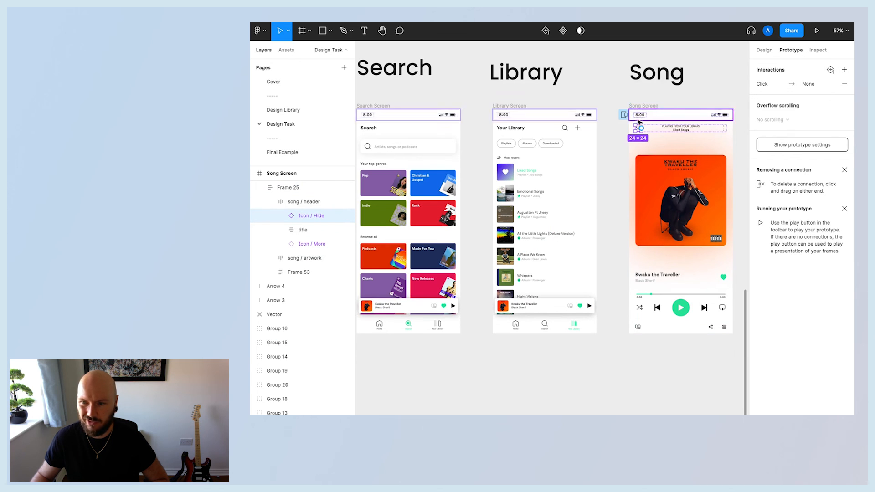
click(805, 84)
click(673, 119)
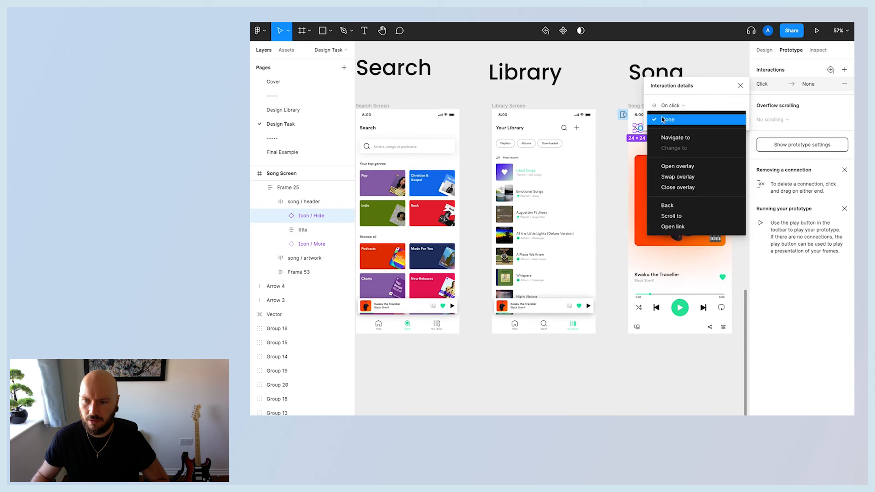
click(679, 187)
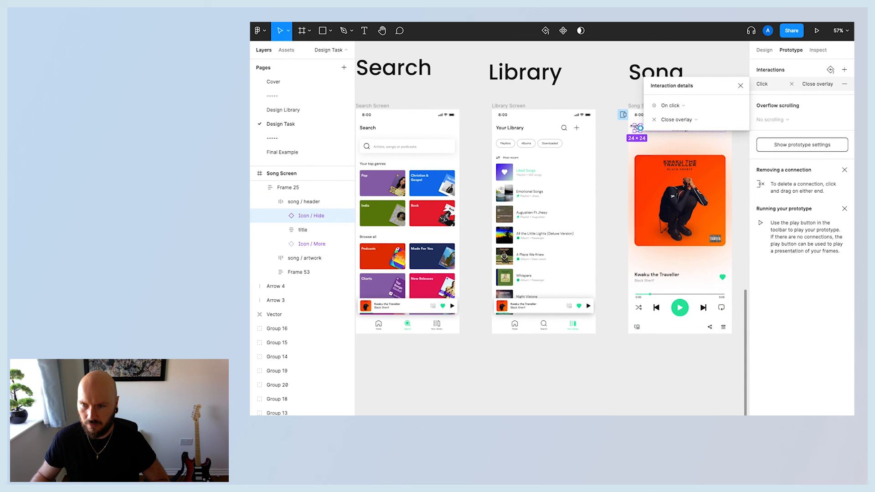
click(741, 87)
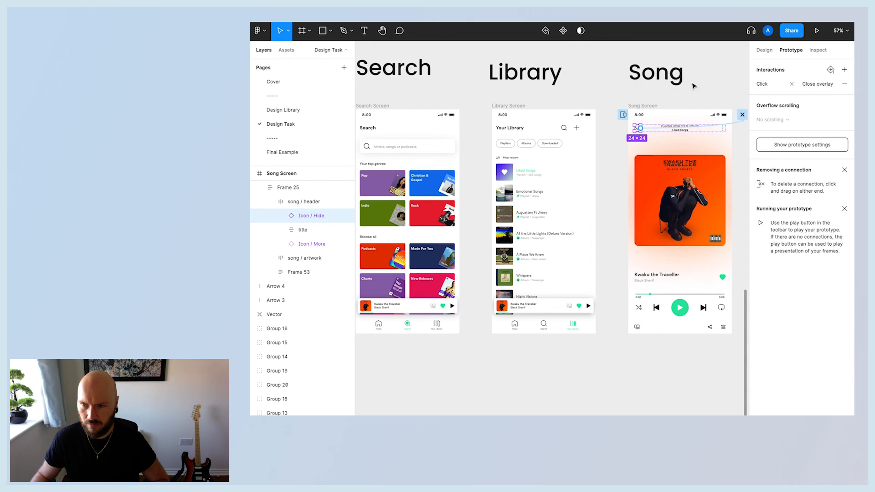
click(625, 115)
click(708, 57)
scroll(731, 88, right, 1)
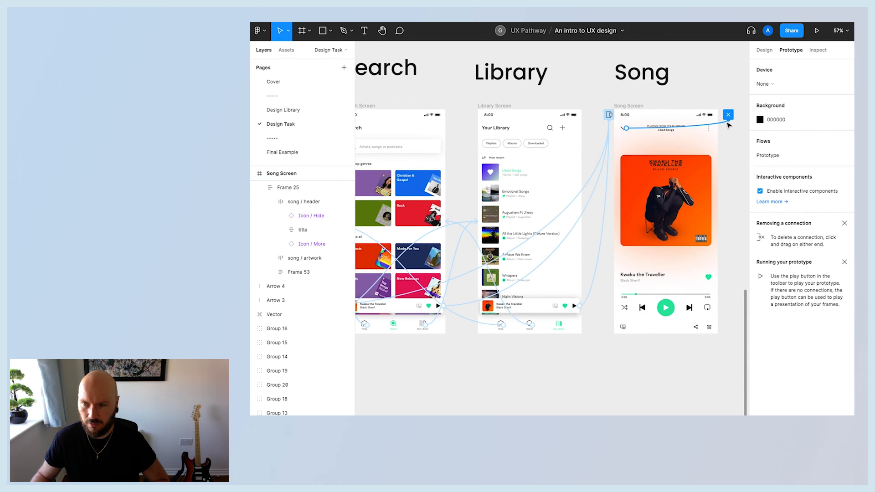
Play the prototype and open the Song overlay from the Home screen's Current Song bar, trying the nav links.
scroll(731, 171, down, 3)
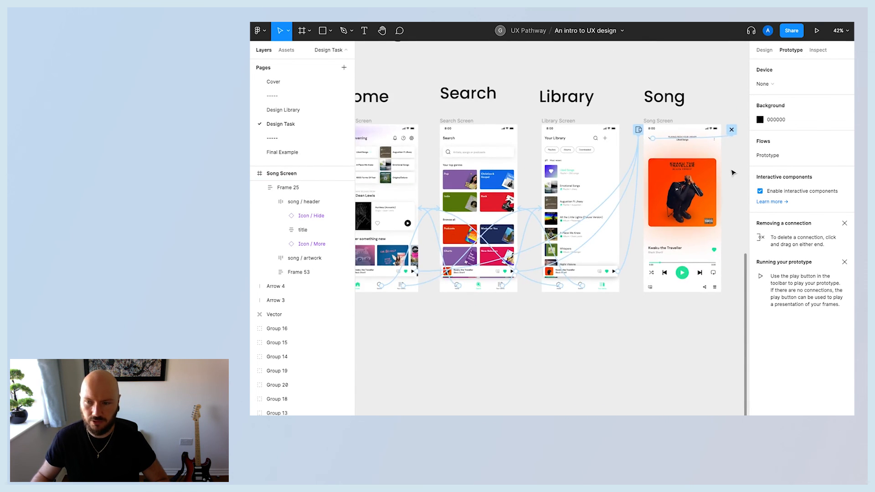
click(711, 155)
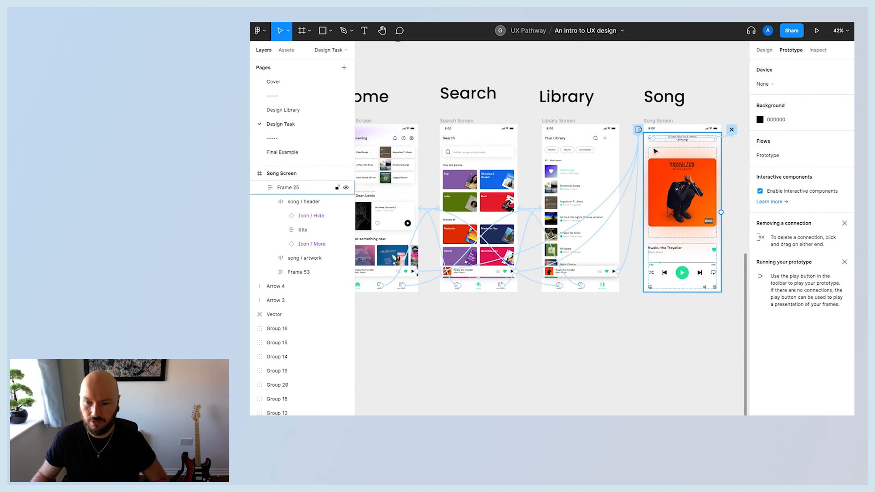
scroll(644, 348, left, 3)
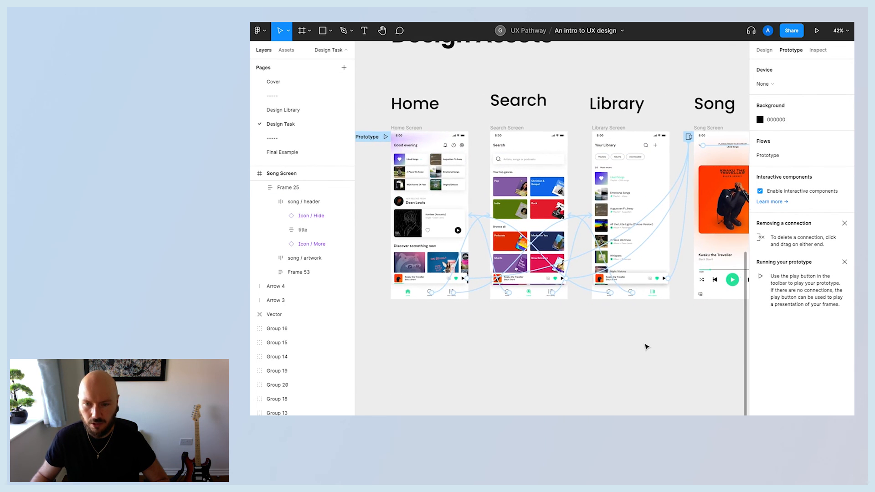
scroll(647, 347, right, 1)
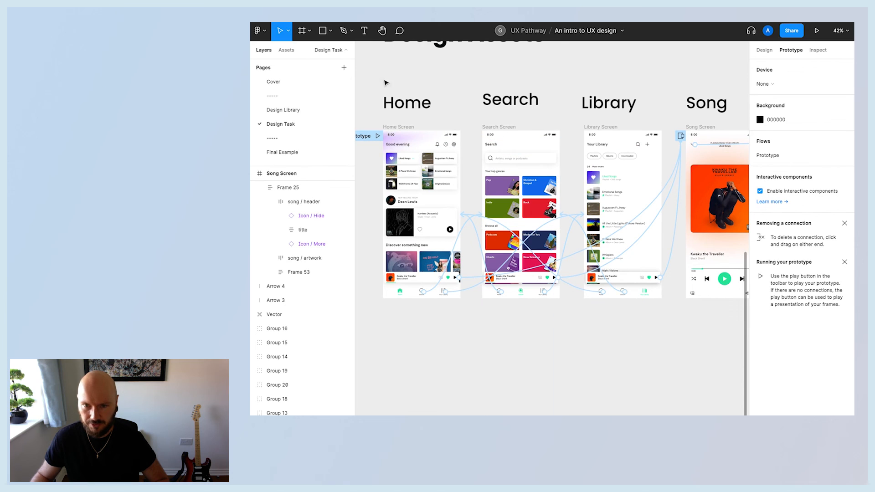
key(ctrl+Tab)
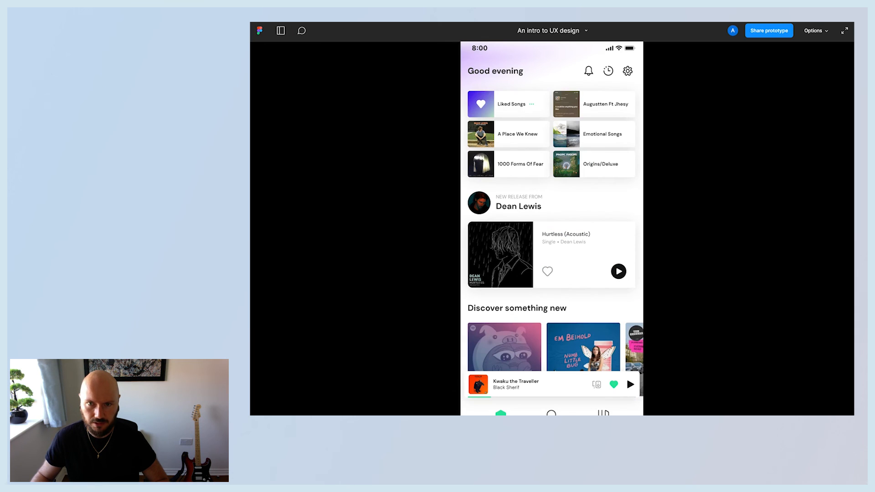
click(419, 280)
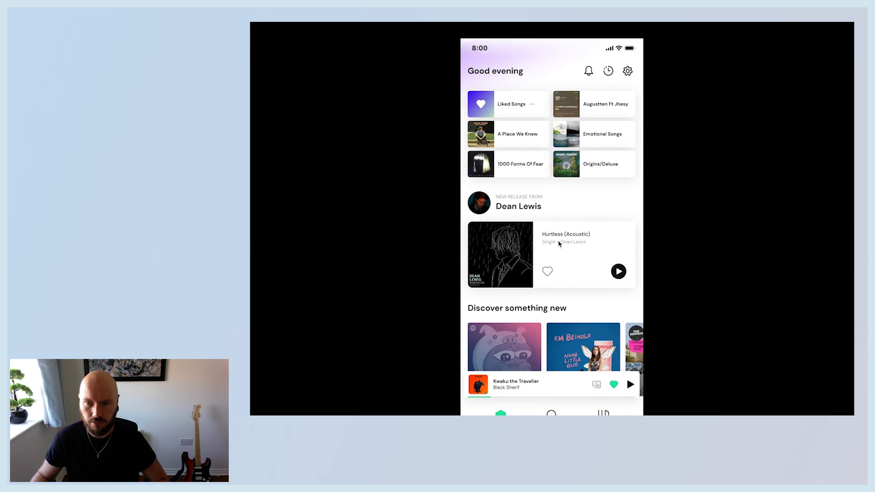
click(552, 414)
click(501, 414)
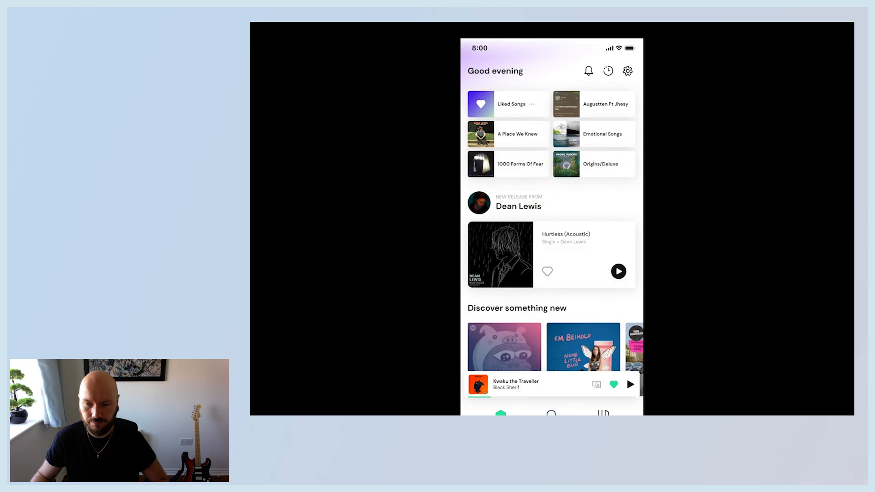
click(548, 386)
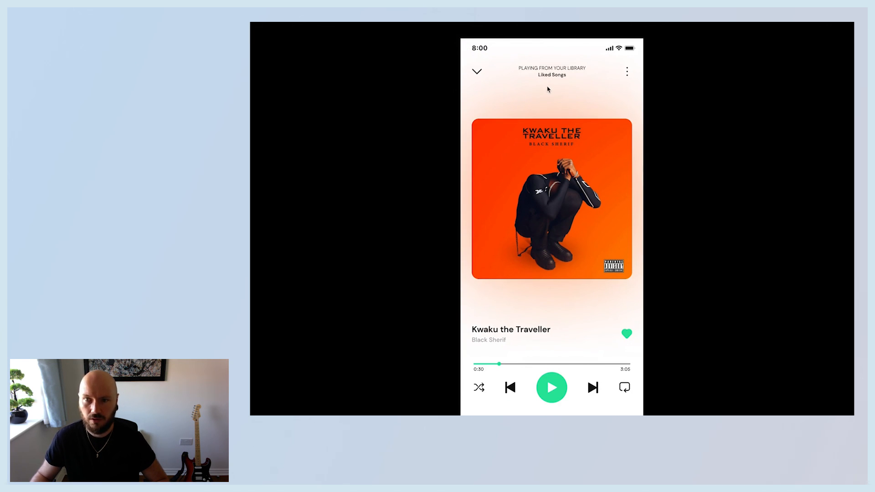
Test closing the Song overlay and opening it from the Search and Library screens' Current Song bars.
click(477, 73)
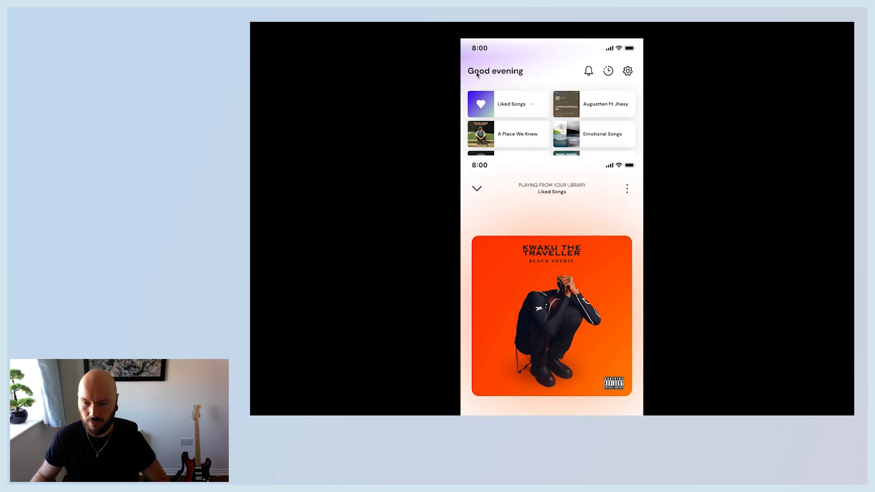
click(551, 414)
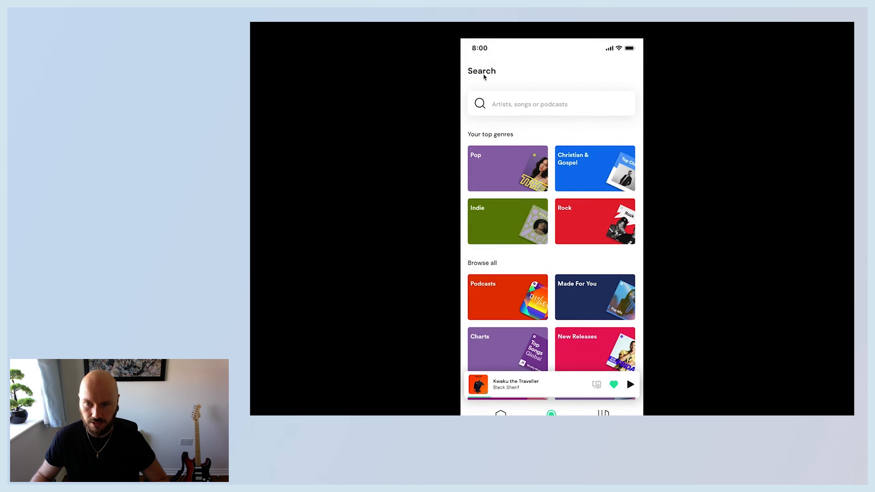
click(525, 394)
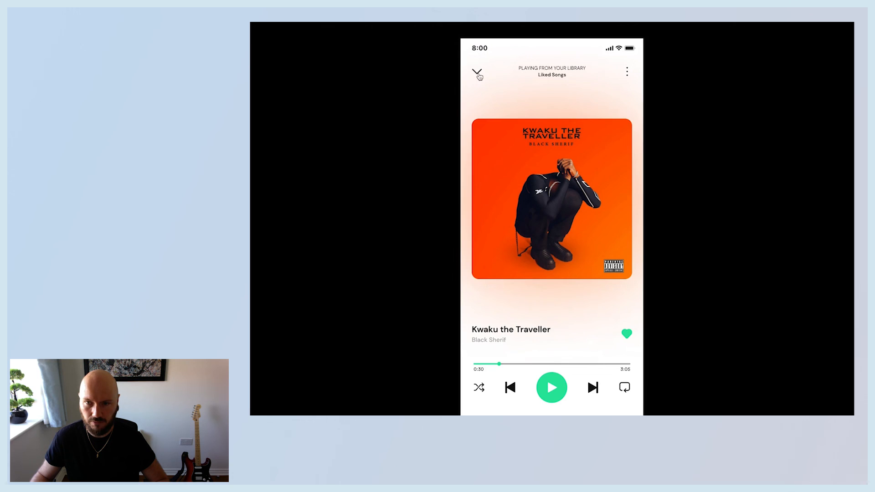
click(478, 74)
click(604, 414)
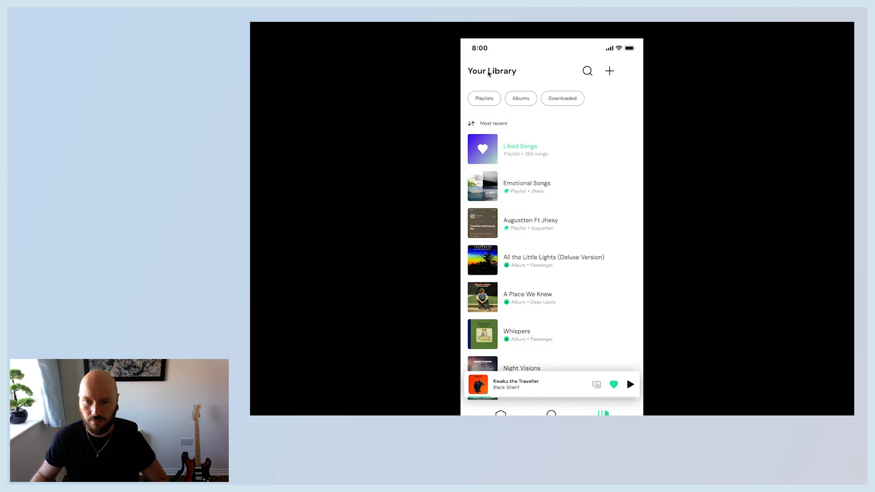
click(551, 385)
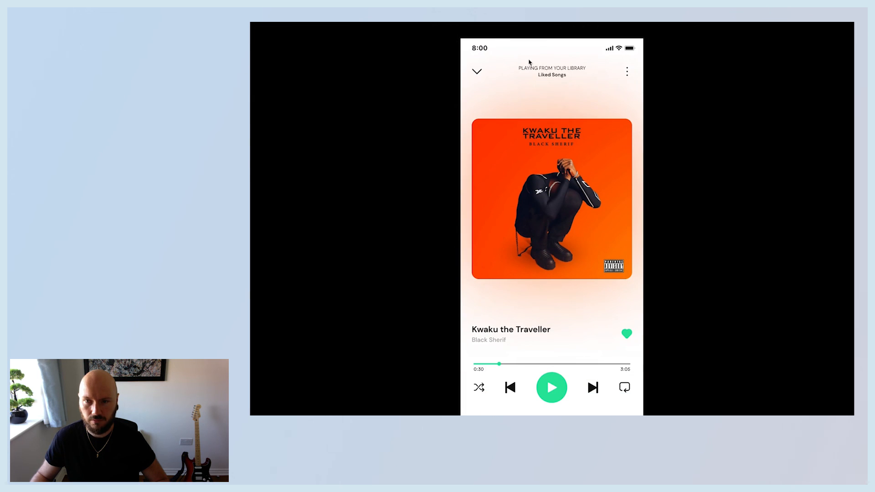
click(477, 74)
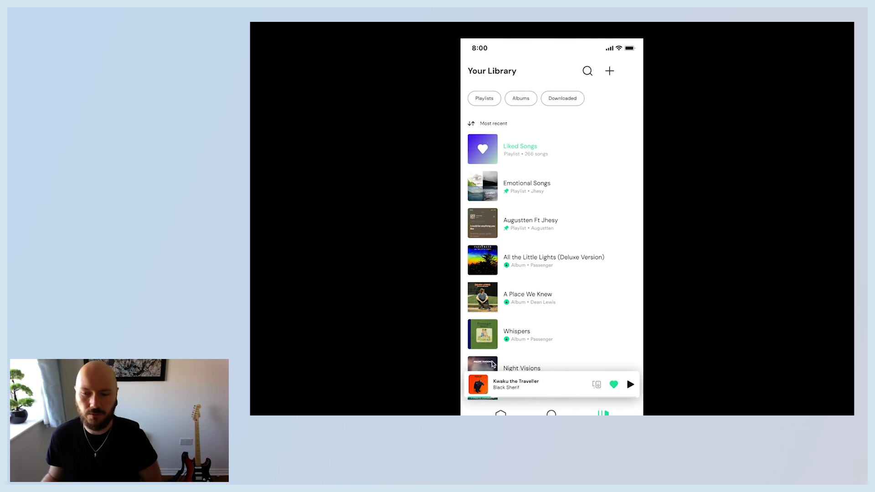
click(501, 414)
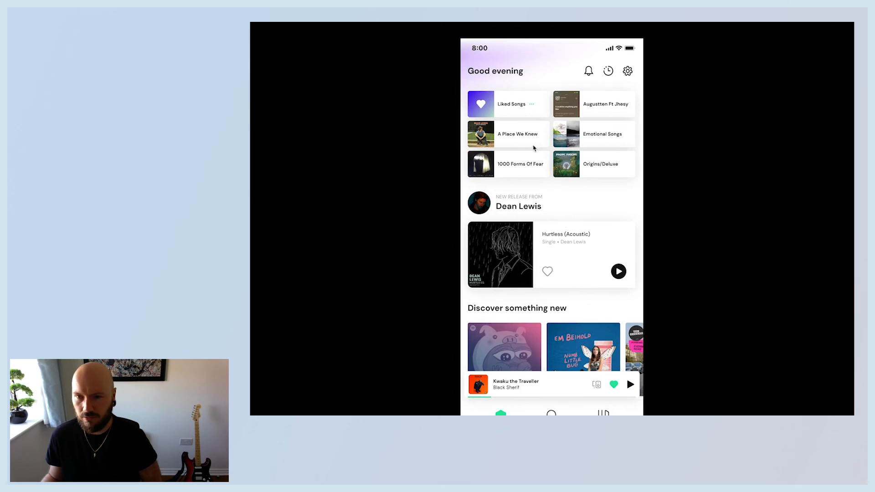
Return to the editor and set the prototype device to iPhone 11.
click(323, 21)
scroll(675, 366, left, 1)
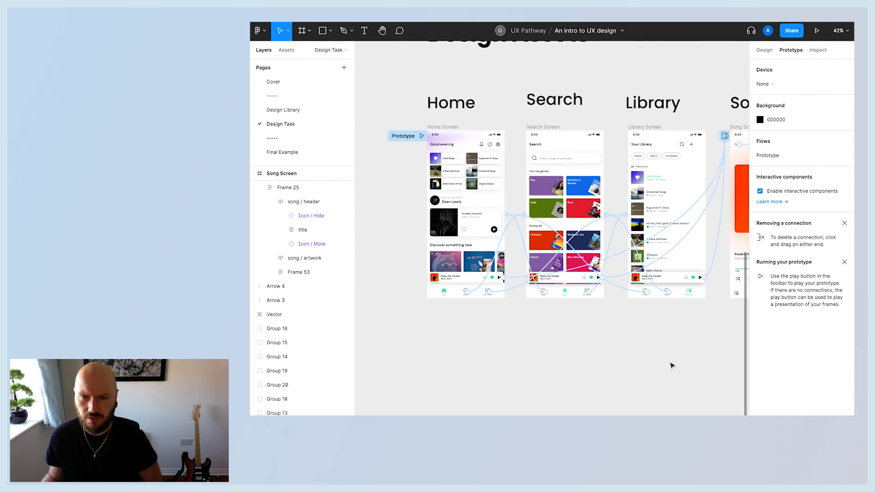
scroll(672, 366, left, 1)
click(431, 143)
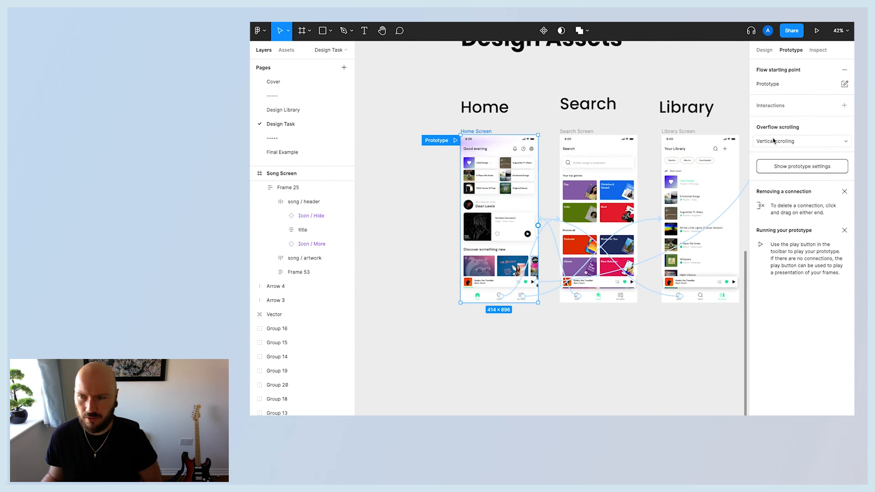
scroll(688, 188, right, 1)
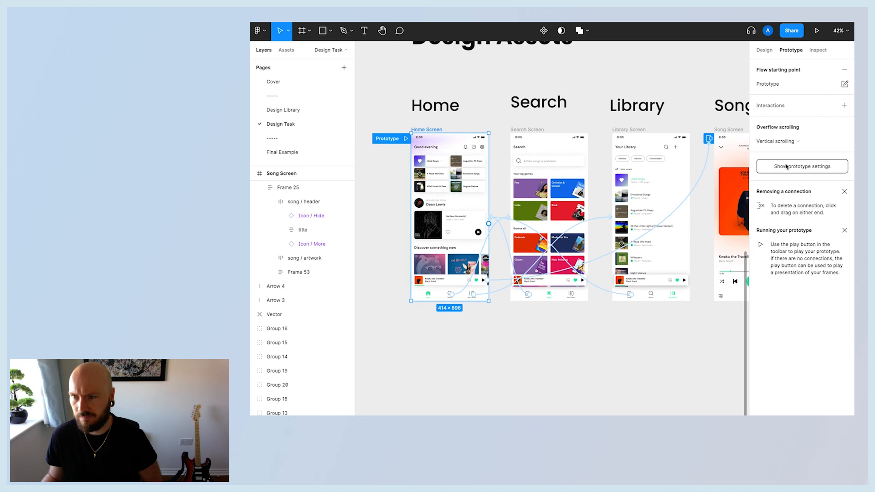
click(799, 167)
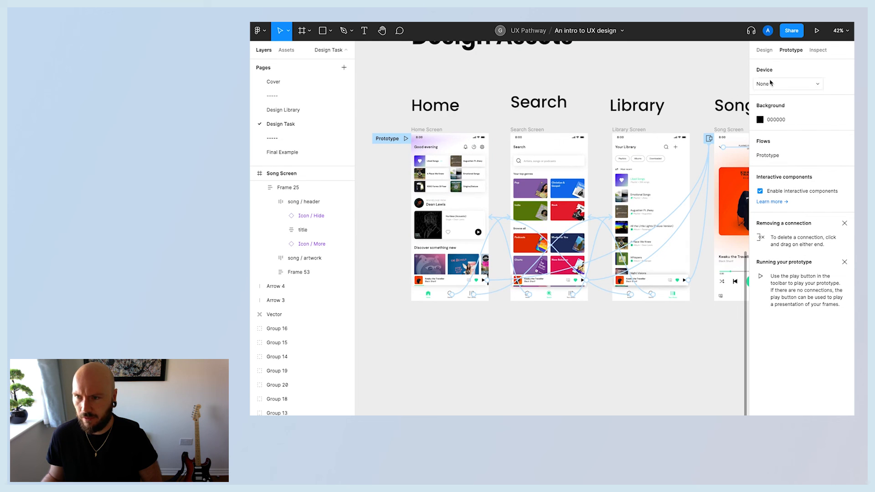
click(793, 85)
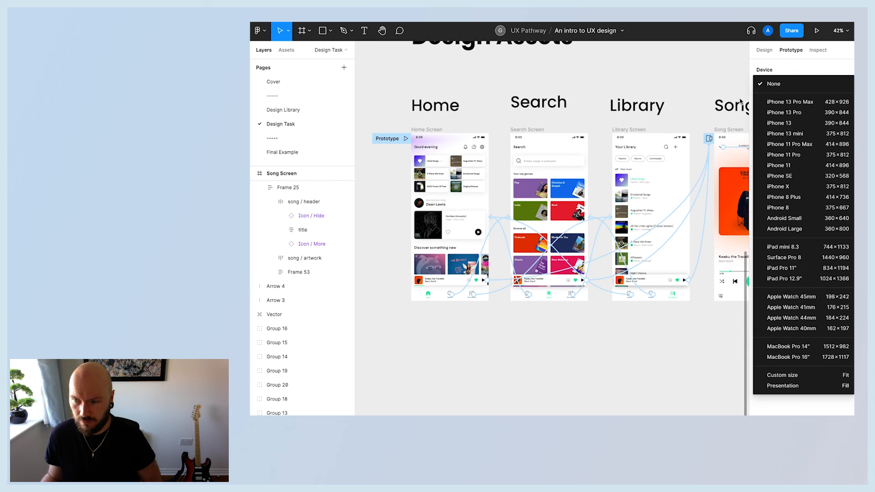
click(699, 98)
click(638, 131)
click(762, 50)
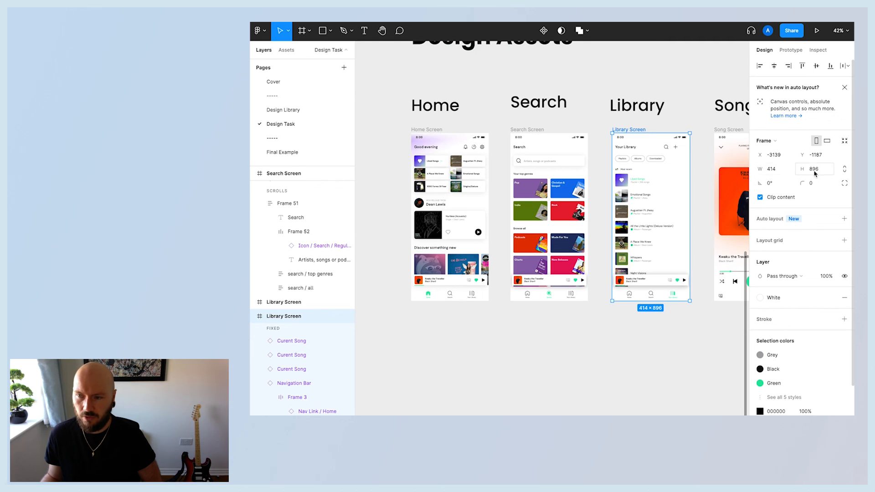
click(798, 51)
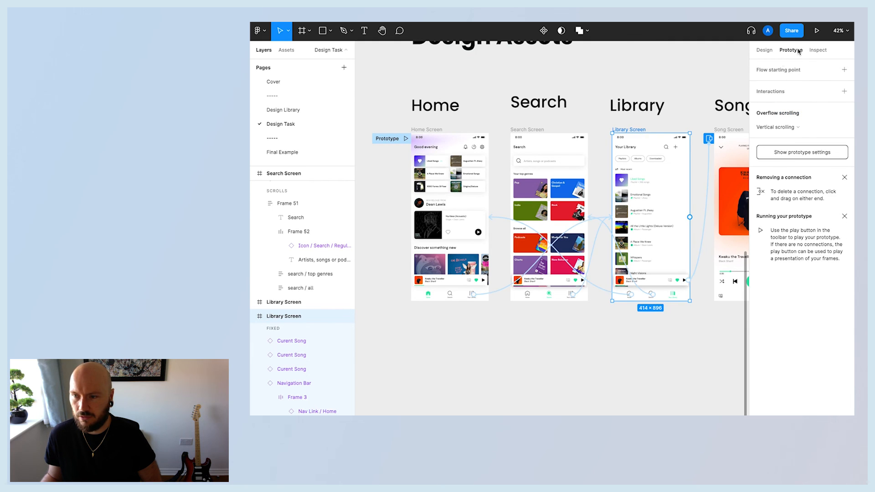
click(384, 141)
click(790, 171)
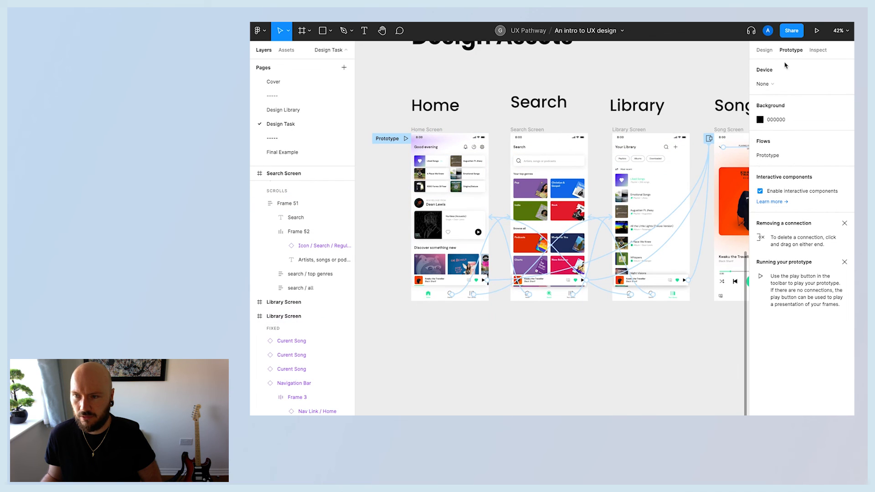
click(769, 87)
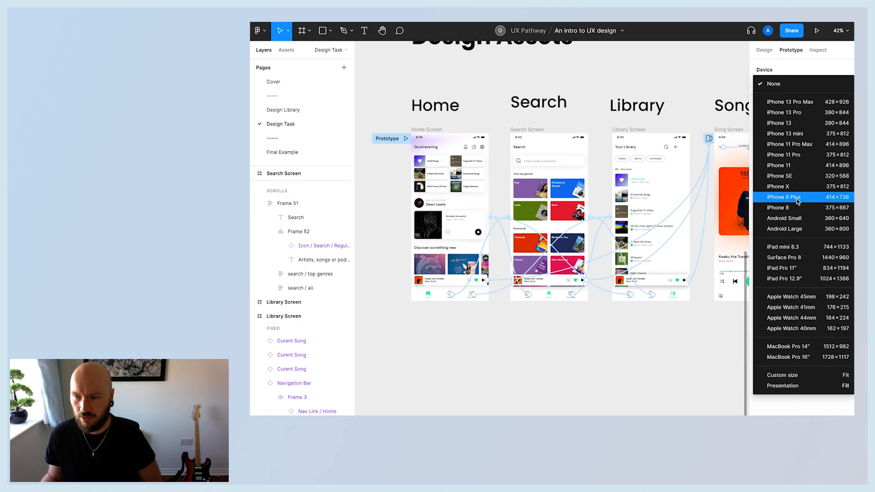
click(783, 166)
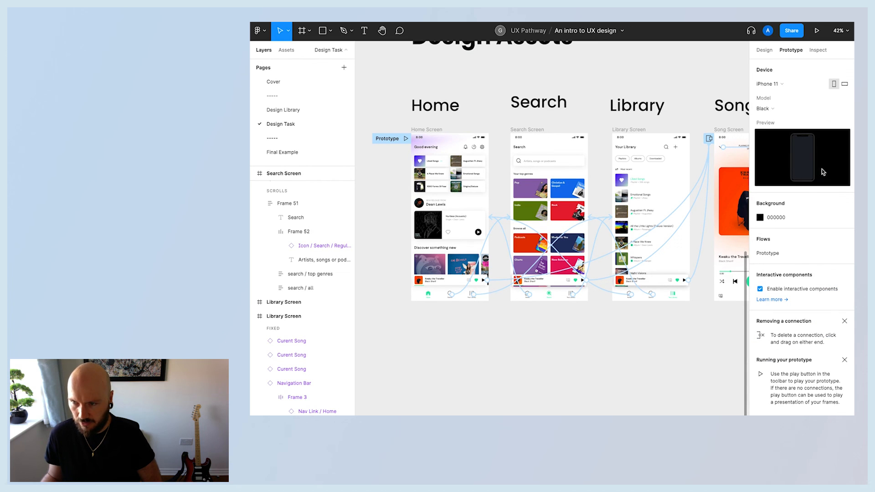
Set the prototype background to FFFFFF and the device model to White.
click(760, 217)
drag(709, 266, 640, 231)
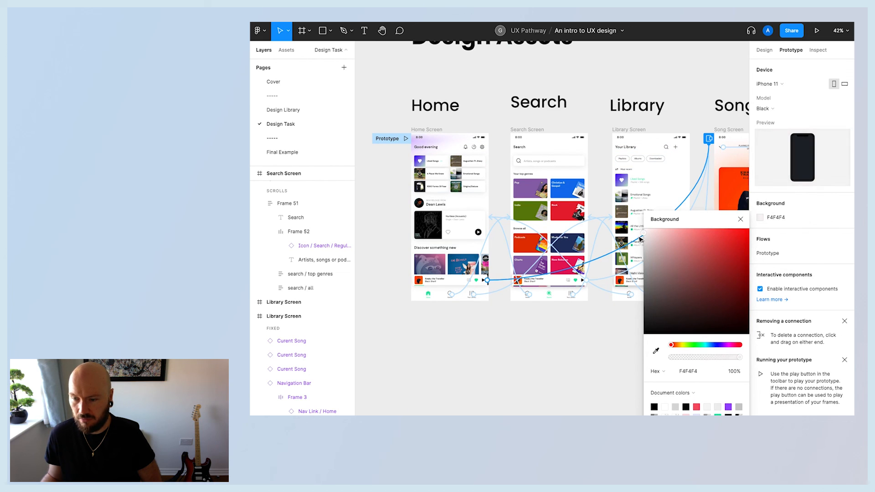
click(817, 109)
click(783, 121)
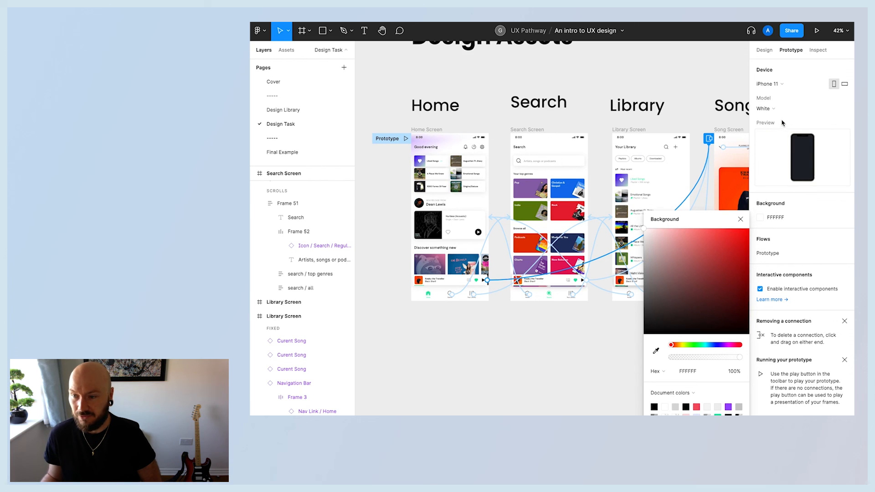
click(791, 109)
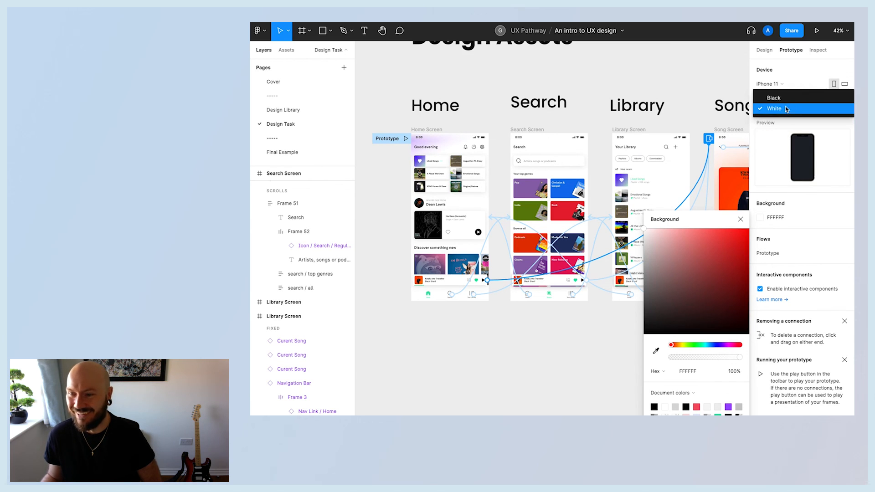
click(786, 109)
click(835, 116)
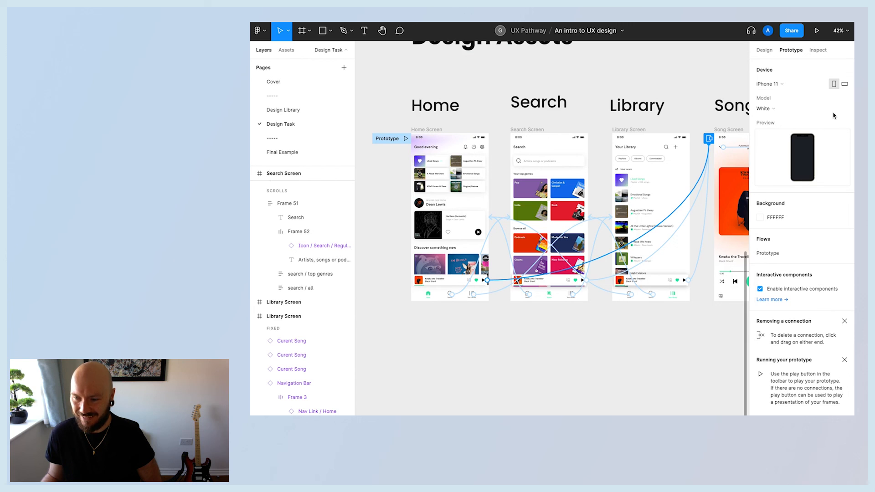
Play the prototype and test vertical and horizontal scrolling on the Home screen.
key(ctrl+Tab)
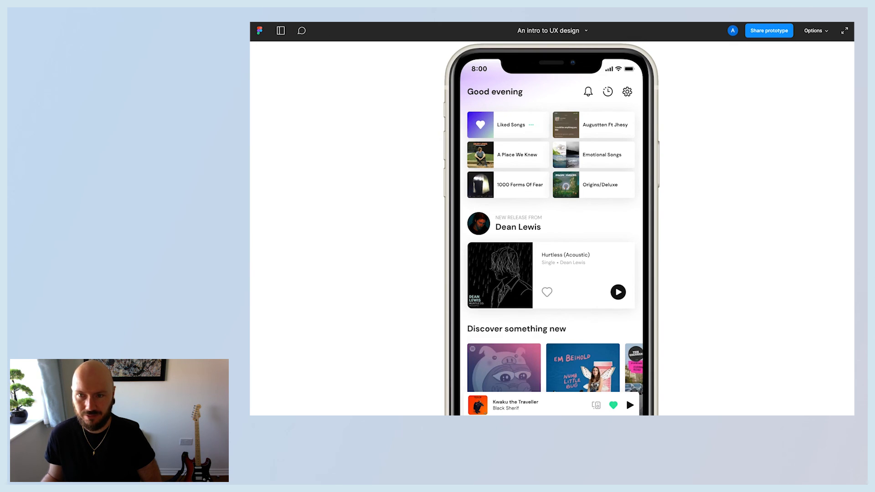
scroll(629, 303, down, 2)
scroll(616, 307, up, 2)
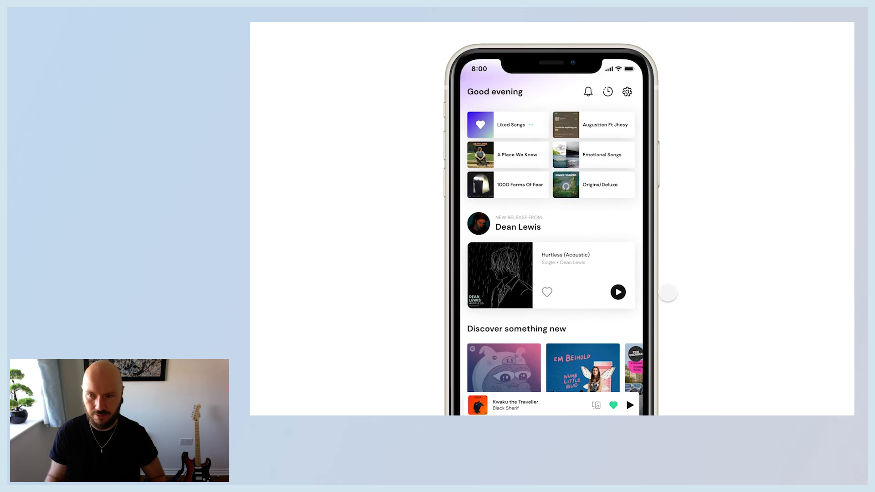
scroll(615, 292, down, 7)
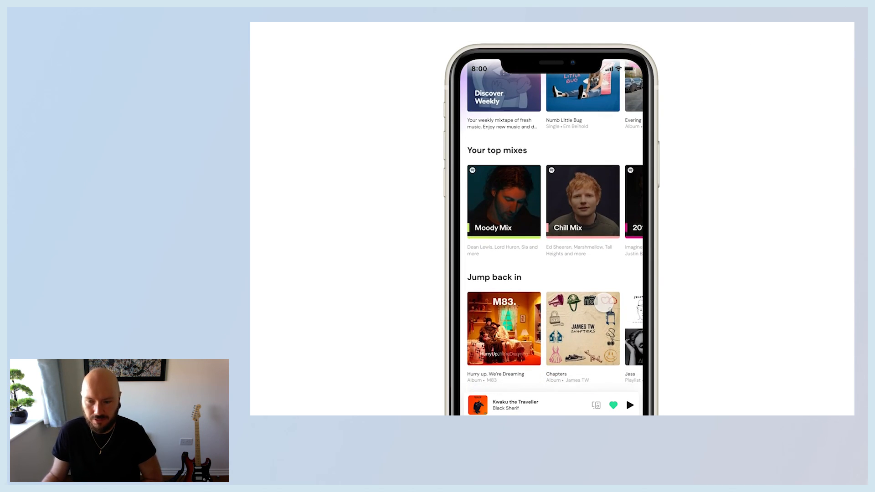
scroll(548, 322, up, 7)
scroll(558, 292, down, 3)
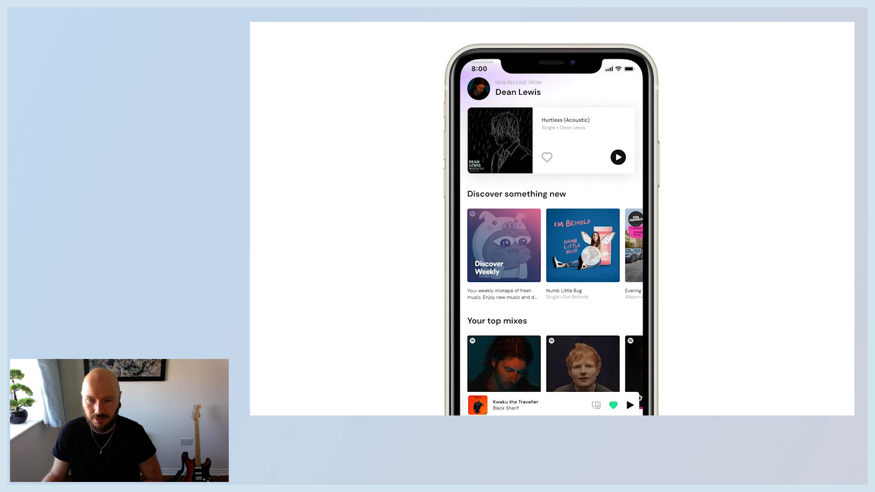
scroll(531, 252, right, 3)
scroll(559, 281, up, 3)
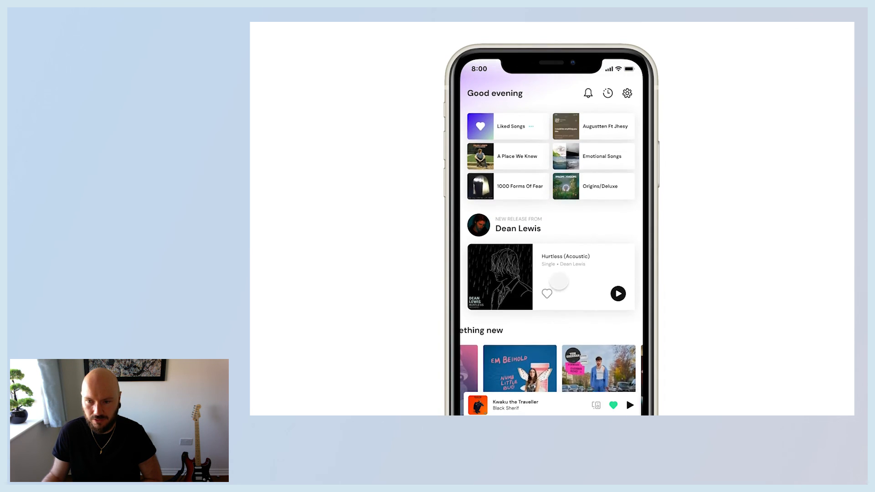
scroll(559, 282, down, 6)
scroll(562, 216, right, 3)
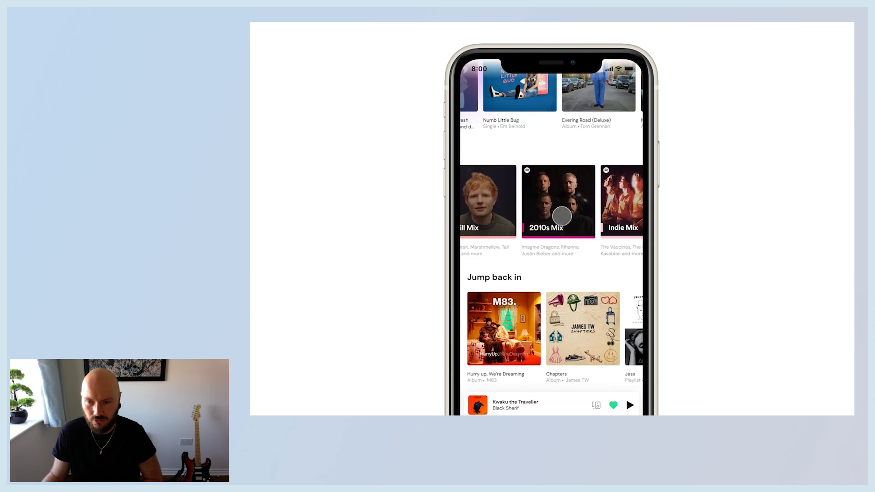
Scroll the Home screen's carousels further sideways in the running prototype.
scroll(562, 217, right, 3)
scroll(592, 332, right, 3)
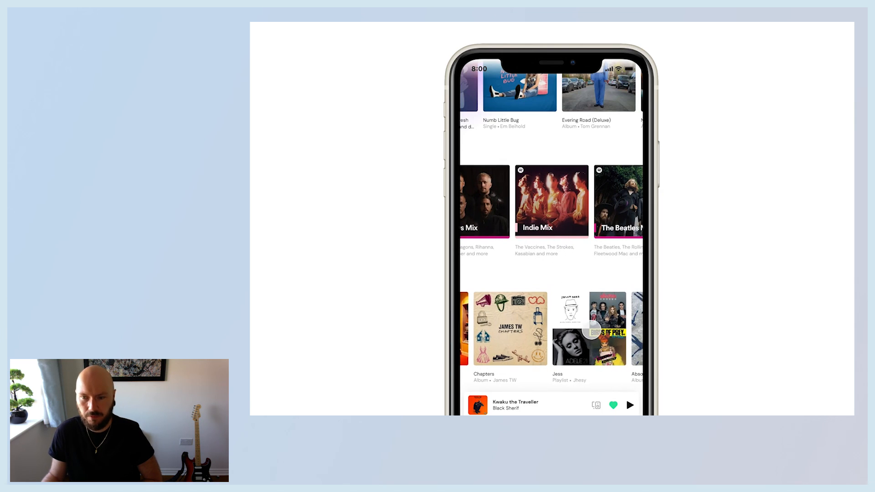
scroll(593, 332, right, 2)
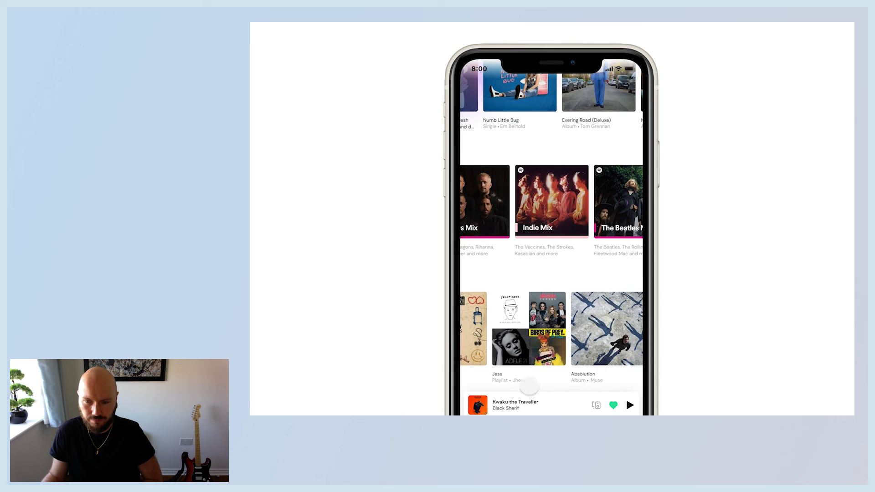
Open and close the Song overlay from the Home screen's Current Song bar, then exit the prototype.
click(534, 404)
click(475, 90)
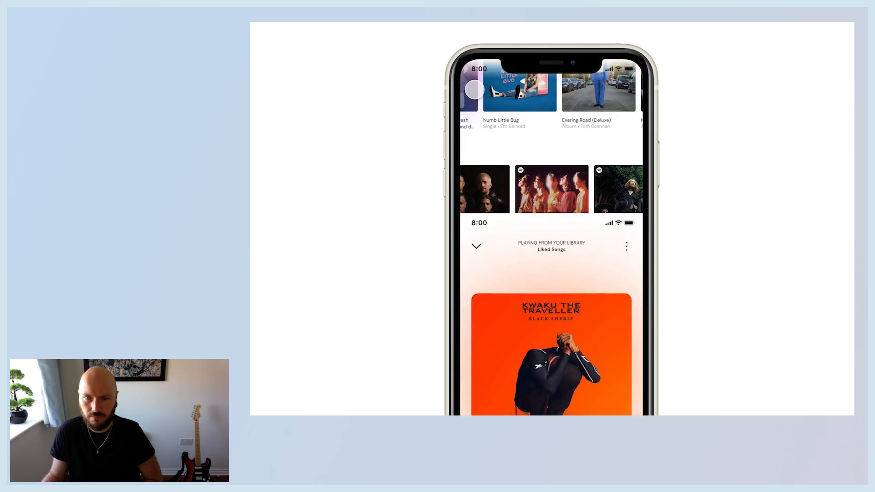
scroll(515, 145, up, 3)
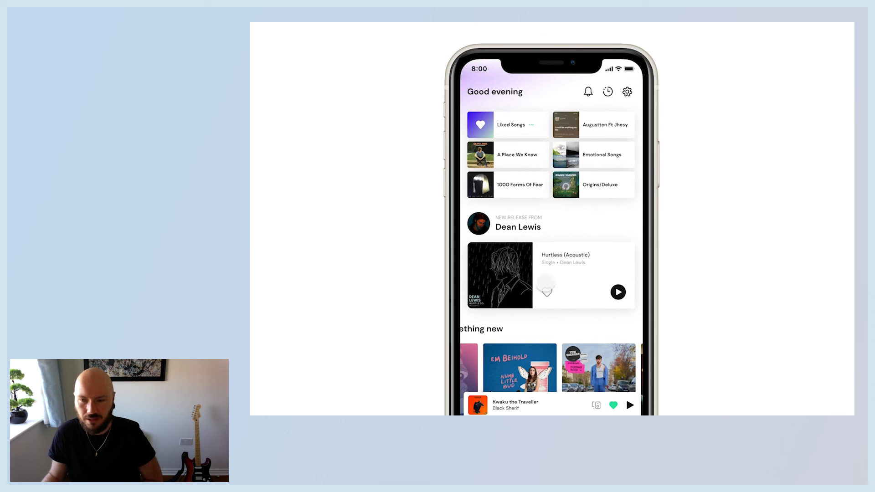
click(484, 407)
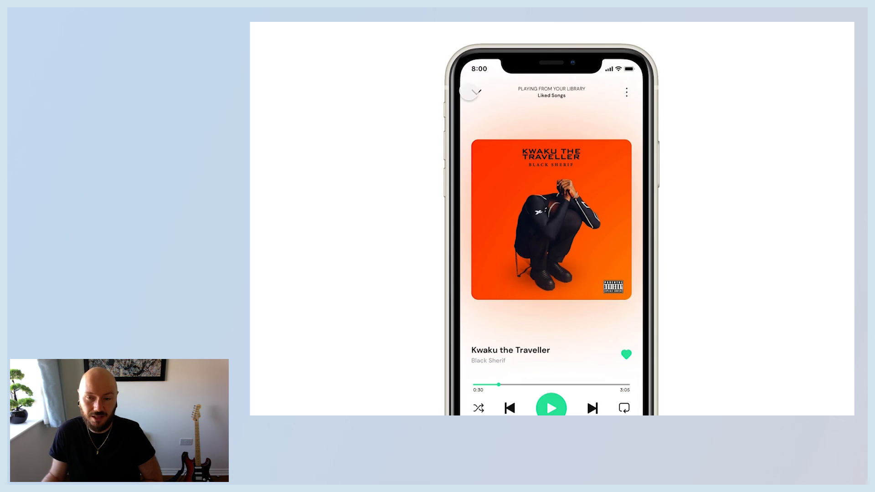
click(477, 92)
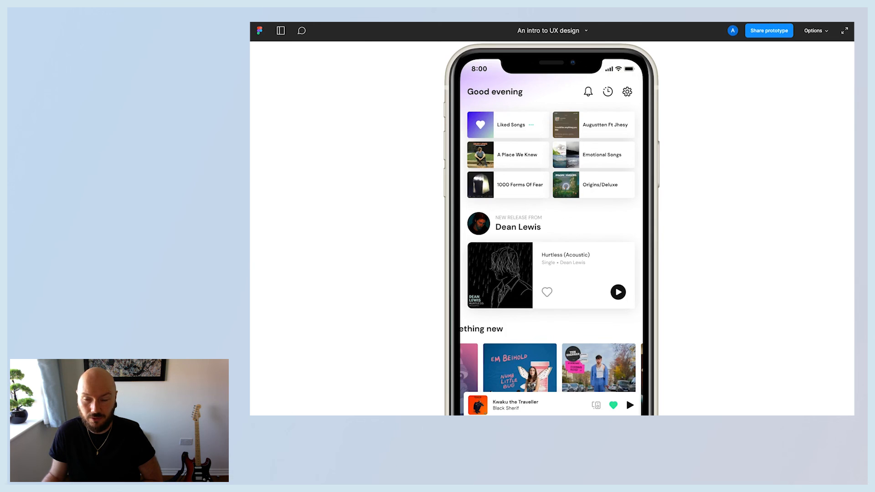
key(Escape)
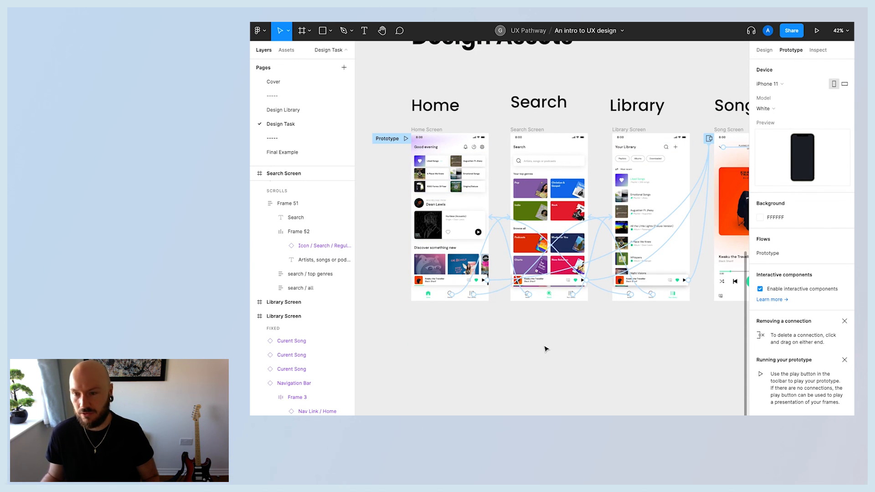
scroll(546, 349, right, 2)
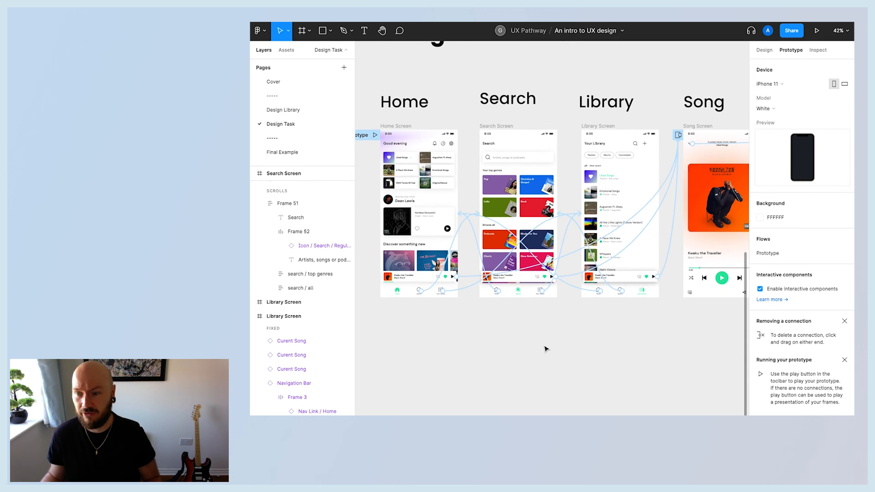
scroll(543, 350, up, 2)
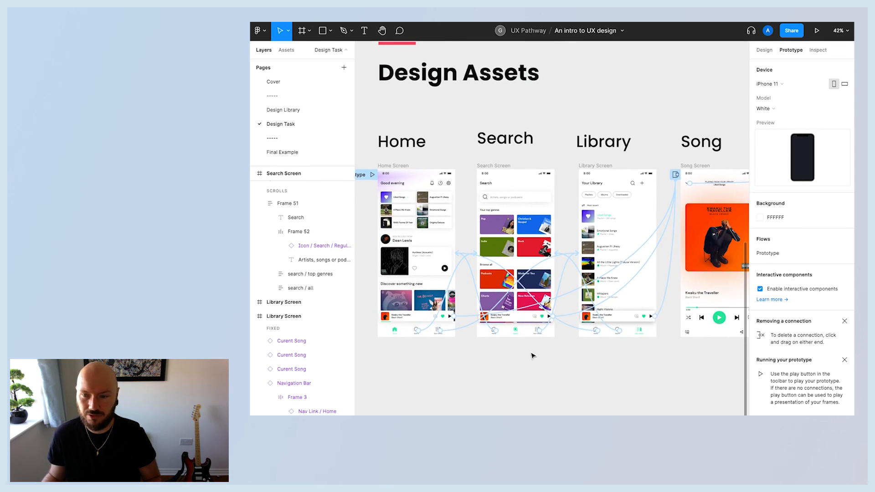
scroll(532, 355, right, 2)
scroll(533, 355, left, 2)
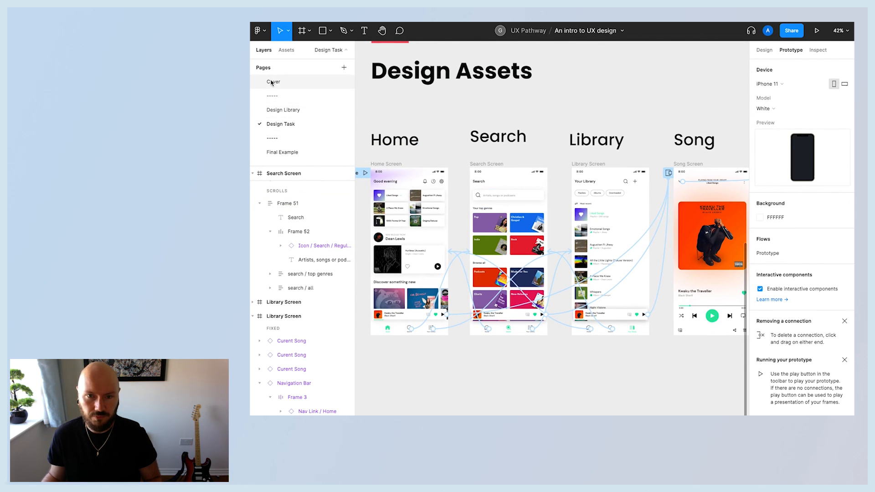
scroll(489, 367, up, 10)
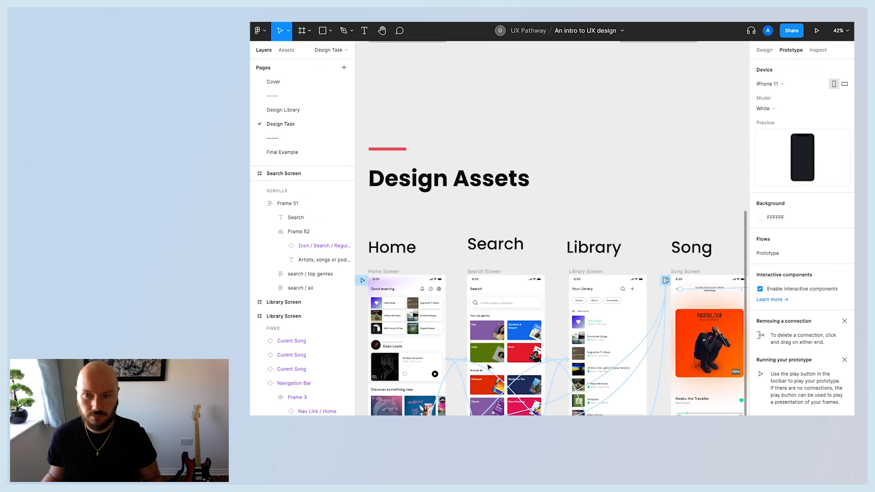
scroll(489, 367, down, 7)
scroll(489, 367, down, 2)
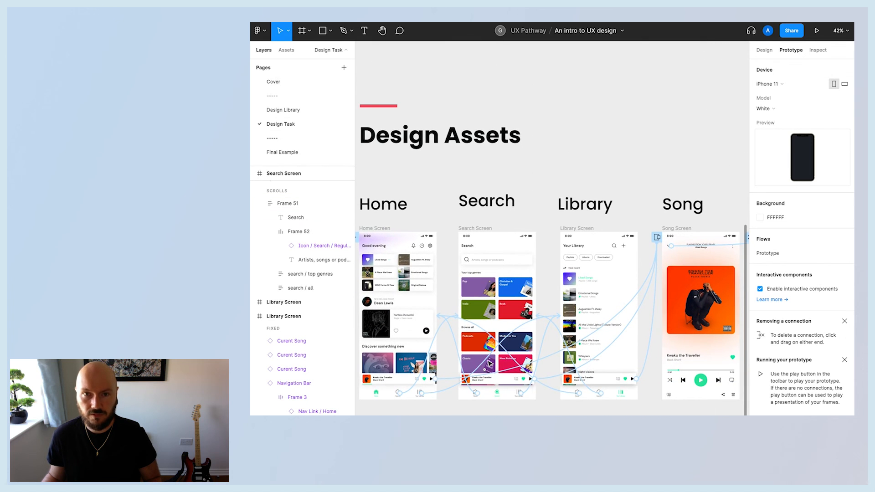